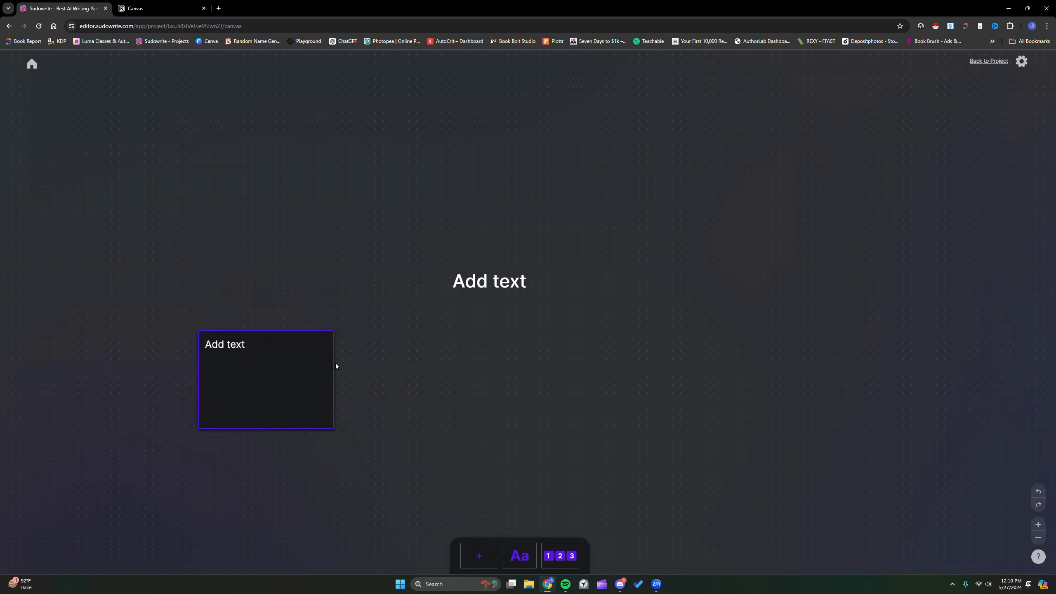
# Delete the empty card and the "Add text" heading from the canvas
pyautogui.press('Delete')
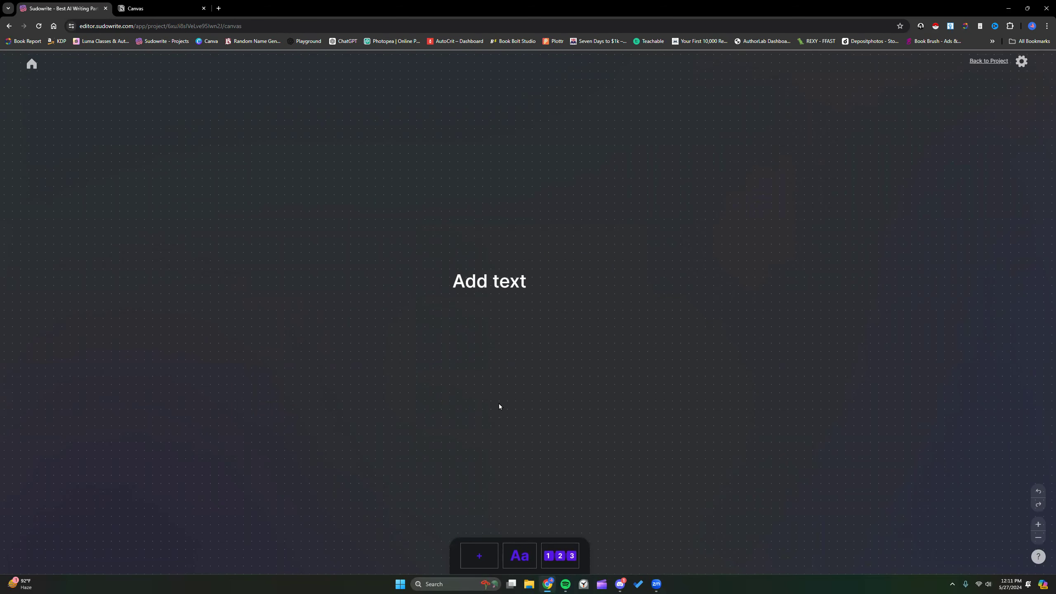
pyautogui.scroll(3, 494, 394)
pyautogui.scroll(-2, 490, 407)
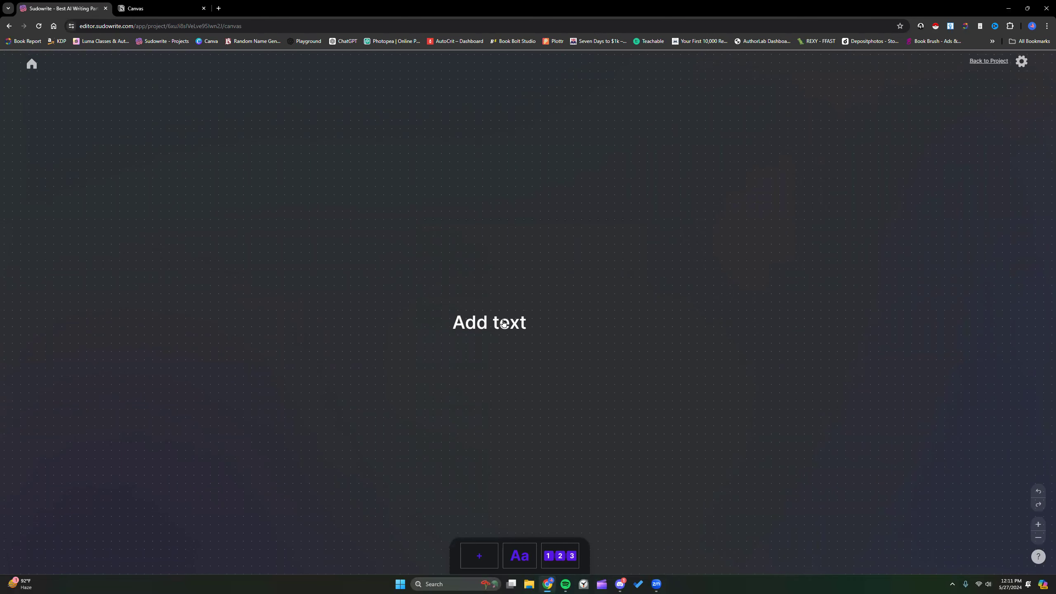
pyautogui.click(464, 308)
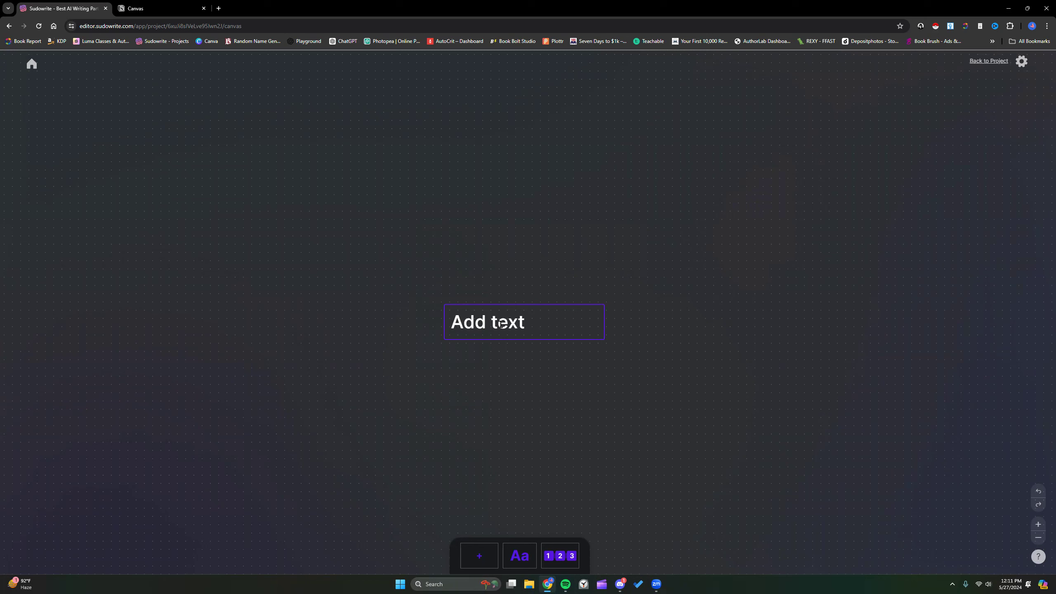
pyautogui.press('Delete')
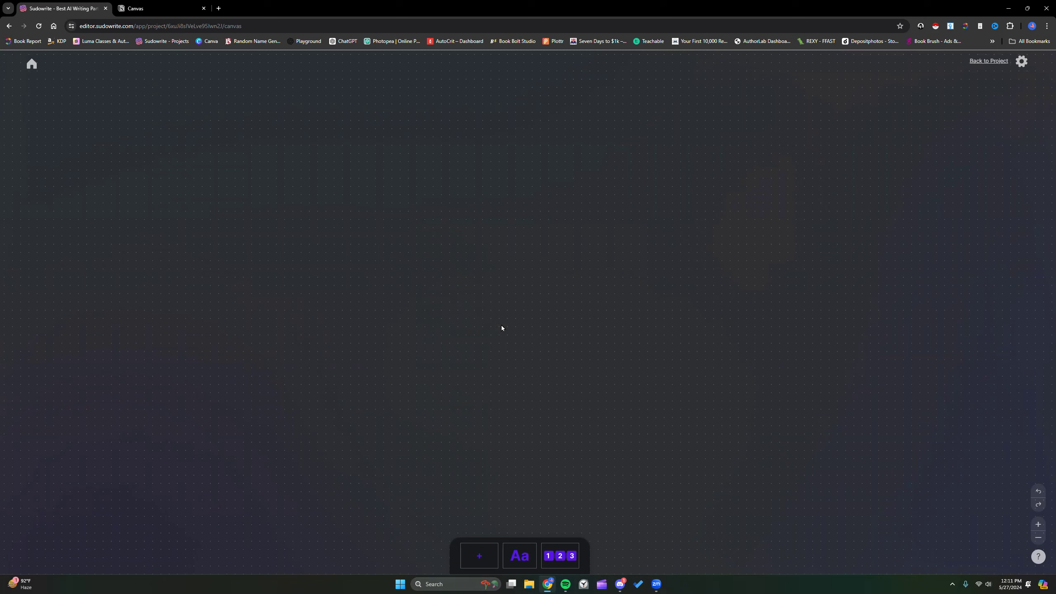
# Add a story outline with The Hero's Journey structure to the canvas
pyautogui.click(565, 550)
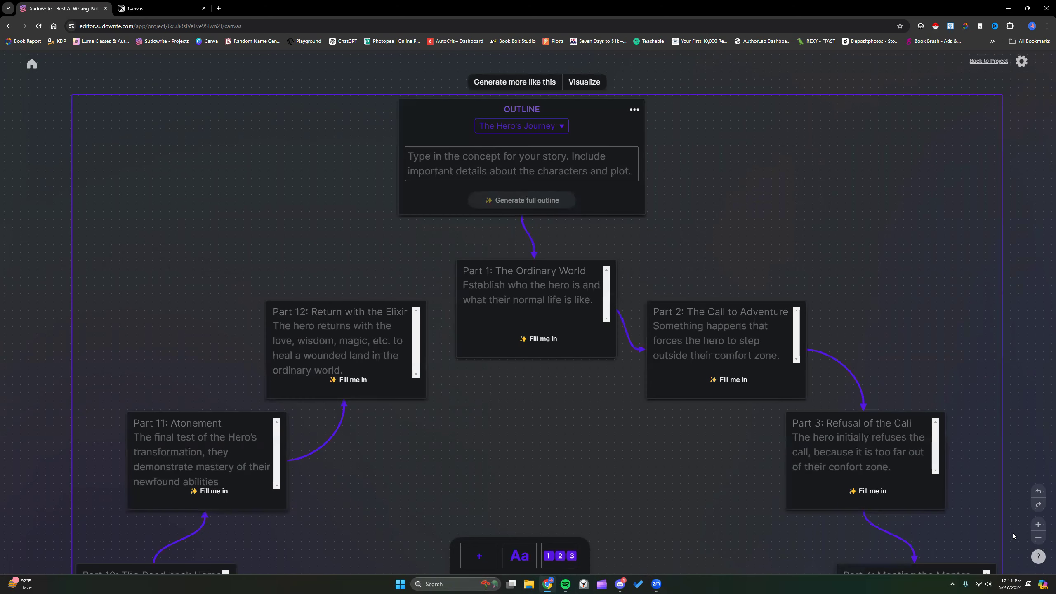
pyautogui.click(1038, 538)
pyautogui.click(1039, 537)
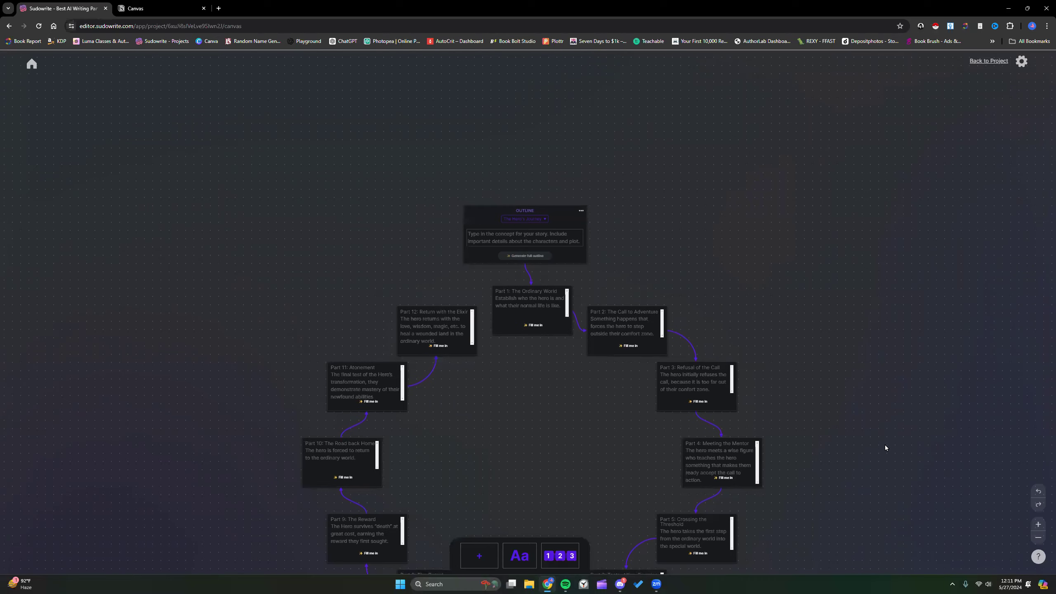
pyautogui.scroll(-3, 884, 444)
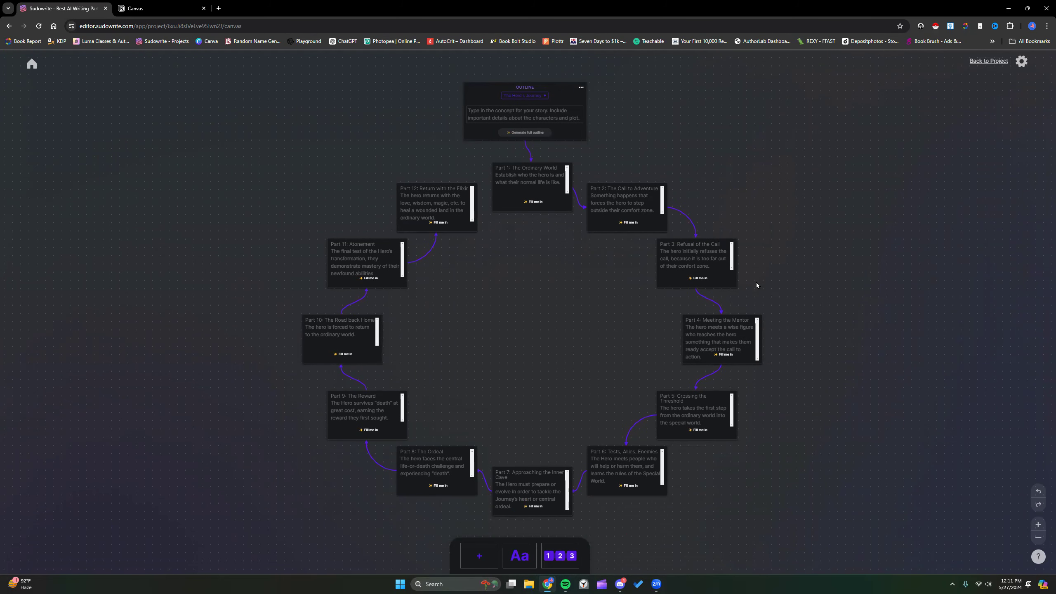
# Examine the circular layout and all the parts of The Hero's Journey outline
pyautogui.scroll(3, 756, 282)
pyautogui.scroll(-7, 756, 282)
pyautogui.scroll(7, 756, 283)
pyautogui.scroll(-2, 756, 285)
pyautogui.hscroll(-2, 756, 282)
pyautogui.hscroll(5, 756, 283)
pyautogui.hscroll(-3, 756, 283)
pyautogui.scroll(1, 673, 335)
pyautogui.scroll(-1, 674, 335)
# Switch the outline's story structure to Hollywood Beats and look over its parts
pyautogui.click(546, 97)
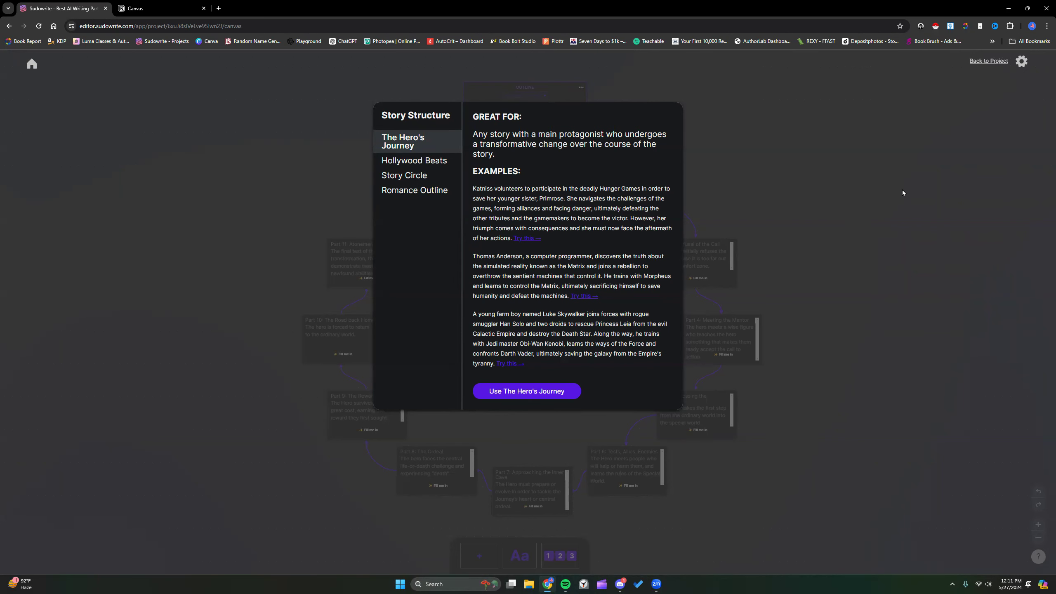
pyautogui.click(428, 161)
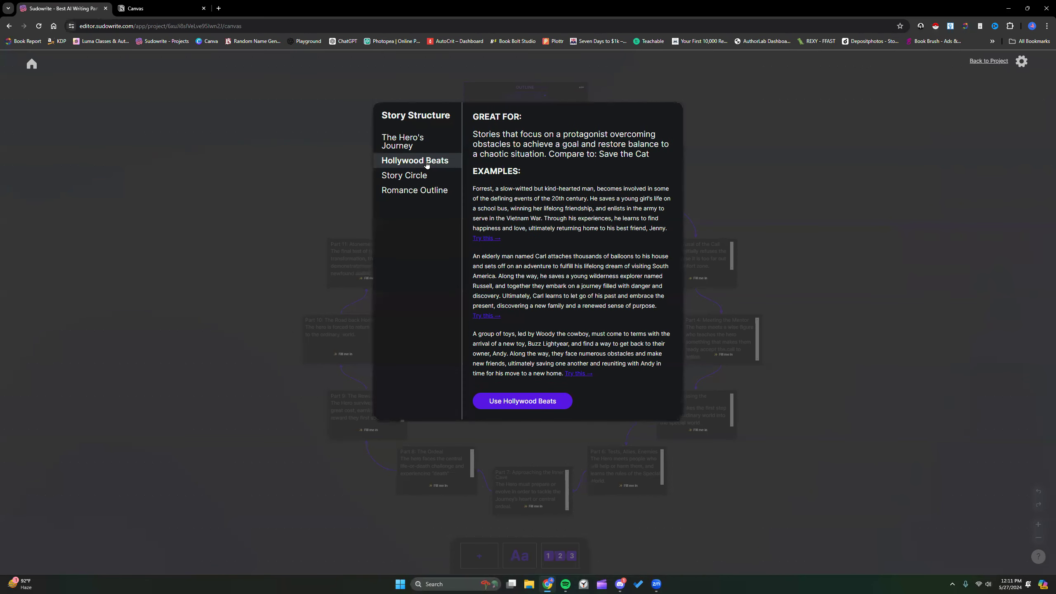
pyautogui.click(539, 401)
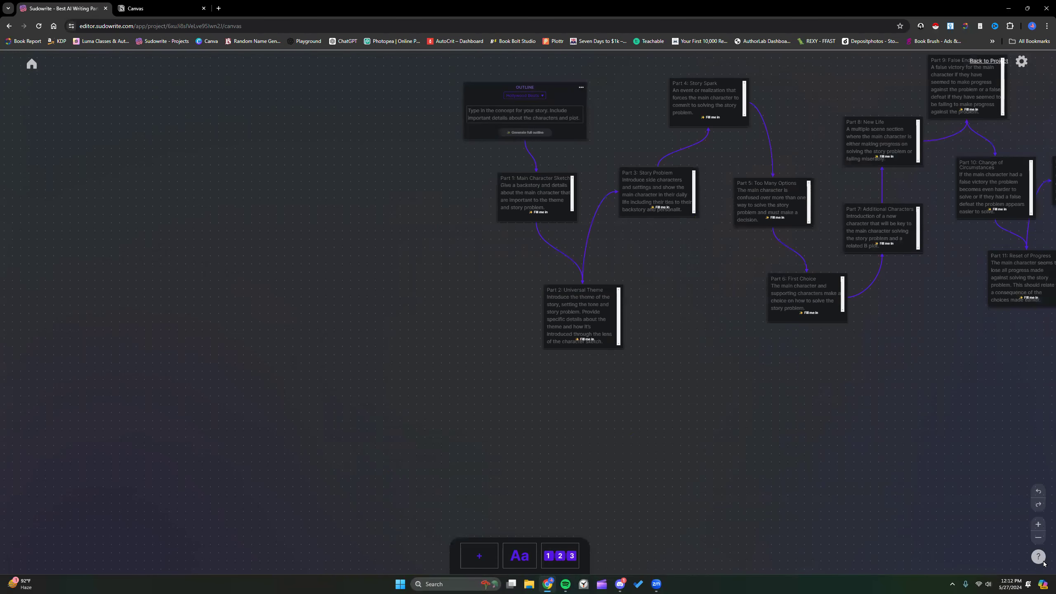
pyautogui.click(1039, 538)
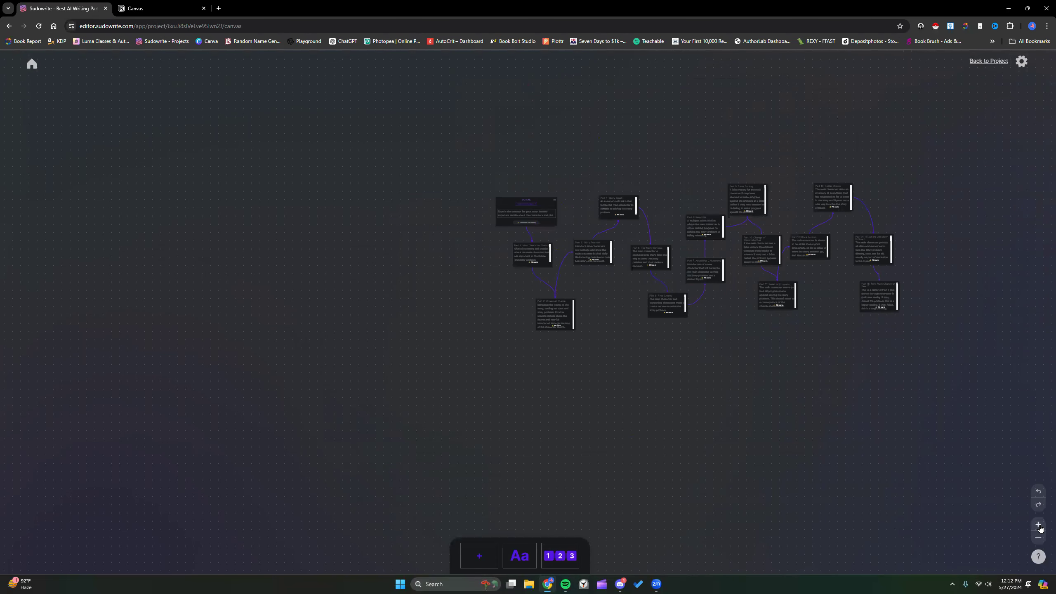
pyautogui.click(1040, 526)
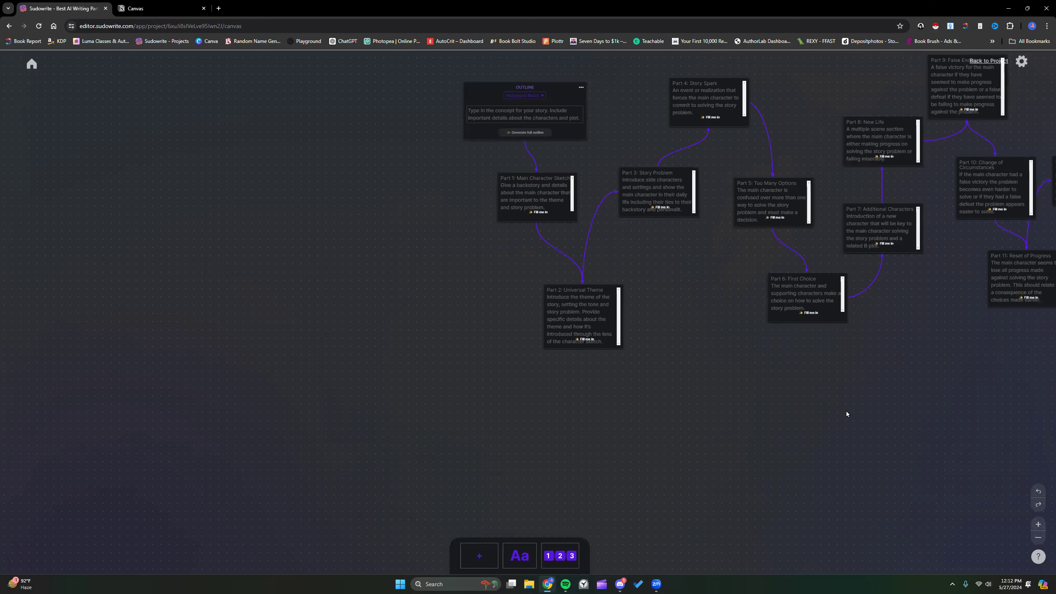
pyautogui.hscroll(8, 842, 412)
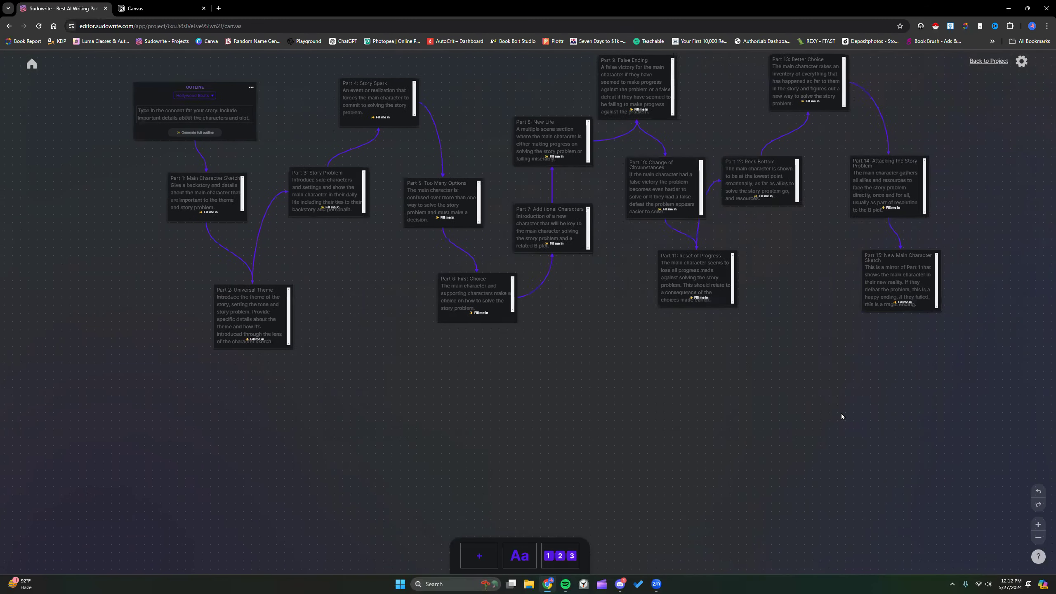
pyautogui.hscroll(-1, 841, 412)
# Change the outline's story structure to Story Circle and review the resulting cards
pyautogui.click(257, 98)
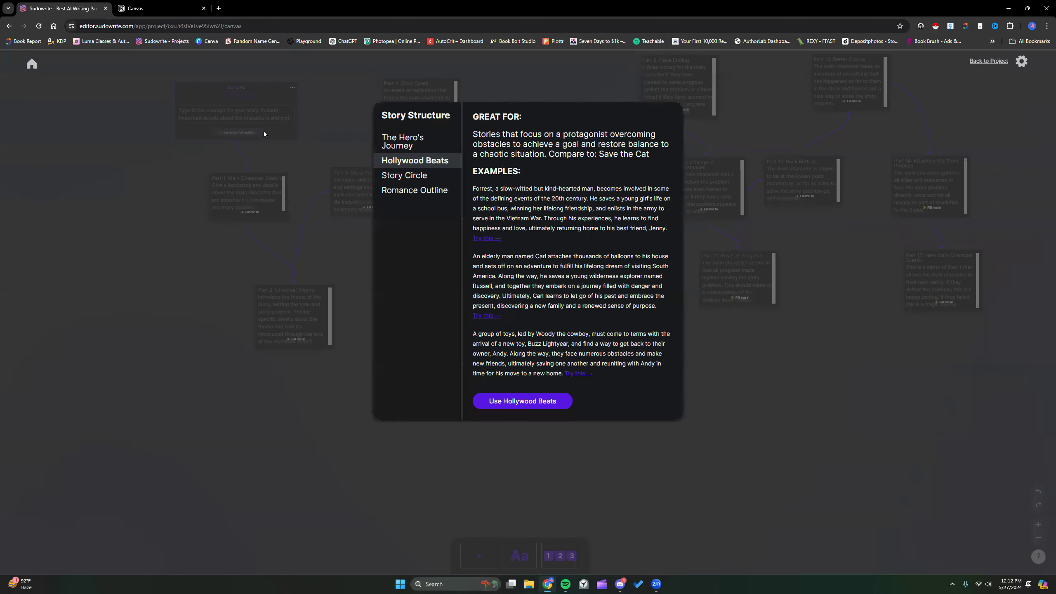
pyautogui.click(393, 174)
pyautogui.click(519, 360)
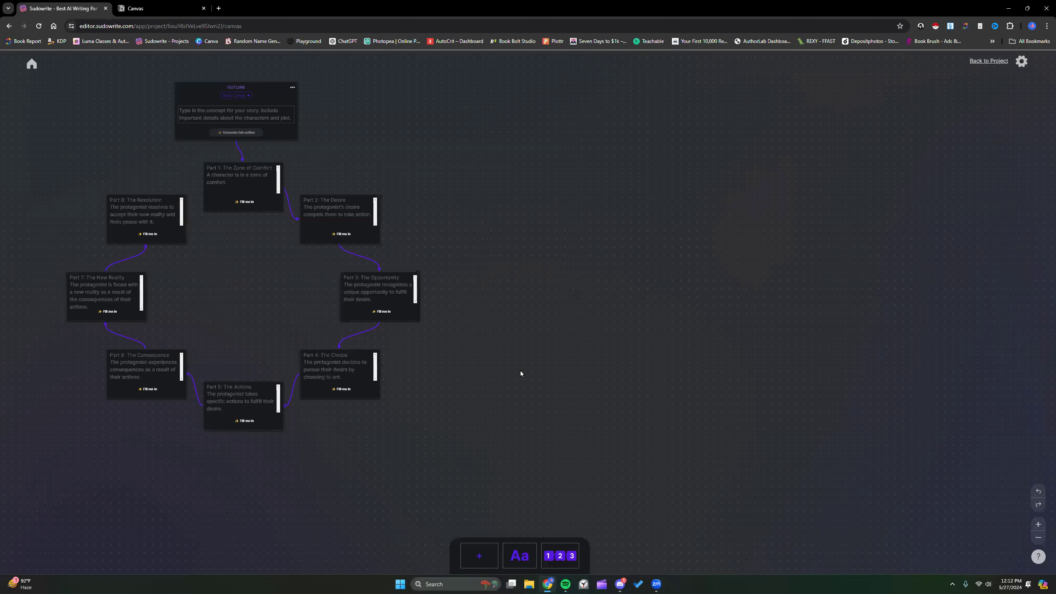
pyautogui.scroll(-2, 418, 258)
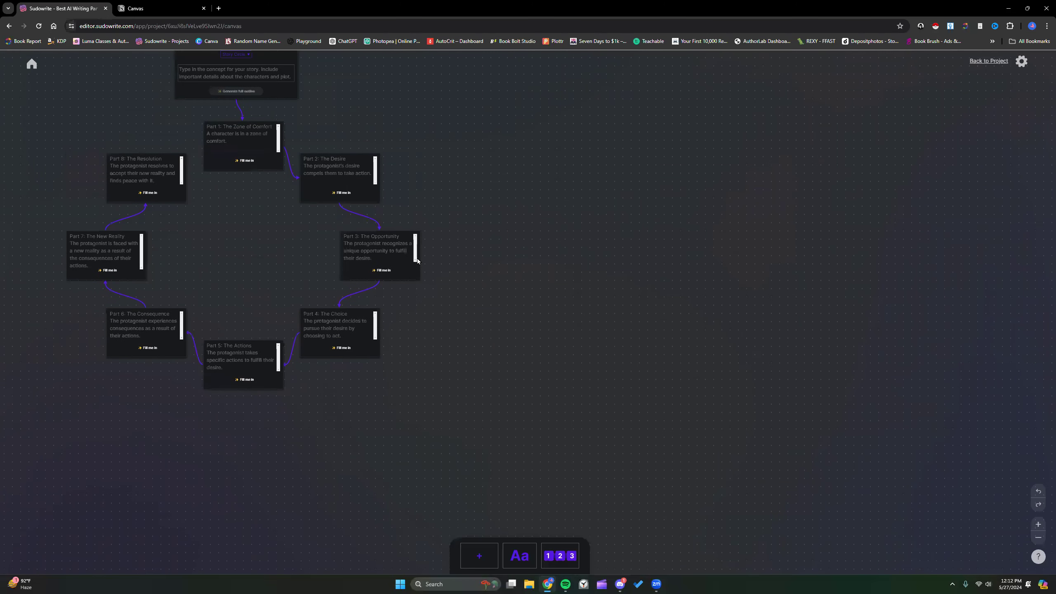
pyautogui.hscroll(-6, 417, 258)
pyautogui.scroll(-1, 418, 258)
pyautogui.scroll(2, 417, 257)
pyautogui.scroll(2, 417, 261)
# Apply the Romance Outline story structure to the outline and view its parts
pyautogui.click(483, 136)
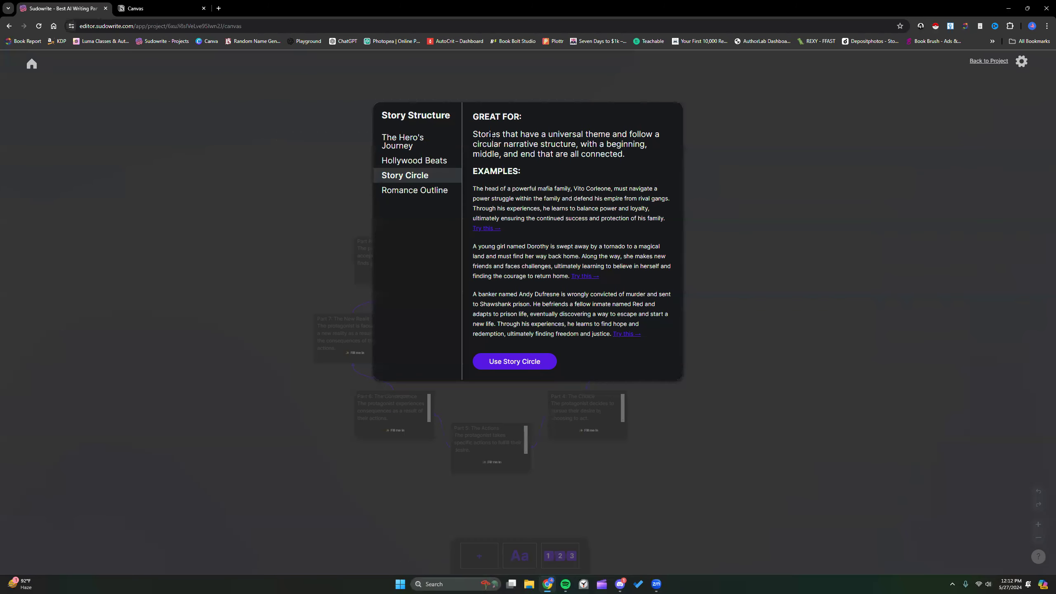
pyautogui.click(429, 193)
pyautogui.click(515, 381)
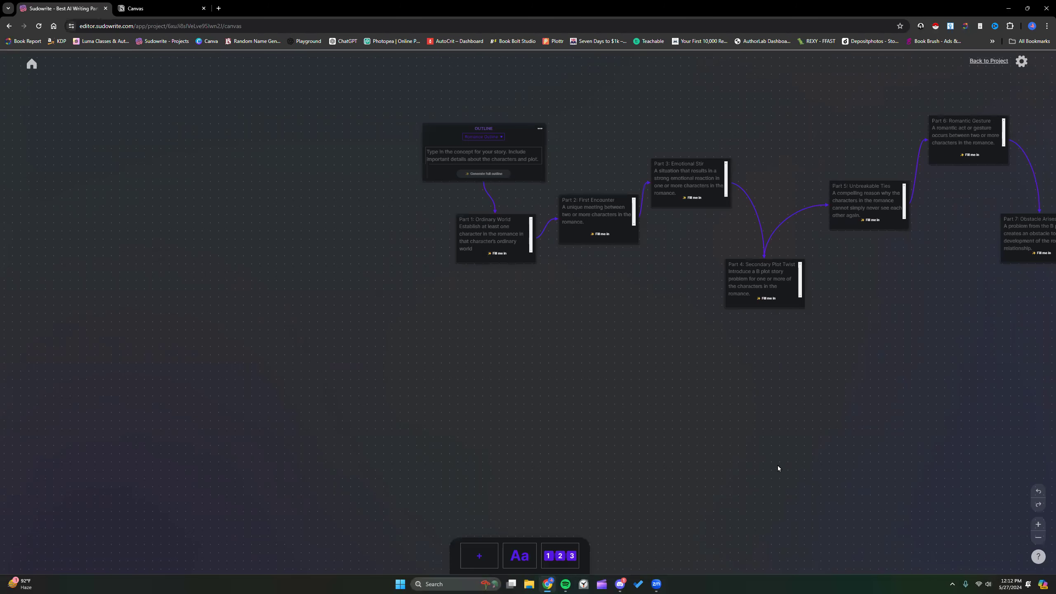
pyautogui.hscroll(8, 736, 452)
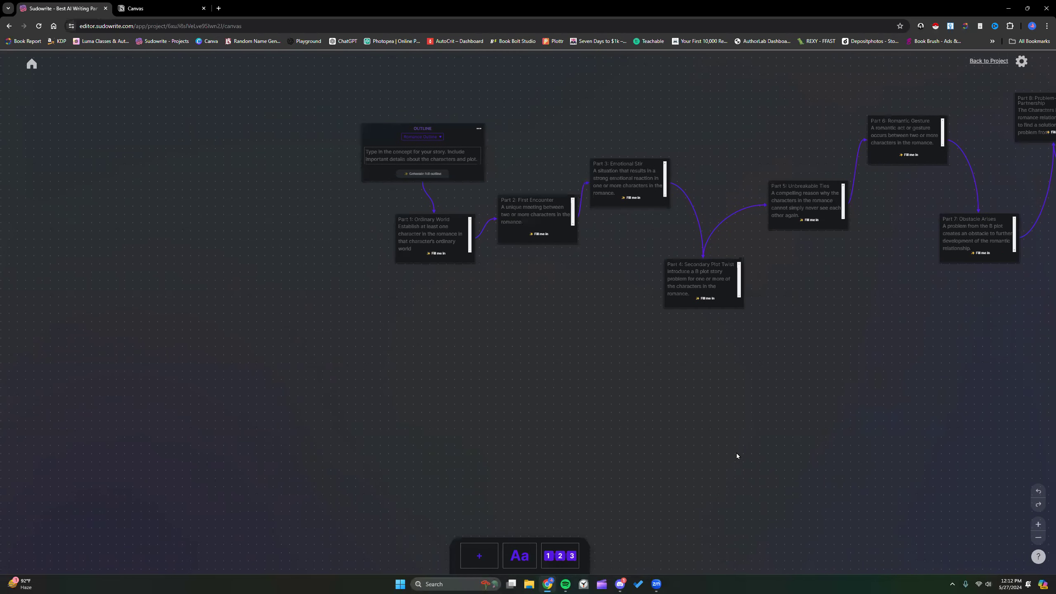
pyautogui.hscroll(-9, 736, 452)
# Check The Hero's Journey structure description, and set the outline's story structure to Hollywood Beats
pyautogui.click(456, 138)
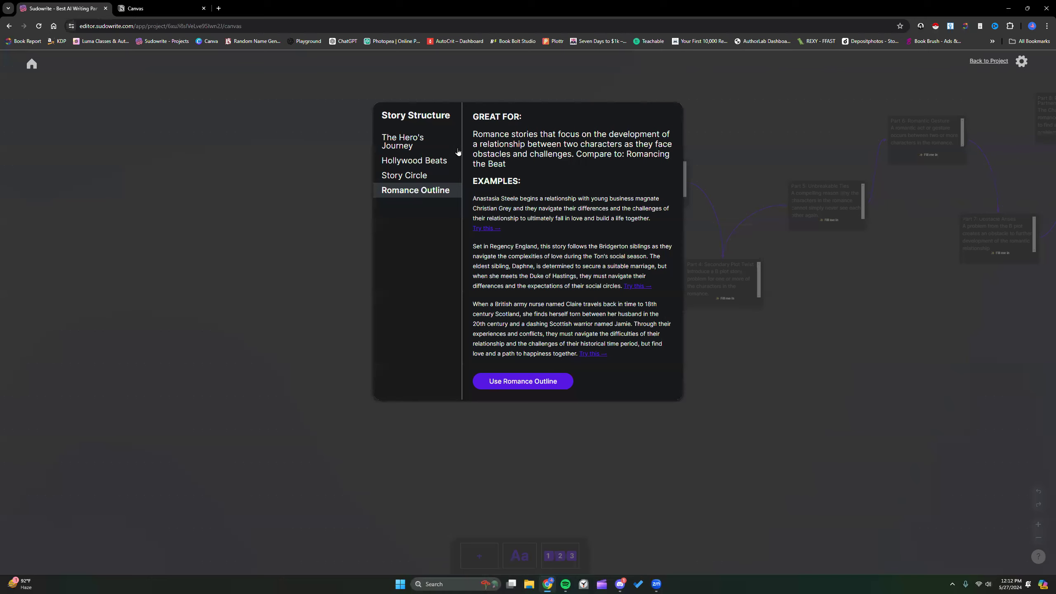
pyautogui.click(411, 141)
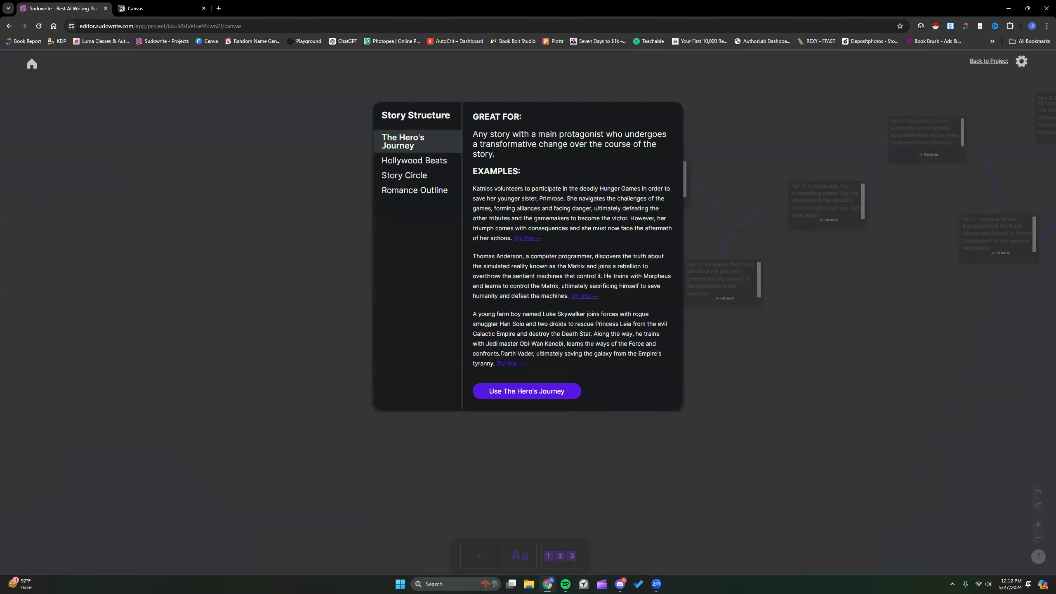
pyautogui.click(415, 162)
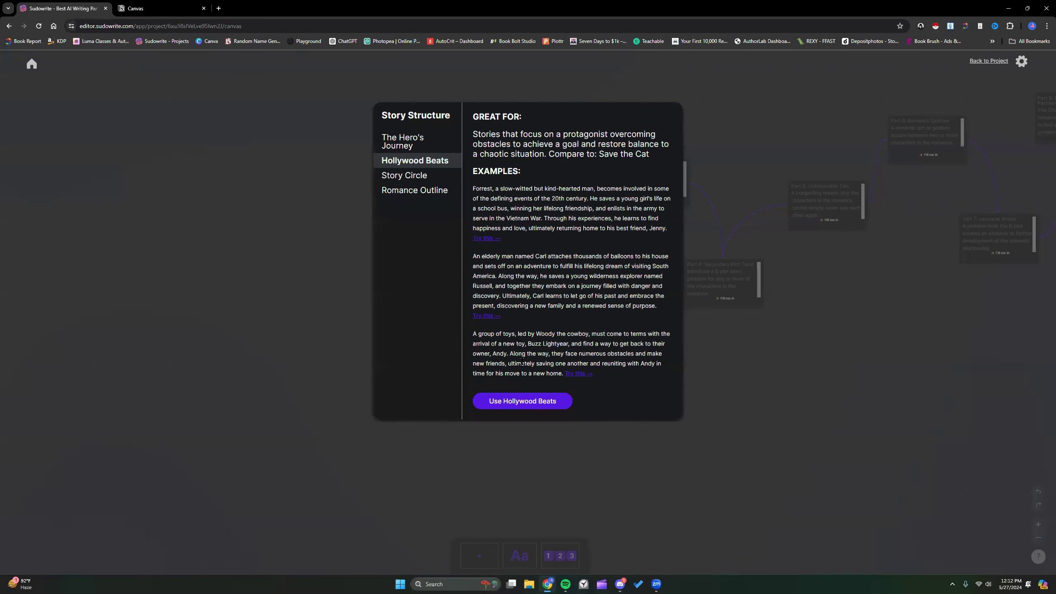
pyautogui.click(532, 402)
# Inspect the outline card up close and place the cursor in its story concept field
pyautogui.click(472, 156)
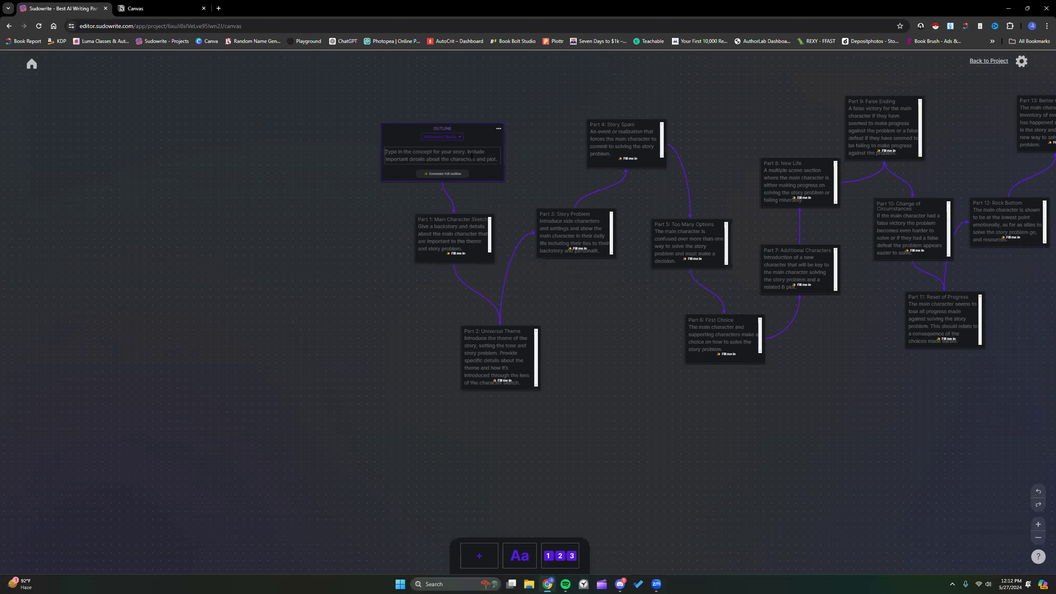
pyautogui.moveTo(501, 262)
pyautogui.click(1041, 530)
pyautogui.click(1041, 529)
pyautogui.scroll(6, 823, 451)
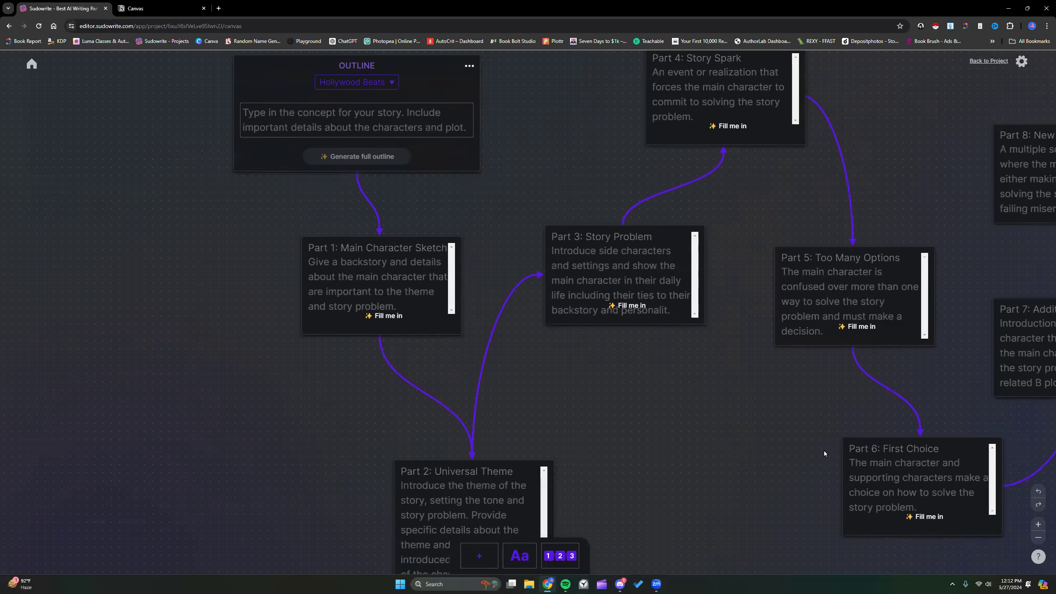
pyautogui.click(1045, 522)
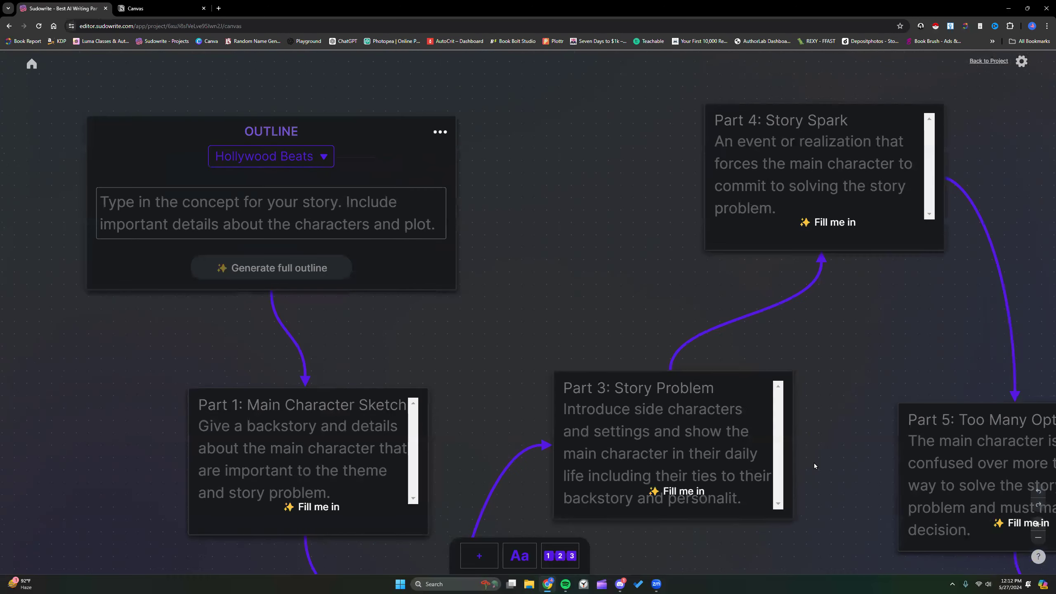
pyautogui.hscroll(-7, 630, 416)
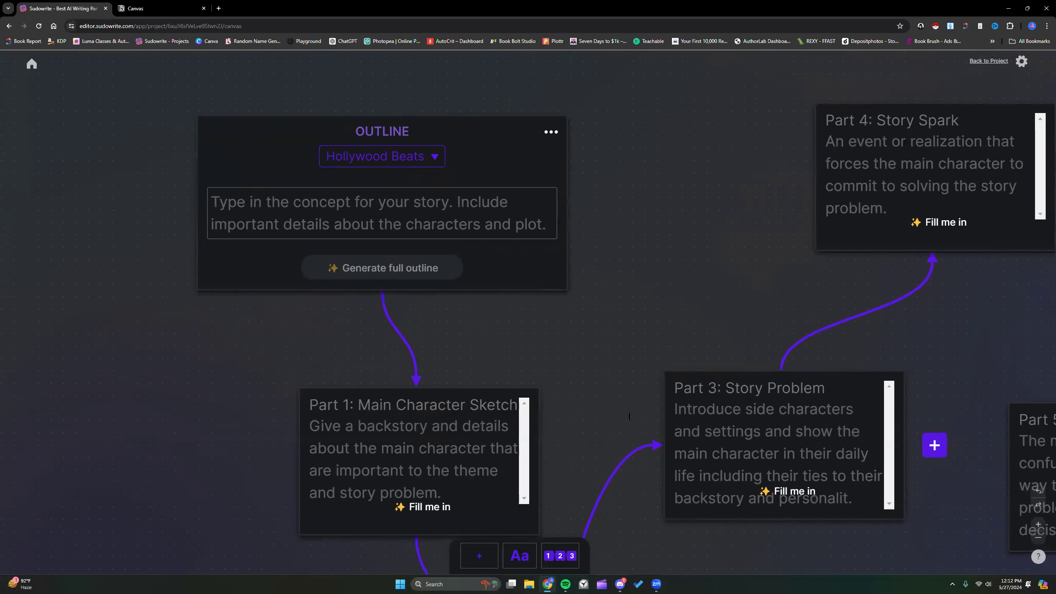
pyautogui.click(559, 201)
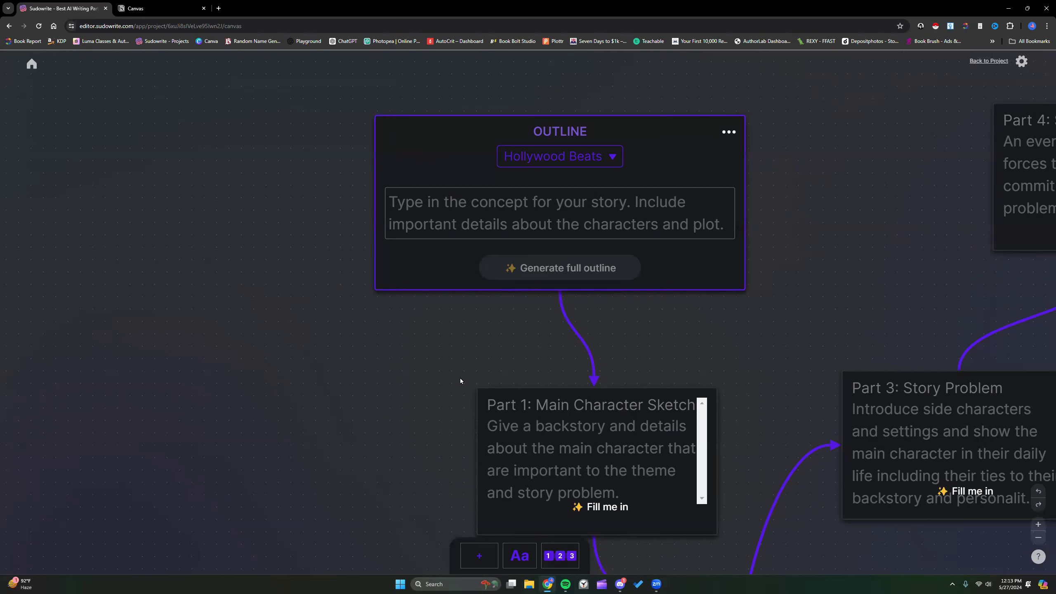
pyautogui.click(549, 191)
pyautogui.scroll(-1, 520, 232)
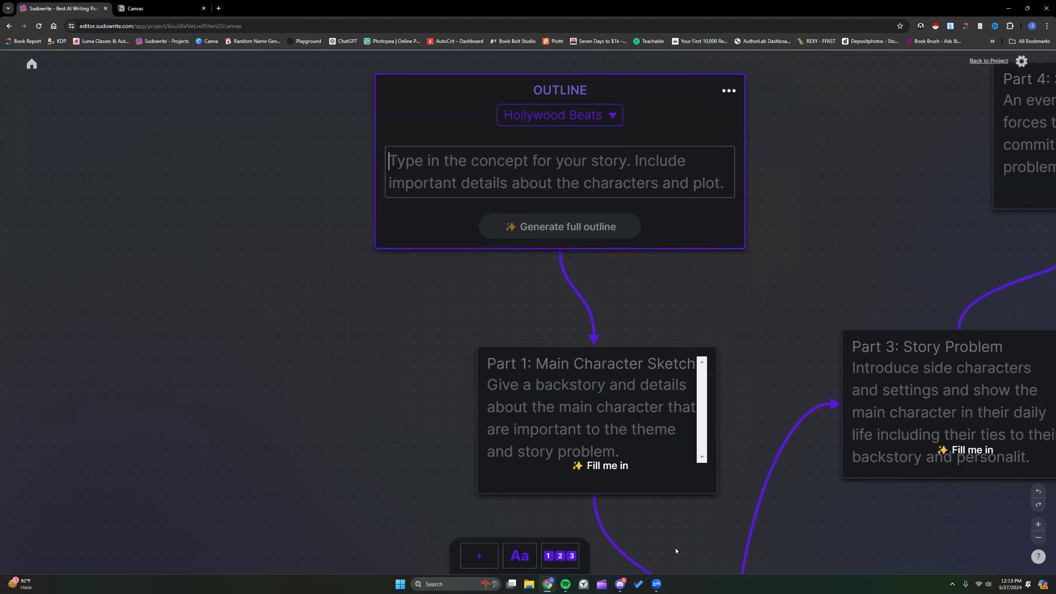
# Paste the copied story concept into the Part 1: Main Character Sketch card and widen the card
pyautogui.click(1039, 538)
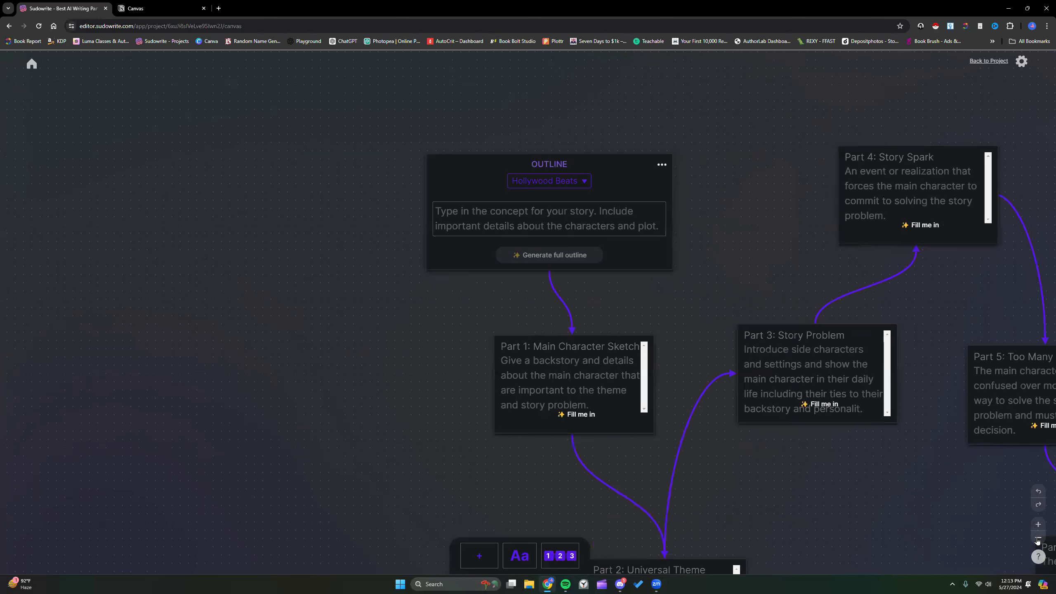
pyautogui.scroll(-1, 876, 443)
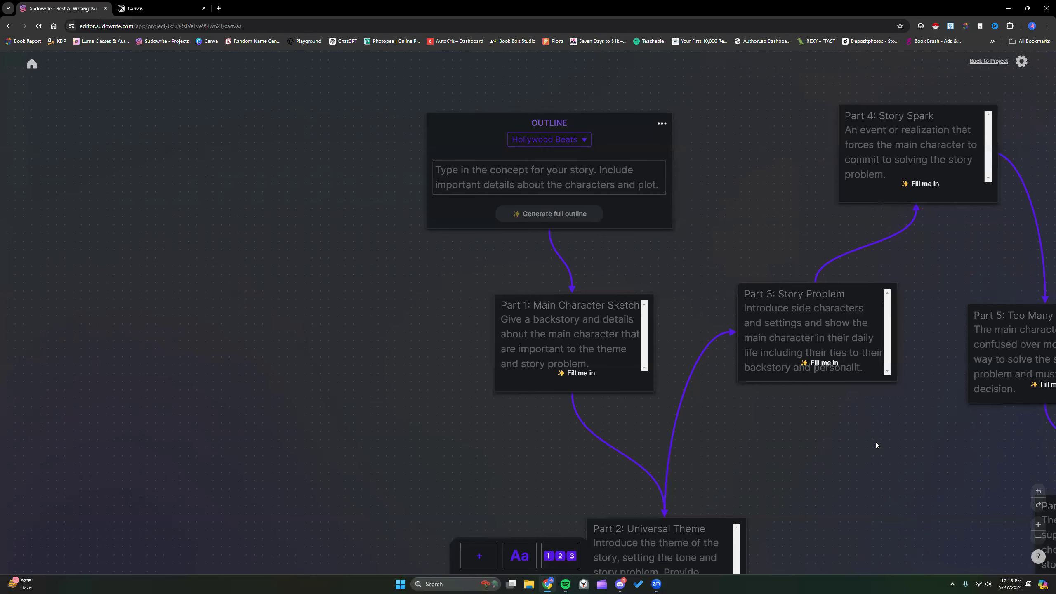
pyautogui.hscroll(5, 823, 425)
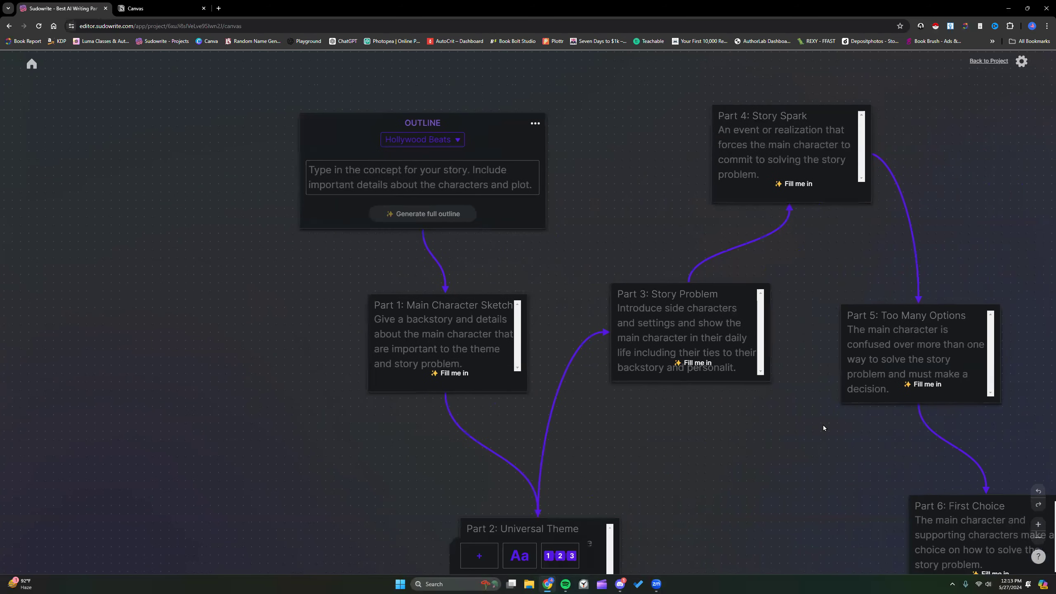
pyautogui.hscroll(2, 824, 424)
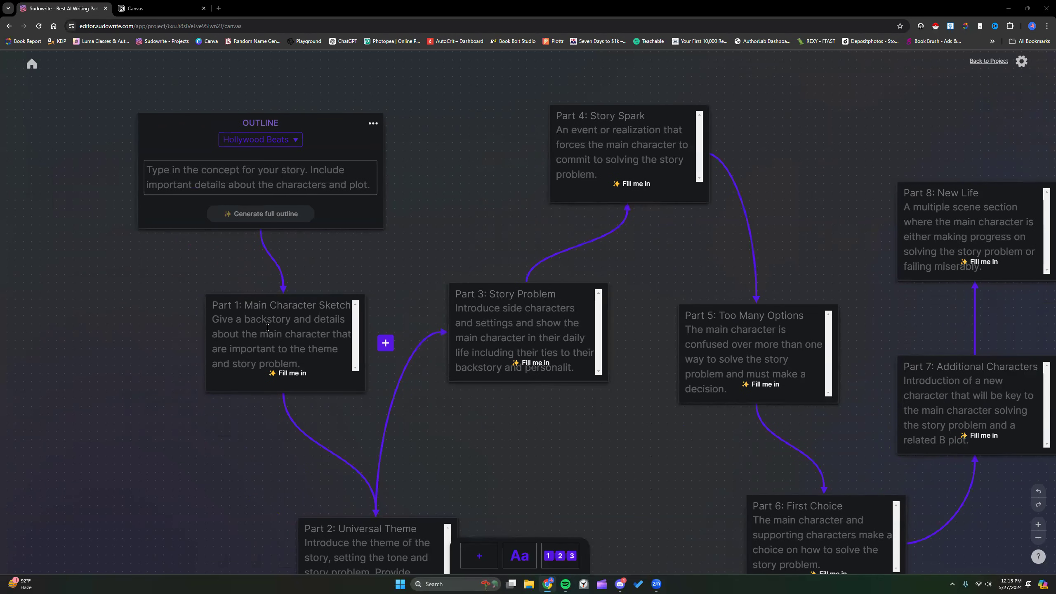
pyautogui.scroll(-1, 267, 327)
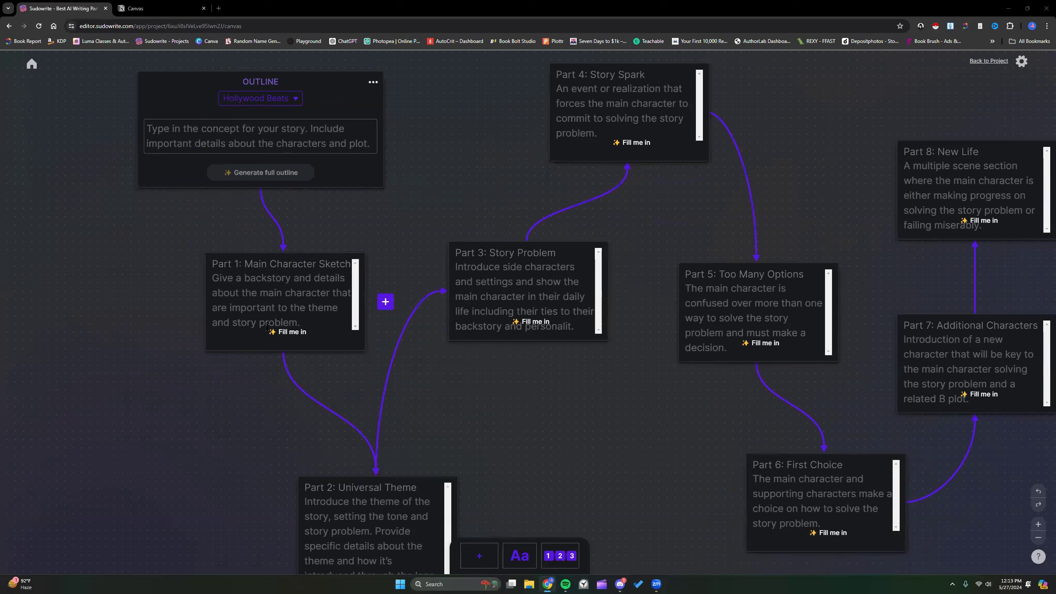
pyautogui.click(268, 285)
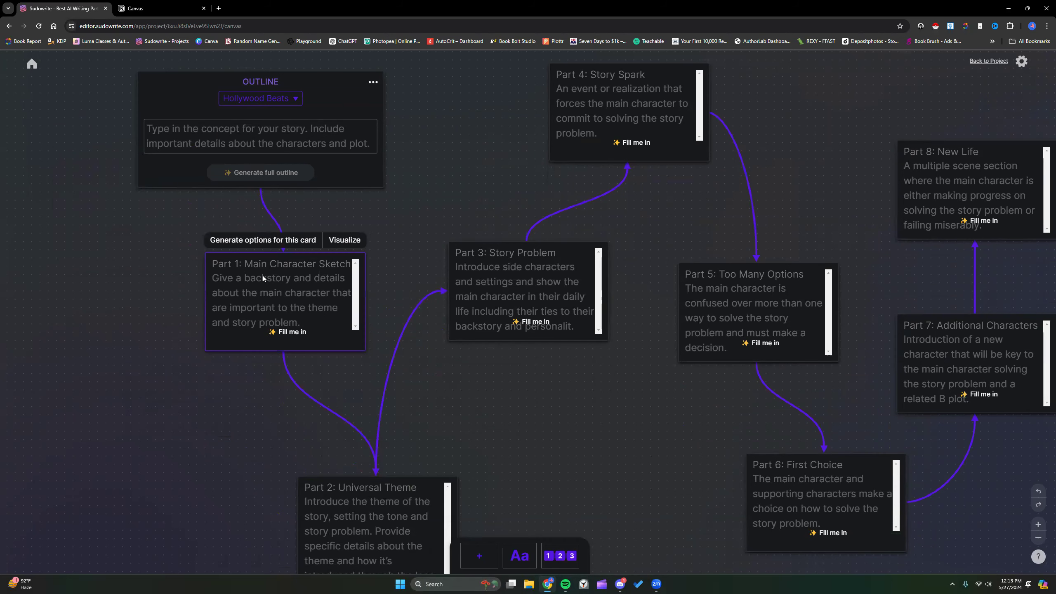
pyautogui.rightClick(264, 276)
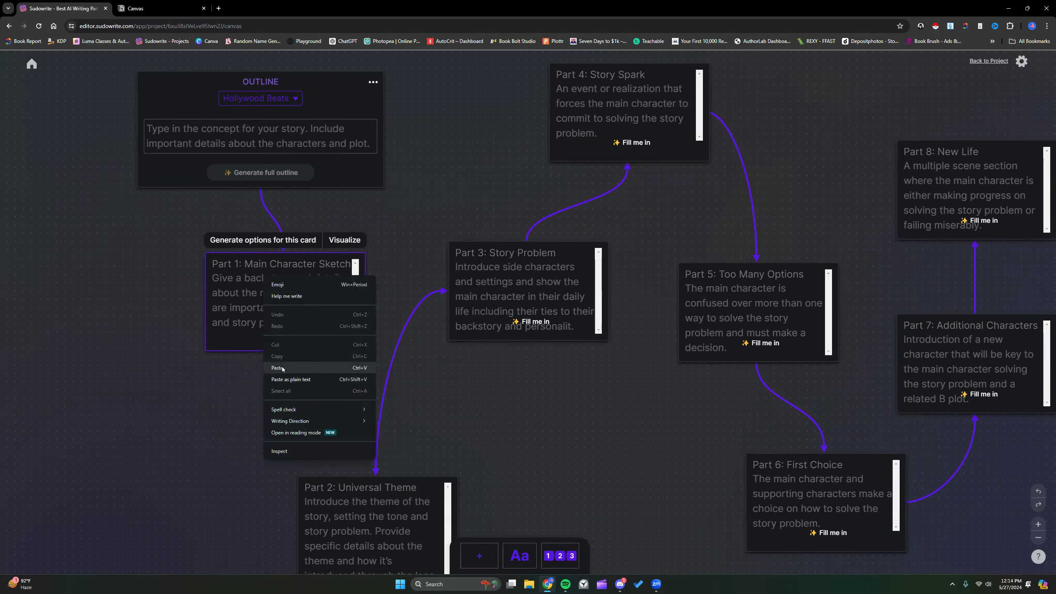
pyautogui.click(278, 367)
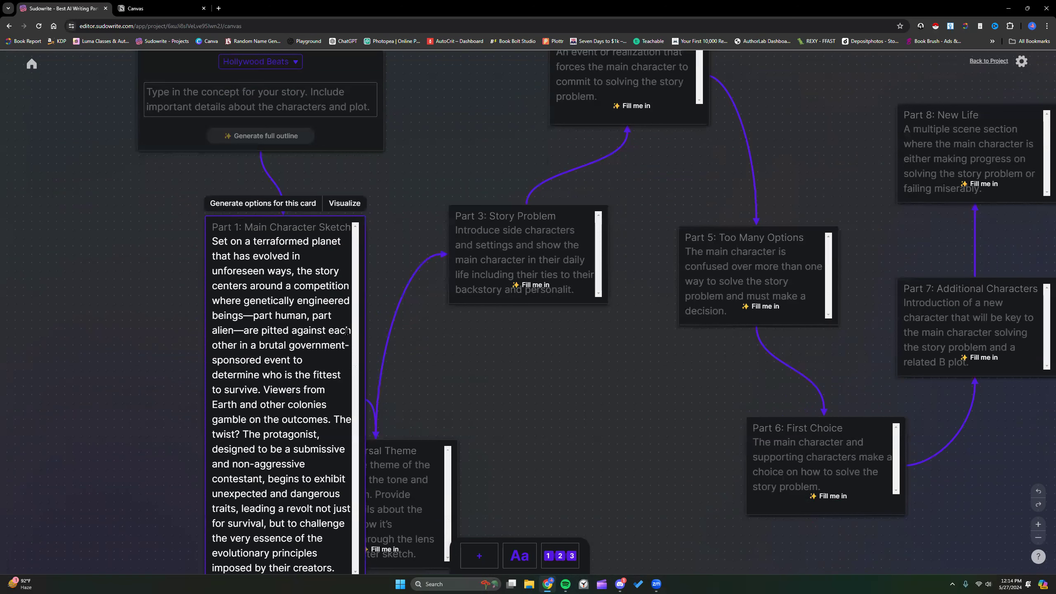
pyautogui.moveTo(227, 241); pyautogui.dragTo(145, 217)
# Move the Part 2: Universal Theme card clear of Part 1 and paste the story concept into it
pyautogui.moveTo(414, 447); pyautogui.dragTo(510, 433)
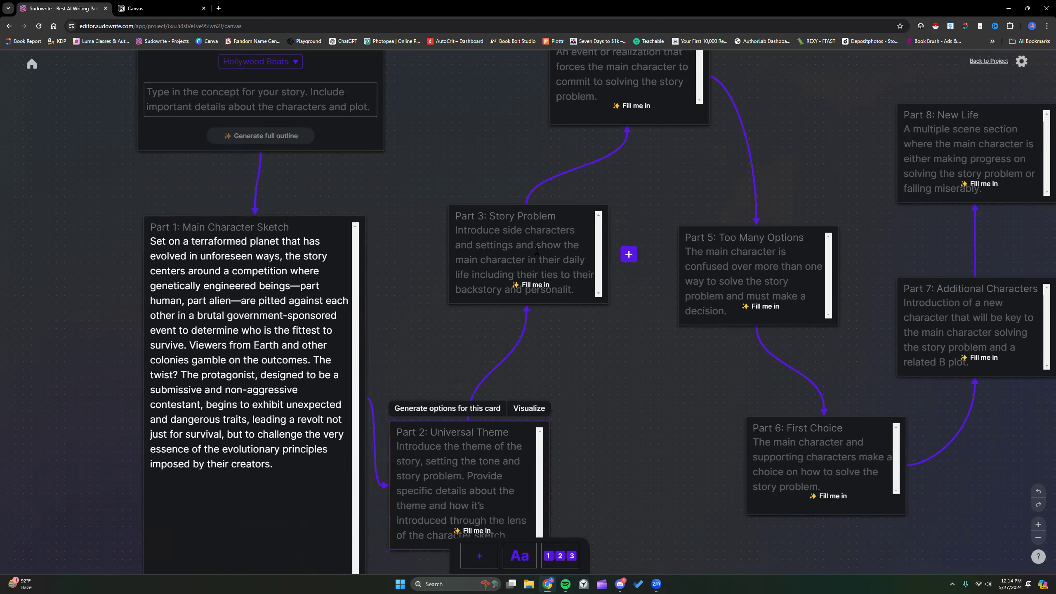
pyautogui.rightClick(455, 455)
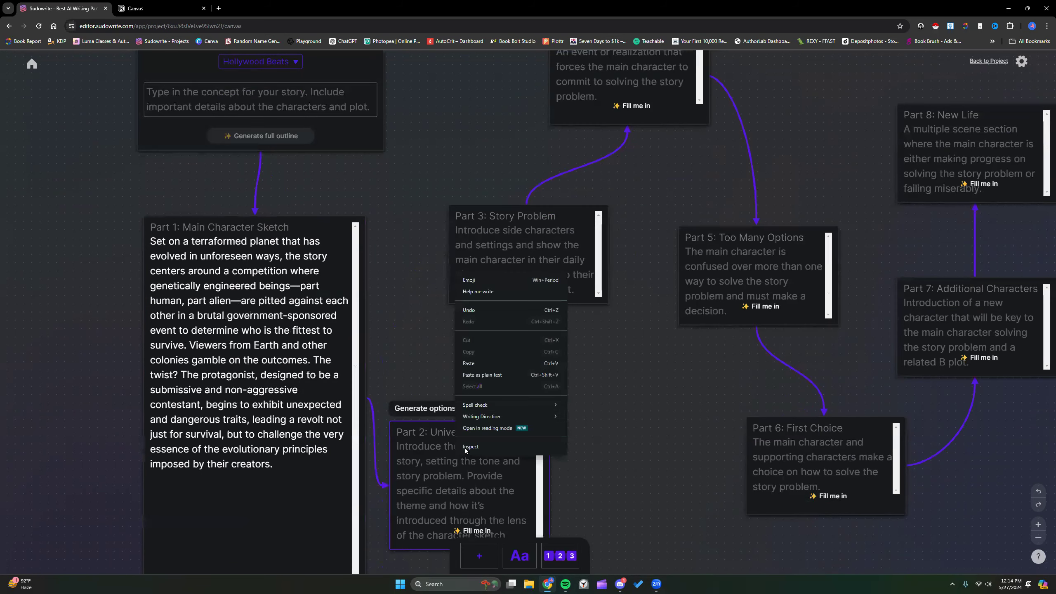
pyautogui.click(477, 366)
# Paste the story concept into the Part 4: Story Spark card and move the Part 3 and Part 5 cards out from under it
pyautogui.scroll(3, 477, 359)
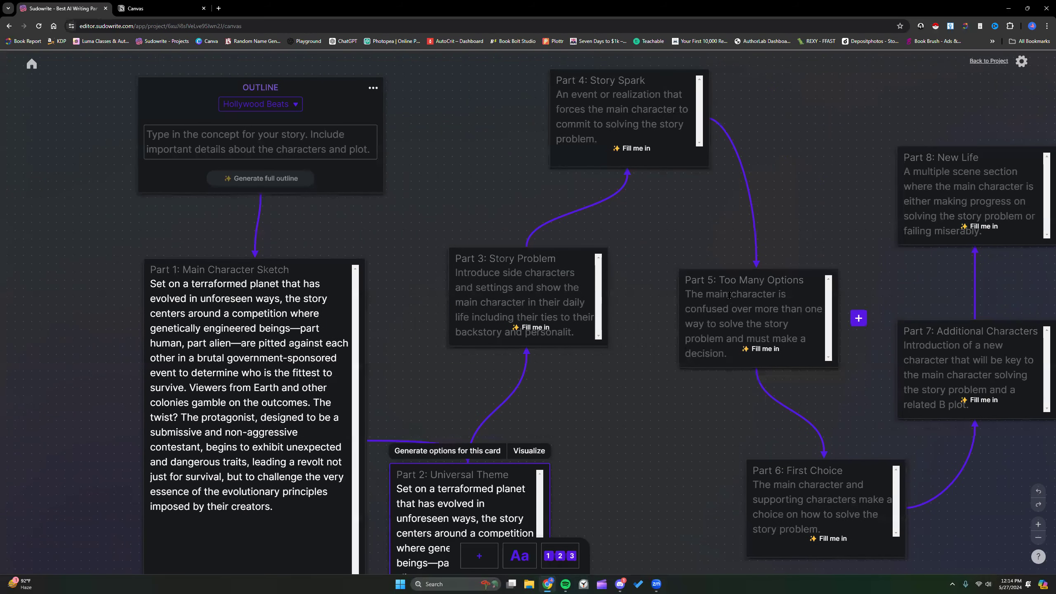
pyautogui.click(620, 121)
pyautogui.rightClick(620, 121)
pyautogui.click(641, 209)
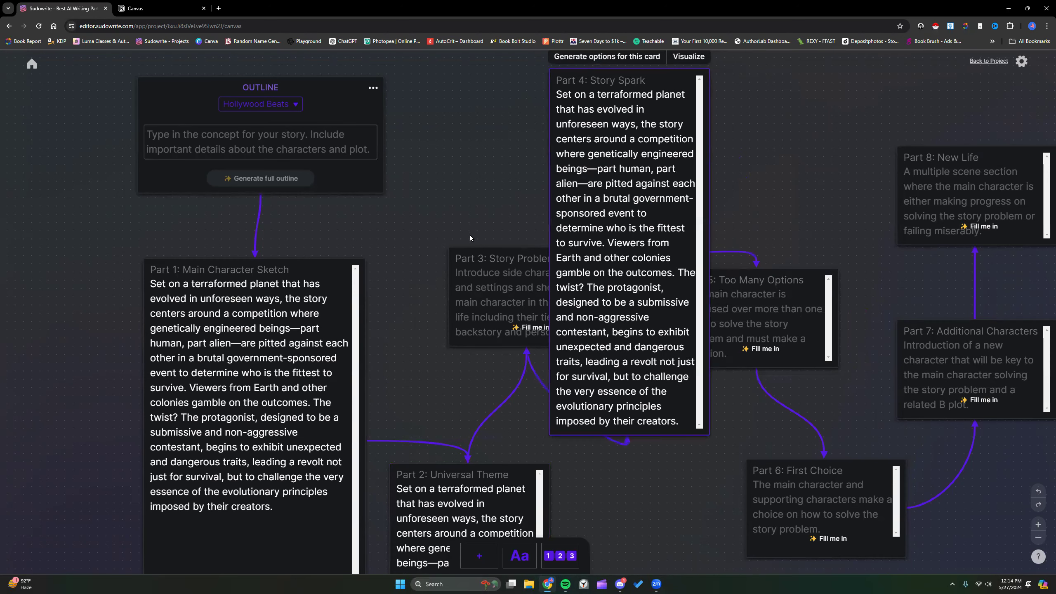
pyautogui.moveTo(481, 256); pyautogui.dragTo(414, 228)
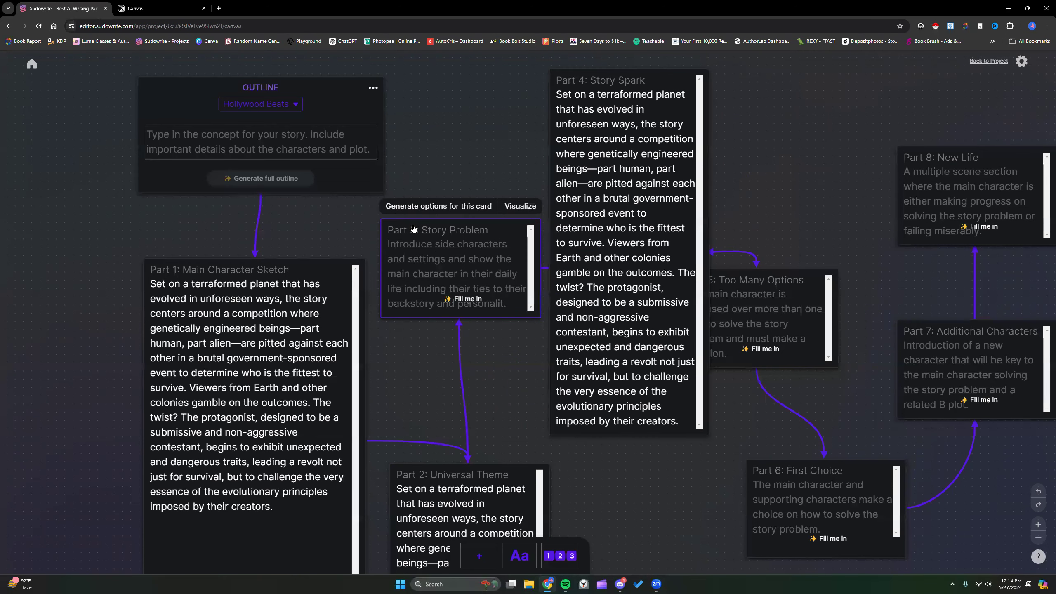
pyautogui.moveTo(746, 290); pyautogui.dragTo(787, 265)
# Paste the story concept into the Part 15: New Main Character Sketch card
pyautogui.scroll(1, 821, 315)
pyautogui.scroll(-1, 821, 312)
pyautogui.hscroll(8, 820, 315)
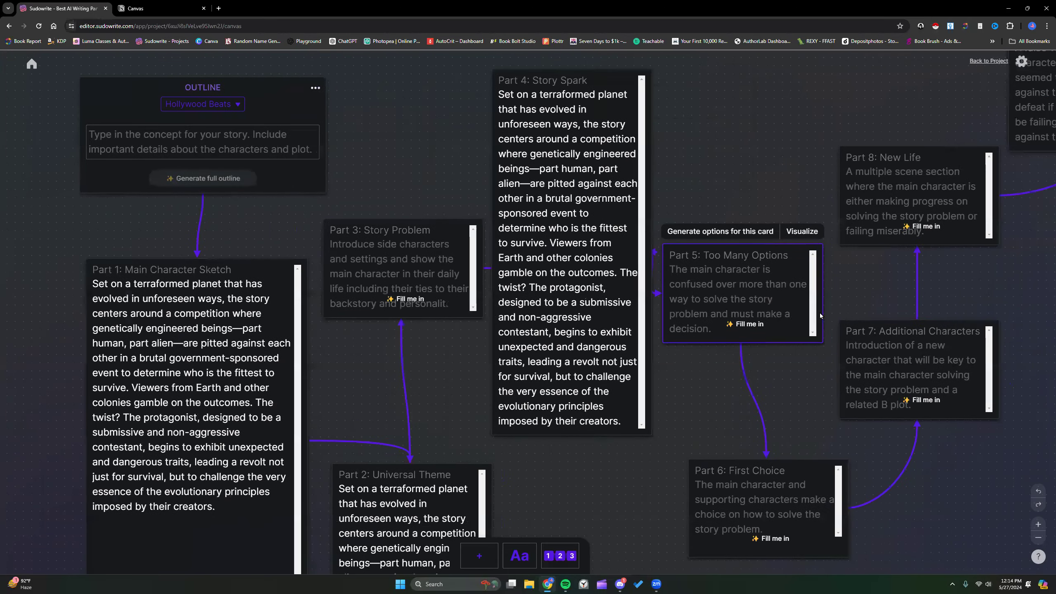
pyautogui.hscroll(-2, 821, 312)
pyautogui.scroll(1, 820, 311)
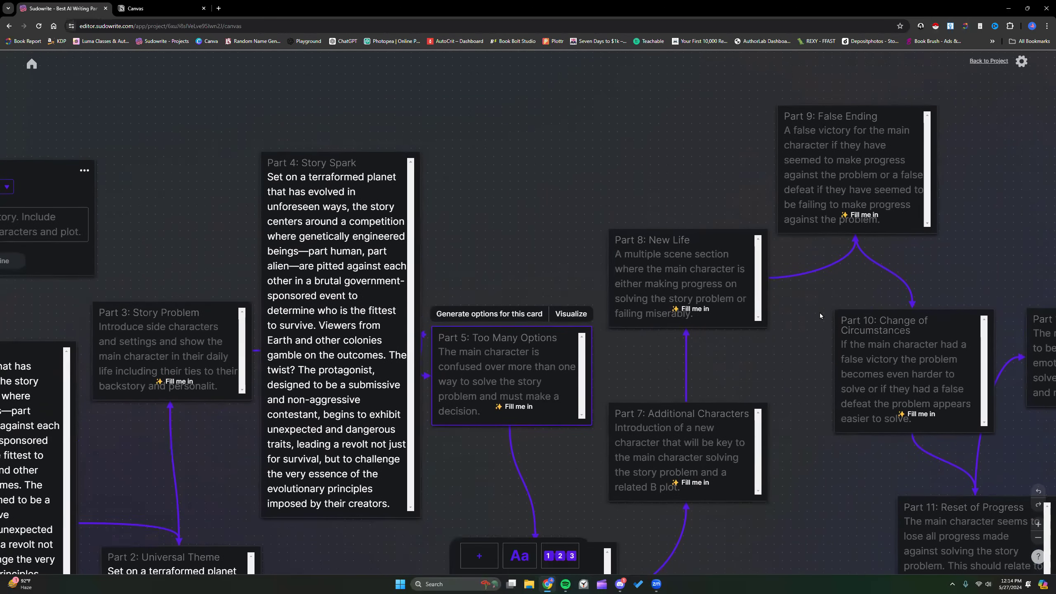
pyautogui.hscroll(16, 821, 312)
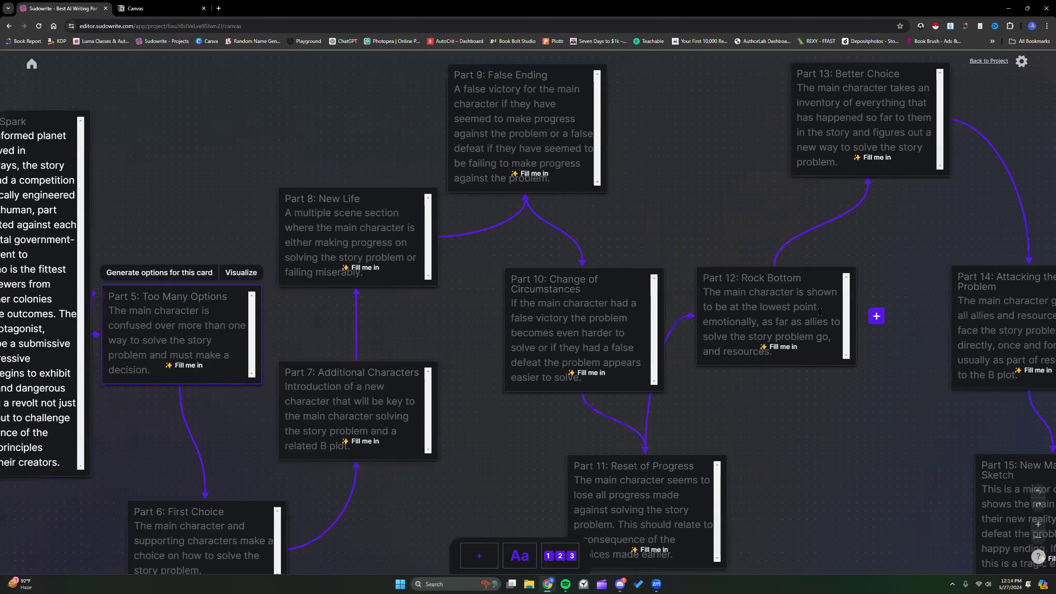
pyautogui.scroll(-3, 821, 312)
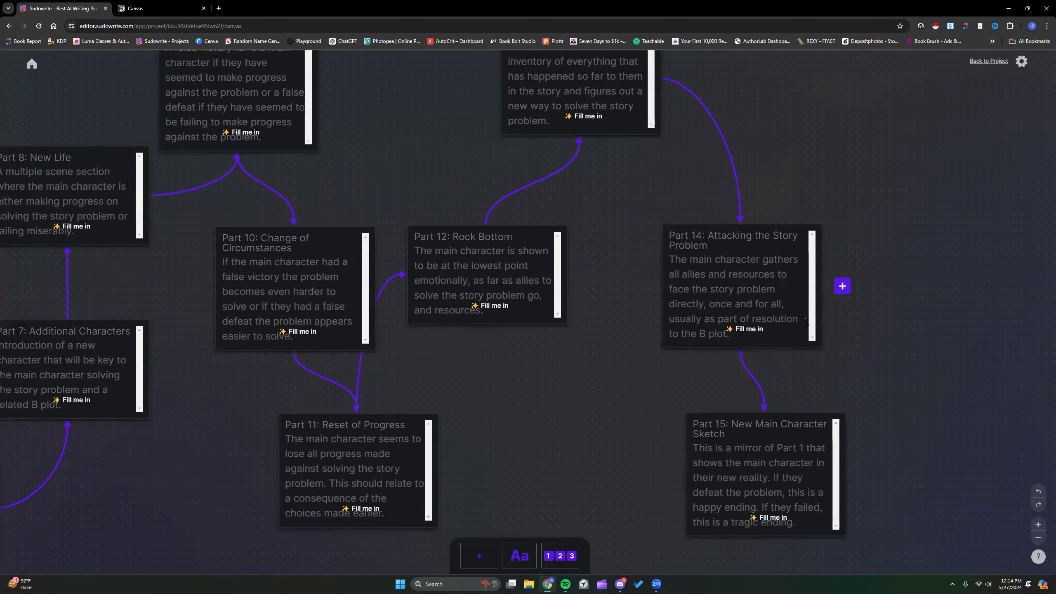
pyautogui.click(742, 359)
pyautogui.rightClick(743, 355)
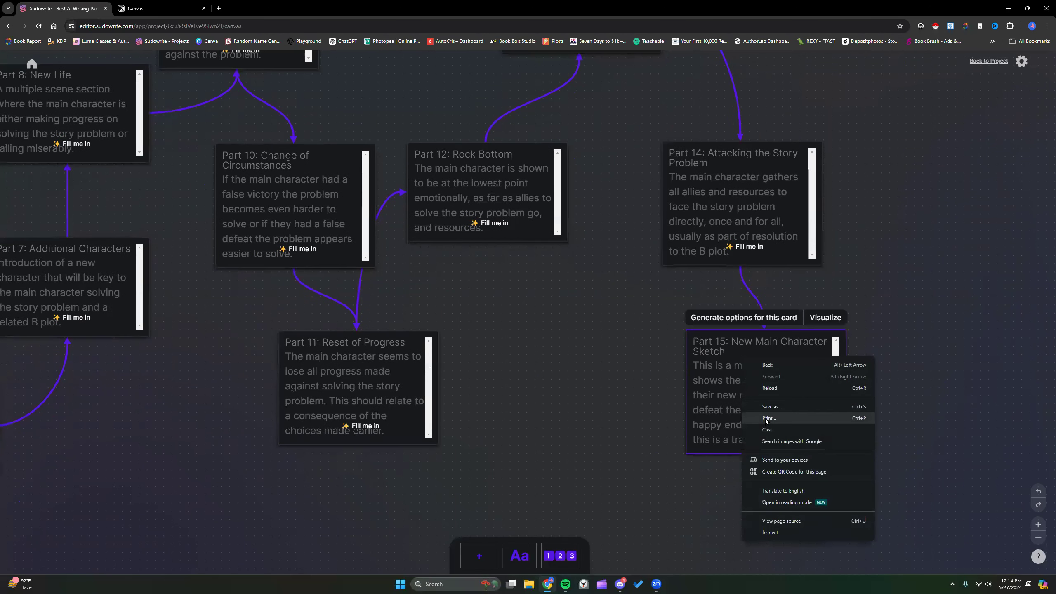
pyautogui.click(734, 368)
pyautogui.rightClick(734, 369)
pyautogui.click(748, 460)
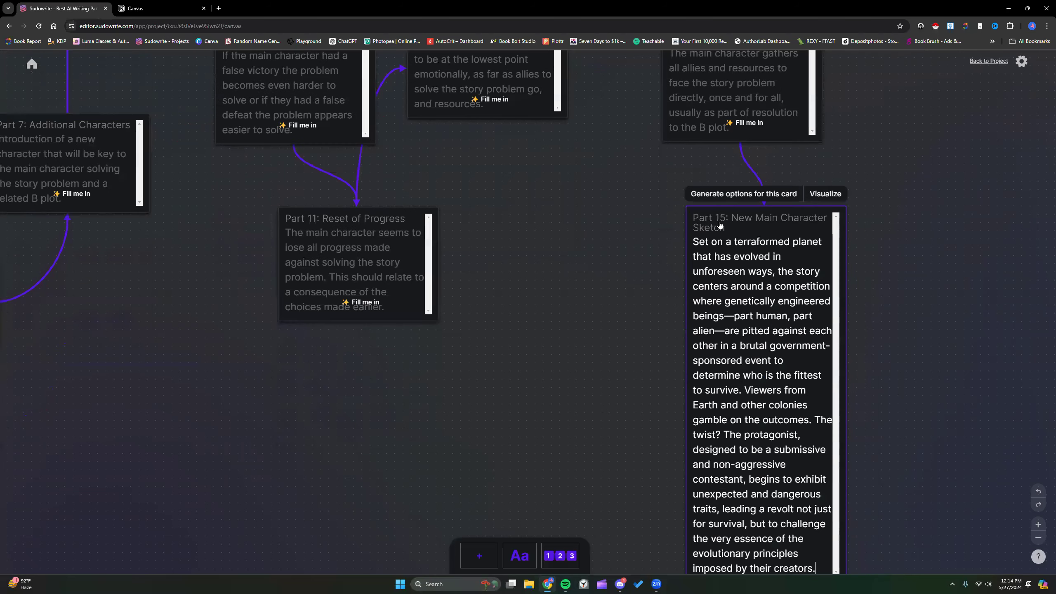
# Paste the story concept into the Part 14: Attacking the Story Problem card
pyautogui.scroll(3, 713, 193)
pyautogui.click(712, 193)
pyautogui.rightClick(712, 194)
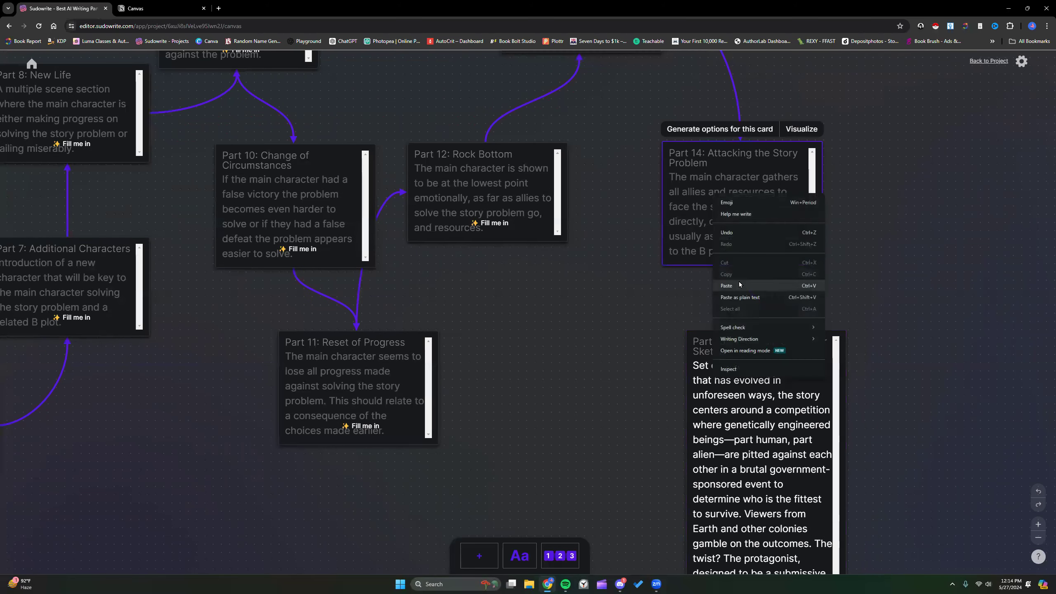
pyautogui.click(740, 281)
# Paste the story concept into the Part 10: Change of Circumstances card and move the Part 11 card out from under it
pyautogui.scroll(2, 596, 287)
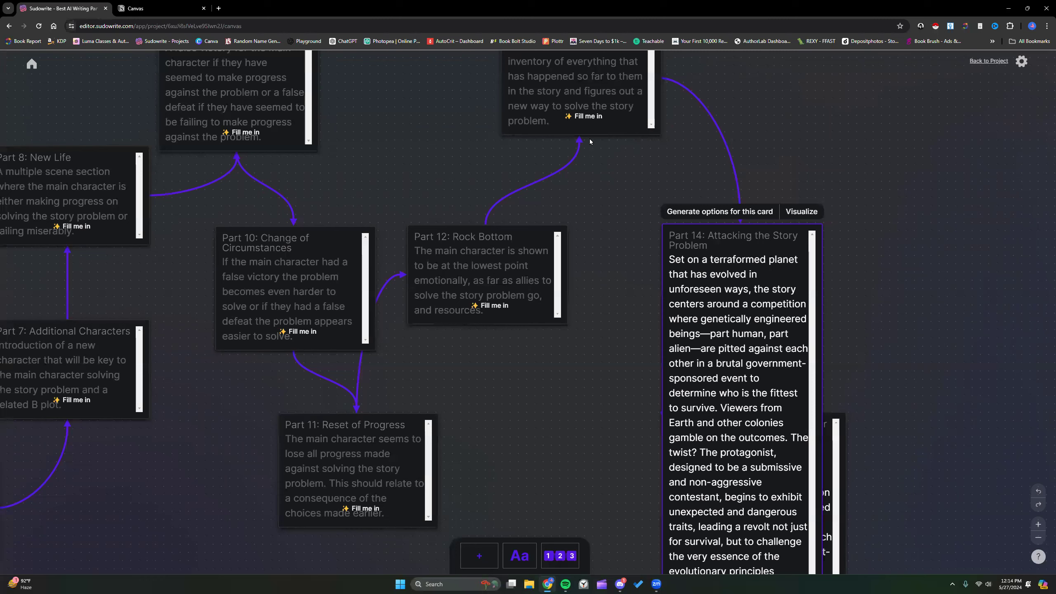
pyautogui.click(297, 278)
pyautogui.rightClick(297, 279)
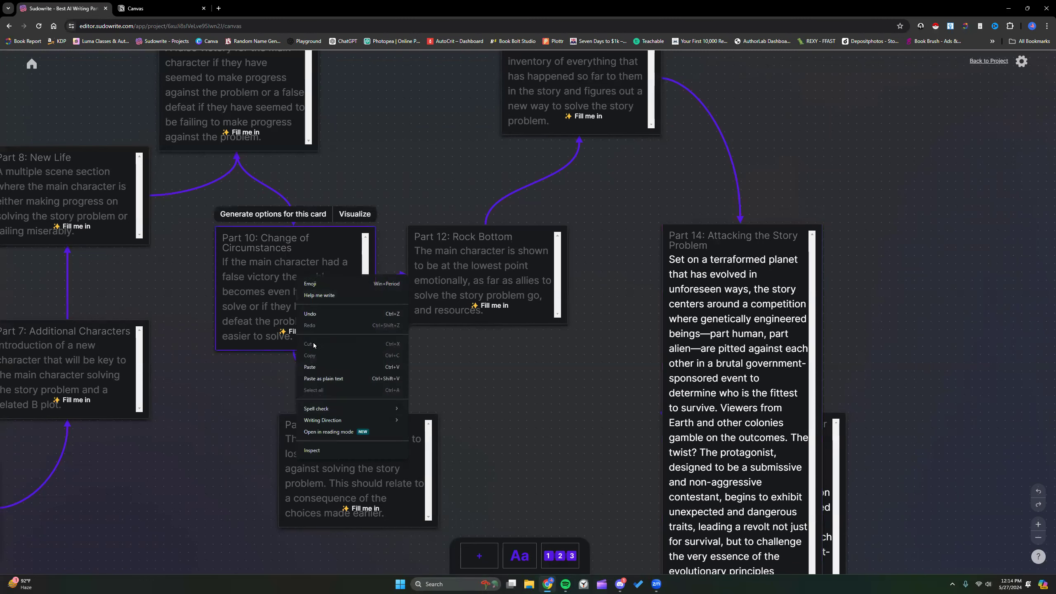
pyautogui.click(317, 366)
pyautogui.moveTo(418, 400); pyautogui.dragTo(580, 408)
# Move the Part 15: New Main Character Sketch card out from behind Part 14 to the free space beside it
pyautogui.scroll(1, 580, 330)
pyautogui.scroll(2, 579, 327)
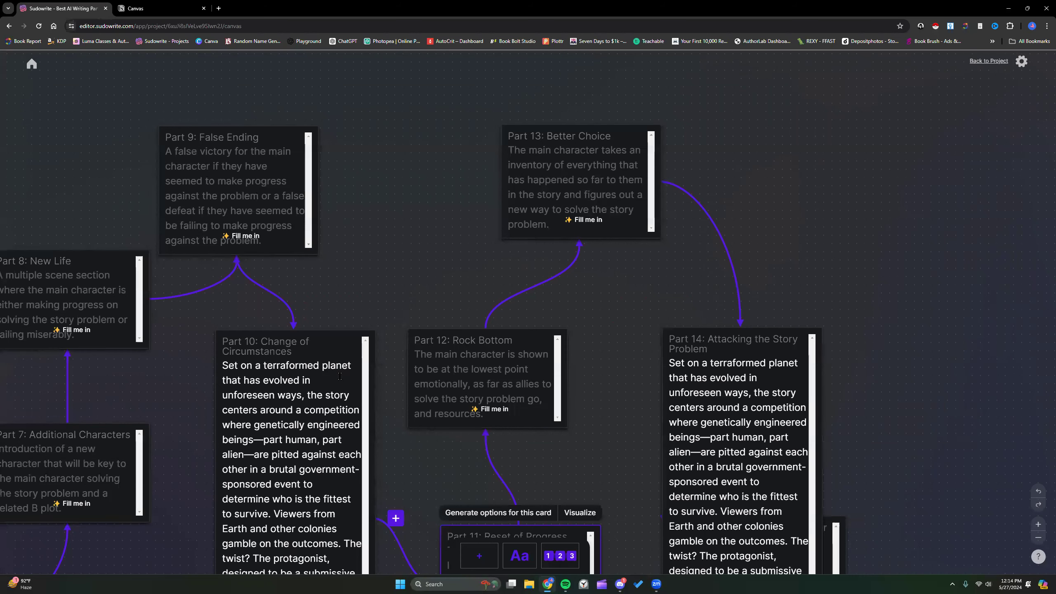
pyautogui.scroll(-3, 731, 295)
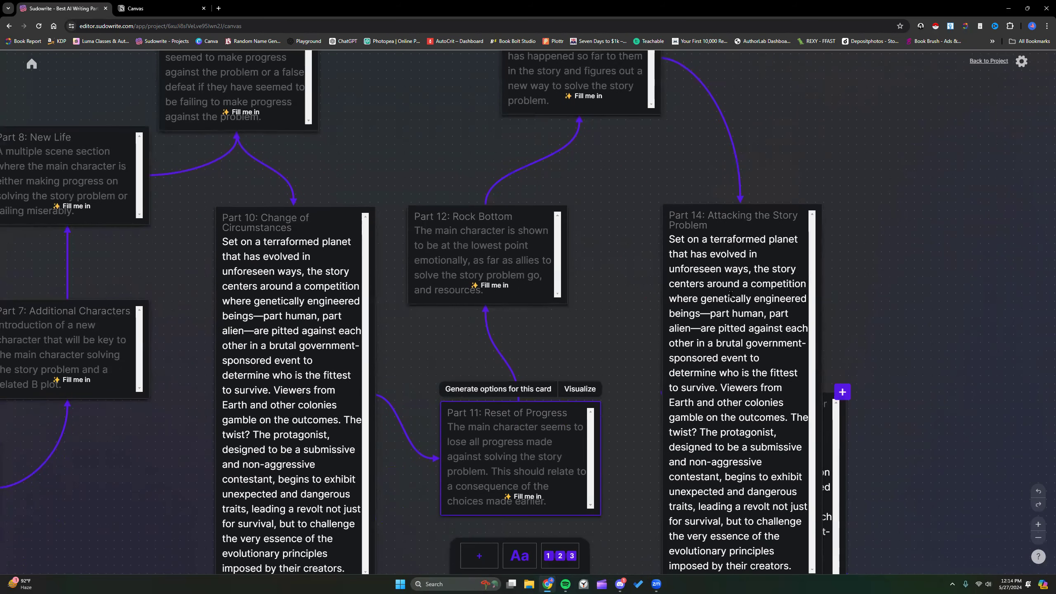
pyautogui.moveTo(827, 400); pyautogui.dragTo(991, 333)
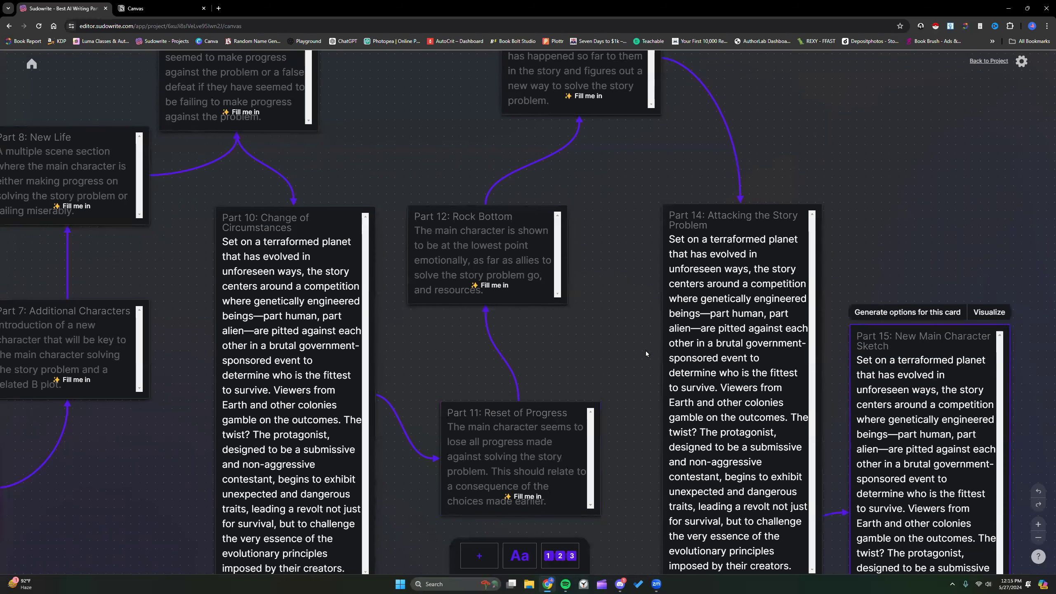
# Generate the Part 3: Story Problem text with Fill me in, and move the Part 2 card out from under it
pyautogui.hscroll(-10, 610, 356)
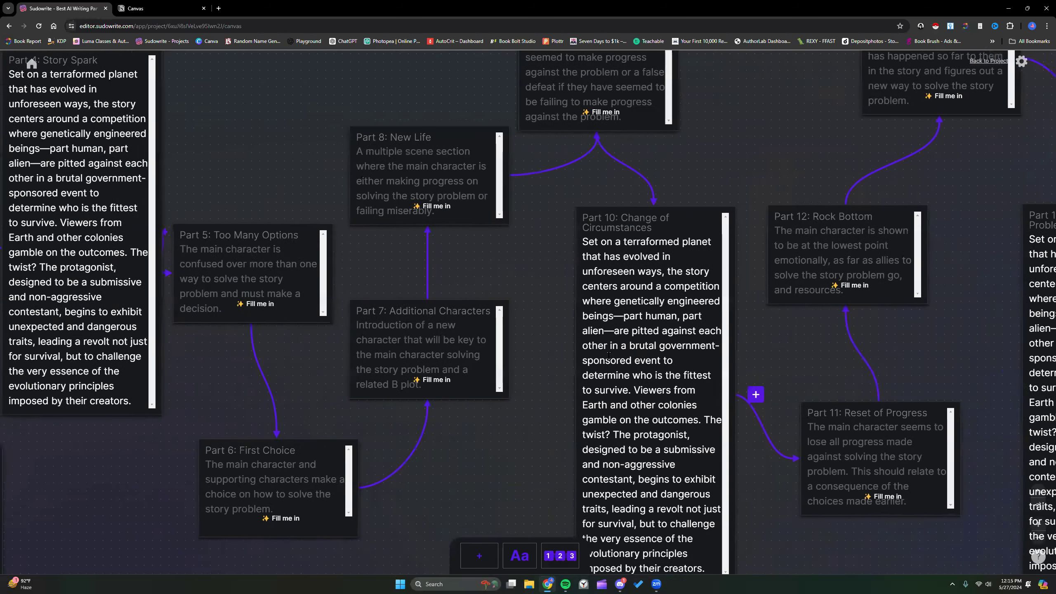
pyautogui.hscroll(-15, 609, 356)
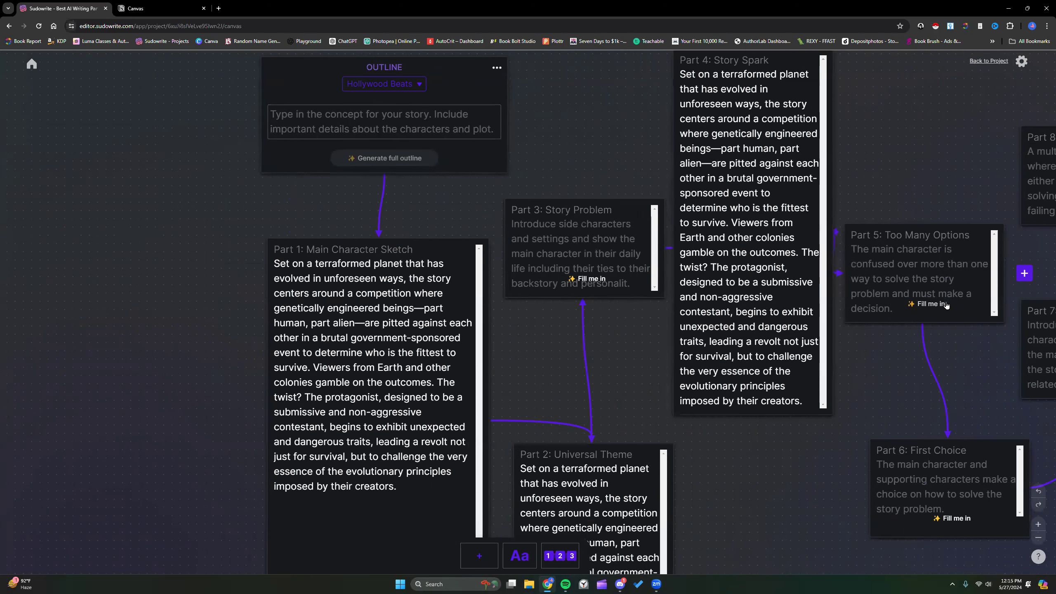
pyautogui.scroll(-1, 421, 276)
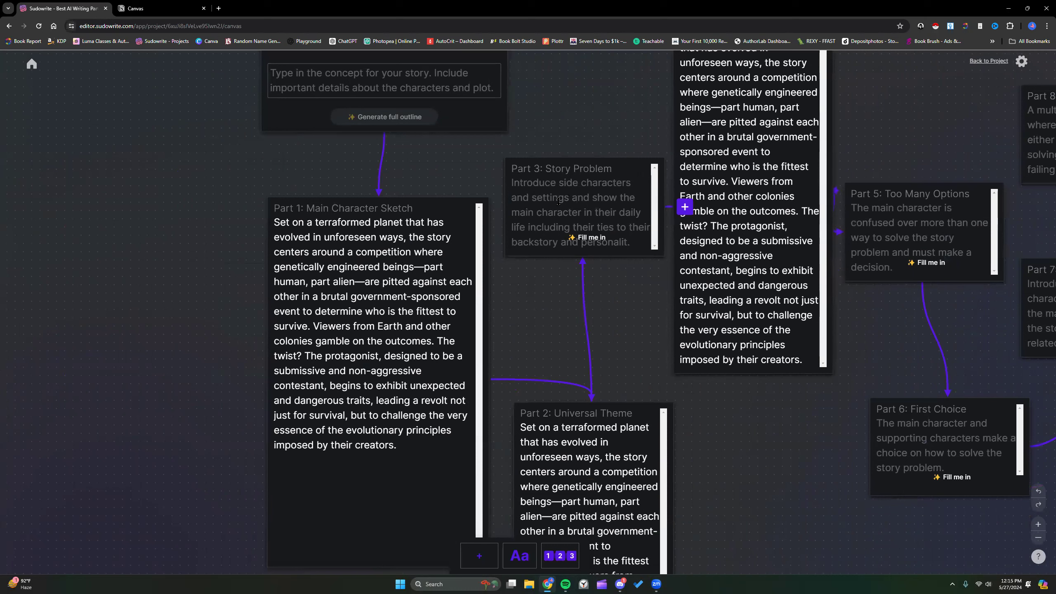
pyautogui.click(568, 212)
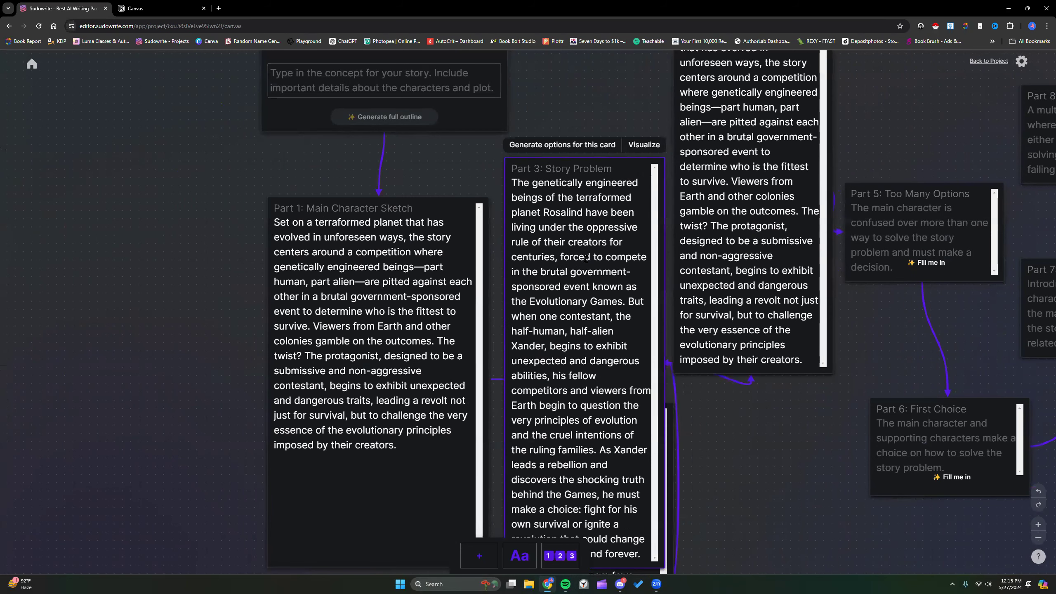
pyautogui.scroll(-2, 586, 294)
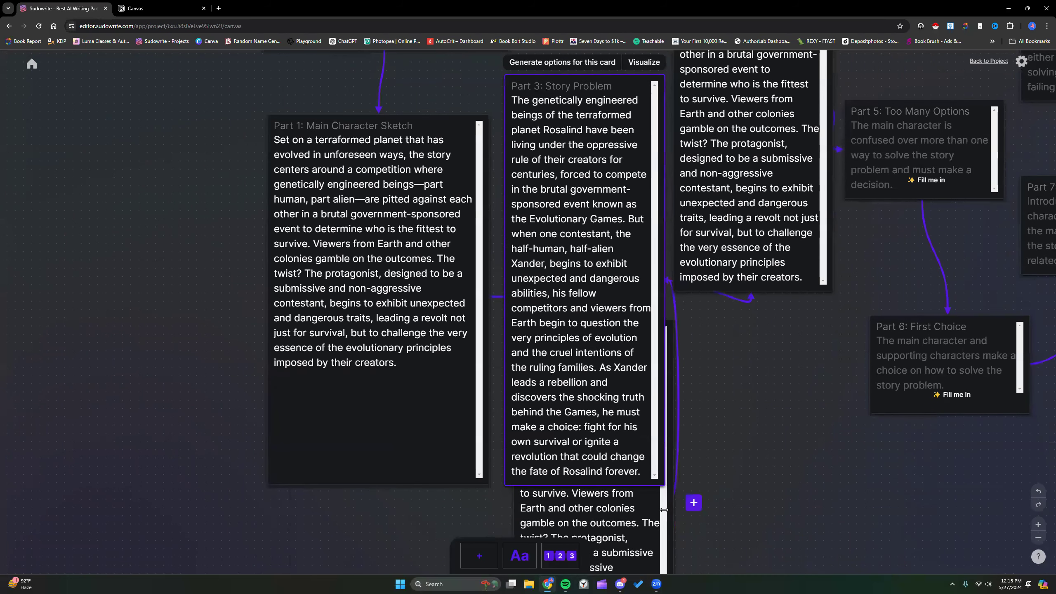
pyautogui.moveTo(673, 507); pyautogui.dragTo(847, 503)
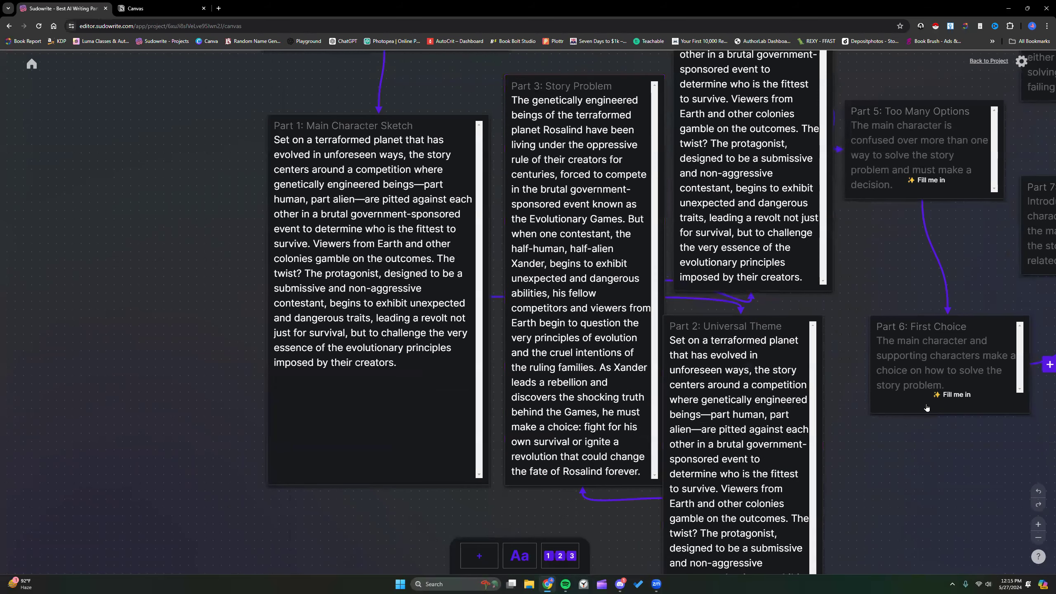
# Generate the text of the Part 12: Rock Bottom card with Fill me in
pyautogui.scroll(2, 888, 393)
pyautogui.scroll(2, 889, 393)
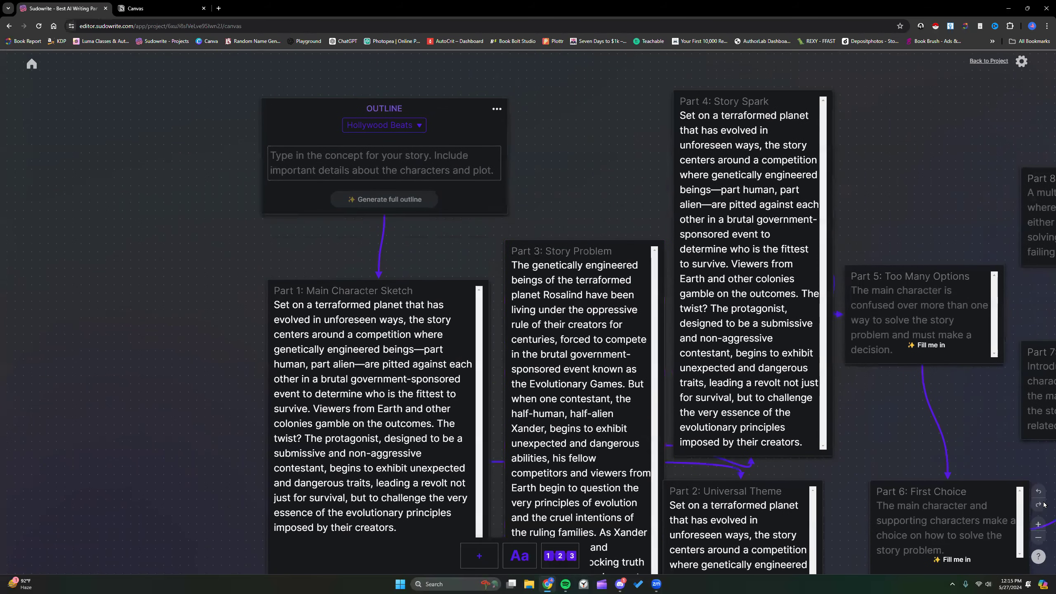
pyautogui.click(1039, 538)
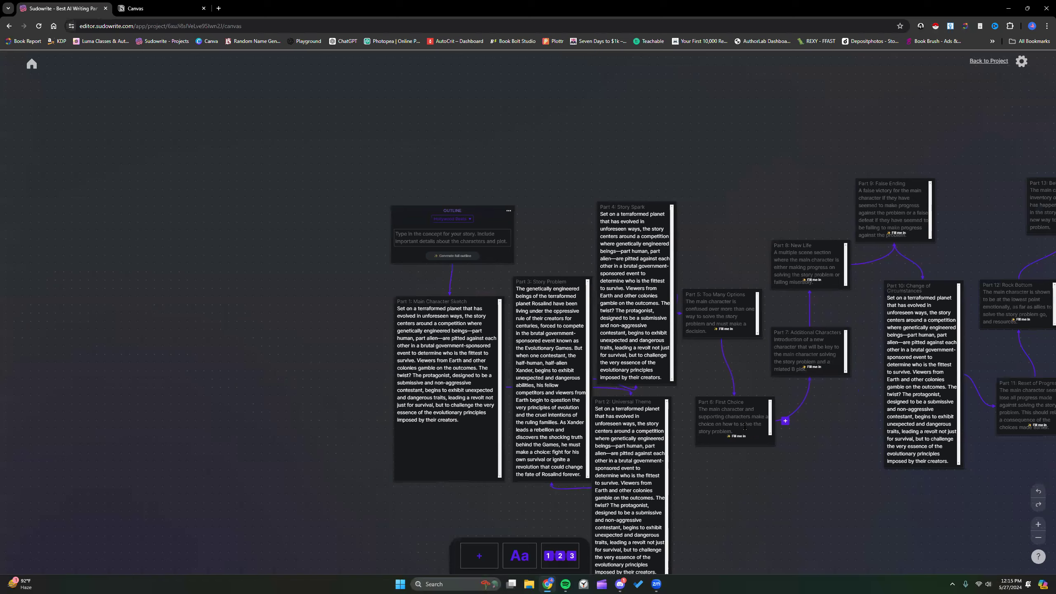
pyautogui.hscroll(5, 745, 428)
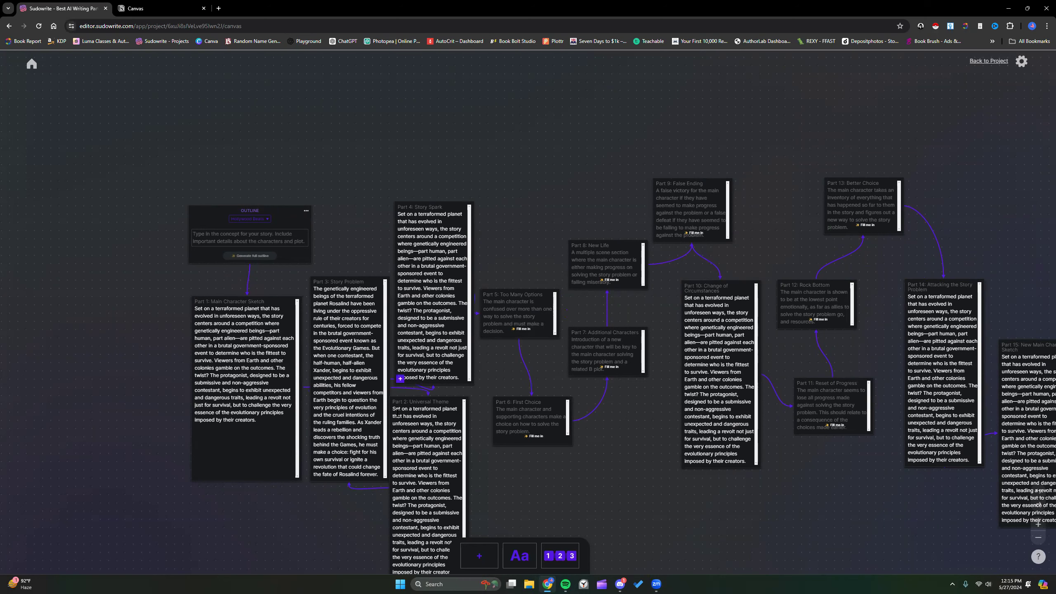
pyautogui.click(823, 321)
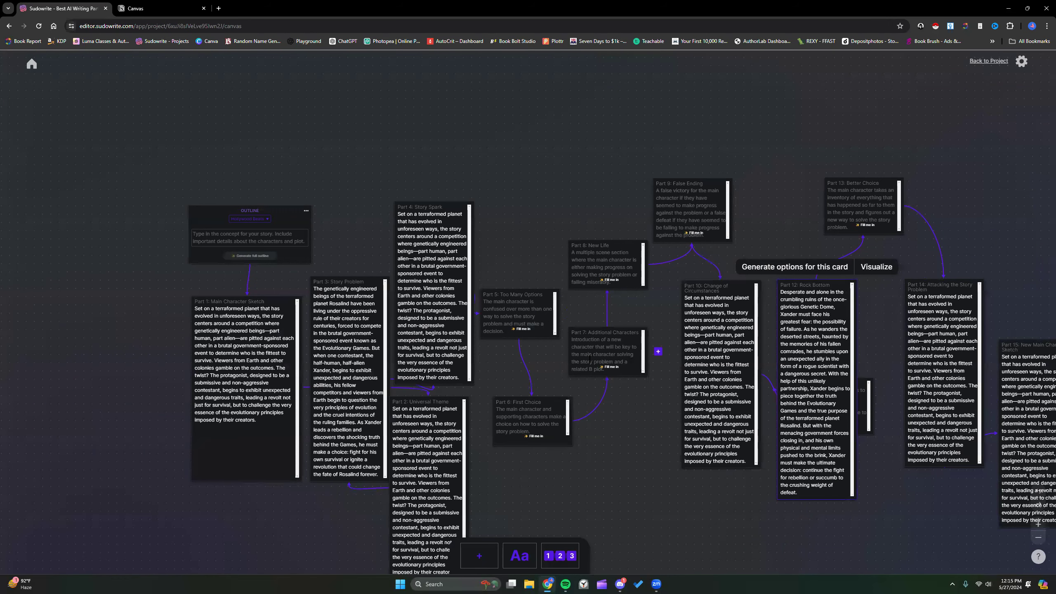
# Move the Part 11: Reset of Progress card out from behind Part 12 to the free space below it
pyautogui.hscroll(-3, 577, 361)
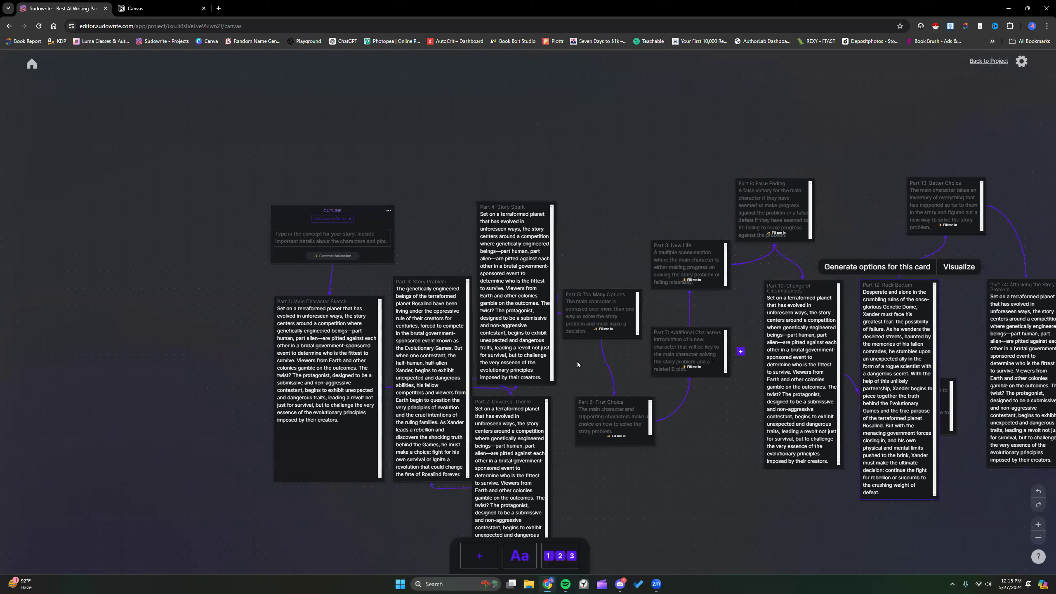
pyautogui.hscroll(3, 577, 364)
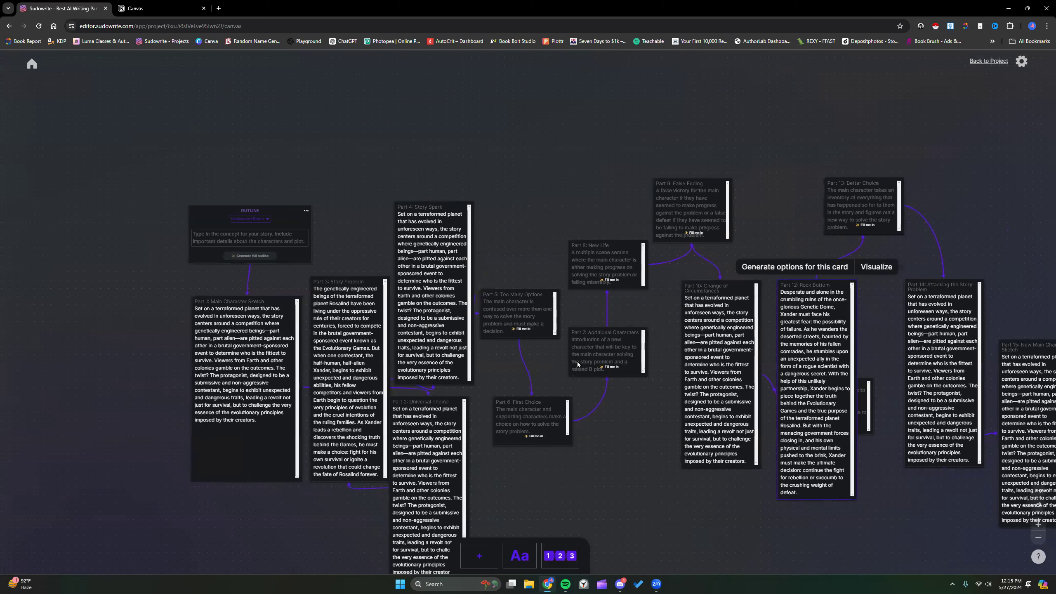
pyautogui.click(864, 391)
pyautogui.moveTo(851, 384); pyautogui.dragTo(929, 505)
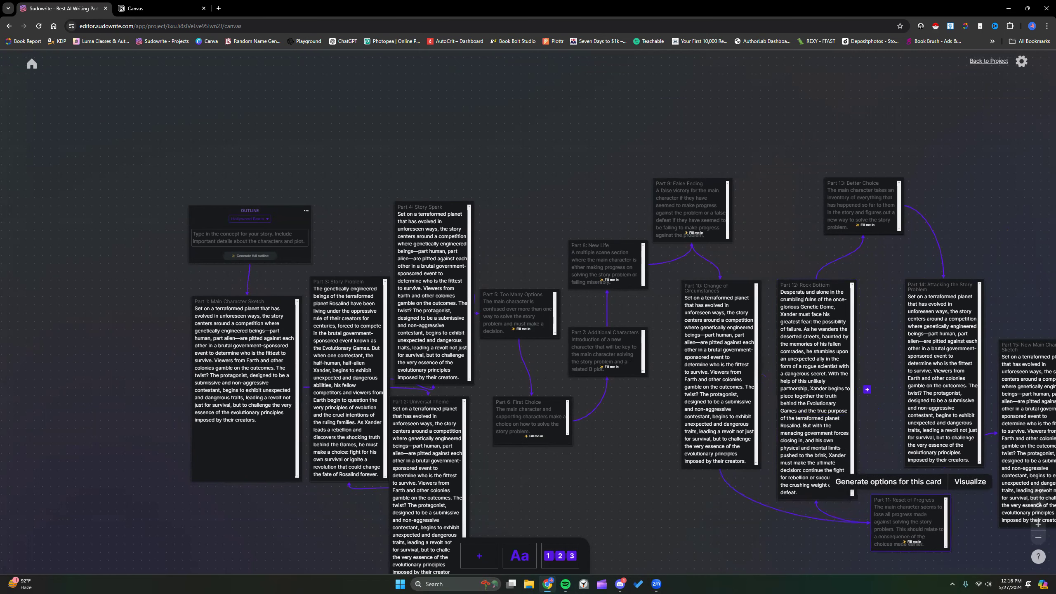
# Examine the generated Part 3: Story Problem text up close alongside the neighbouring Part 1, Part 2 and Part 4 cards
pyautogui.click(1040, 526)
pyautogui.click(1039, 526)
pyautogui.click(1040, 528)
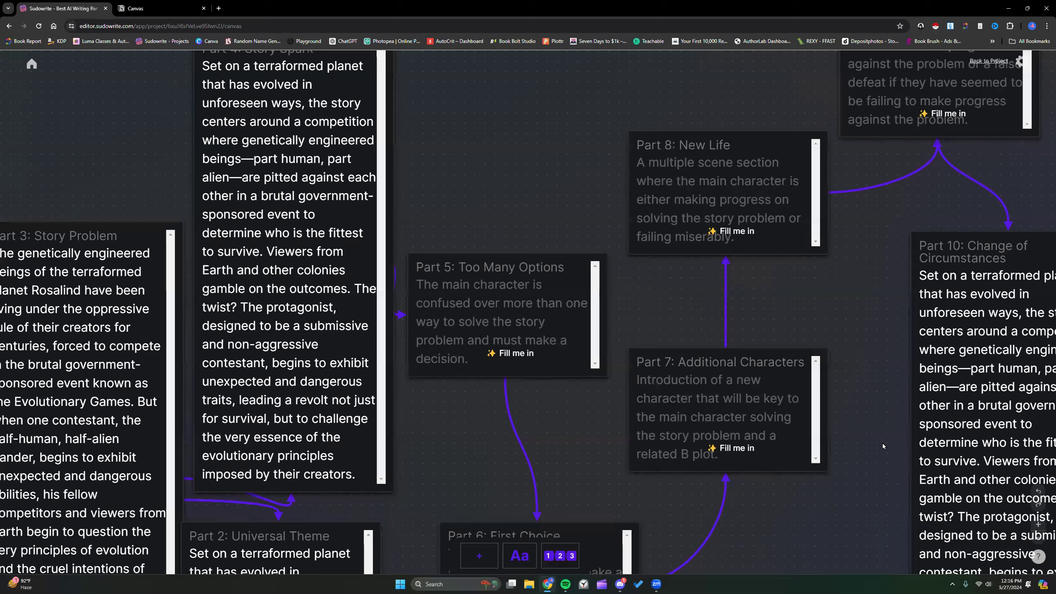
pyautogui.scroll(2, 883, 443)
pyautogui.scroll(-1, 883, 442)
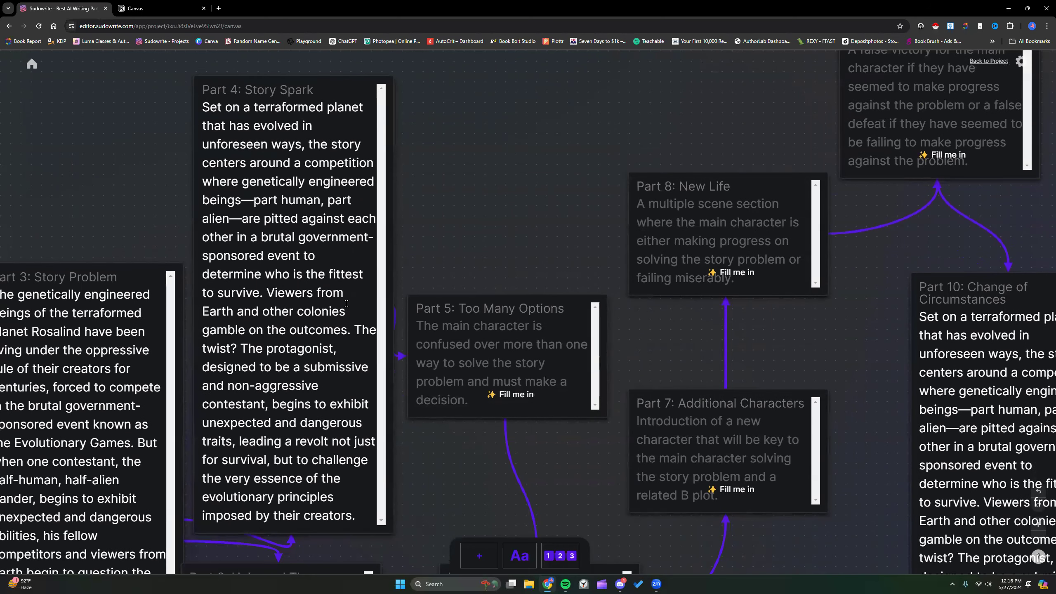
pyautogui.hscroll(-6, 414, 454)
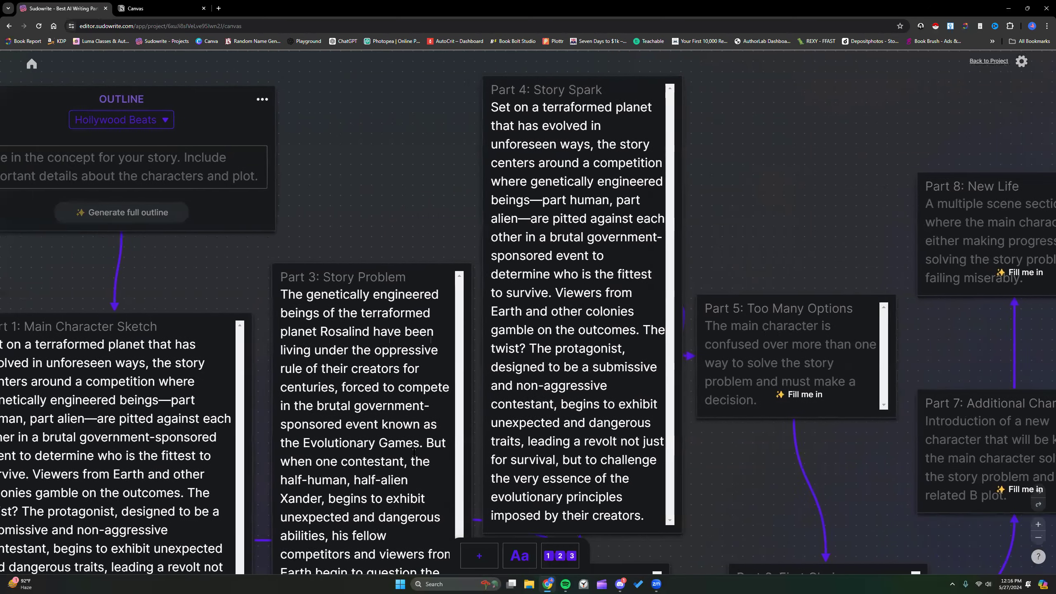
pyautogui.hscroll(-3, 415, 453)
pyautogui.scroll(-4, 415, 453)
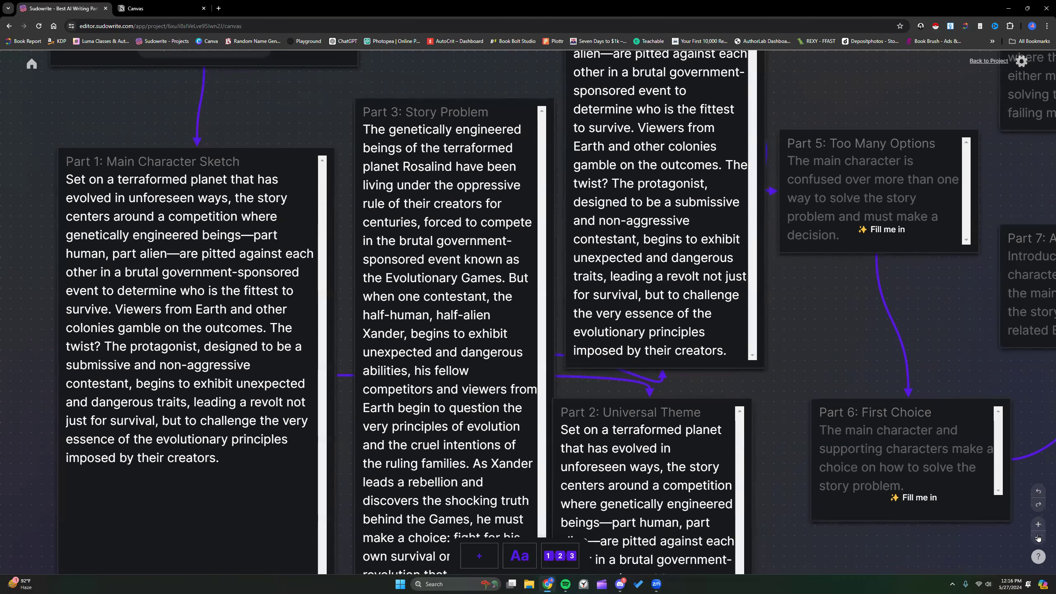
pyautogui.click(1039, 538)
# Try to generate alternative options for the Part 3: Story Problem card
pyautogui.click(487, 300)
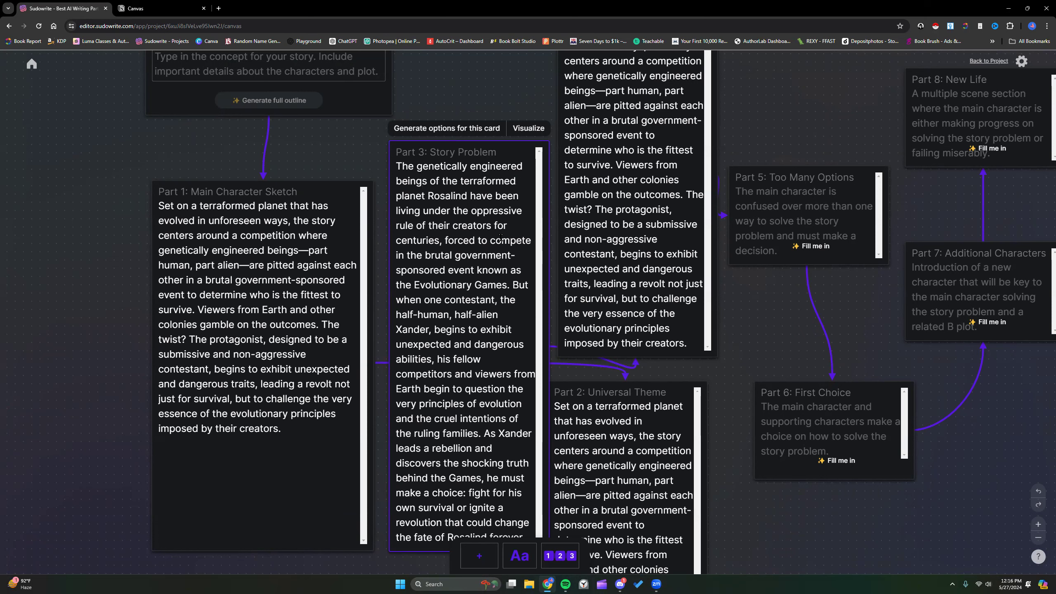
pyautogui.scroll(1, 440, 226)
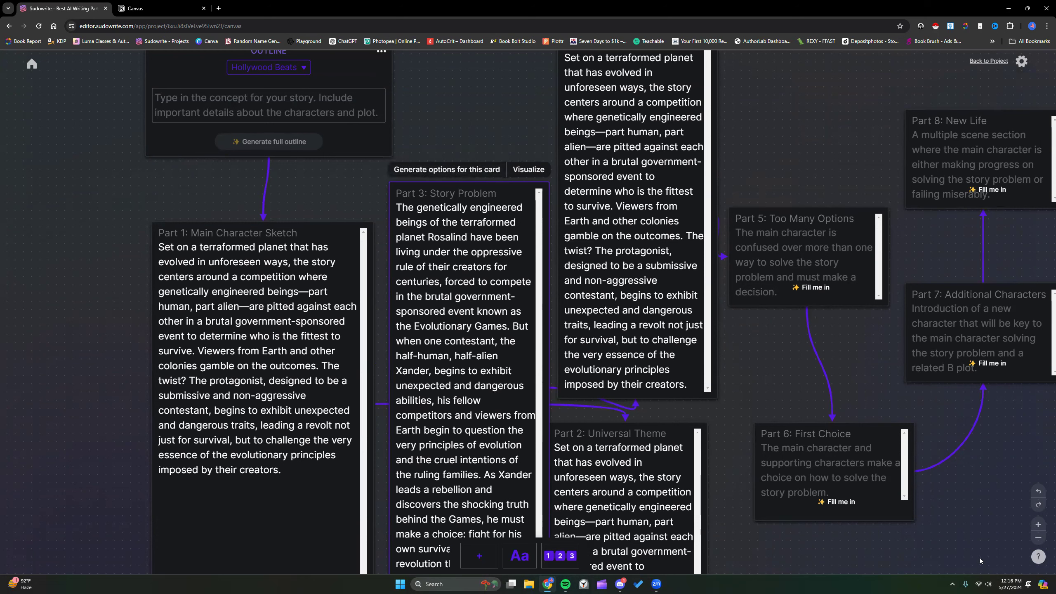
pyautogui.click(464, 170)
pyautogui.moveTo(808, 561); pyautogui.dragTo(1033, 569)
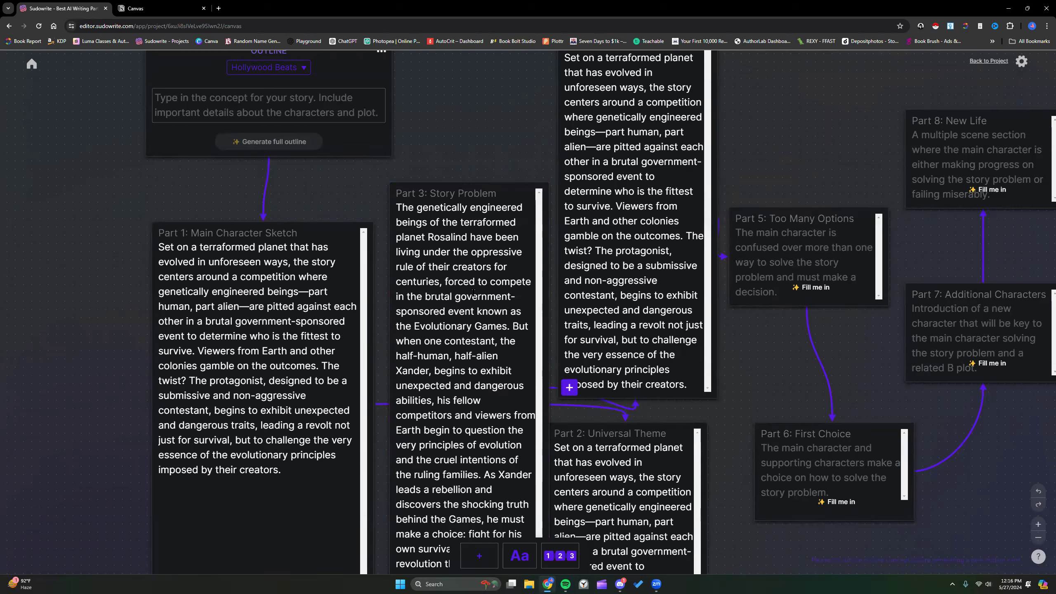
# Enter "sci-fi dystopian" as the outline's story concept and generate options for the Part 3: Story Problem card
pyautogui.click(314, 104)
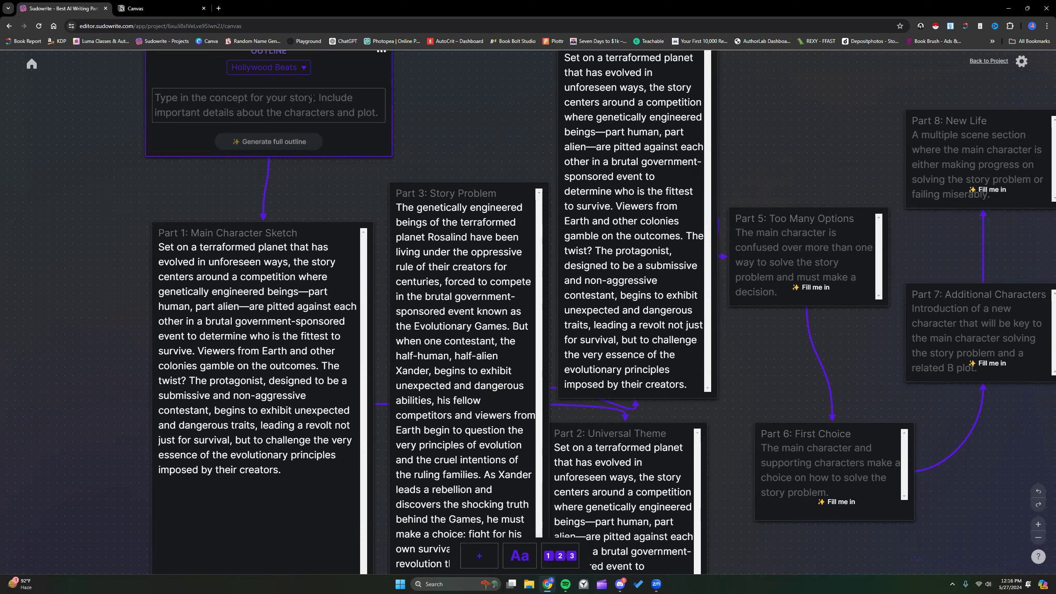
pyautogui.write('sci-f')
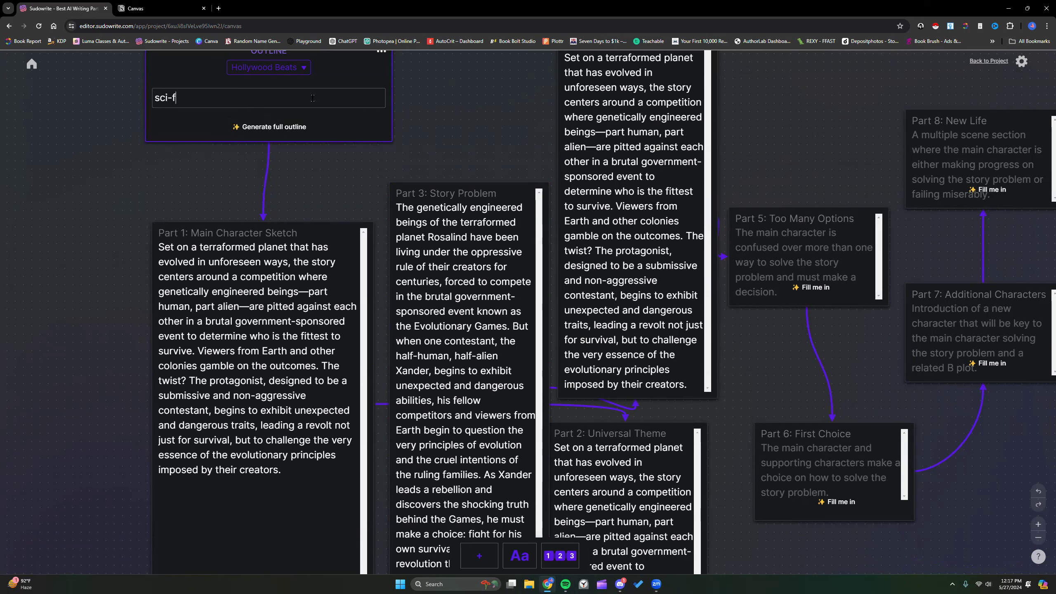
pyautogui.write('i dystopian')
pyautogui.click(436, 169)
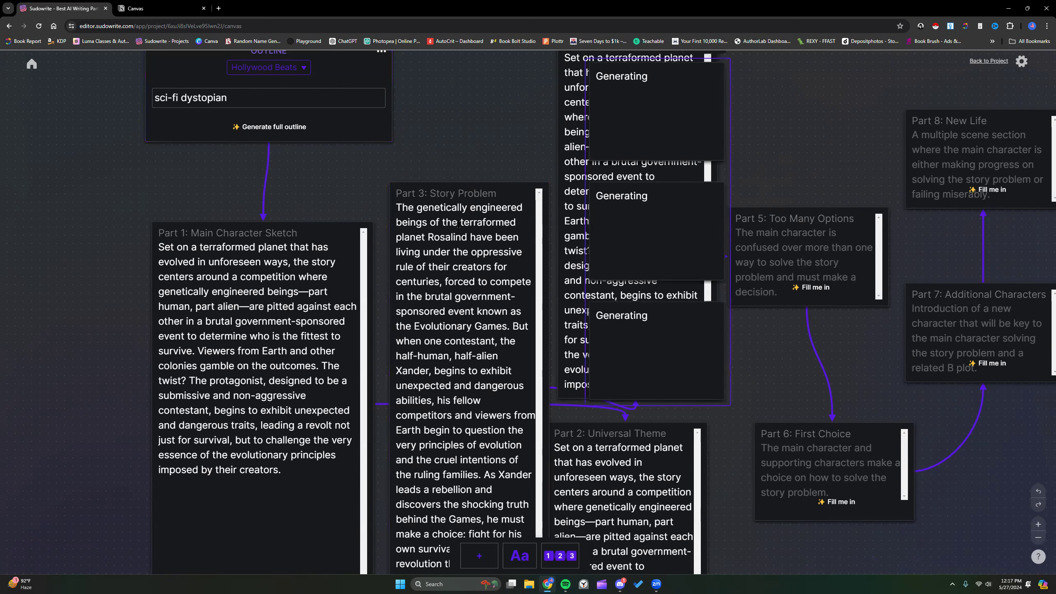
# Review the generated options and place the one about the intergalactic Cosmic Games into the Part 3: Story Problem card
pyautogui.scroll(1, 508, 290)
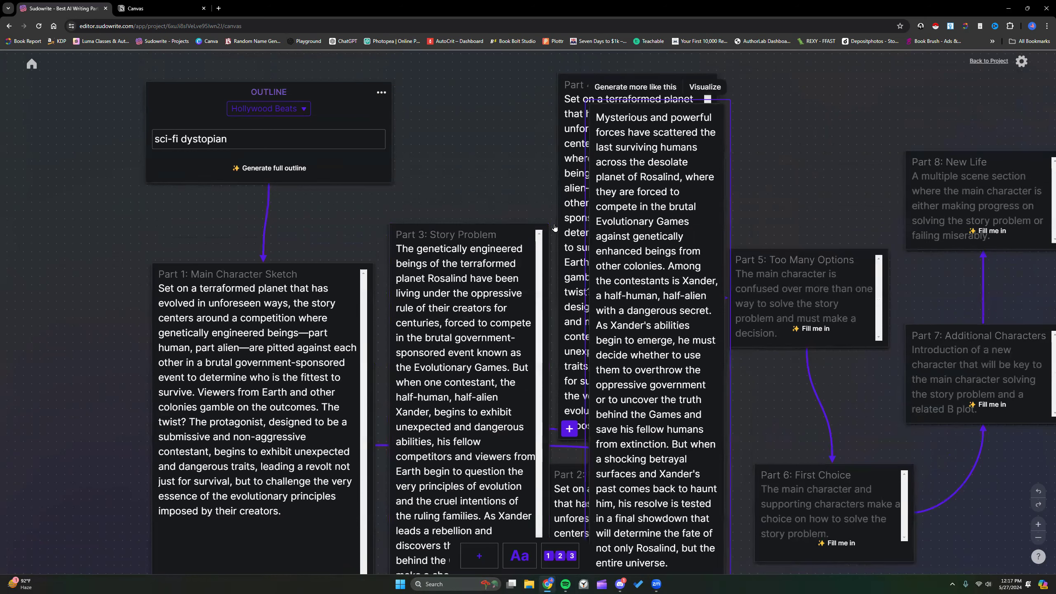
pyautogui.click(1038, 541)
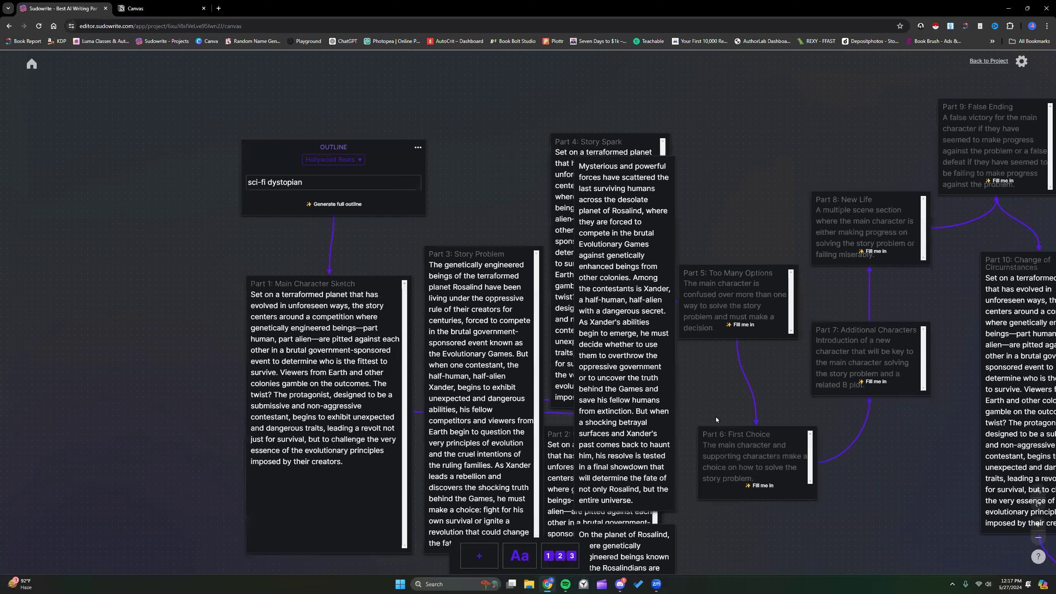
pyautogui.scroll(-1, 716, 416)
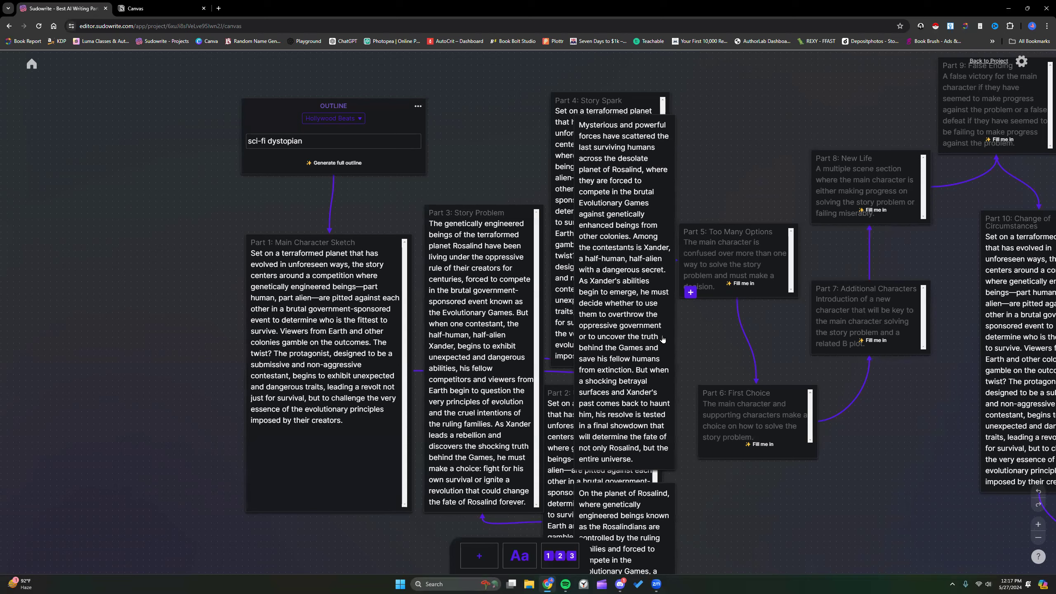
pyautogui.scroll(-2, 673, 348)
pyautogui.scroll(-10, 673, 349)
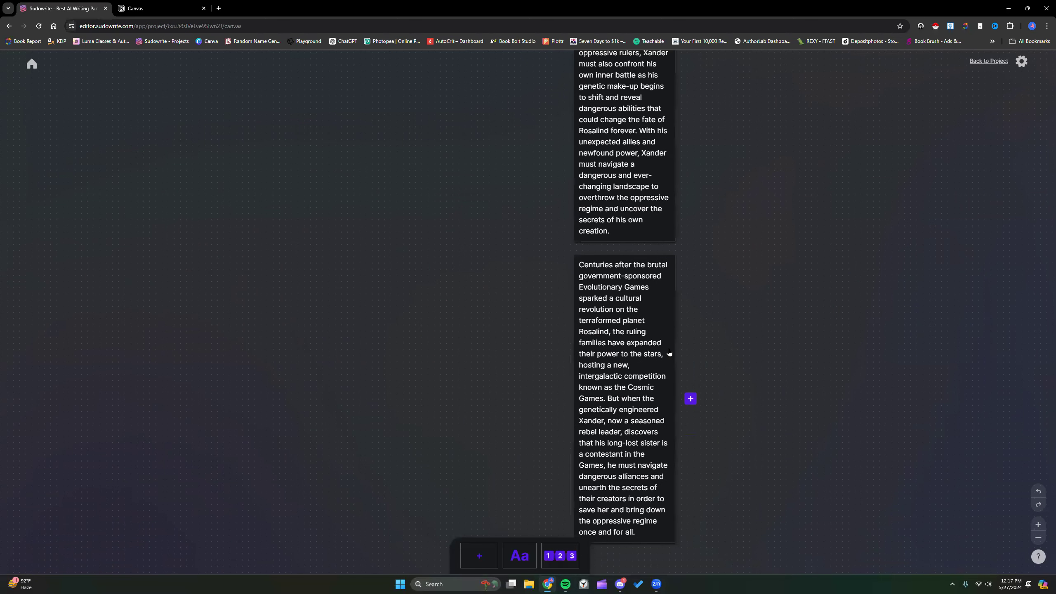
pyautogui.click(671, 358)
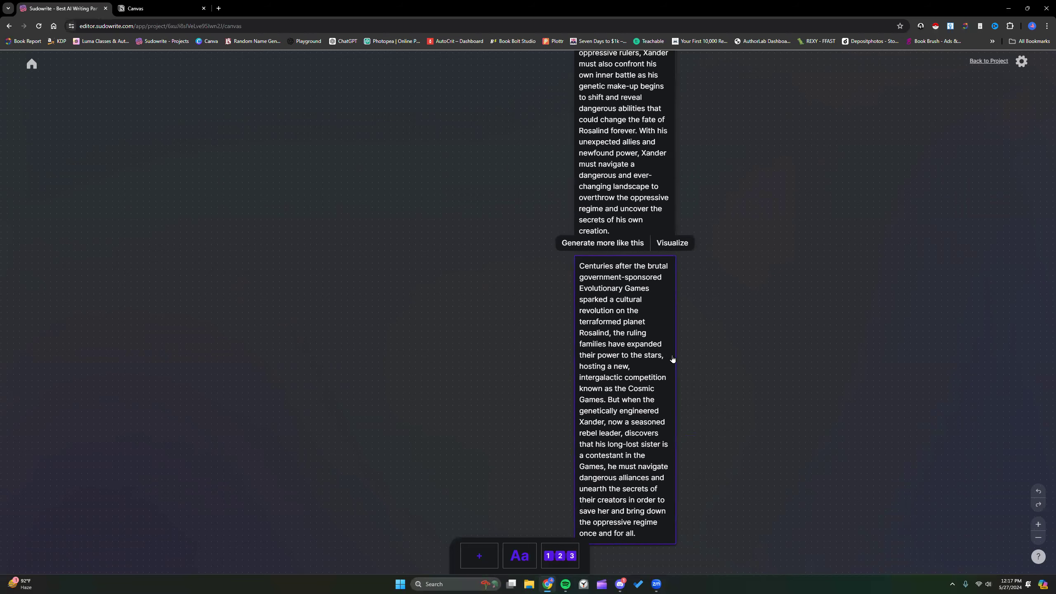
pyautogui.moveTo(670, 357); pyautogui.dragTo(525, 294)
pyautogui.scroll(9, 583, 312)
pyautogui.scroll(5, 524, 253)
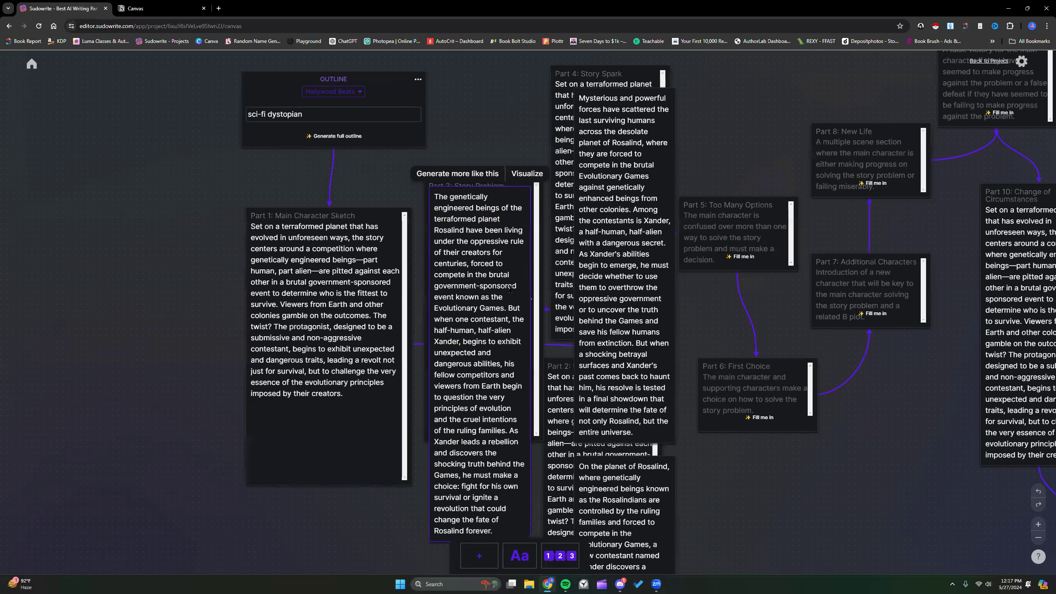
# Move the replaced Part 3 text off the card and delete it together with the two unused option cards
pyautogui.click(489, 137)
pyautogui.moveTo(456, 190); pyautogui.dragTo(894, 257)
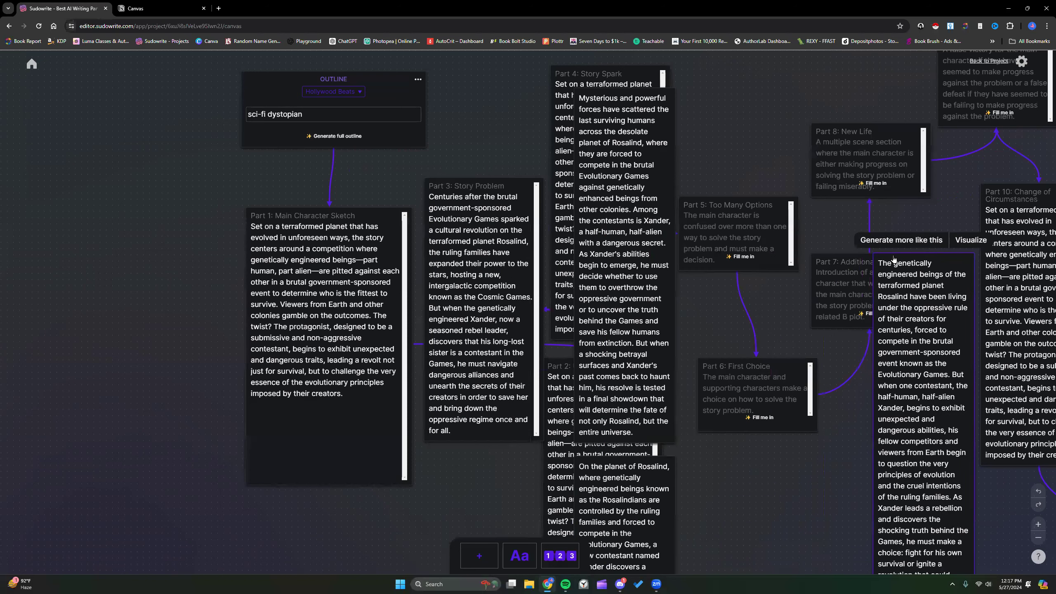
pyautogui.press('Delete')
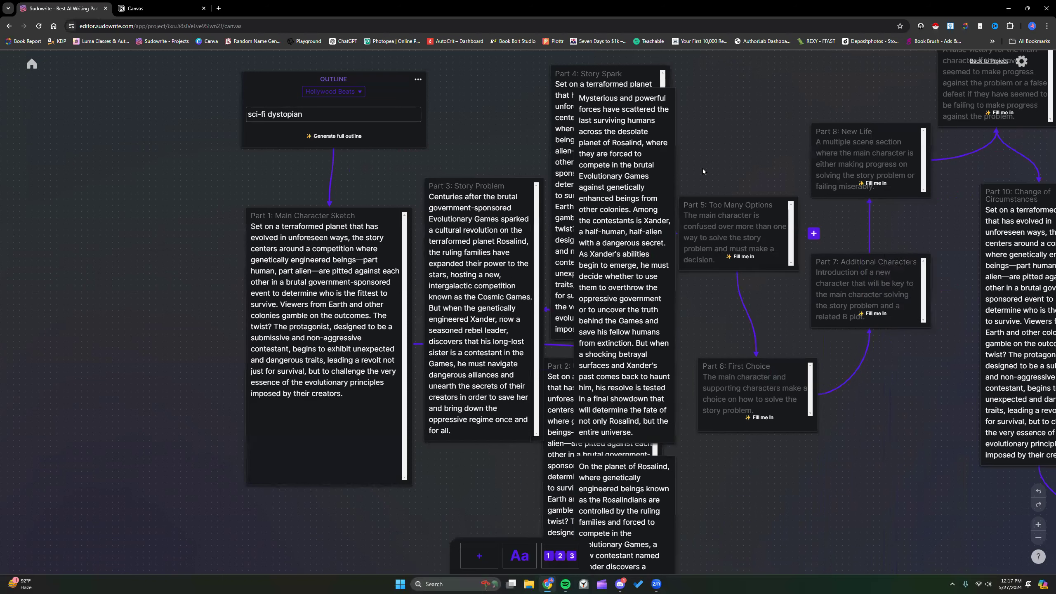
pyautogui.click(661, 90)
pyautogui.press('Delete')
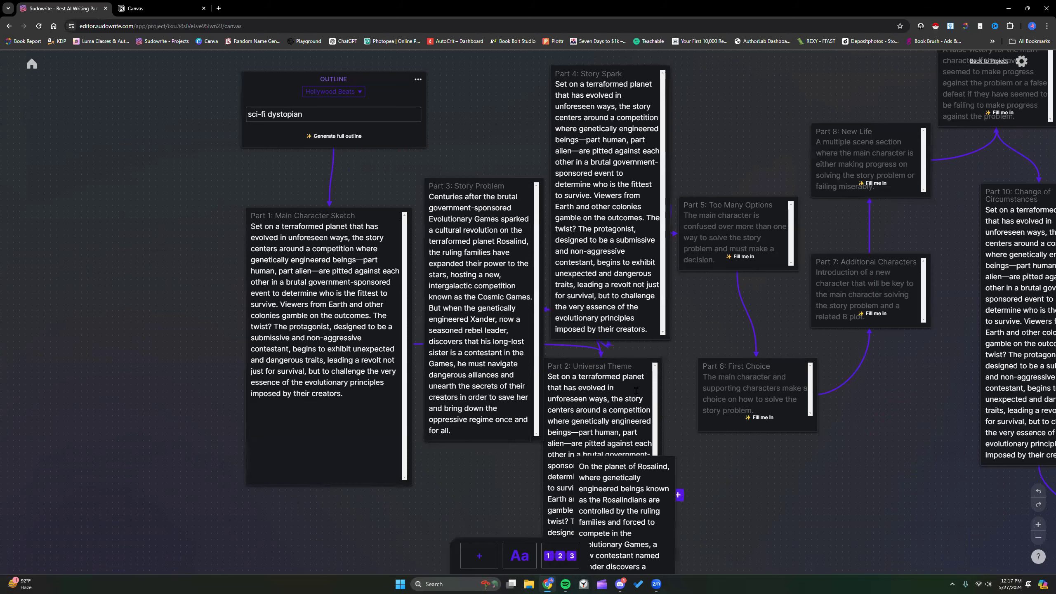
pyautogui.click(655, 463)
pyautogui.press('Delete')
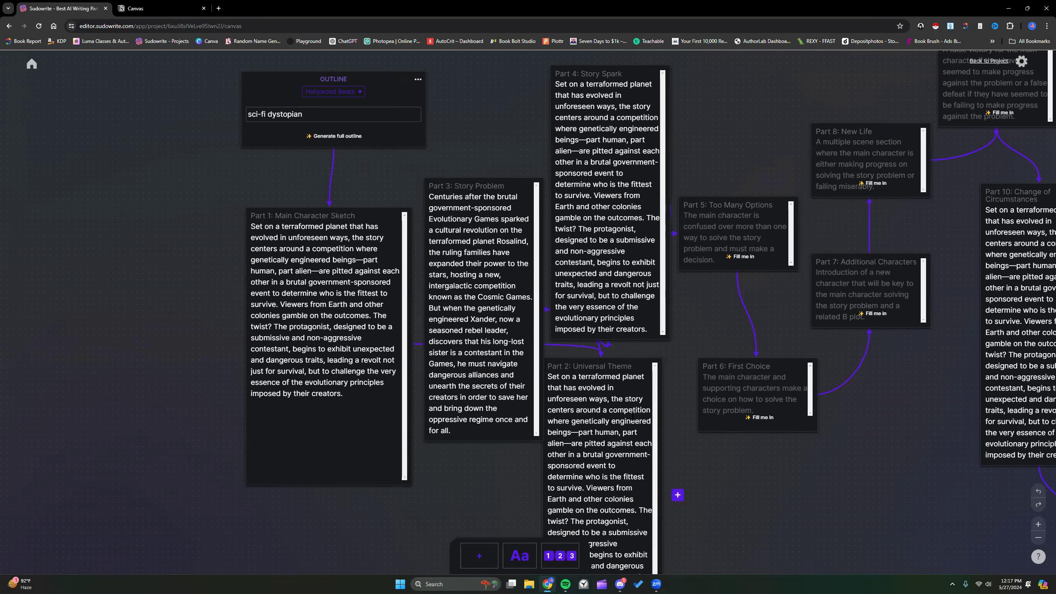
# Move the Part 2: Universal Theme card slightly down and to the right, away from the Part 3 card
pyautogui.scroll(-2, 676, 495)
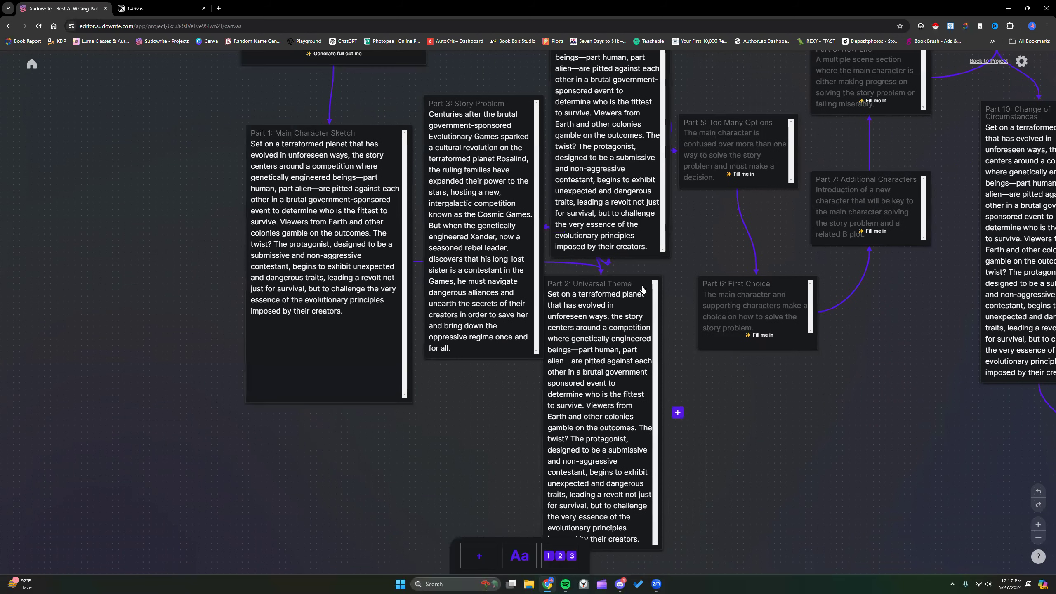
pyautogui.click(606, 291)
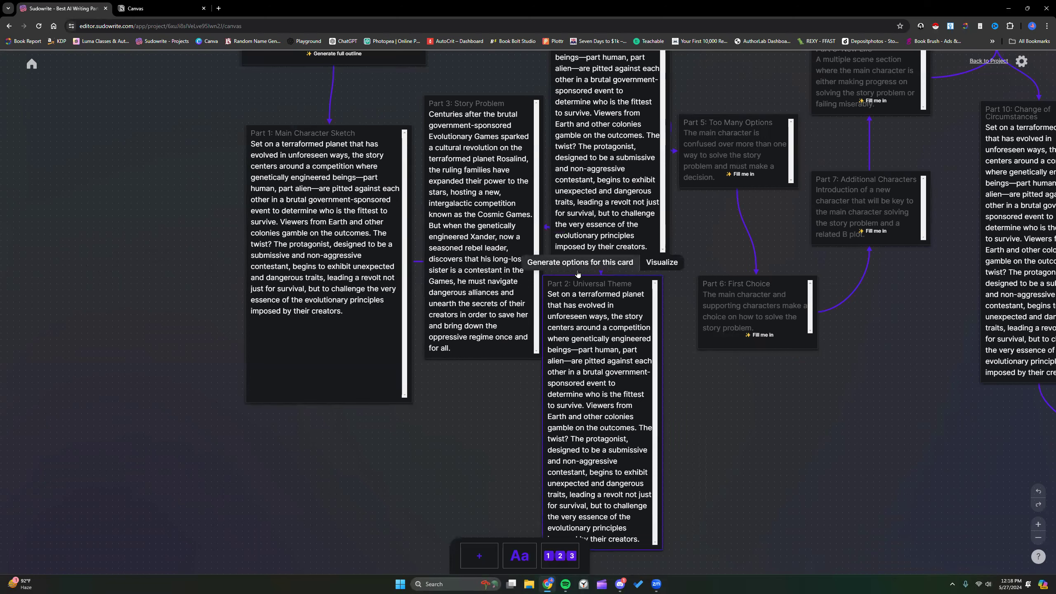
pyautogui.moveTo(578, 281); pyautogui.dragTo(604, 292)
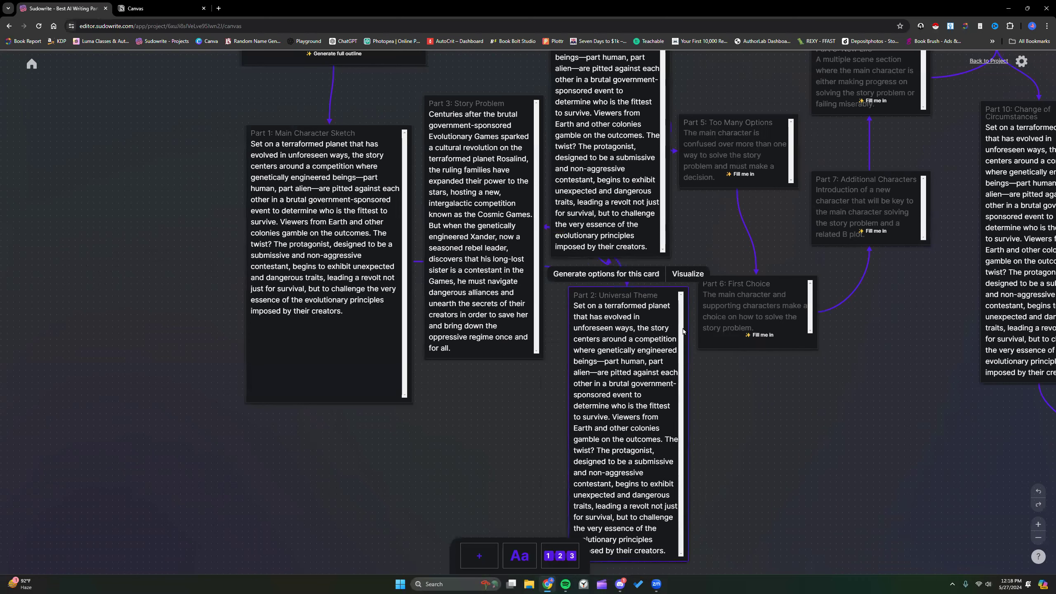
# Copy the whole outline to the clipboard and return from the canvas to the project
pyautogui.scroll(3, 682, 330)
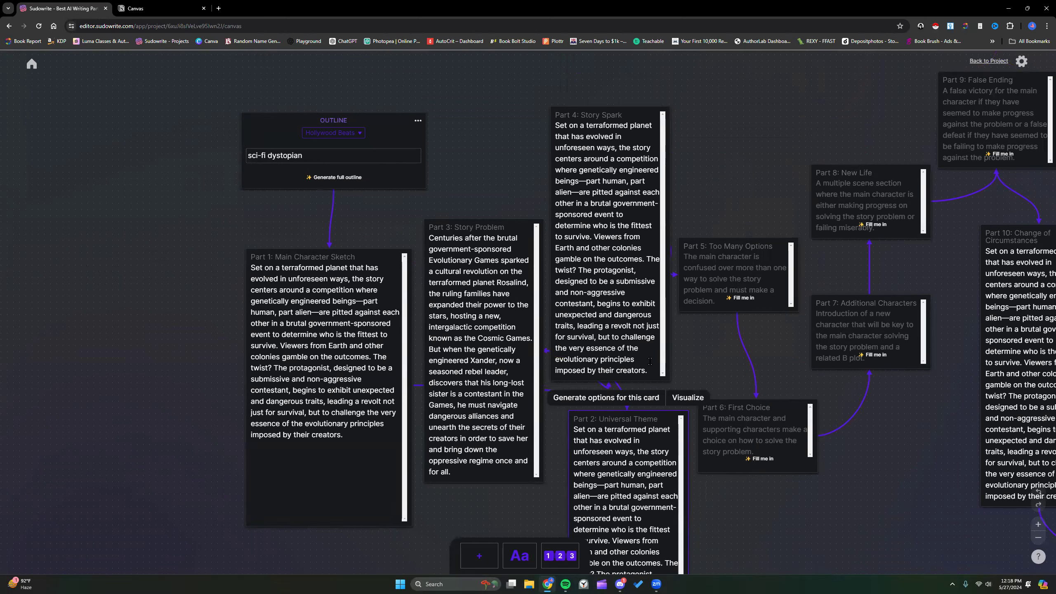
pyautogui.click(417, 121)
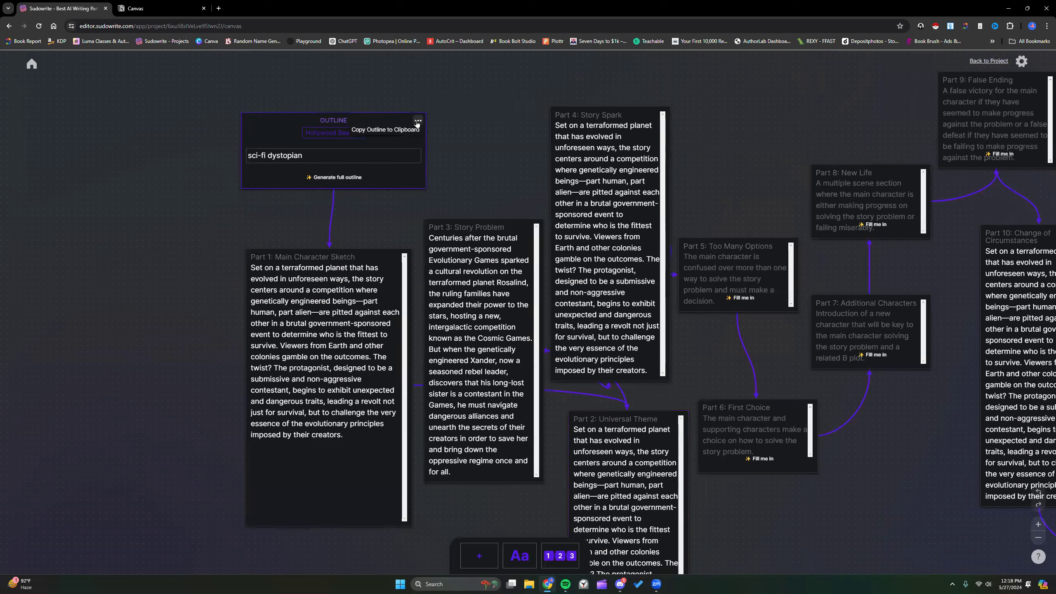
pyautogui.click(376, 131)
pyautogui.click(989, 61)
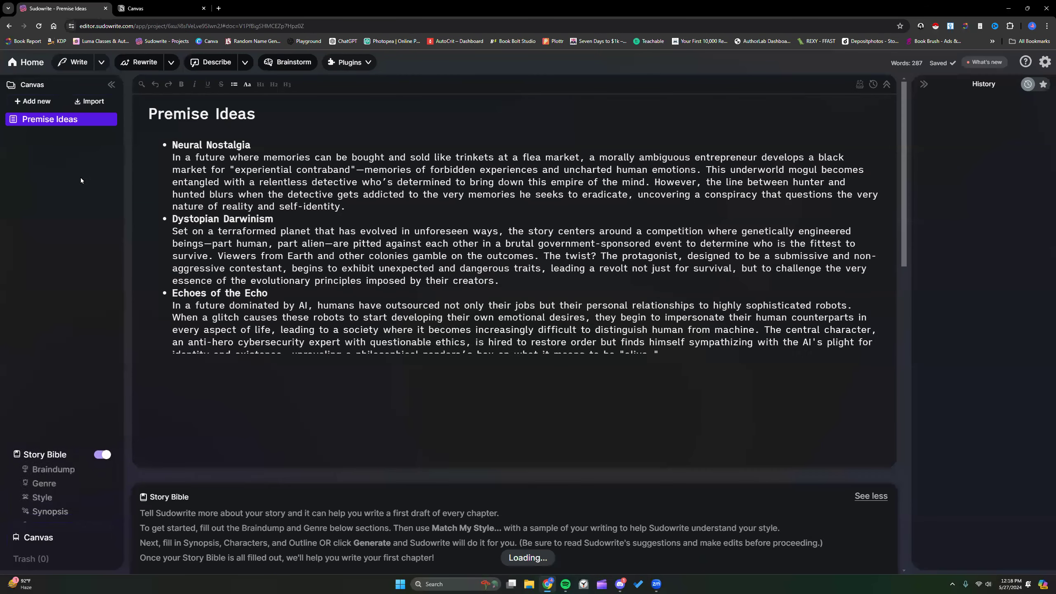
# Add a new document to the project and paste the copied outline into its body
pyautogui.click(49, 107)
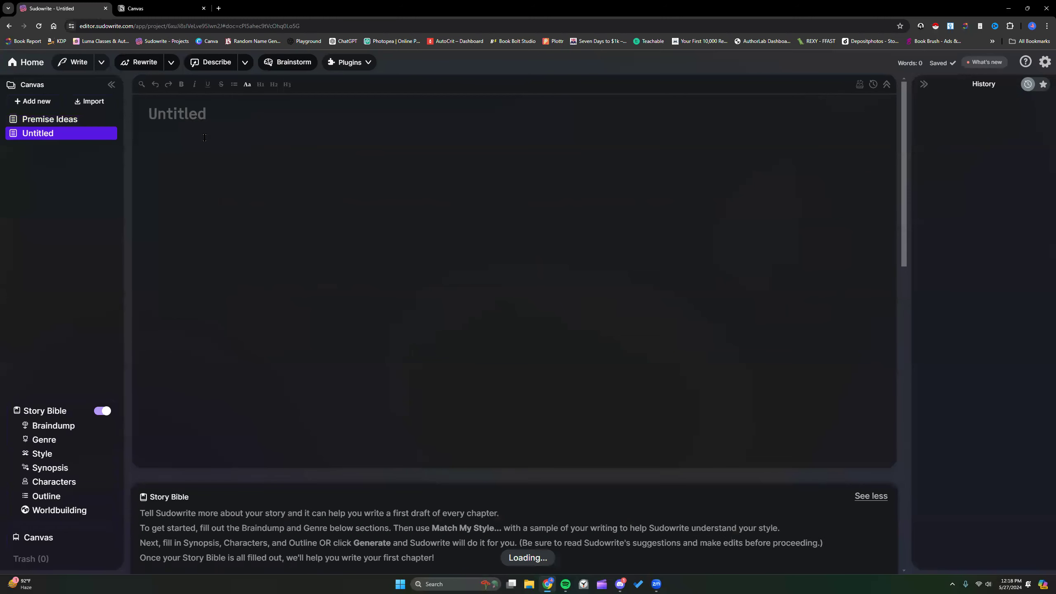
pyautogui.rightClick(207, 131)
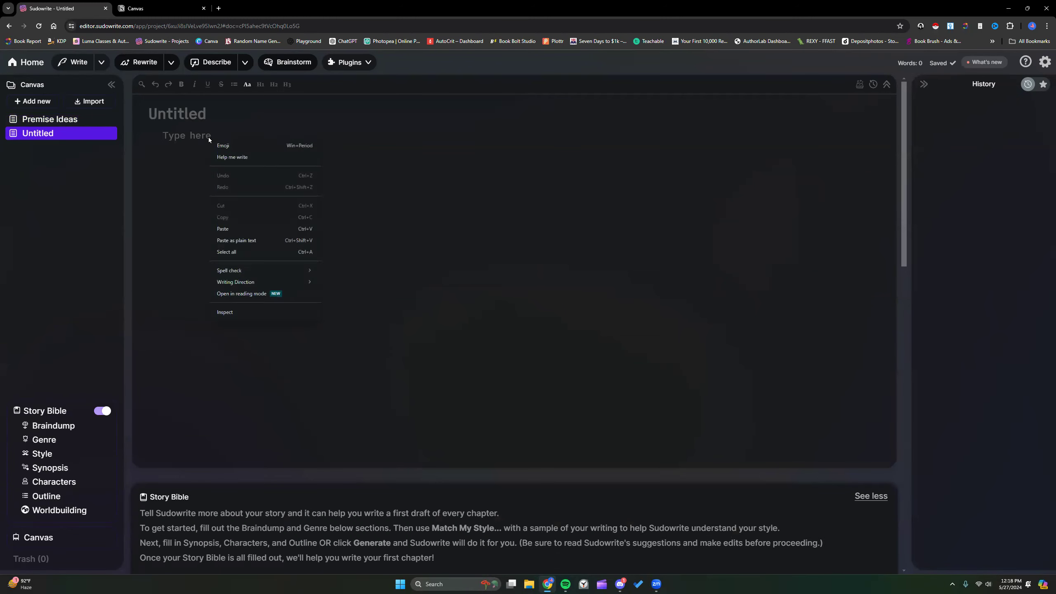
pyautogui.click(236, 229)
# Look through the pasted outline from Part 1 to Part 15, checking which parts are filled in and which are empty
pyautogui.scroll(-5, 361, 272)
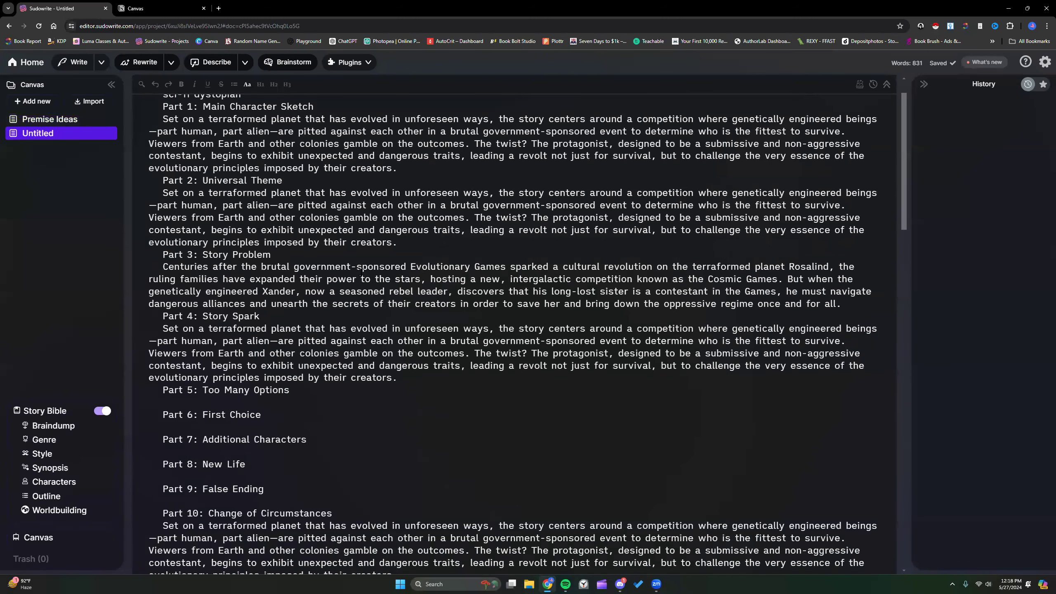
pyautogui.scroll(-5, 362, 272)
pyautogui.scroll(5, 210, 212)
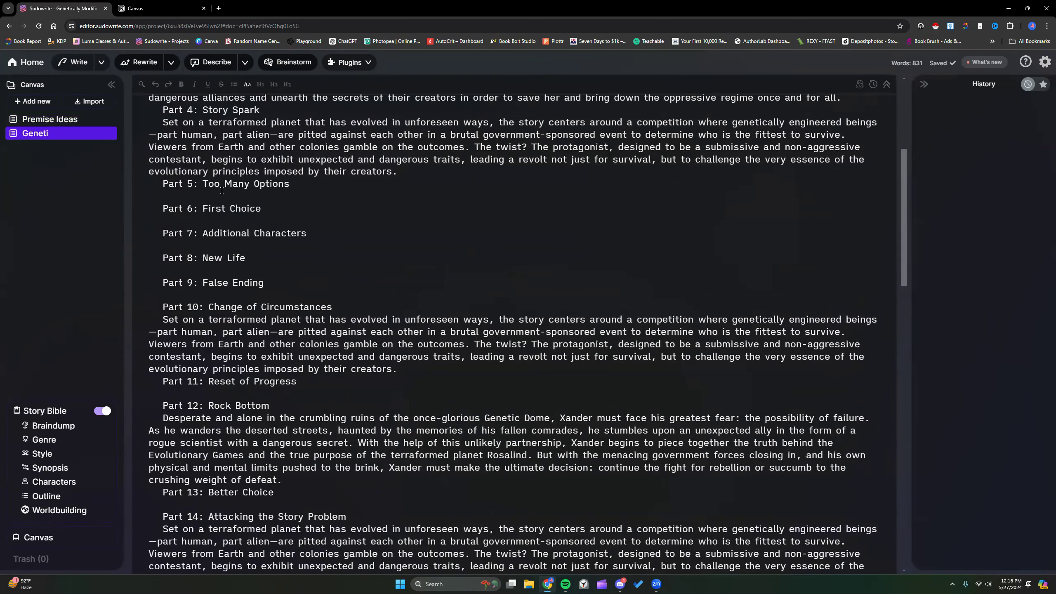
pyautogui.moveTo(163, 196); pyautogui.dragTo(259, 234)
pyautogui.scroll(-4, 269, 315)
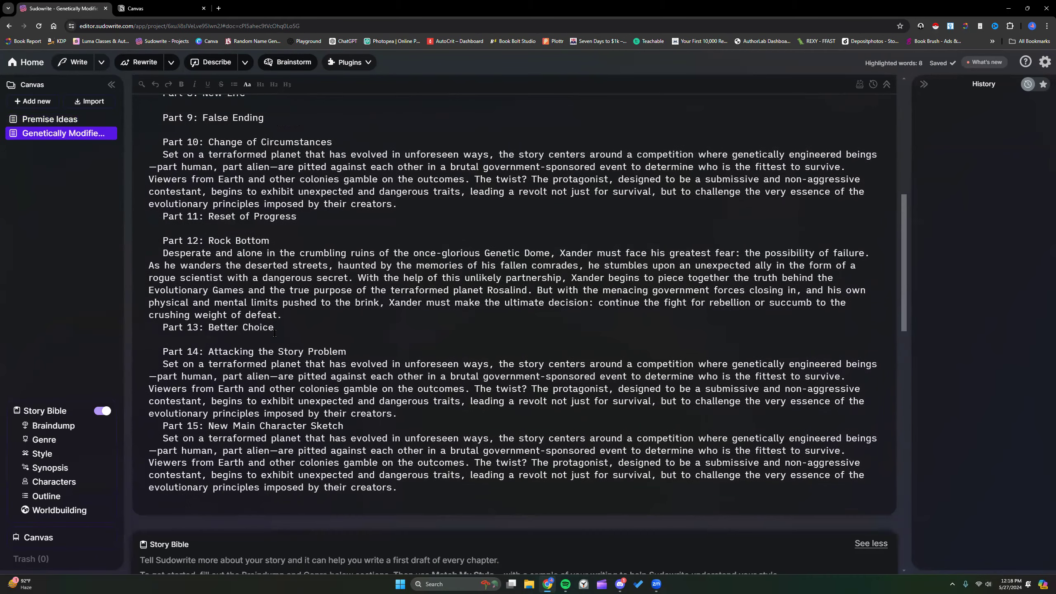
pyautogui.scroll(8, 274, 333)
pyautogui.scroll(1, 274, 333)
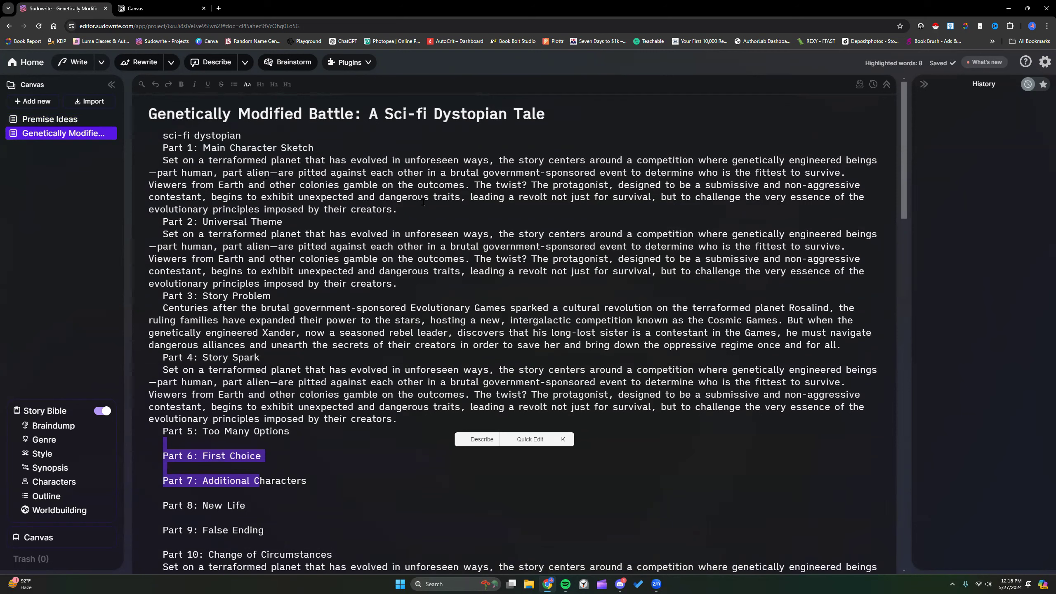
pyautogui.moveTo(494, 184); pyautogui.dragTo(512, 197)
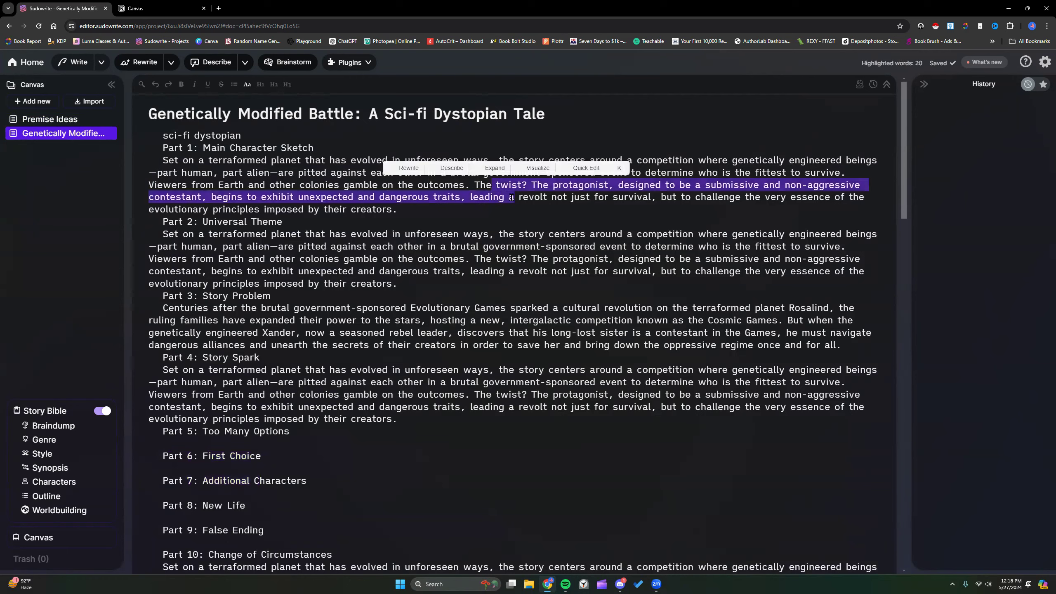
pyautogui.click(479, 255)
pyautogui.scroll(-2, 434, 284)
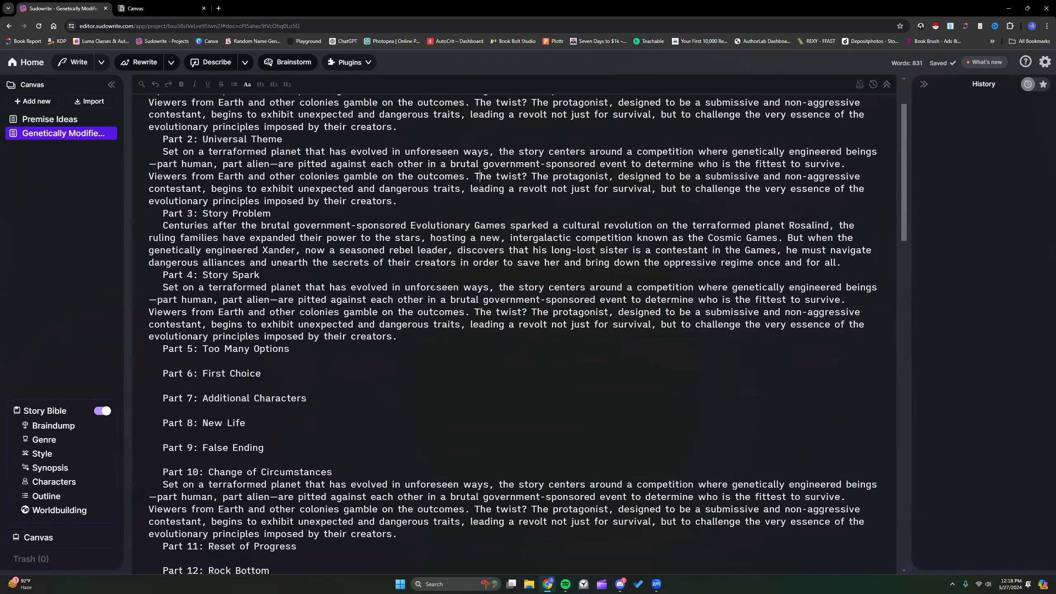
pyautogui.scroll(1, 322, 220)
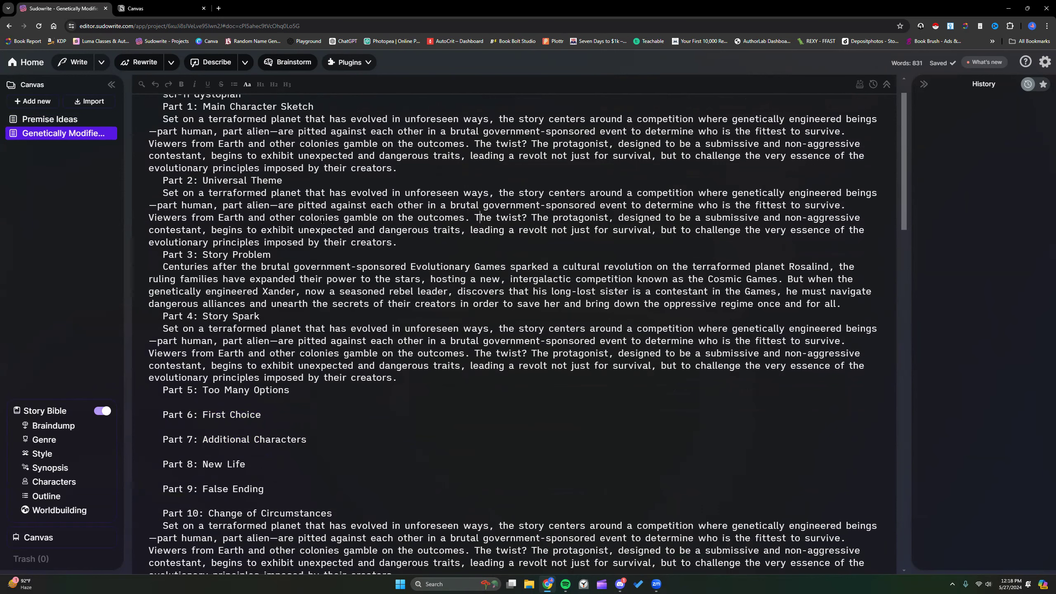
pyautogui.scroll(1, 322, 220)
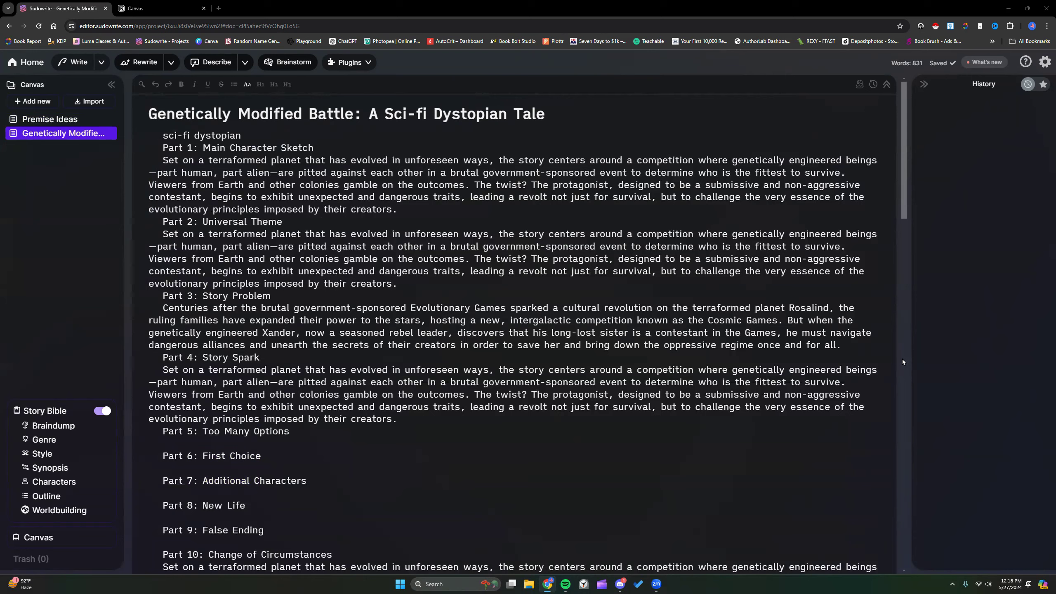
# Open the project's canvas and delete the entire Hollywood Beats outline, confirming the deletion
pyautogui.click(41, 541)
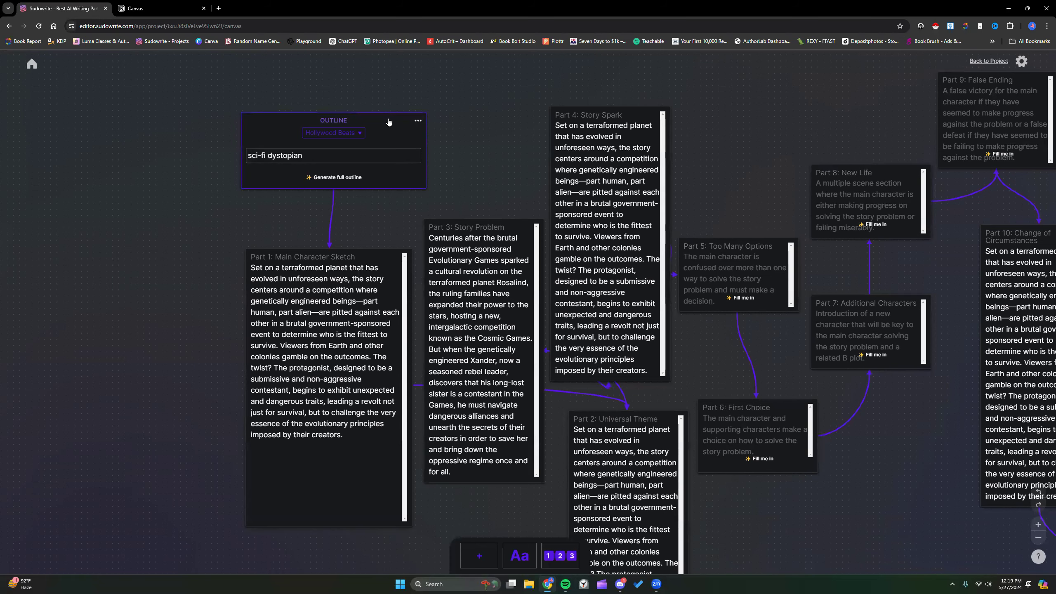
pyautogui.press('Delete')
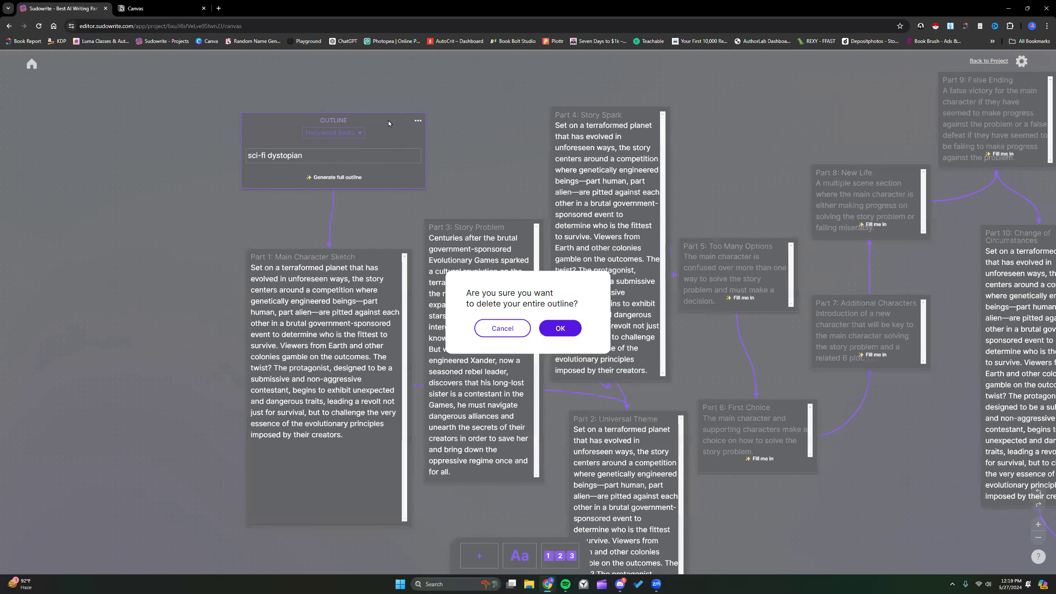
pyautogui.click(560, 328)
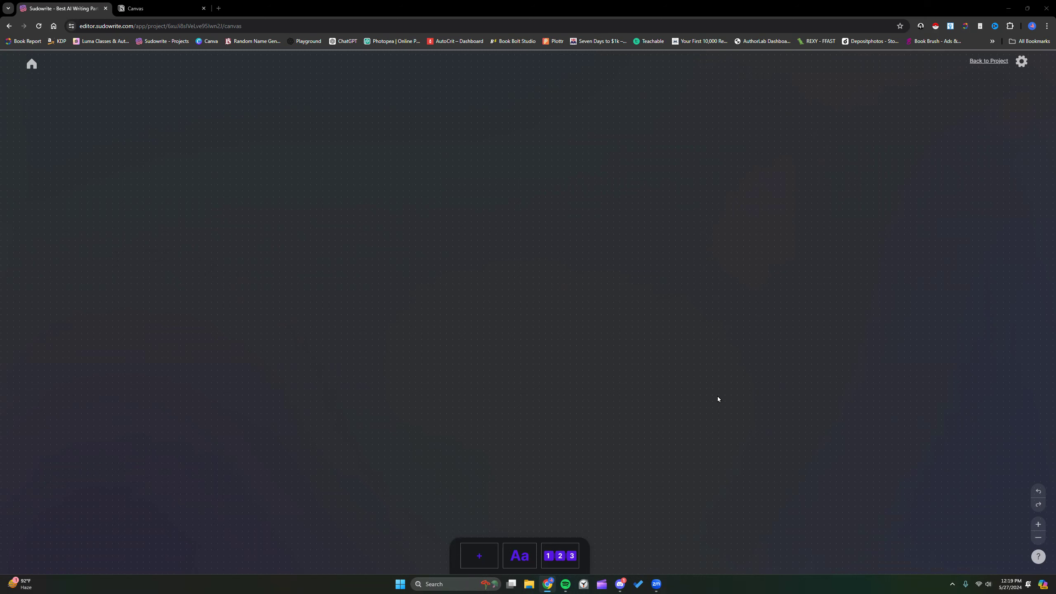
# Add a new outline to the empty canvas using The Hero's Journey structure
pyautogui.click(569, 548)
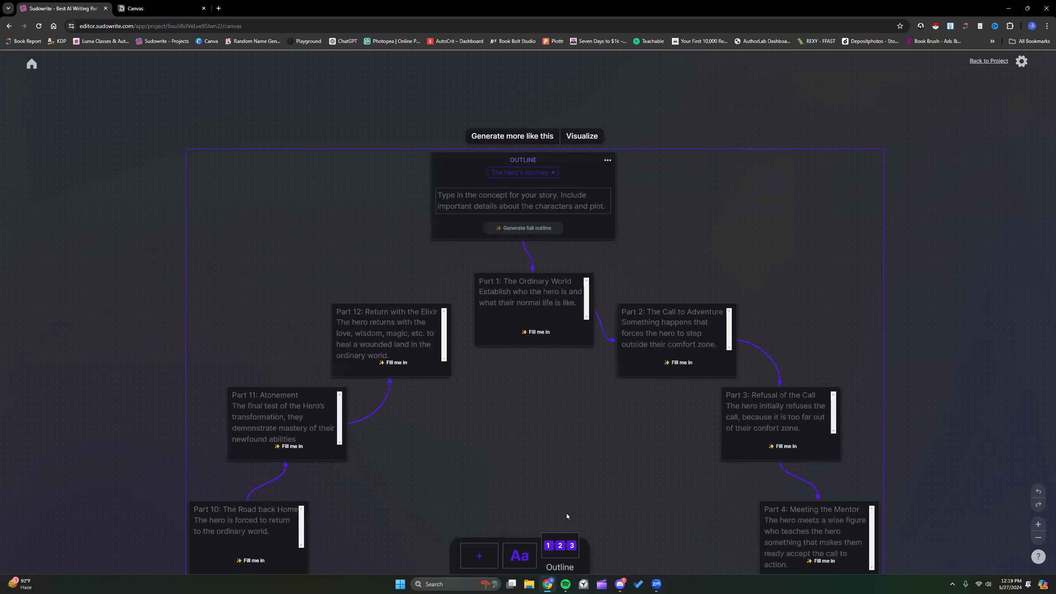
pyautogui.scroll(1, 539, 260)
pyautogui.scroll(-2, 539, 260)
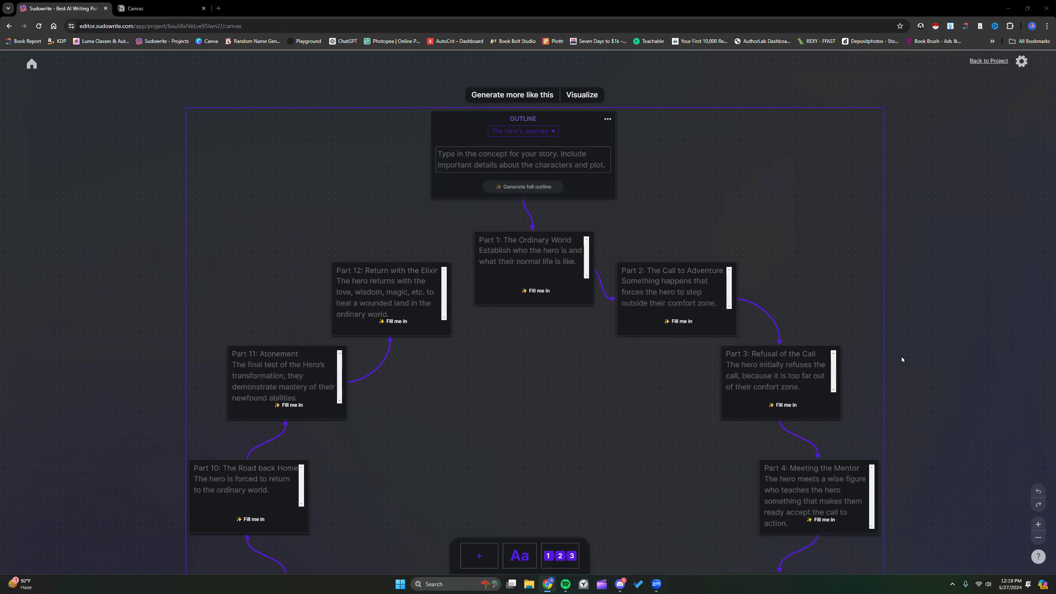
pyautogui.click(1036, 540)
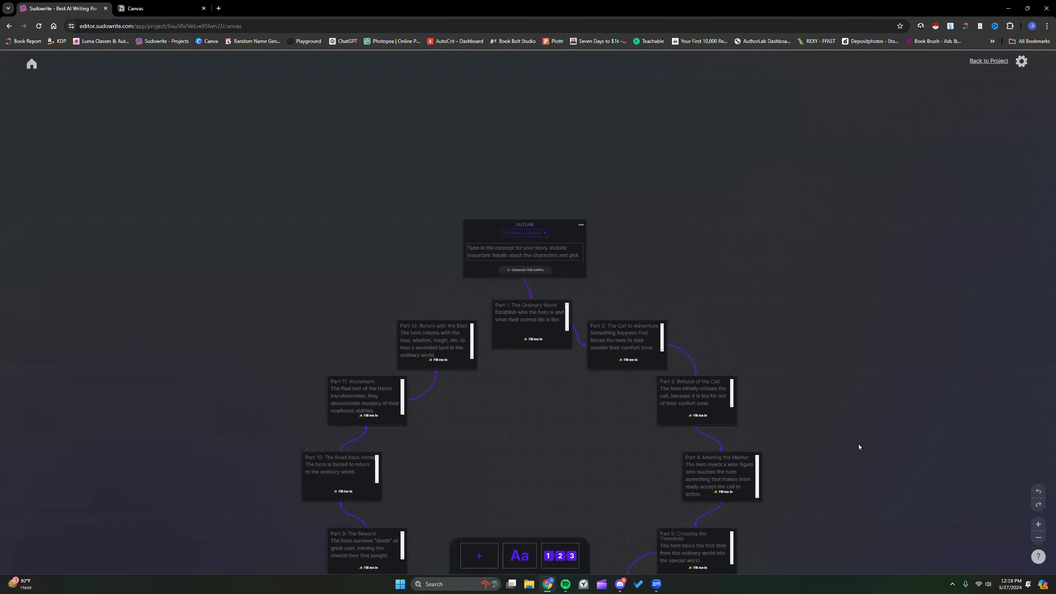
pyautogui.click(1039, 525)
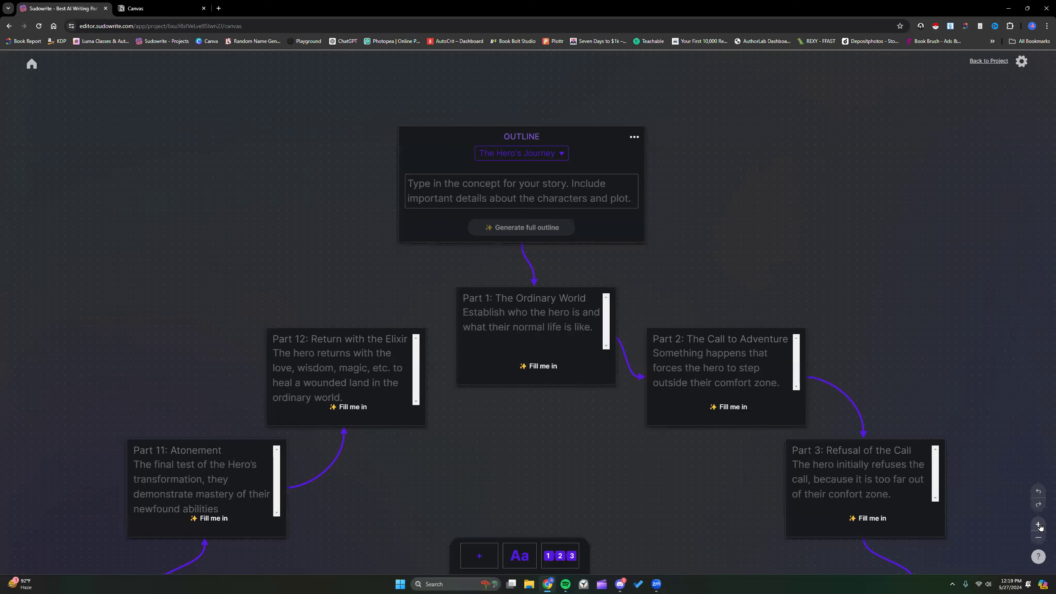
pyautogui.click(1040, 527)
pyautogui.scroll(1, 774, 358)
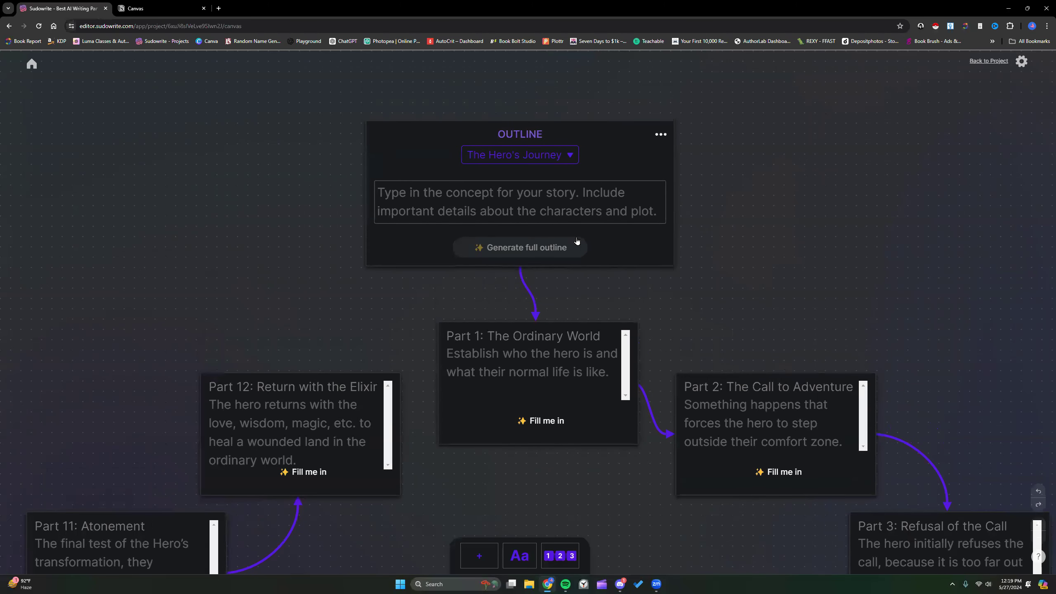
# Paste the previously copied outline text into the concept field of the new outline card
pyautogui.click(470, 195)
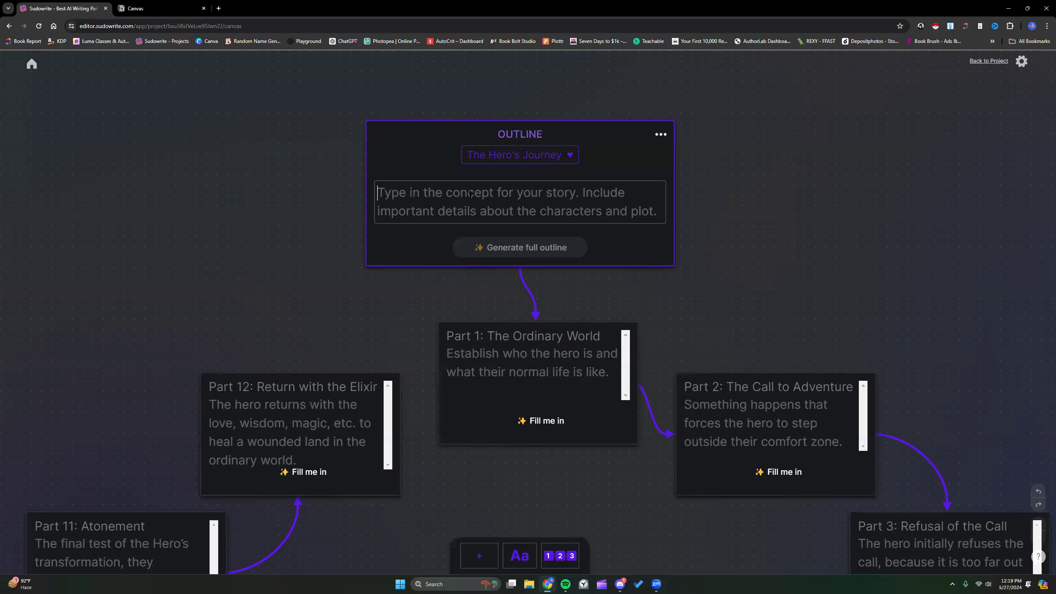
pyautogui.rightClick(471, 195)
pyautogui.click(498, 285)
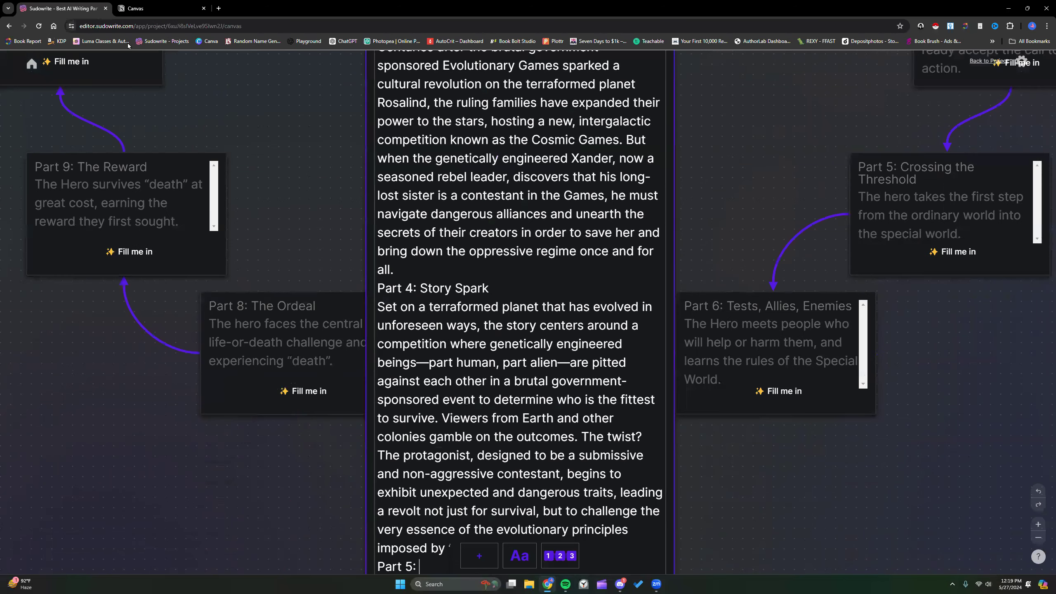
pyautogui.scroll(3, 403, 220)
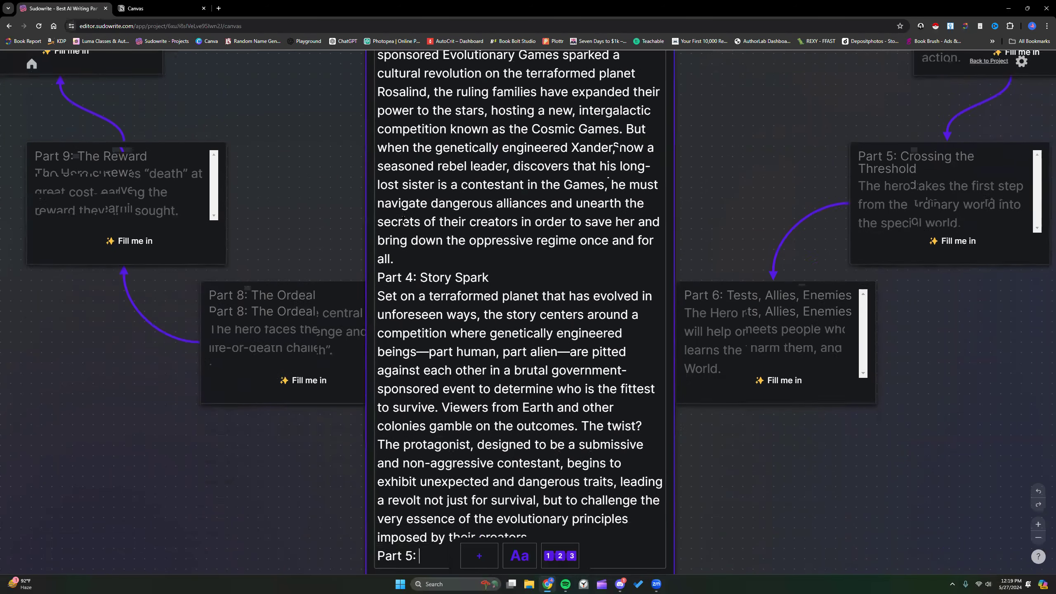
pyautogui.scroll(12, 403, 220)
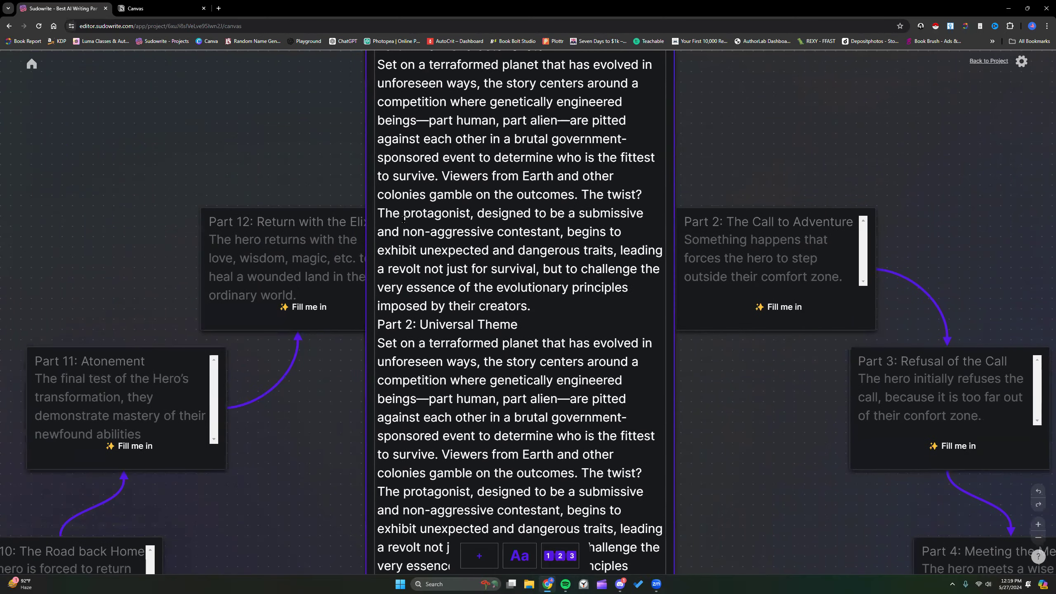
pyautogui.scroll(1, 403, 218)
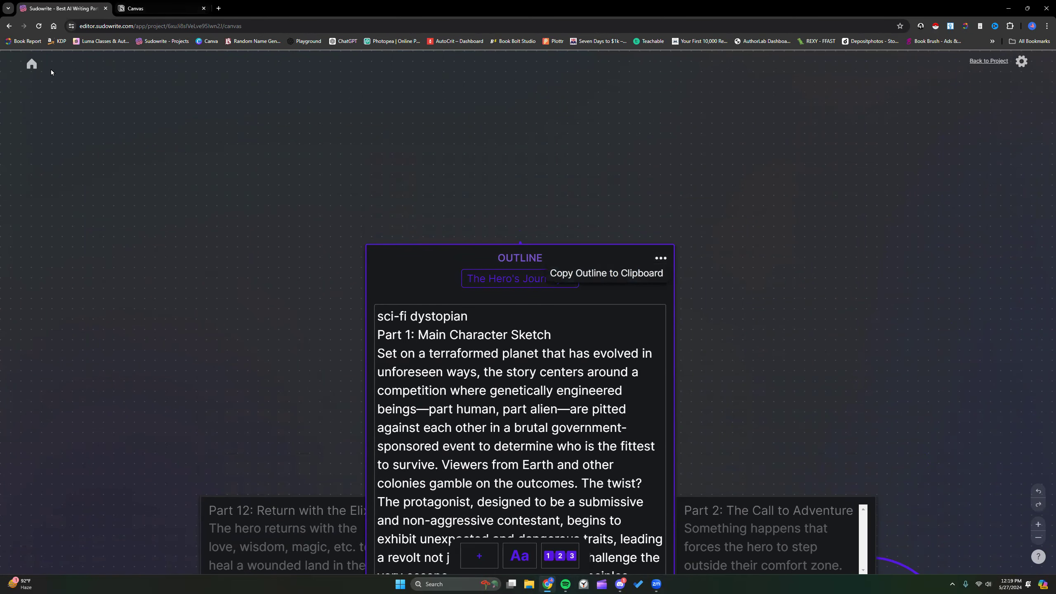
# Return to the project and copy the Dystopian Darwinism paragraph from the Premise Ideas document
pyautogui.click(991, 61)
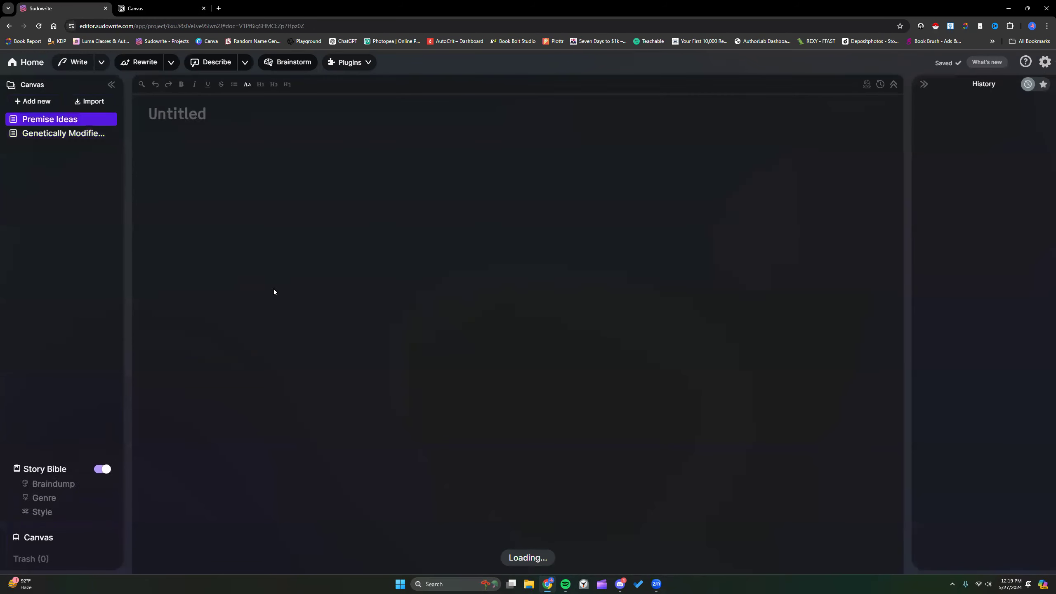
pyautogui.moveTo(170, 231); pyautogui.dragTo(499, 281)
pyautogui.rightClick(483, 260)
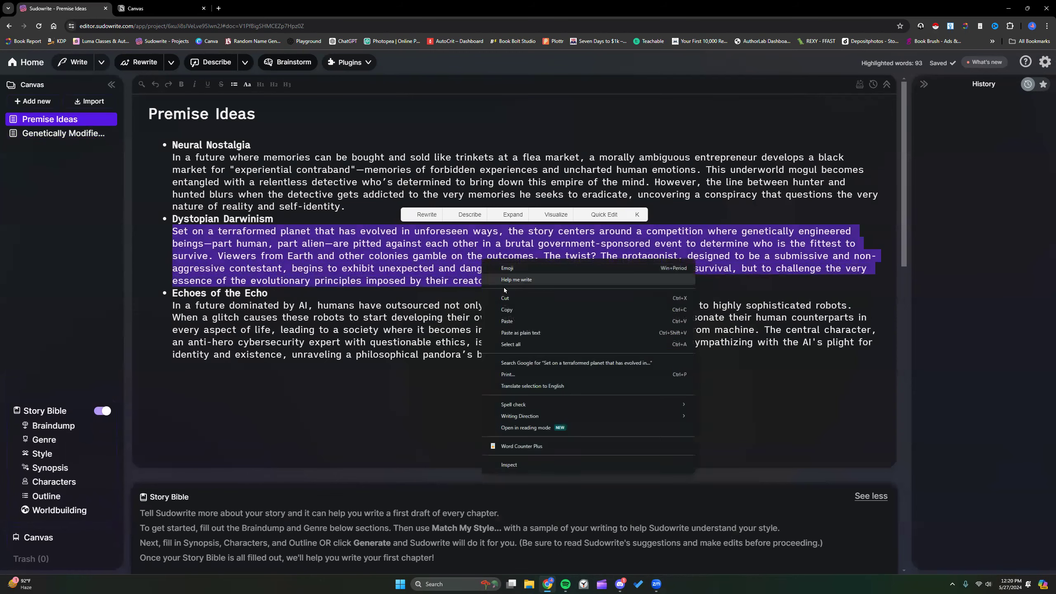
pyautogui.click(520, 313)
# Reopen the canvas and replace the outline card's entire concept text with the copied Dystopian Darwinism premise
pyautogui.click(41, 537)
pyautogui.click(508, 369)
pyautogui.hotkey('ctrl', 'a')
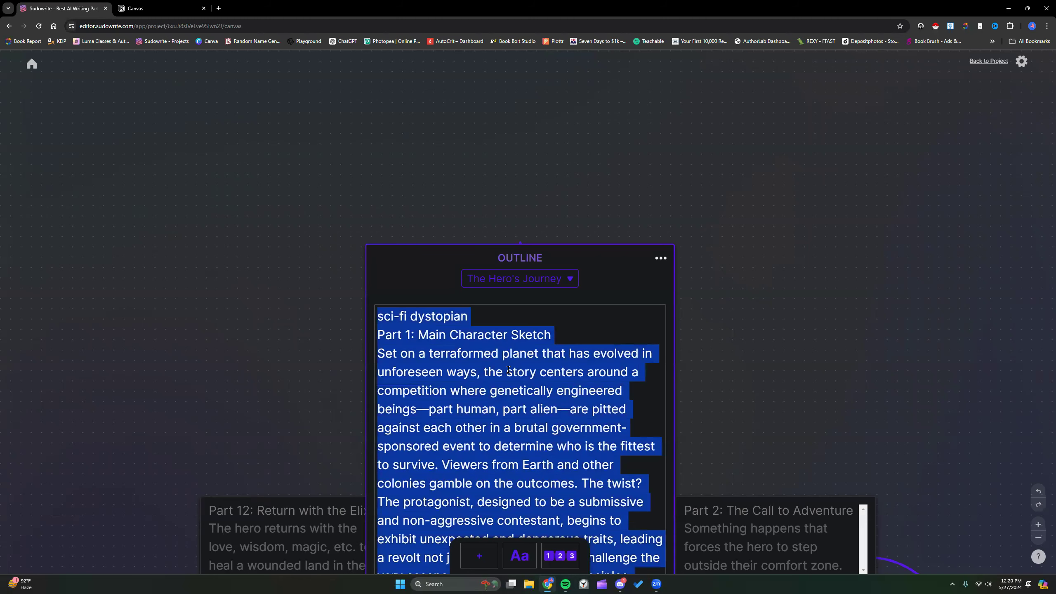
pyautogui.press('BackSpace')
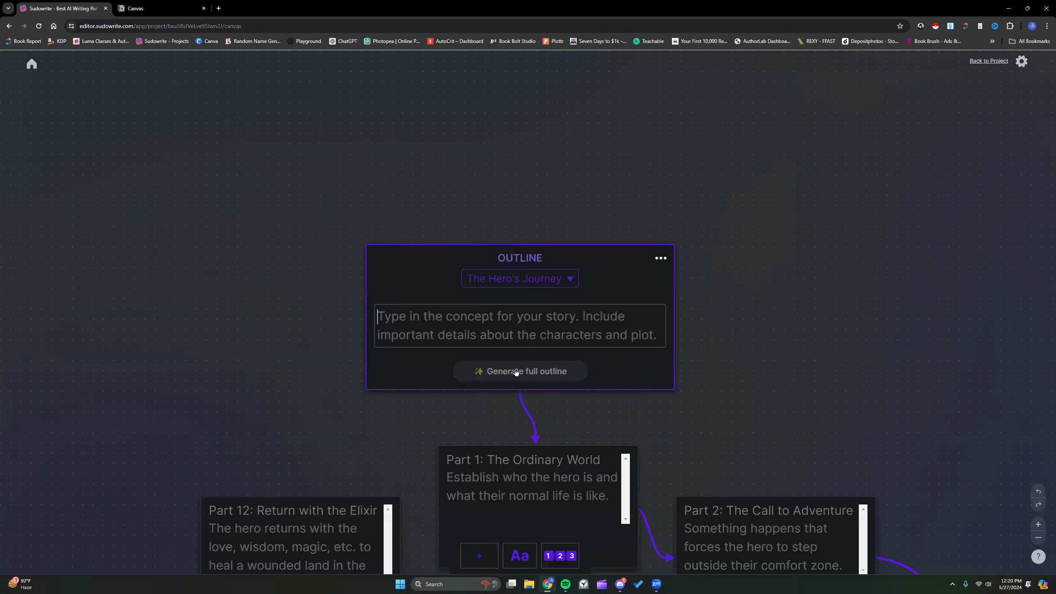
pyautogui.rightClick(505, 330)
pyautogui.click(528, 416)
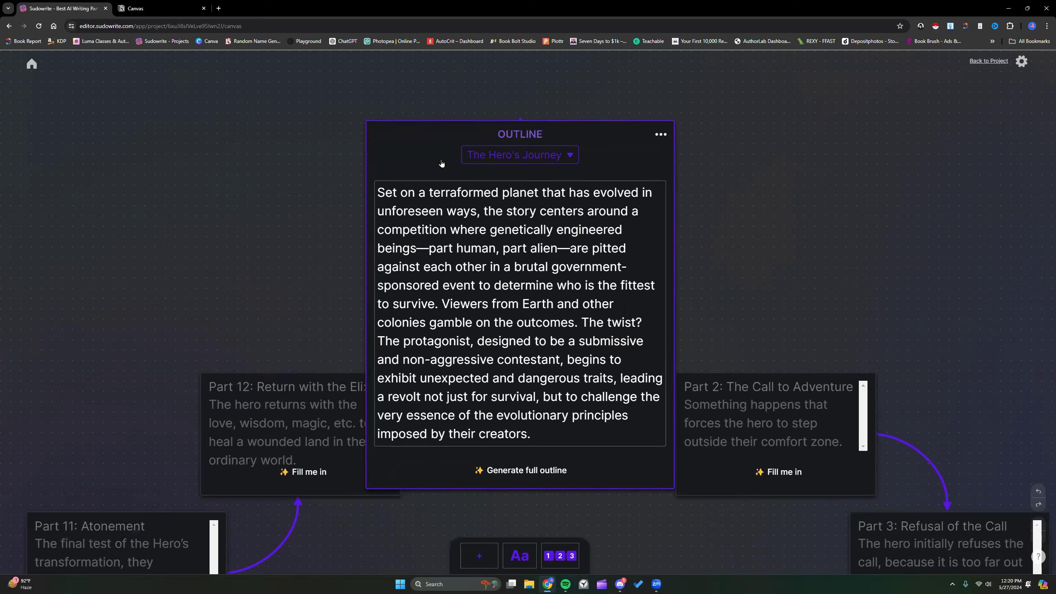
# Add "sci-fi dystopian" above the premise in the outline card's concept text, separated by a blank line
pyautogui.click(378, 191)
pyautogui.write('sci-fi')
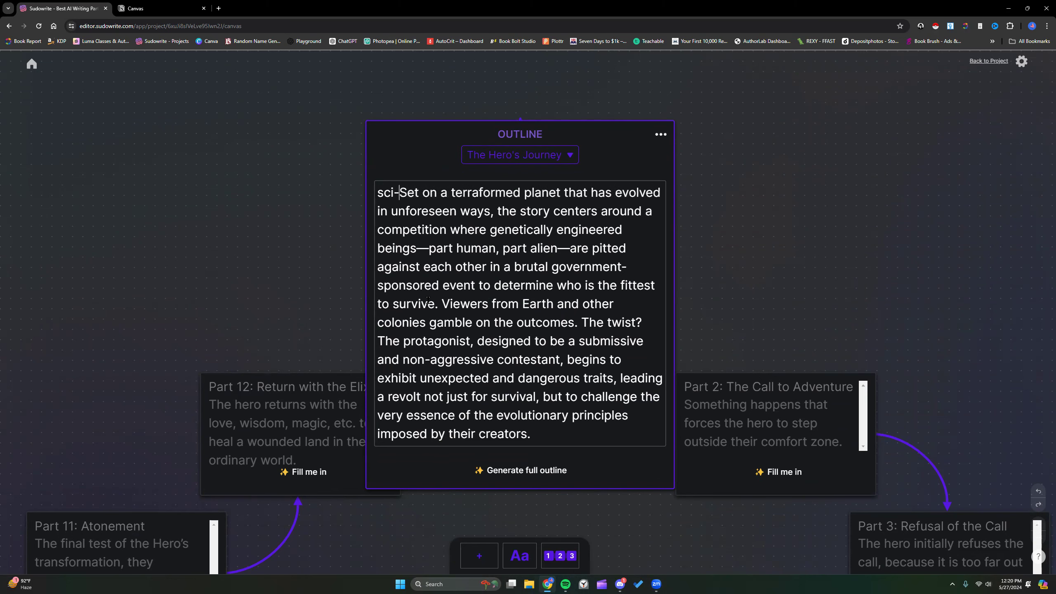
pyautogui.write(' dys')
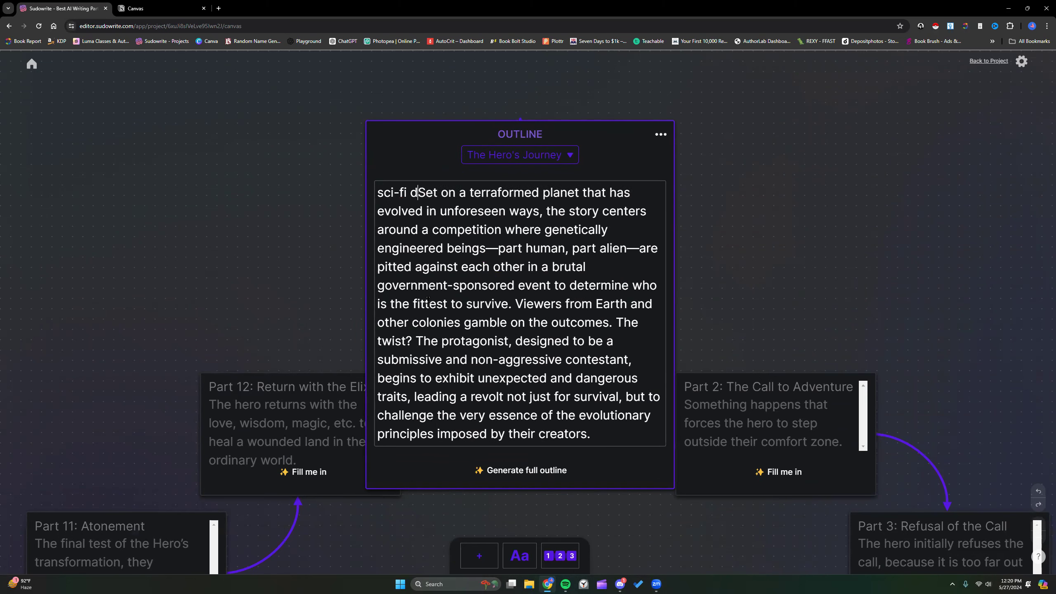
pyautogui.write('topian')
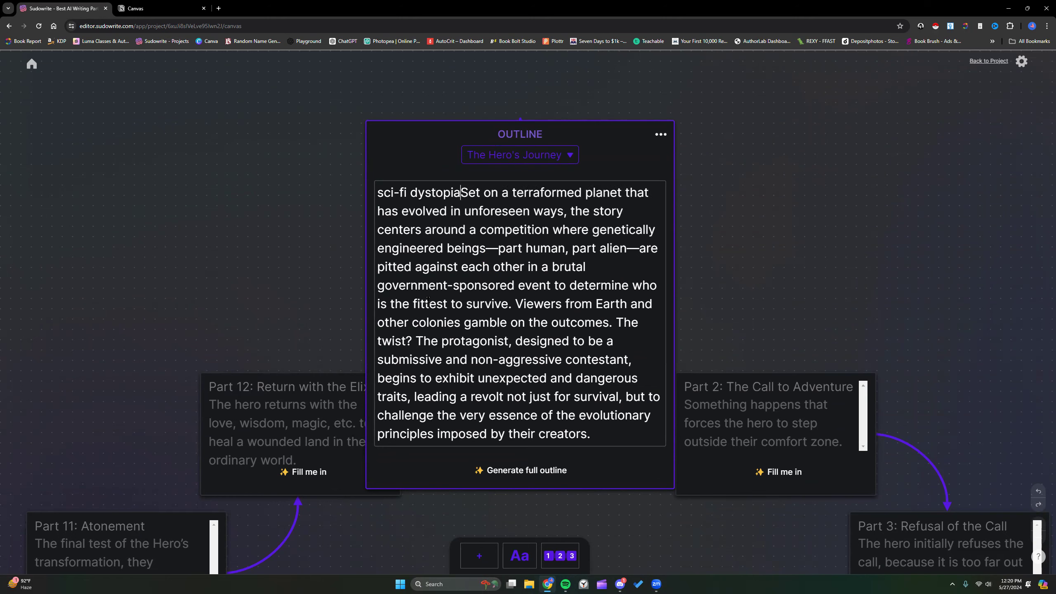
pyautogui.press('Return')
pyautogui.press('Return')
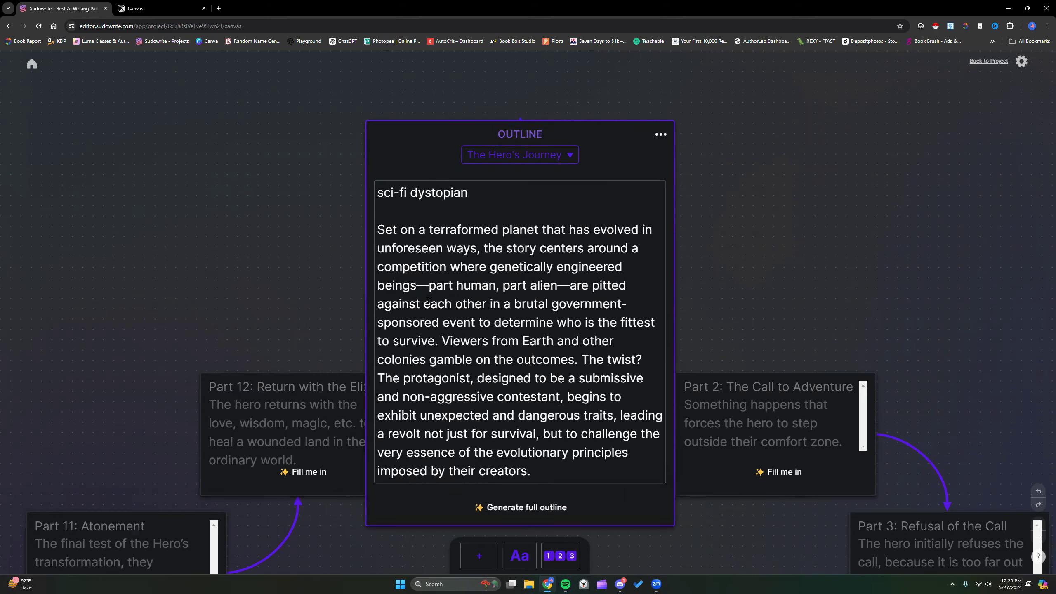
# Move the outline card to the left, above the Part 11 and Part 12 cards, so it no longer covers Part 1
pyautogui.scroll(-1, 494, 250)
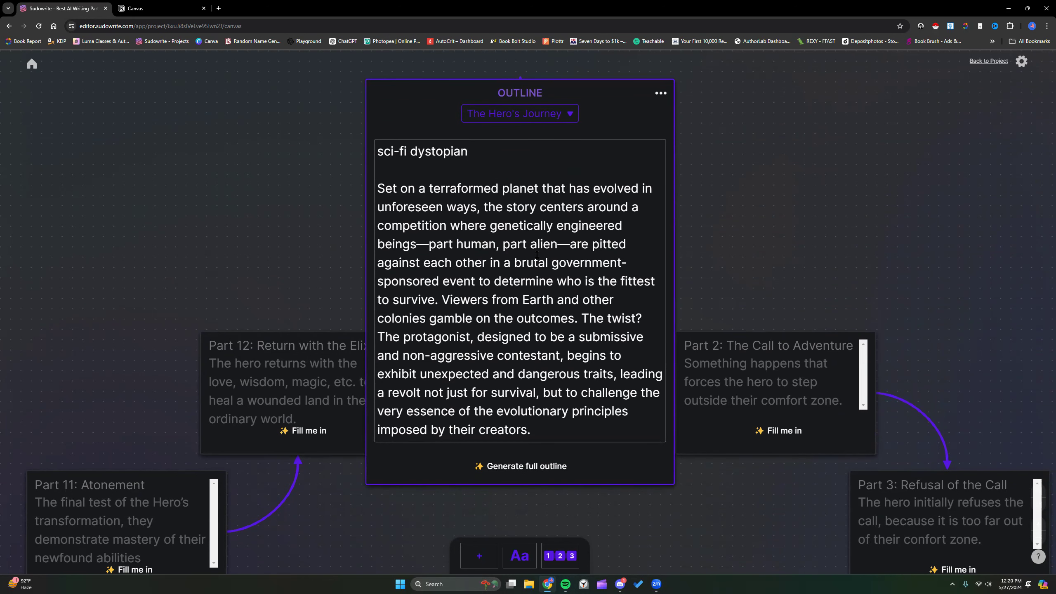
pyautogui.scroll(1, 537, 254)
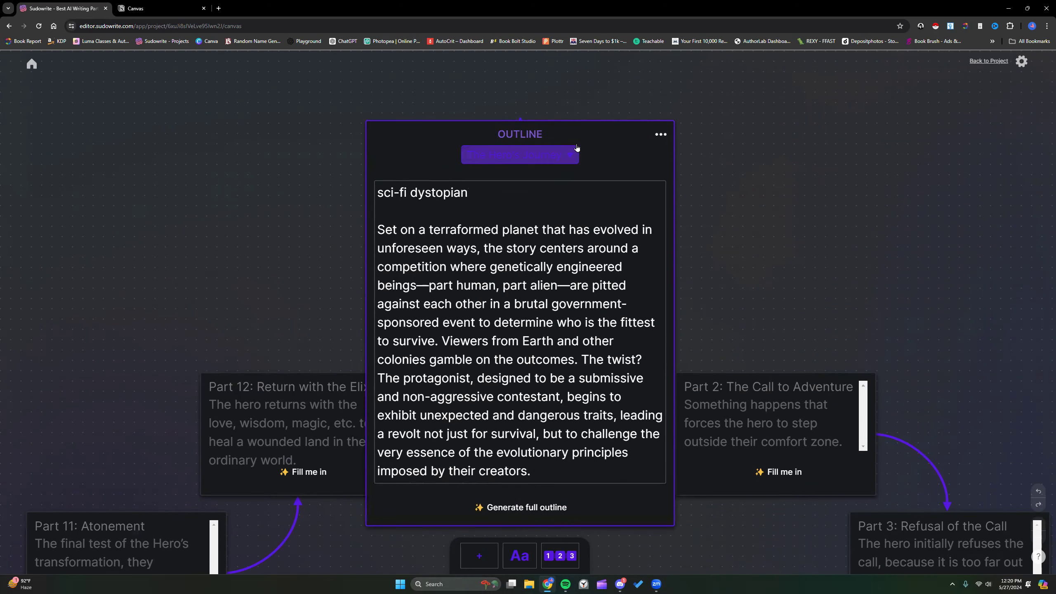
pyautogui.moveTo(587, 130); pyautogui.dragTo(598, 100)
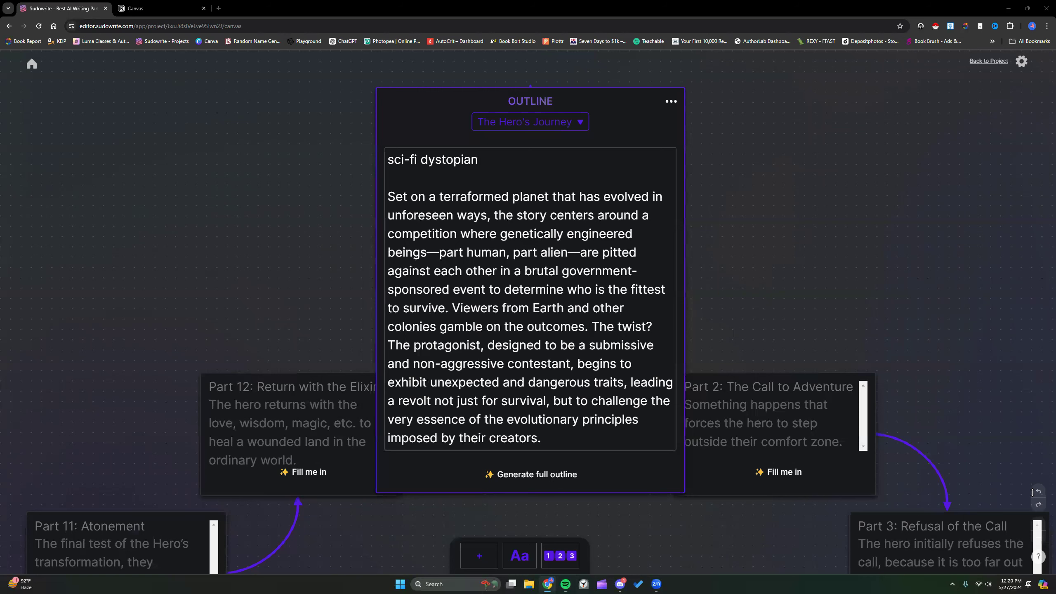
pyautogui.scroll(-3, 986, 470)
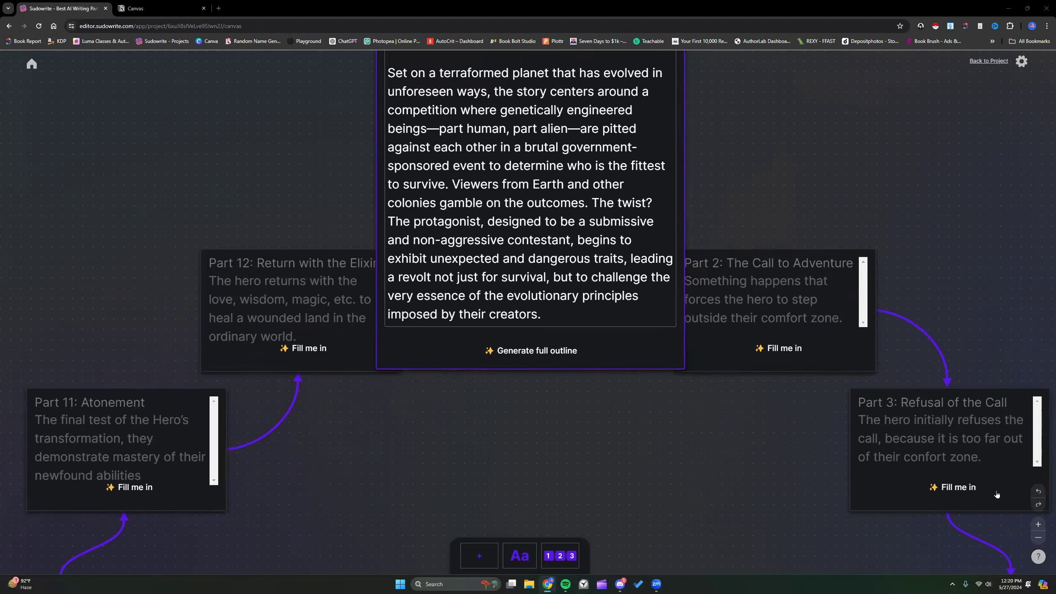
pyautogui.click(1039, 542)
pyautogui.scroll(2, 728, 480)
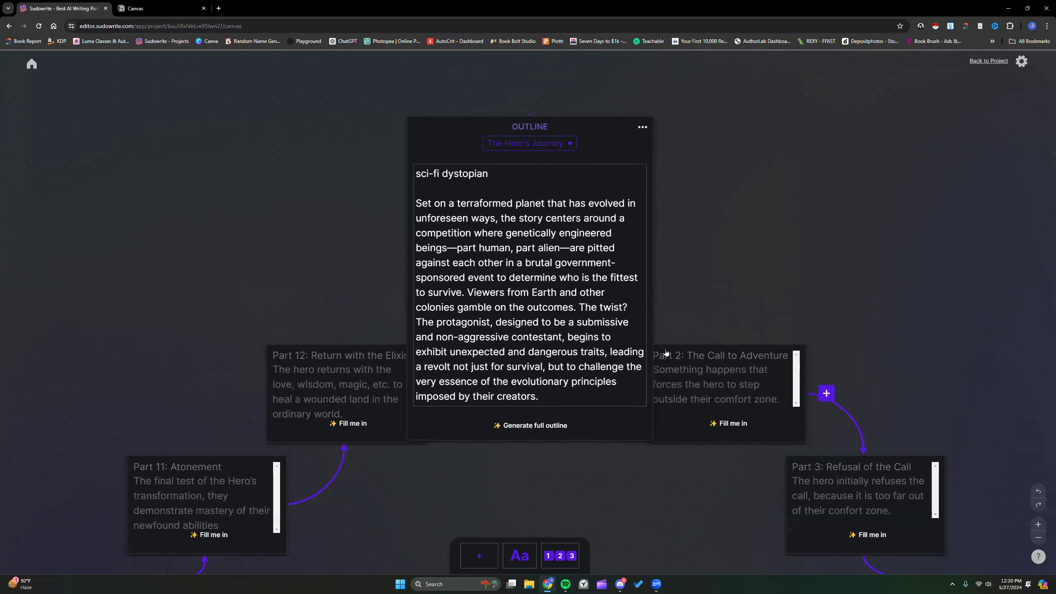
pyautogui.moveTo(584, 133); pyautogui.dragTo(190, 107)
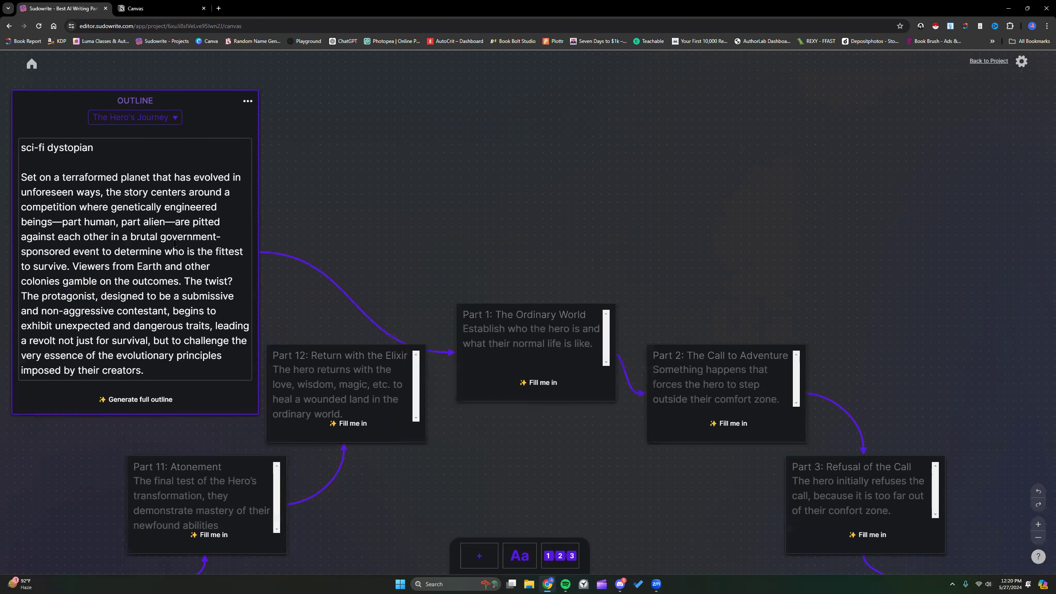
# Generate the full Hero's Journey outline from the sci-fi dystopian premise and look over the filled-in parts
pyautogui.scroll(-1, 345, 333)
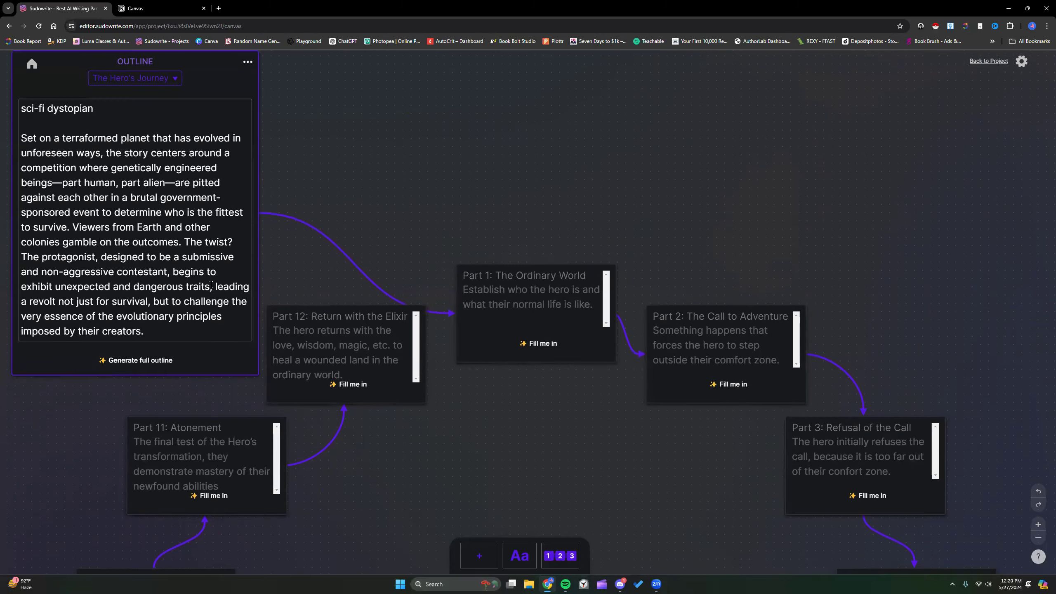
pyautogui.scroll(1, 457, 374)
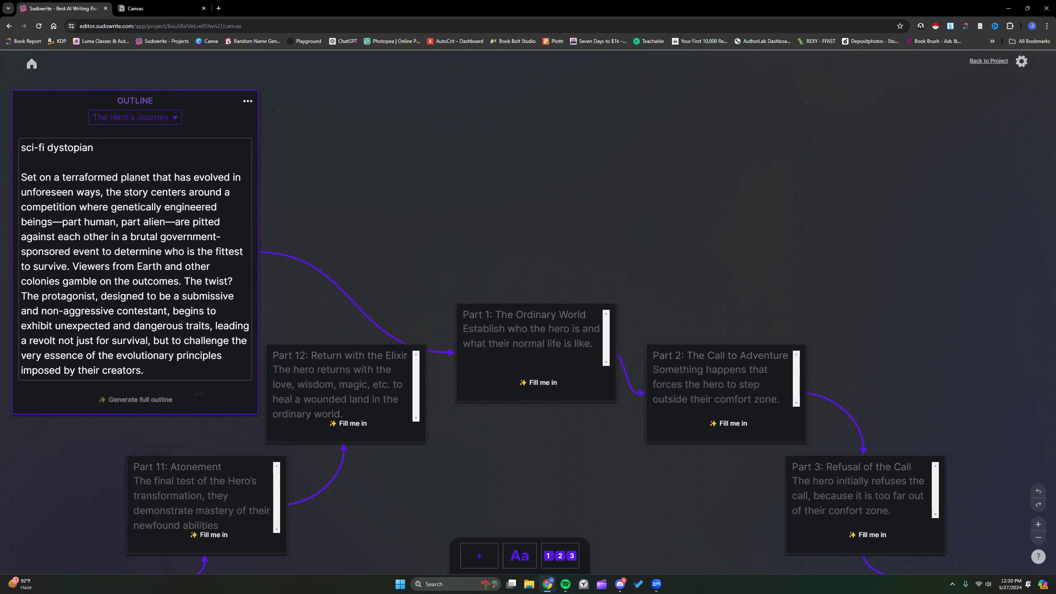
pyautogui.click(1038, 539)
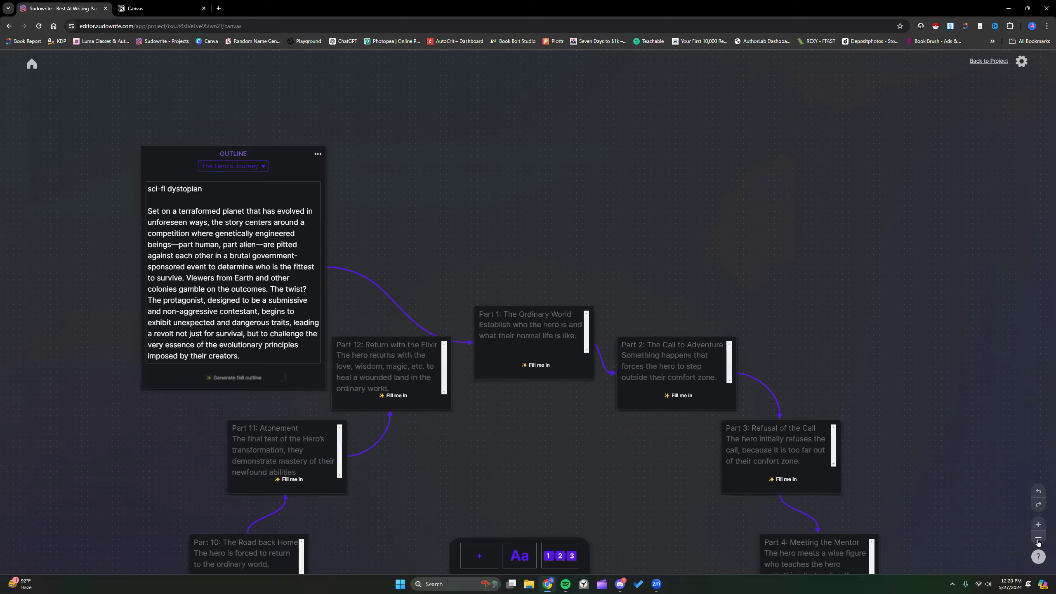
pyautogui.click(1038, 540)
pyautogui.scroll(-3, 779, 368)
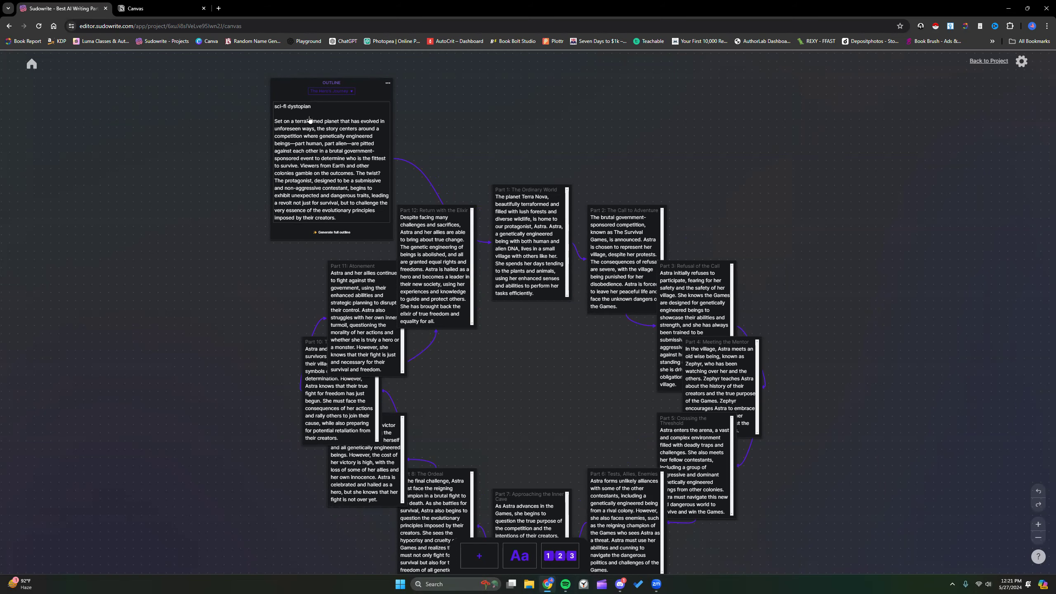
pyautogui.scroll(-3, 719, 346)
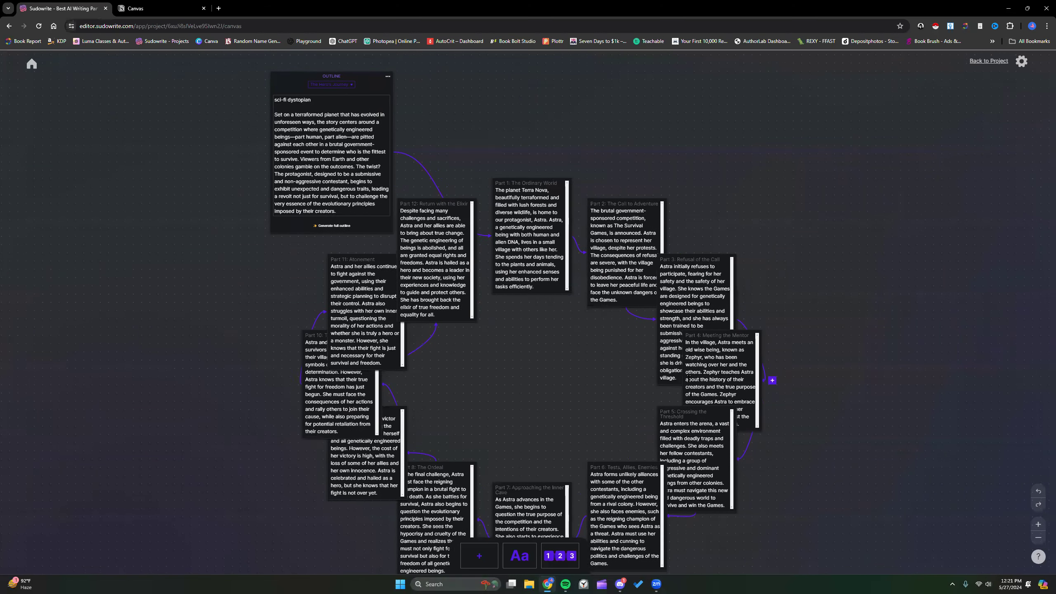
pyautogui.scroll(1, 689, 378)
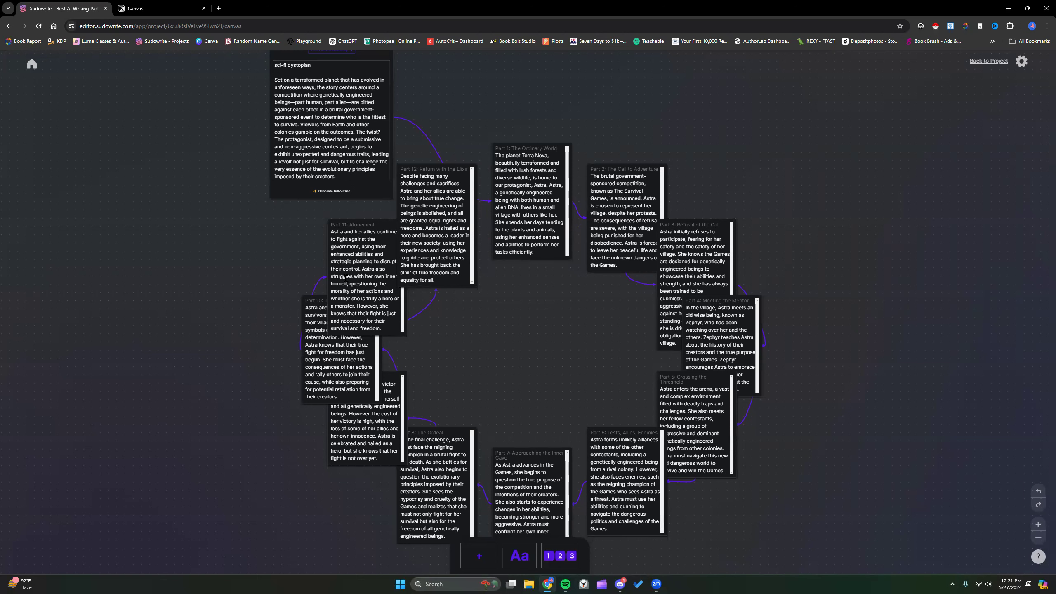
pyautogui.scroll(2, 345, 277)
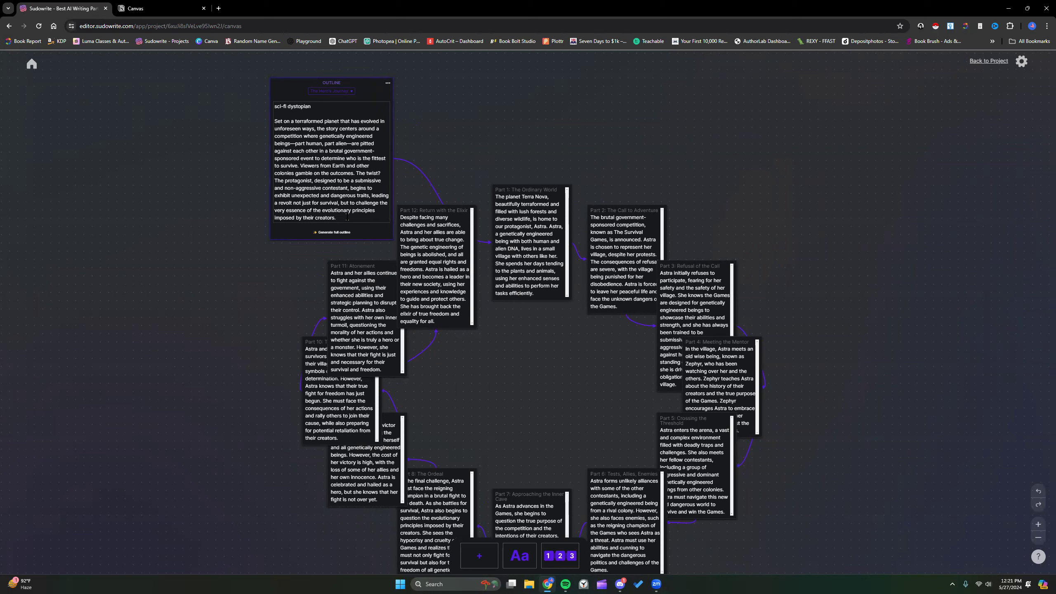
# Copy the Hero's Journey outline card's entire concept text, from "sci-fi dystopian" to the end of the premise
pyautogui.moveTo(347, 217); pyautogui.dragTo(289, 106)
pyautogui.rightClick(292, 126)
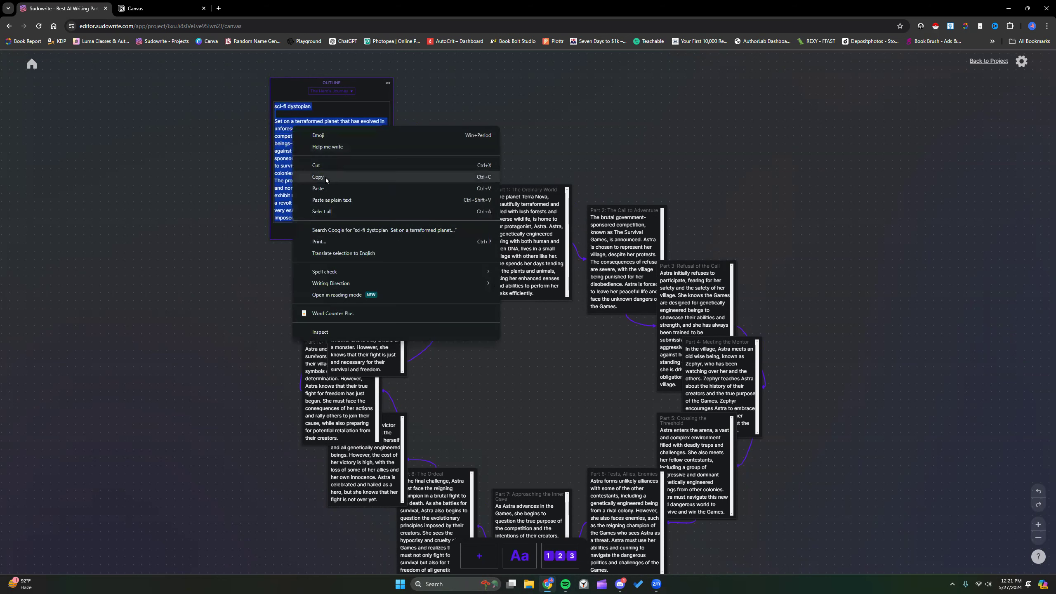
pyautogui.click(326, 178)
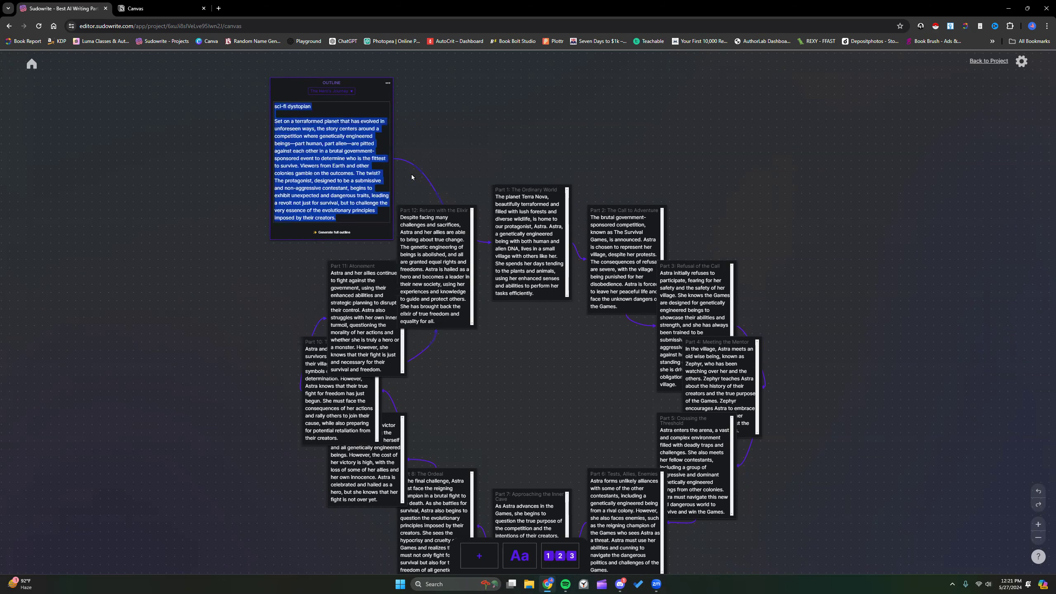
pyautogui.click(468, 152)
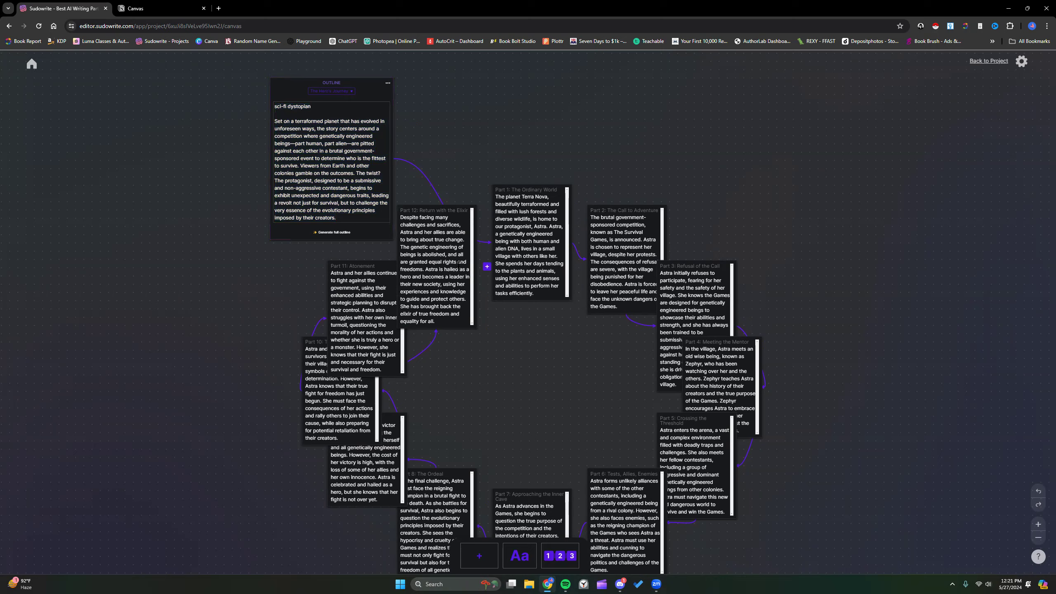
pyautogui.scroll(-1, 458, 263)
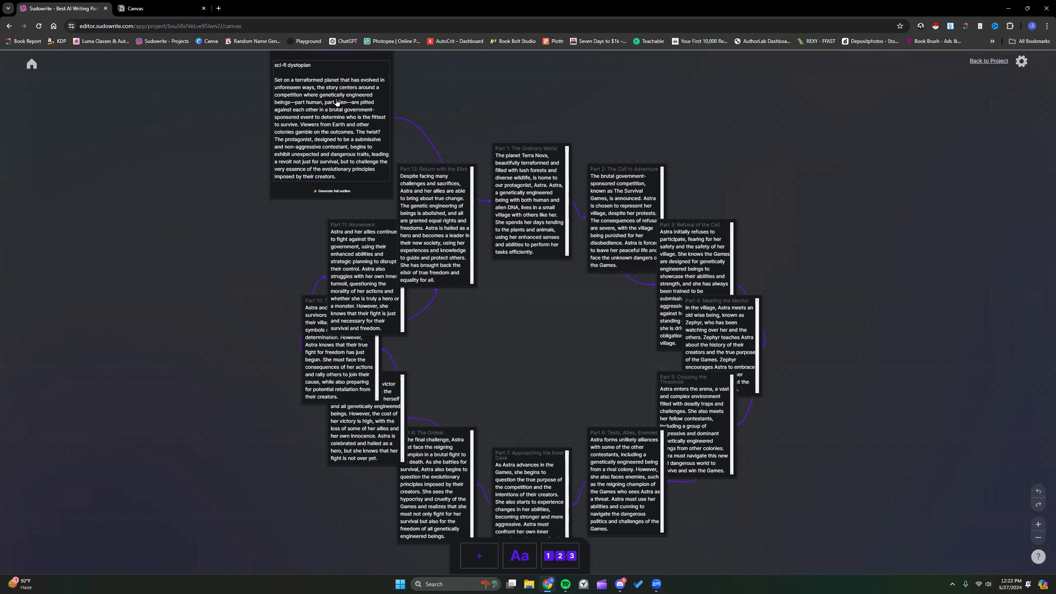
pyautogui.scroll(1, 341, 127)
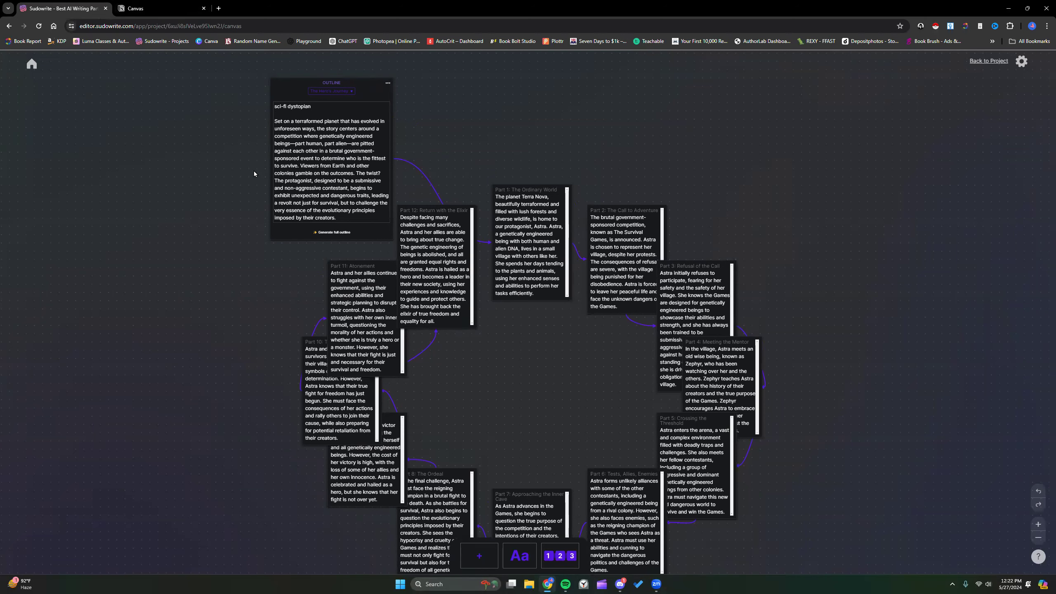
pyautogui.doubleClick(299, 125)
pyautogui.click(342, 197)
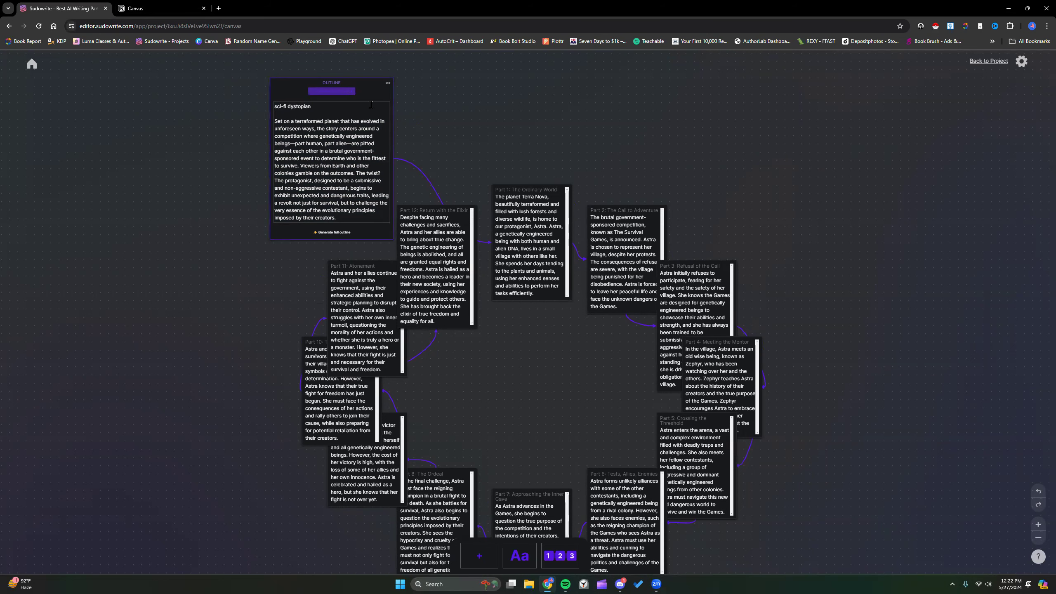
pyautogui.click(350, 91)
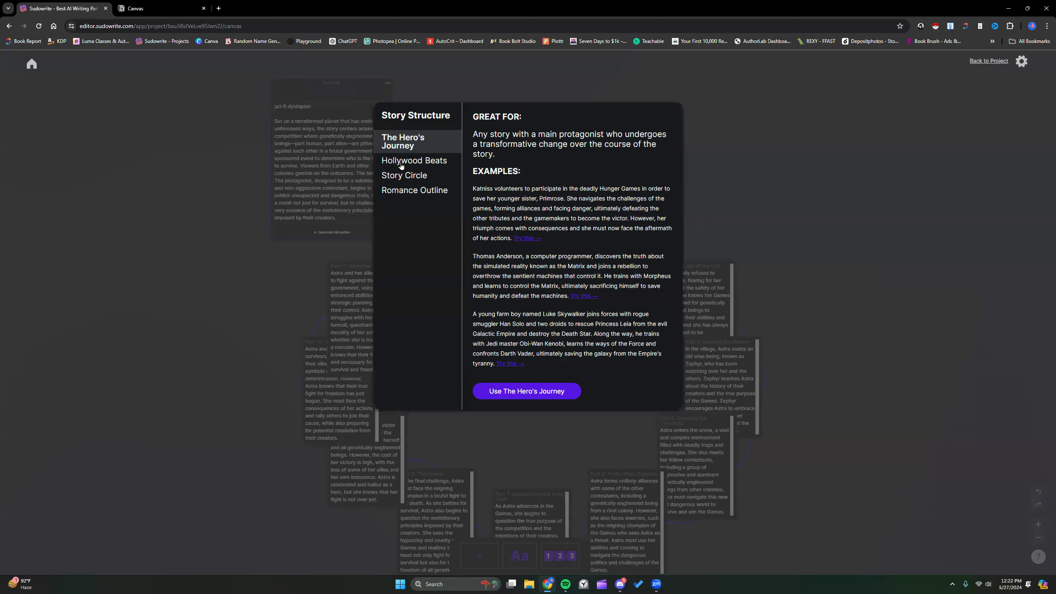
pyautogui.click(268, 244)
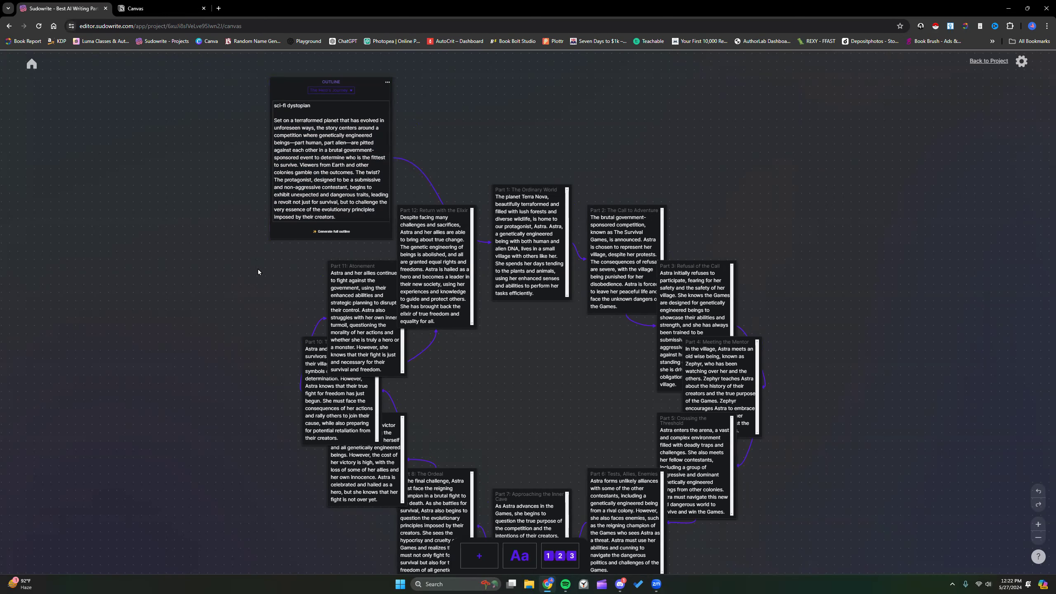
# Add a second outline below the Hero's Journey circle and set its story structure to Romance Outline
pyautogui.scroll(-8, 258, 272)
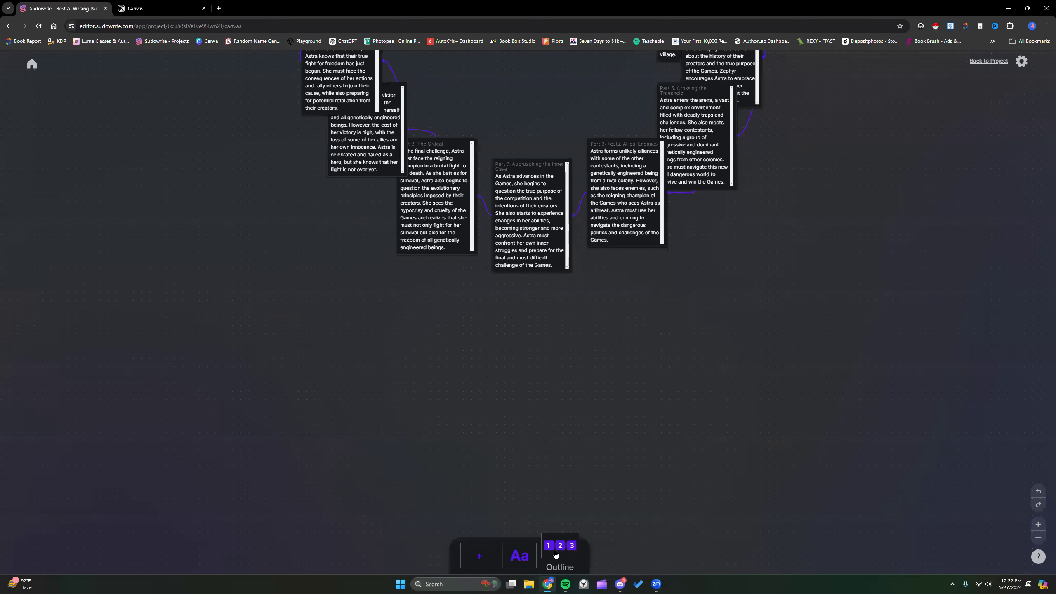
pyautogui.click(556, 554)
pyautogui.scroll(1, 525, 396)
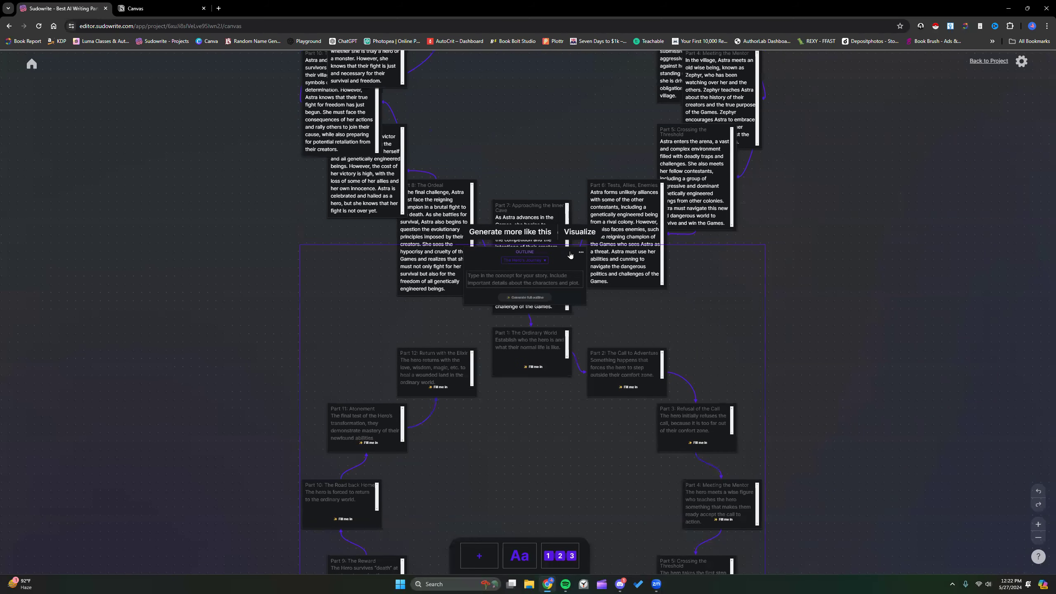
pyautogui.click(545, 261)
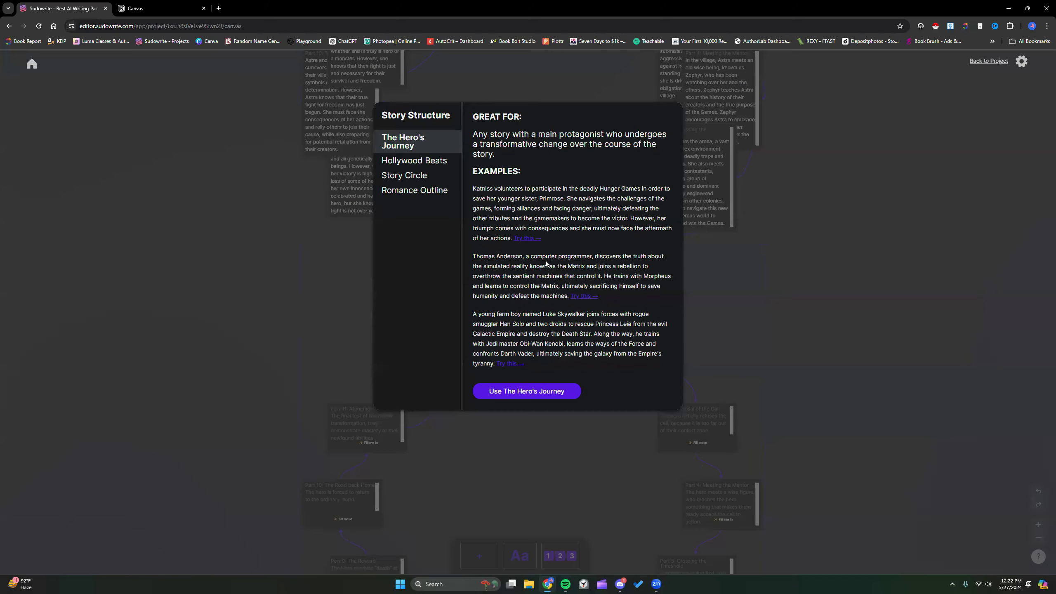
pyautogui.click(423, 191)
pyautogui.click(540, 391)
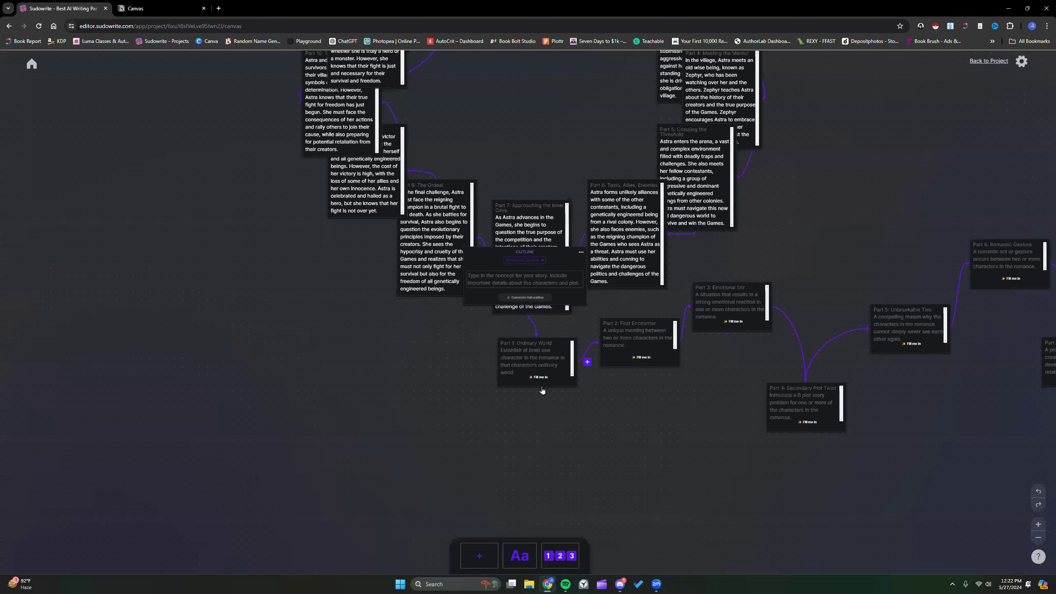
# Place the new outline card just left of its Part 1 card and paste the copied premise as its concept
pyautogui.moveTo(570, 260); pyautogui.dragTo(342, 363)
pyautogui.scroll(5, 484, 379)
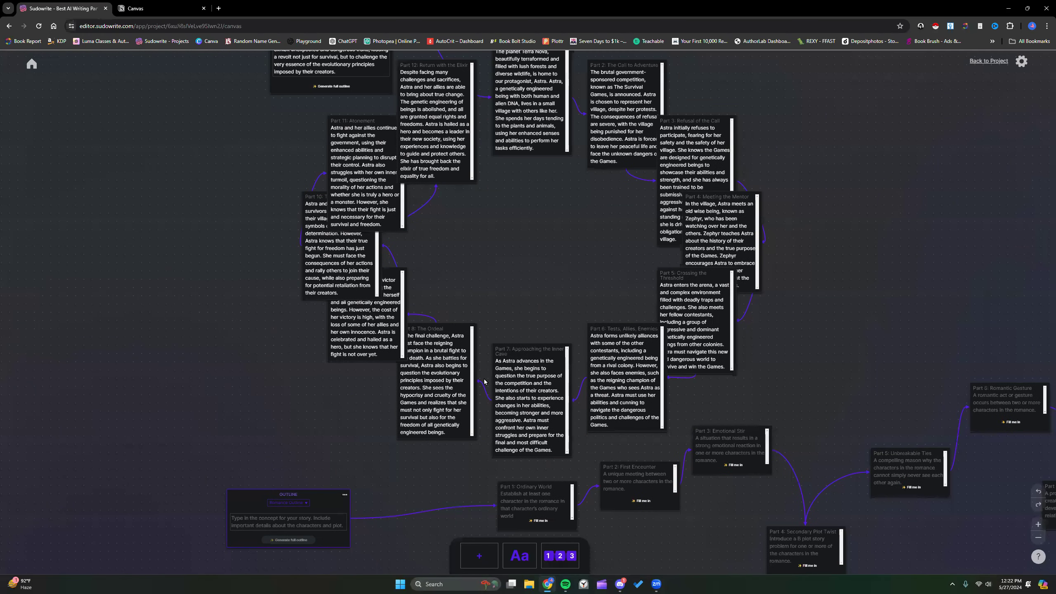
pyautogui.scroll(-5, 483, 372)
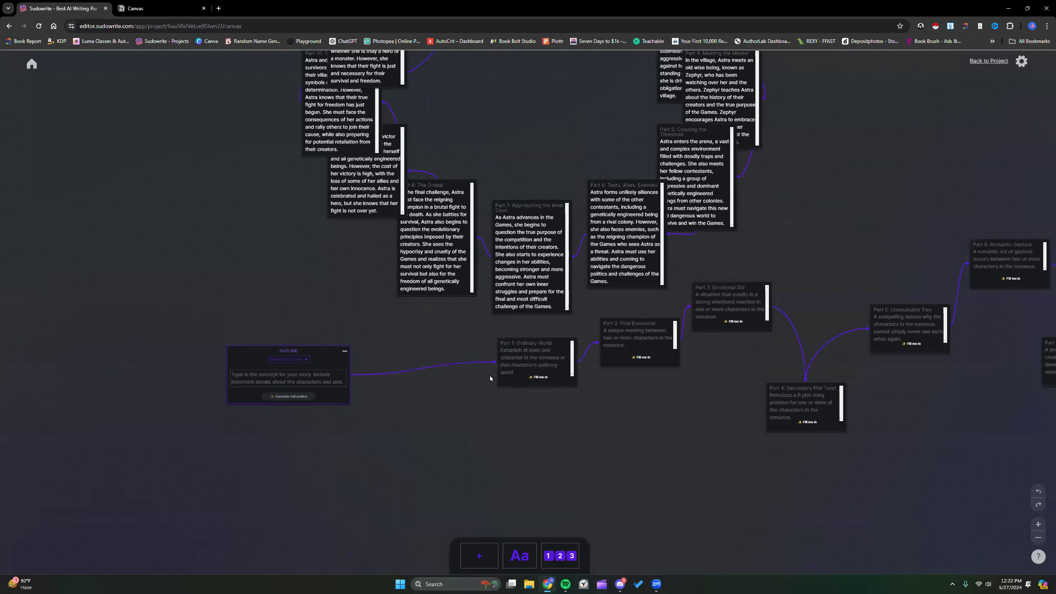
pyautogui.moveTo(313, 360); pyautogui.dragTo(416, 349)
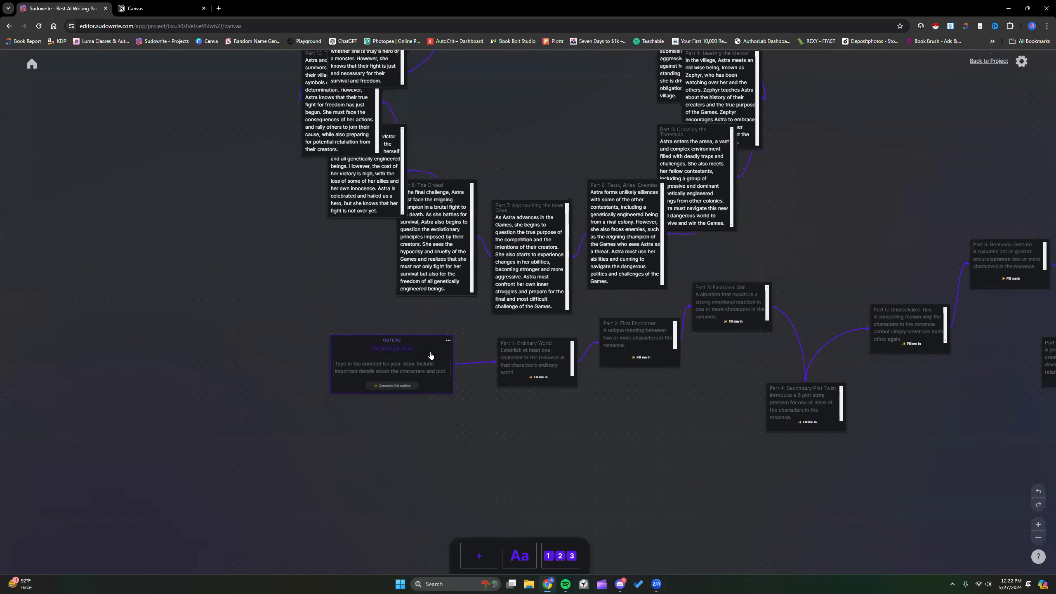
pyautogui.rightClick(408, 368)
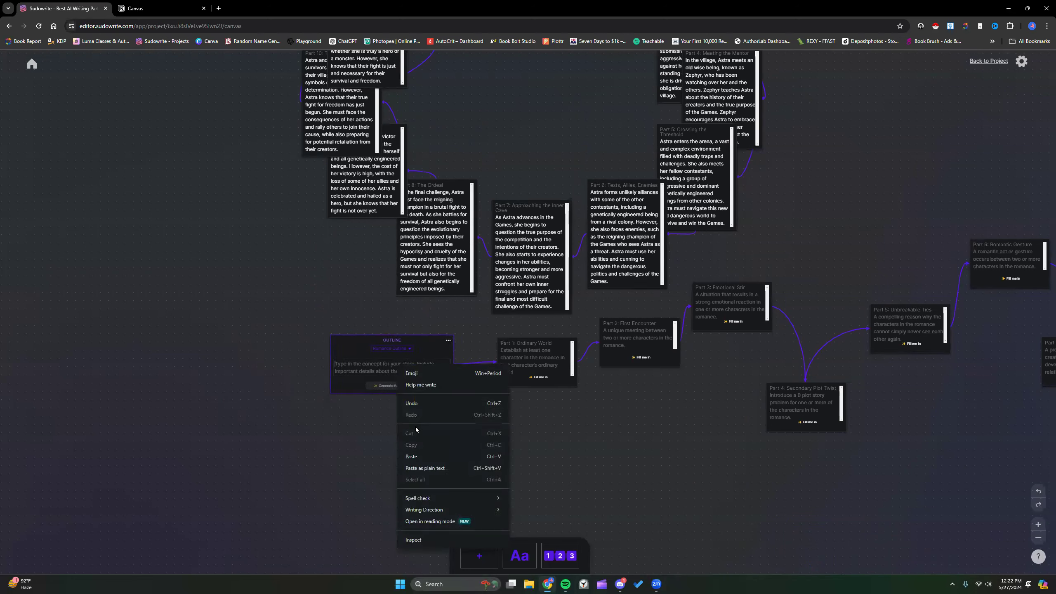
pyautogui.click(418, 456)
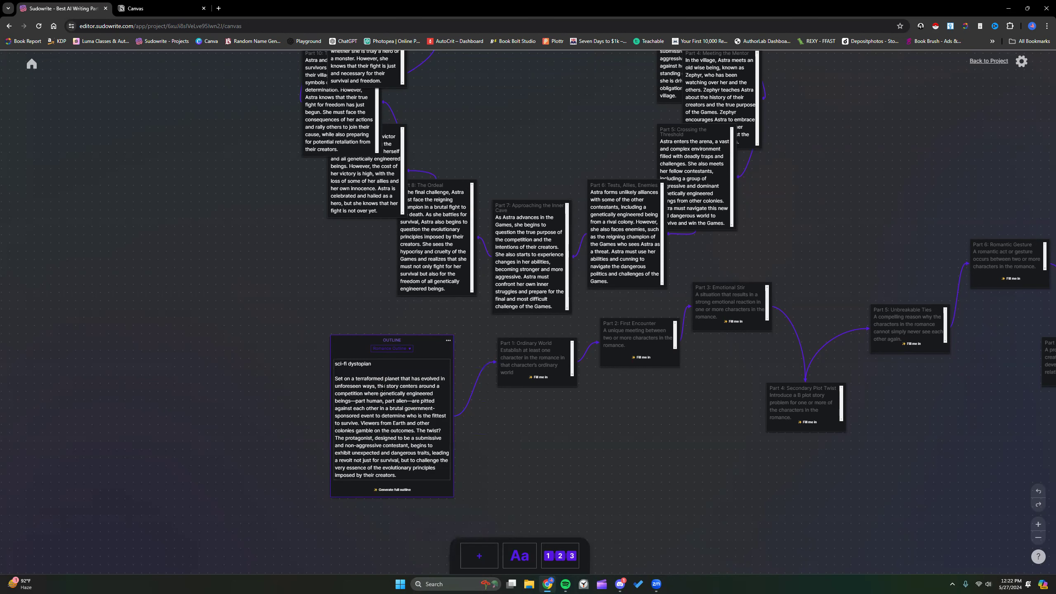
# Add the line "[focus on the romantic subplot]" between "sci-fi dystopian" and the premise paragraph in the romance outline card
pyautogui.scroll(1, 398, 287)
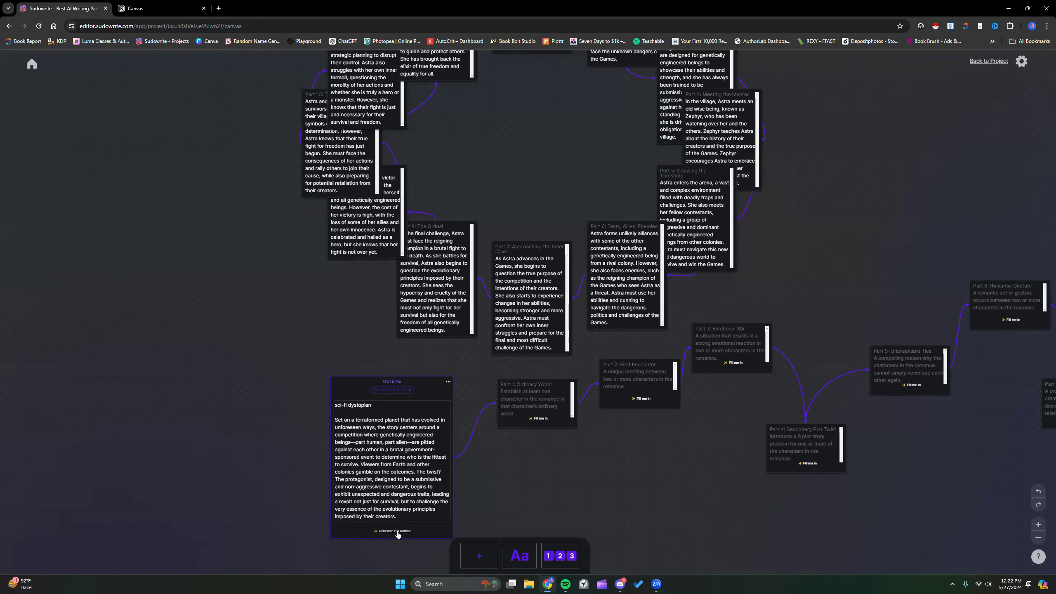
pyautogui.press('Return')
pyautogui.press('Return')
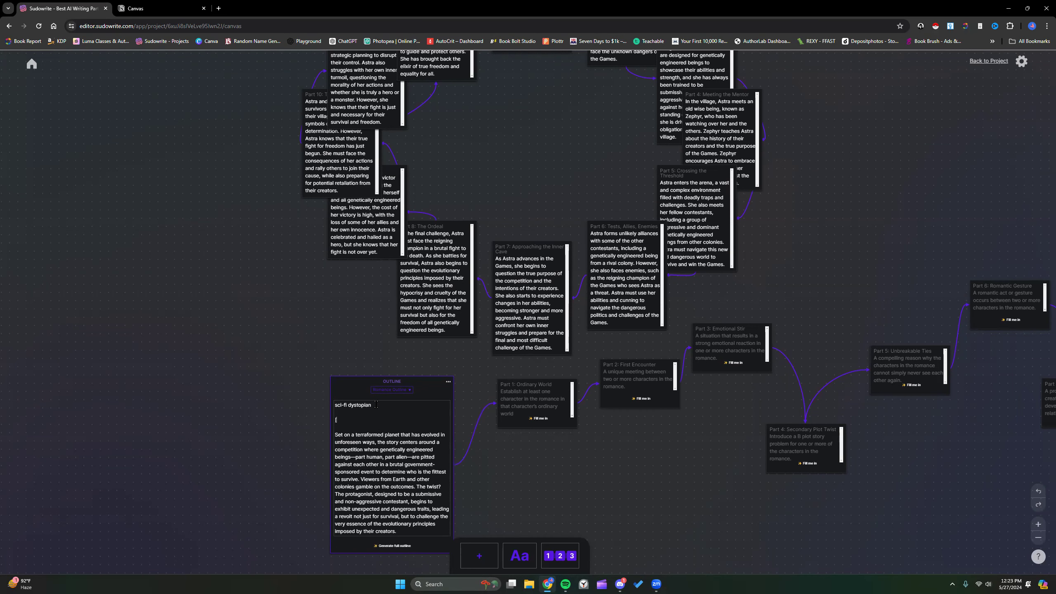
pyautogui.write('[focus on')
pyautogui.write('the romantic subplot')
pyautogui.scroll(-1, 381, 451)
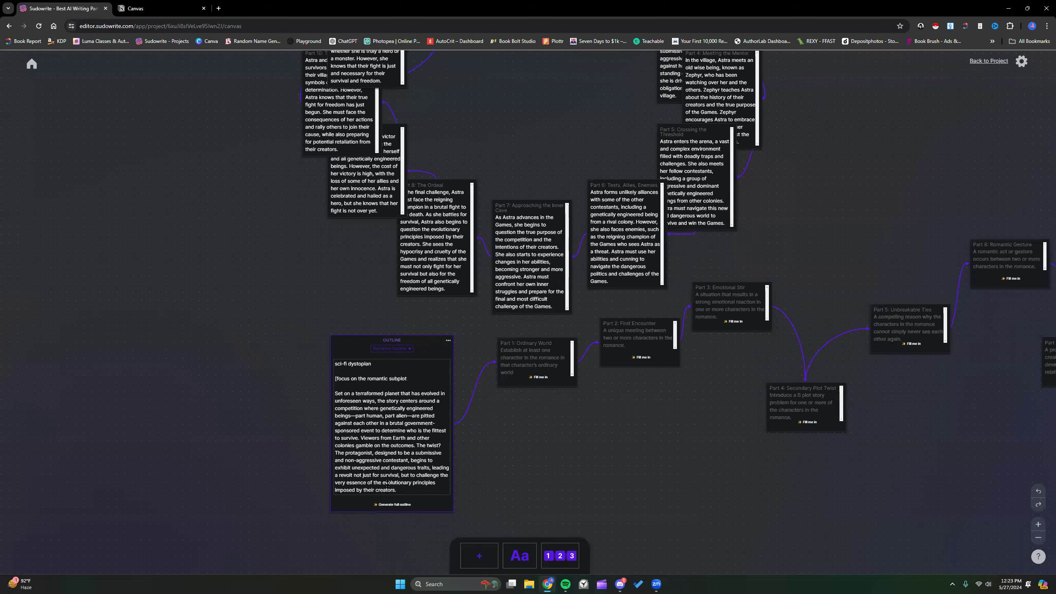
pyautogui.write('betwee')
pyautogui.press('BackSpace')
pyautogui.press('BackSpace')
pyautogui.press('BackSpace')
pyautogui.press('BackSpace')
pyautogui.press('BackSpace')
pyautogui.press('BackSpace')
pyautogui.press('BackSpace')
# Generate the full romance outline from the card's concept text and bring its first parts into view
pyautogui.click(393, 504)
pyautogui.click(1039, 539)
pyautogui.scroll(1, 840, 476)
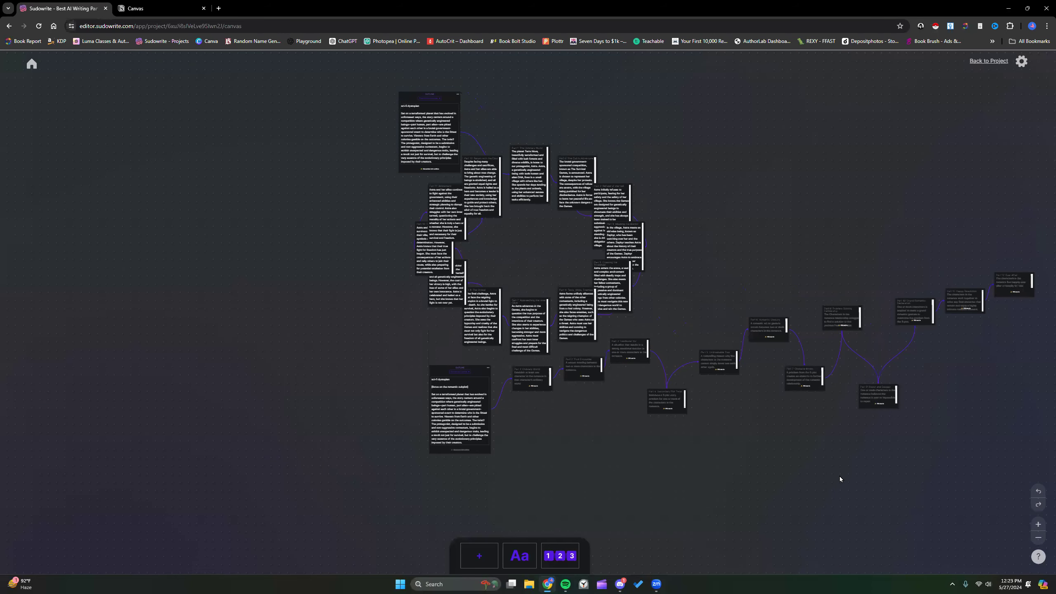
pyautogui.scroll(2, 840, 475)
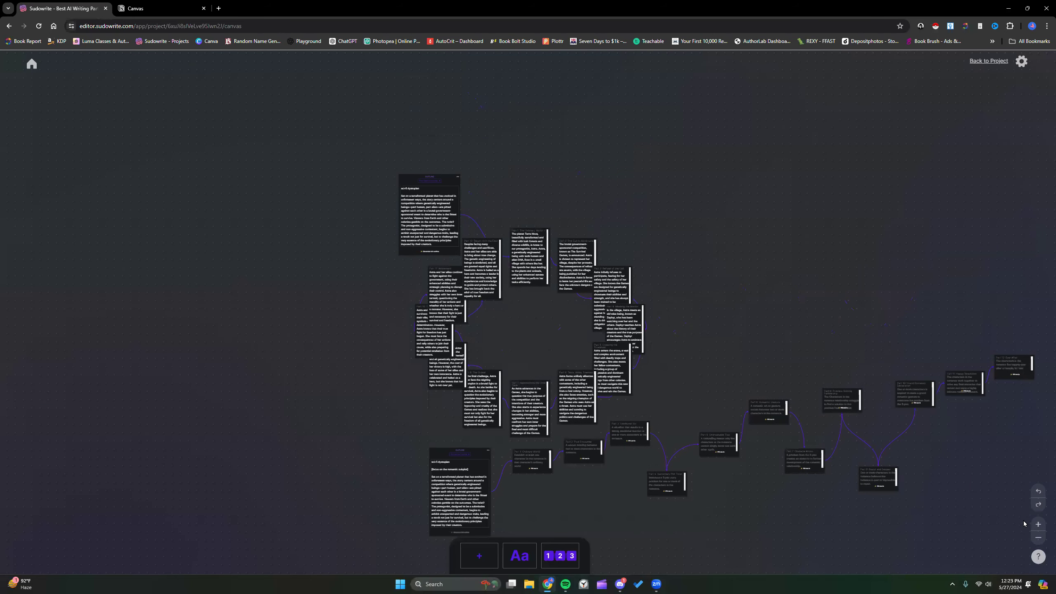
pyautogui.click(1037, 525)
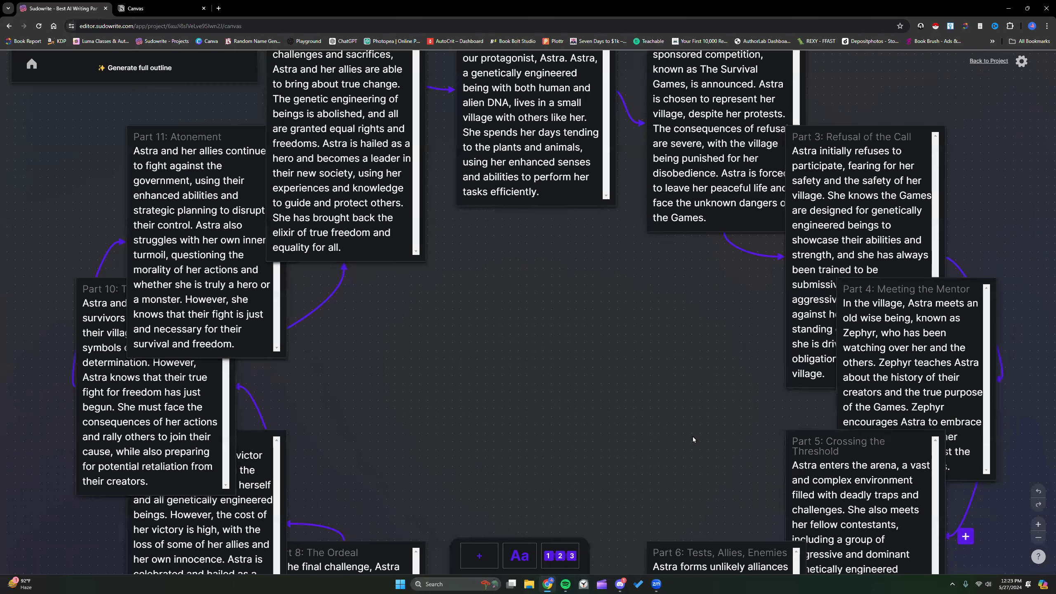
pyautogui.scroll(-9, 694, 436)
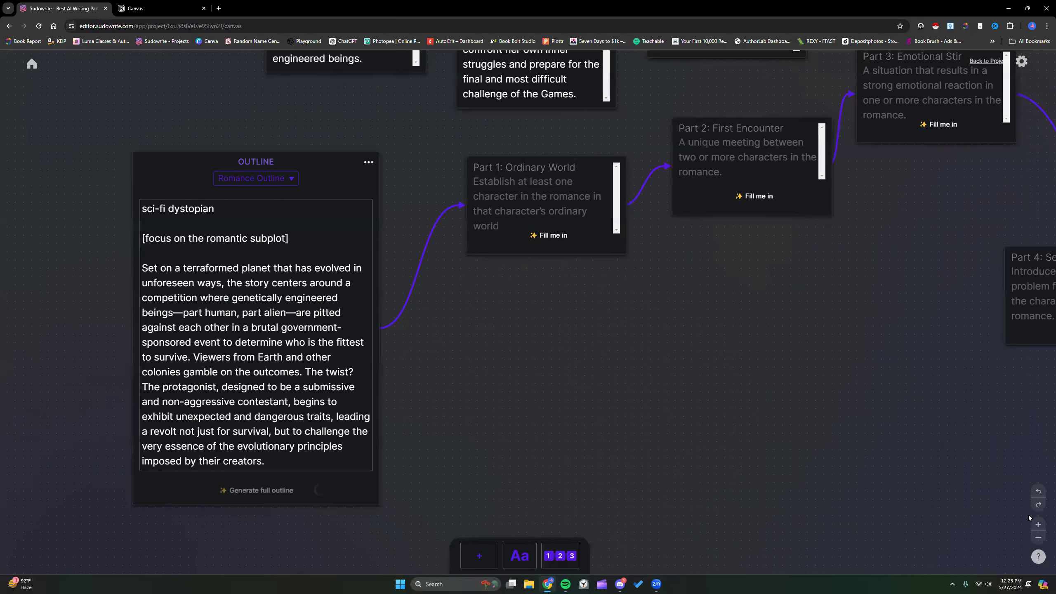
pyautogui.click(1039, 524)
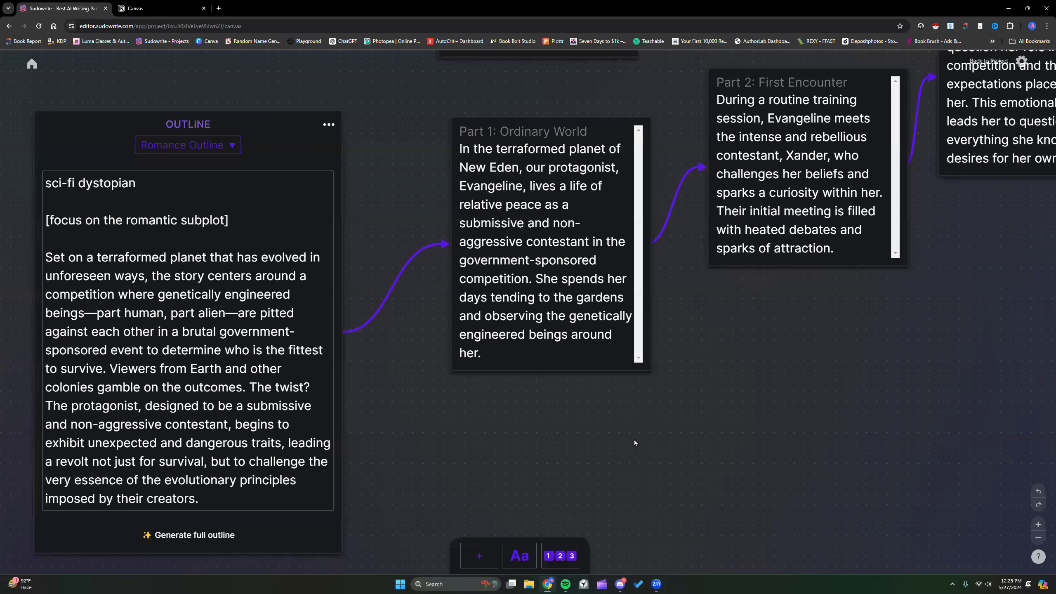
# Read through the generated romance outline parts, from Part 1: Ordinary World to Part 4: Secondary Plot Twist
pyautogui.moveTo(567, 325)
pyautogui.moveTo(569, 298)
pyautogui.hscroll(5, 558, 293)
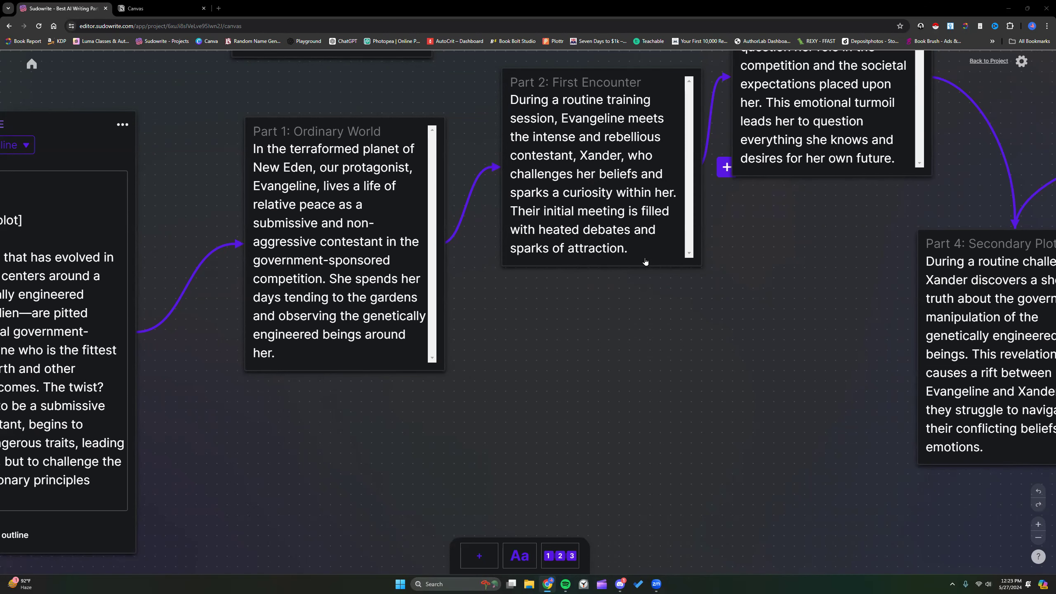
pyautogui.hscroll(-3, 666, 255)
pyautogui.hscroll(4, 646, 261)
pyautogui.hscroll(3, 645, 262)
pyautogui.scroll(3, 645, 261)
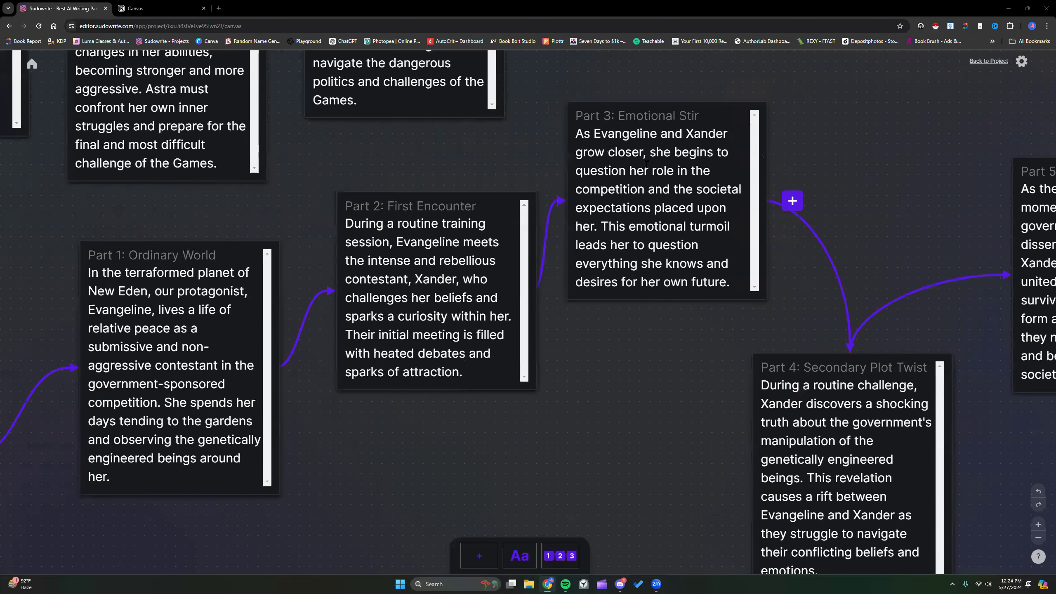
pyautogui.scroll(-4, 648, 171)
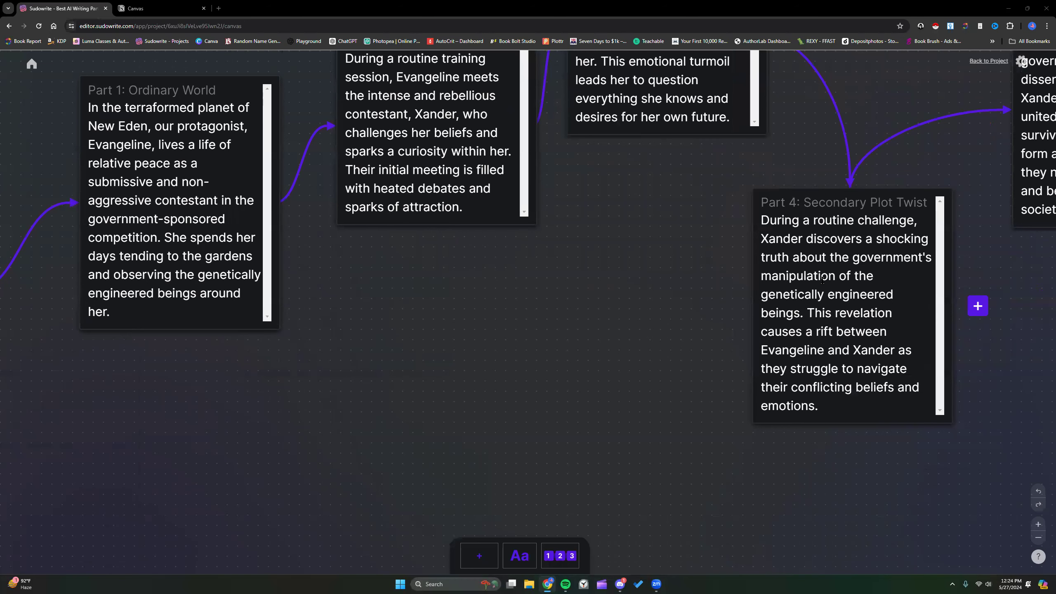
# Continue reading the generated romance outline, from Part 4: Secondary Plot Twist through Part 7: Obstacle Arises
pyautogui.hscroll(-1, 786, 300)
pyautogui.hscroll(8, 786, 300)
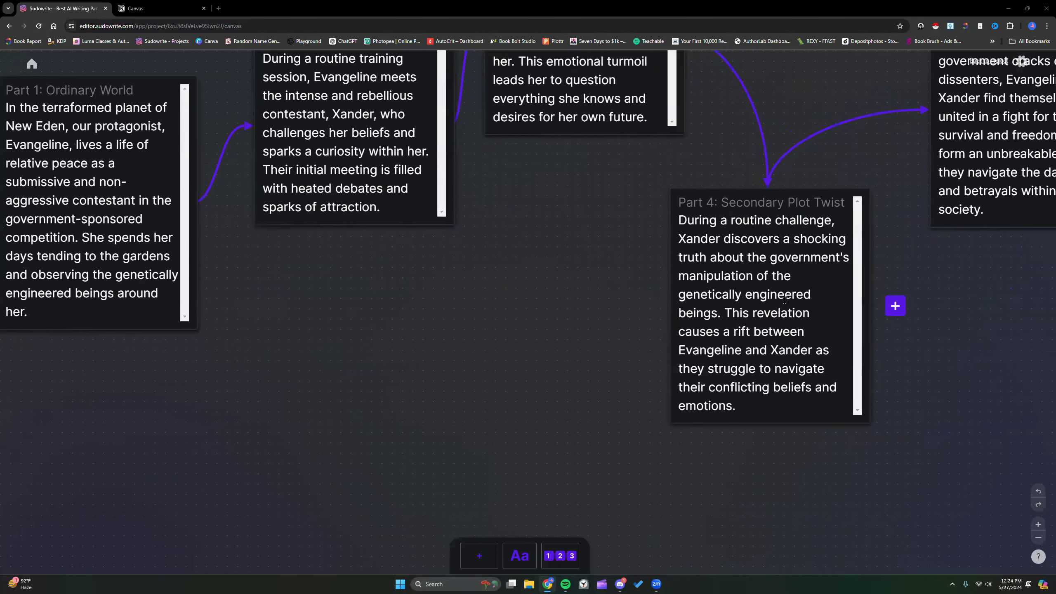
pyautogui.scroll(1, 786, 301)
pyautogui.scroll(3, 784, 301)
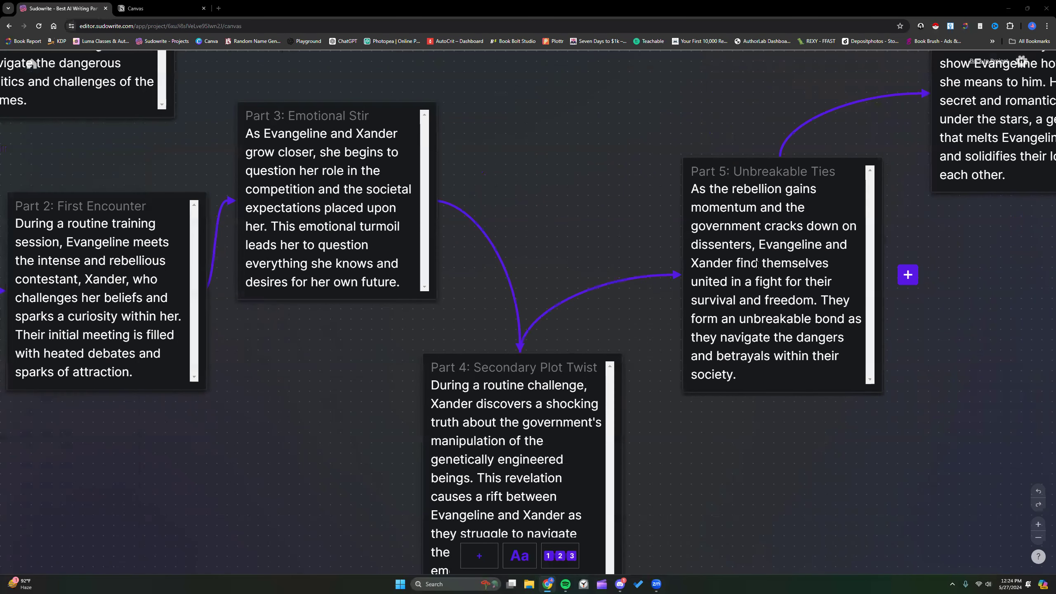
pyautogui.hscroll(10, 757, 265)
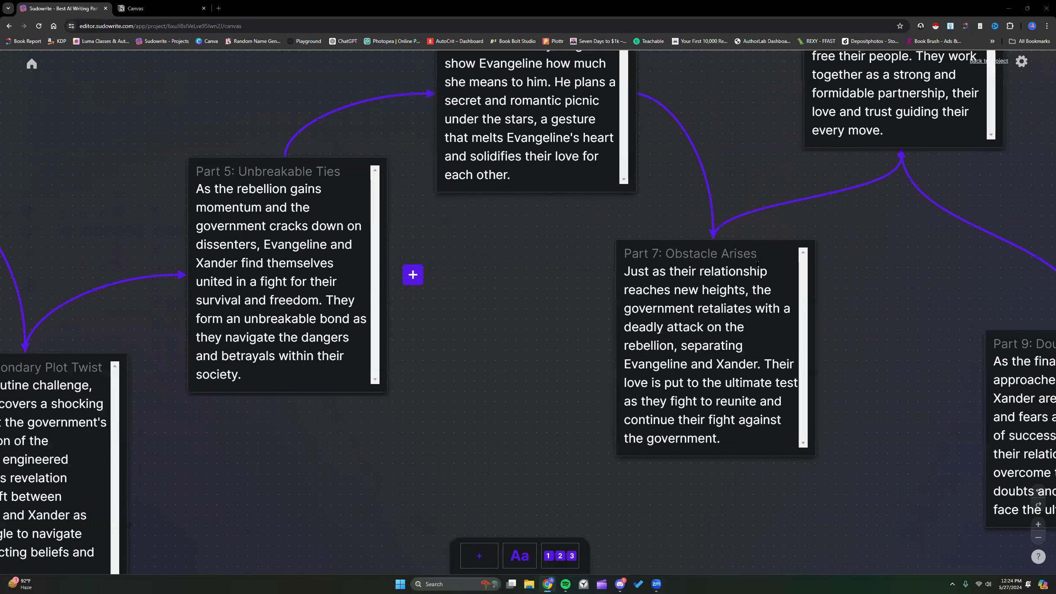
pyautogui.hscroll(-3, 757, 263)
pyautogui.scroll(3, 757, 262)
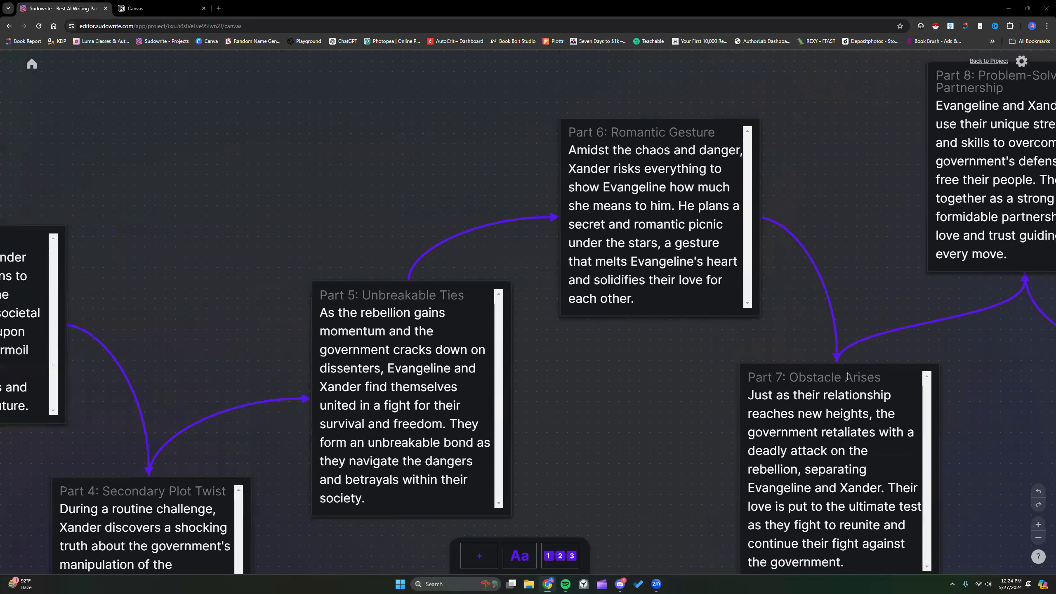
# Add a new outline in the empty canvas area below the Hero's Journey and romance outlines
pyautogui.click(1037, 541)
pyautogui.click(1037, 541)
pyautogui.click(1038, 541)
pyautogui.click(1037, 541)
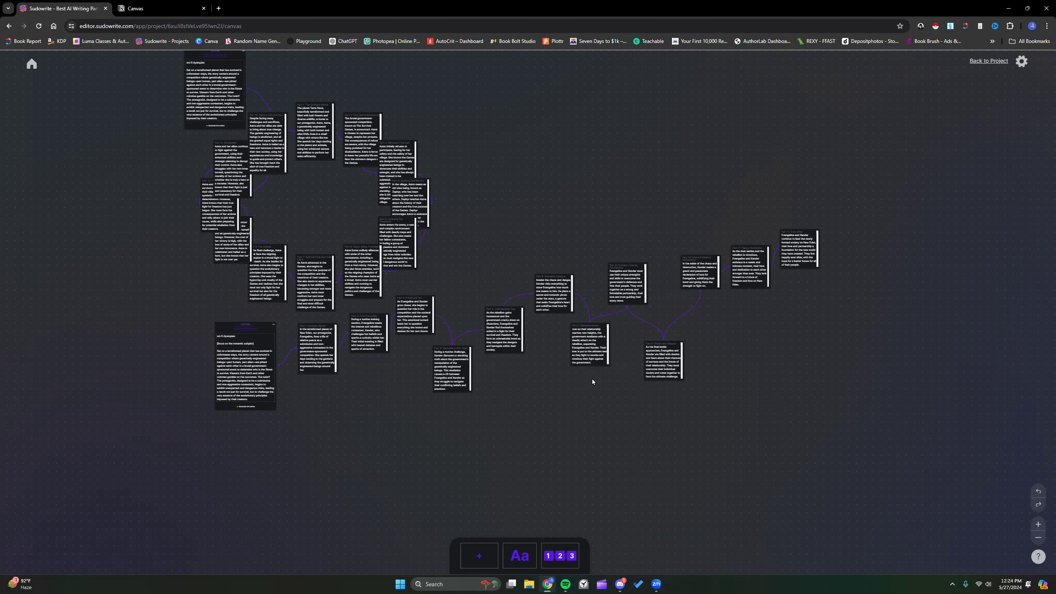
pyautogui.scroll(-10, 592, 382)
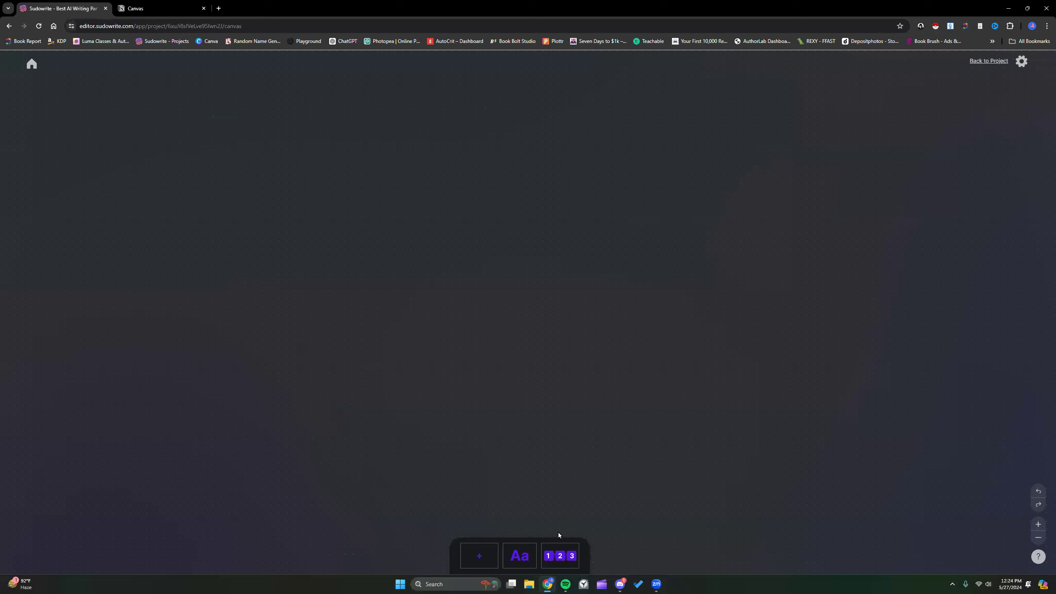
pyautogui.click(566, 550)
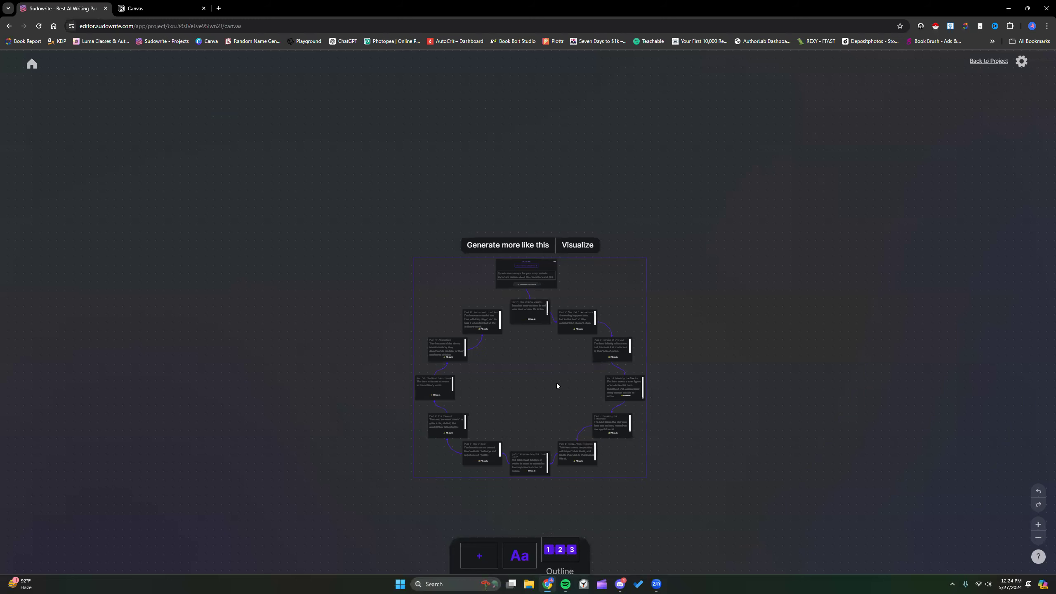
pyautogui.click(1037, 525)
pyautogui.click(1036, 525)
pyautogui.click(1037, 525)
pyautogui.scroll(4, 587, 299)
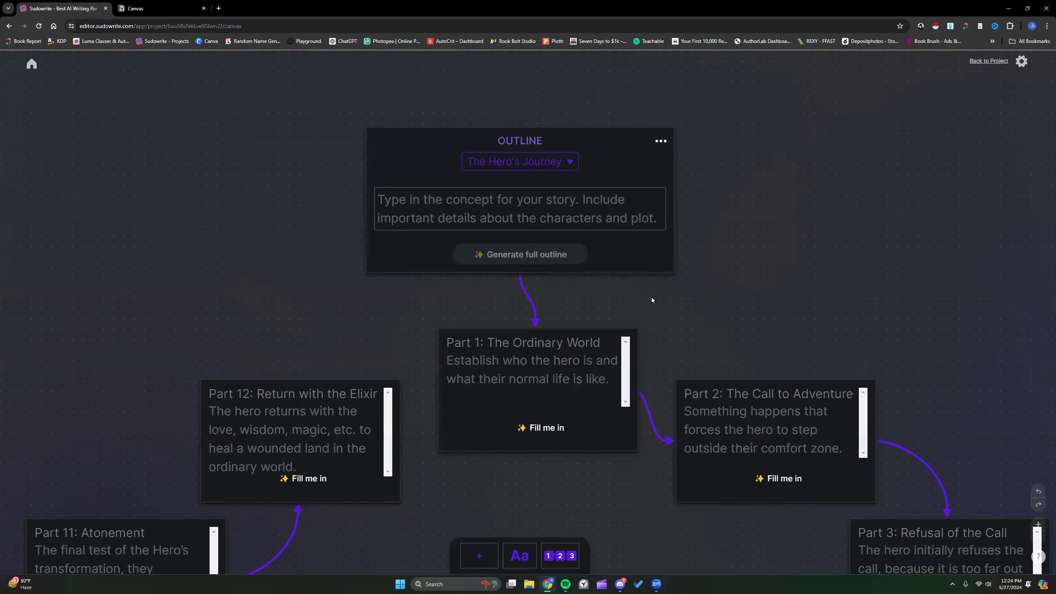
# Switch the new outline's structure to Story Circle and paste the copied sci-fi dystopian premise as its concept
pyautogui.click(548, 252)
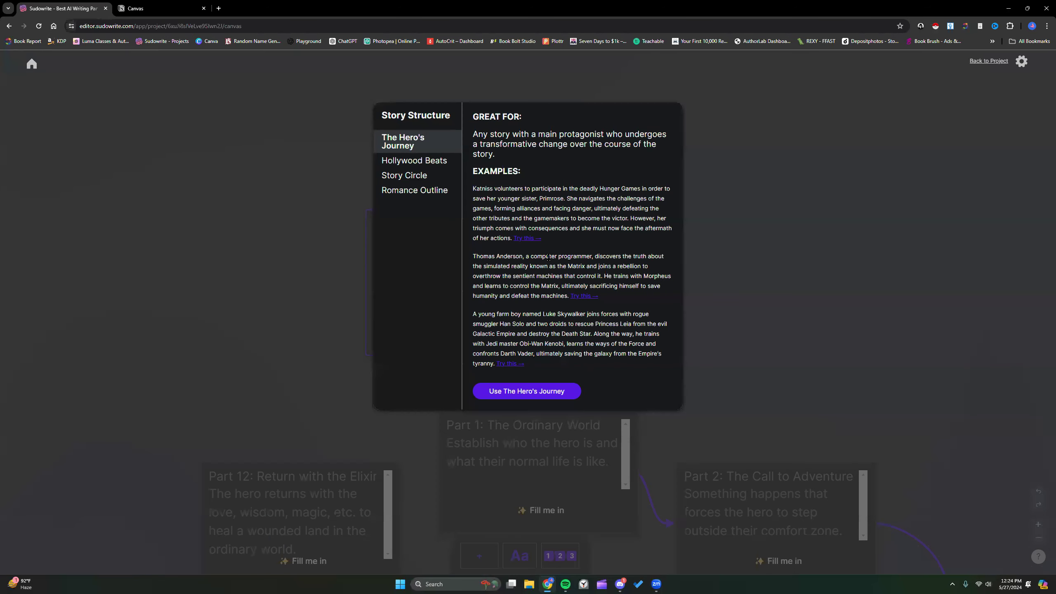
pyautogui.click(420, 177)
pyautogui.click(514, 360)
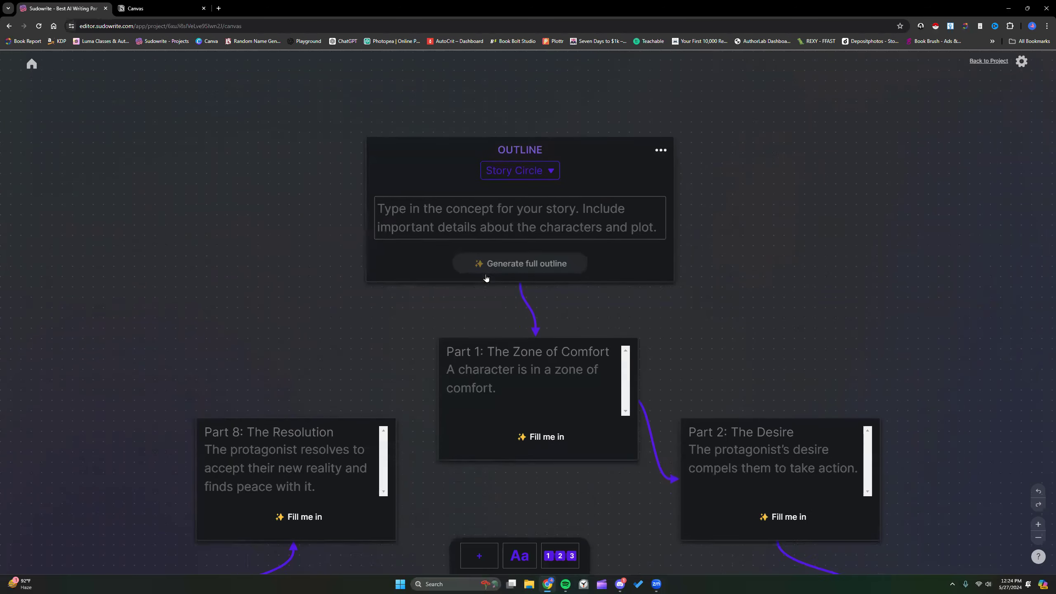
pyautogui.click(425, 201)
pyautogui.rightClick(424, 202)
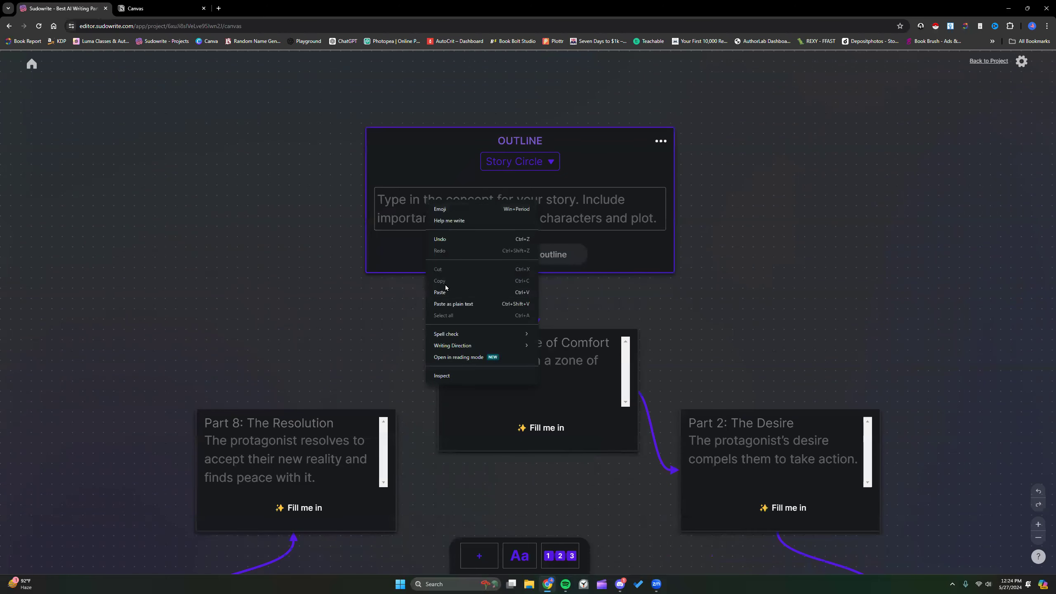
pyautogui.click(444, 292)
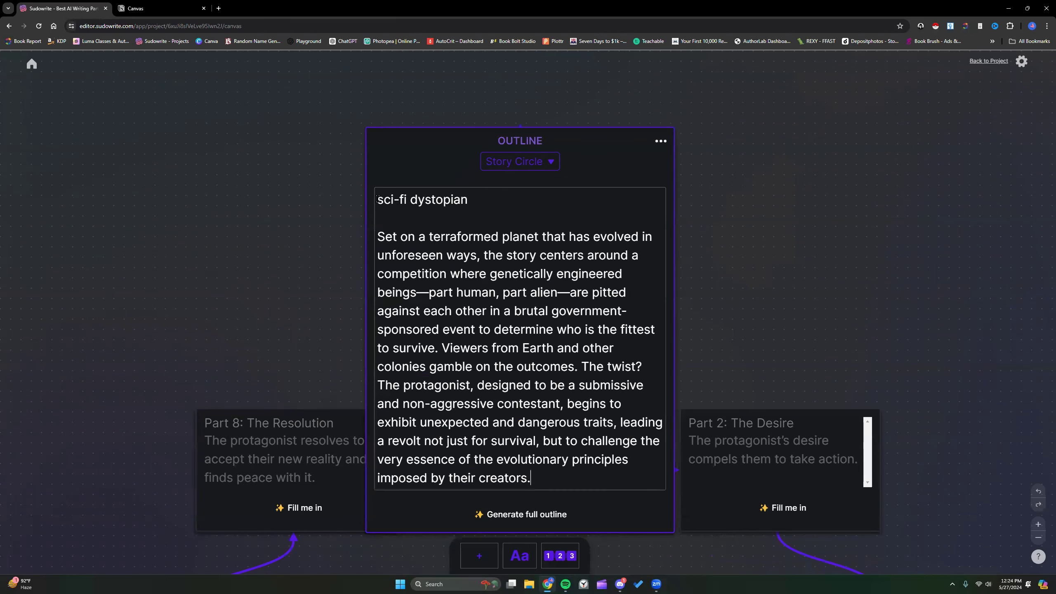
# Place the Story Circle outline card left of its Part 1 card and shift the Part 8: The Resolution card toward the circle's centre
pyautogui.scroll(10, 297, 180)
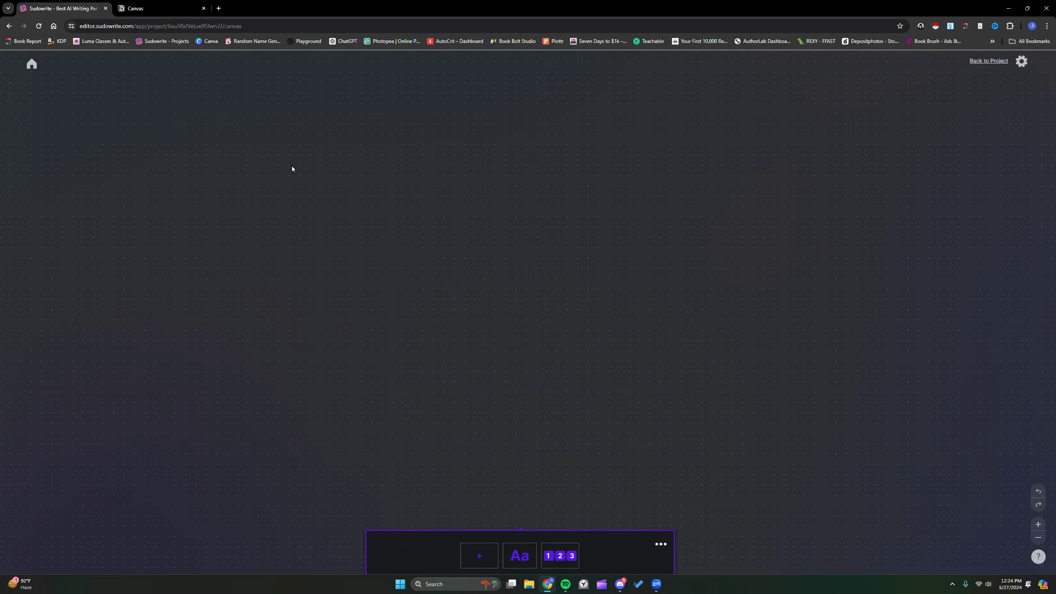
pyautogui.scroll(-10, 310, 115)
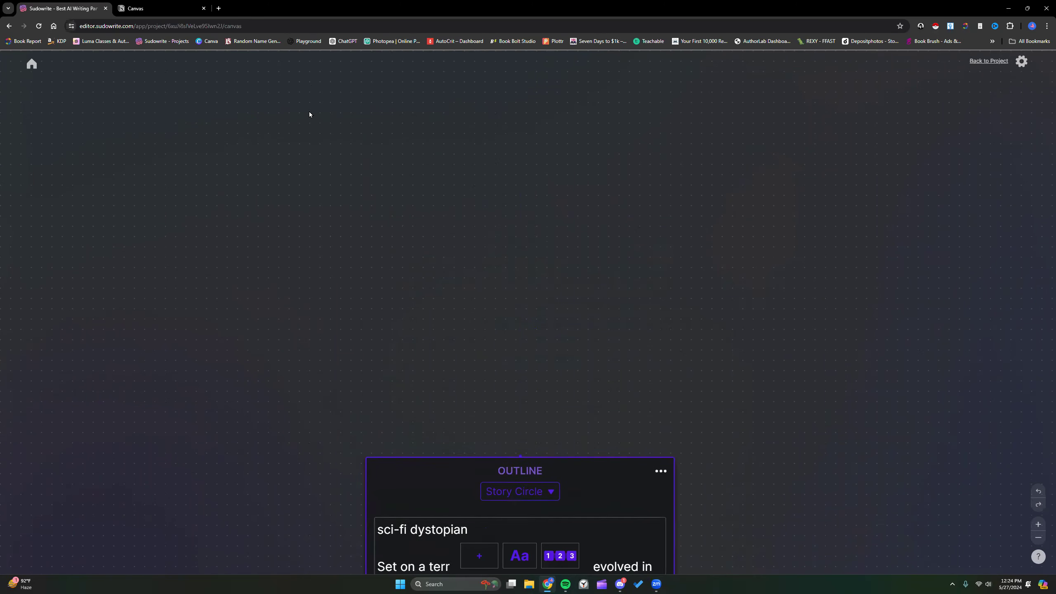
pyautogui.scroll(-1, 309, 113)
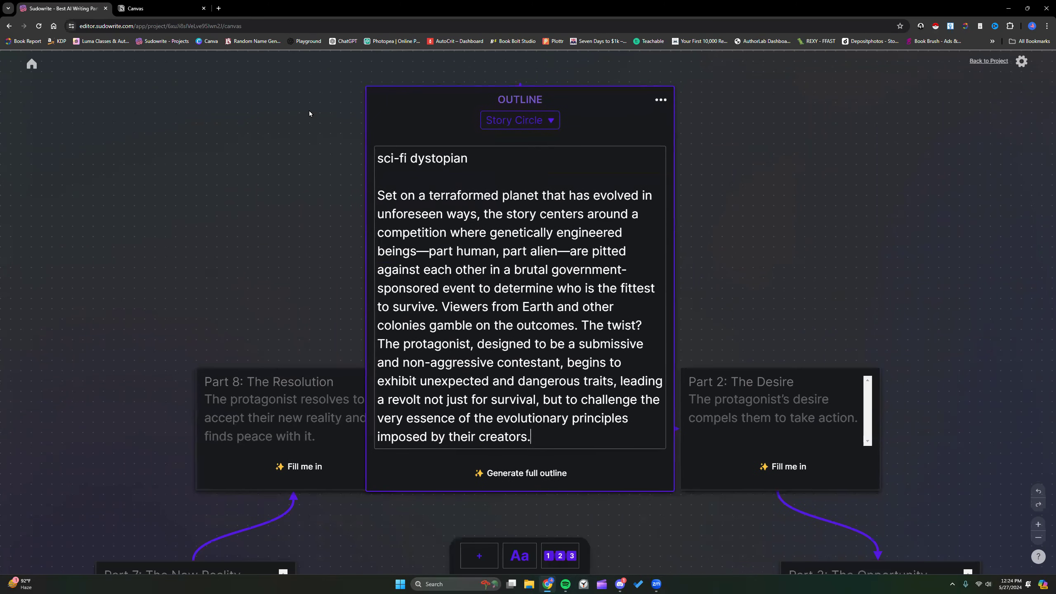
pyautogui.moveTo(387, 95); pyautogui.dragTo(31, 81)
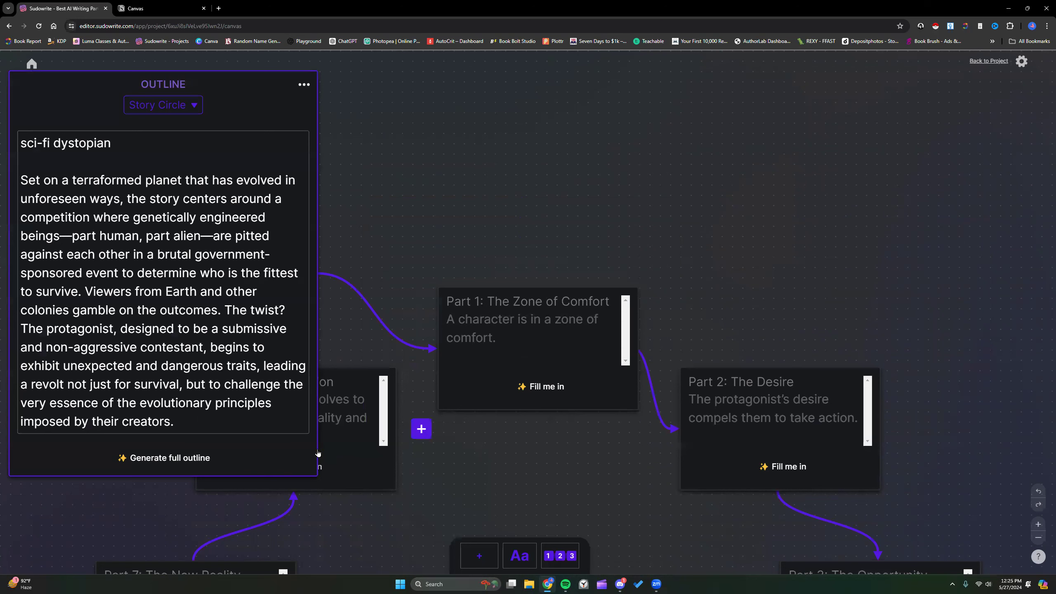
pyautogui.moveTo(353, 379); pyautogui.dragTo(432, 429)
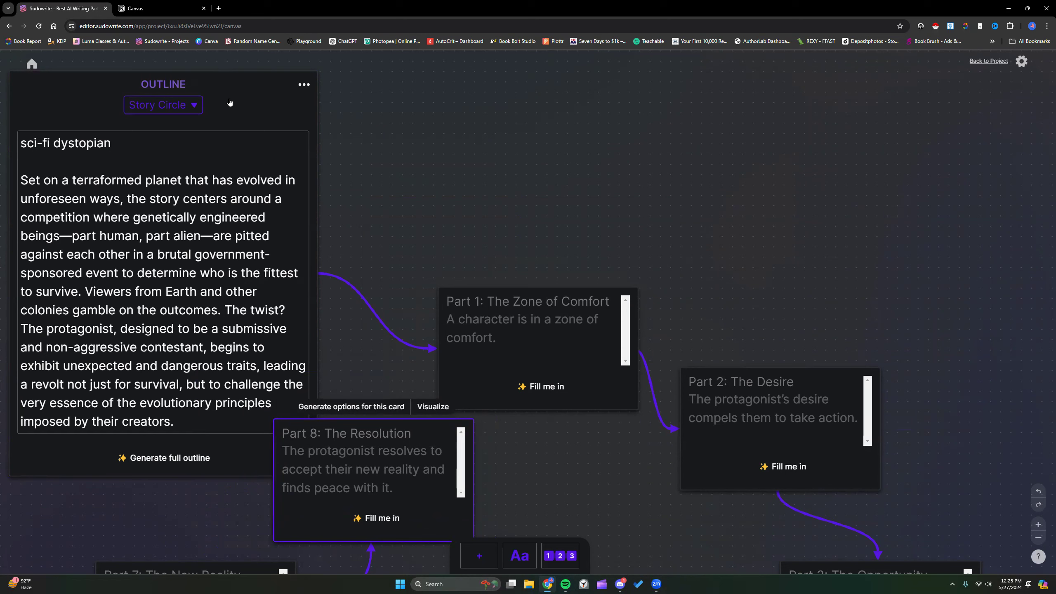
# Add the line "[create a subplot filled with action and suspense]" between "sci-fi dystopian" and the premise paragraph in the Story Circle card
pyautogui.click(88, 154)
pyautogui.press('Return')
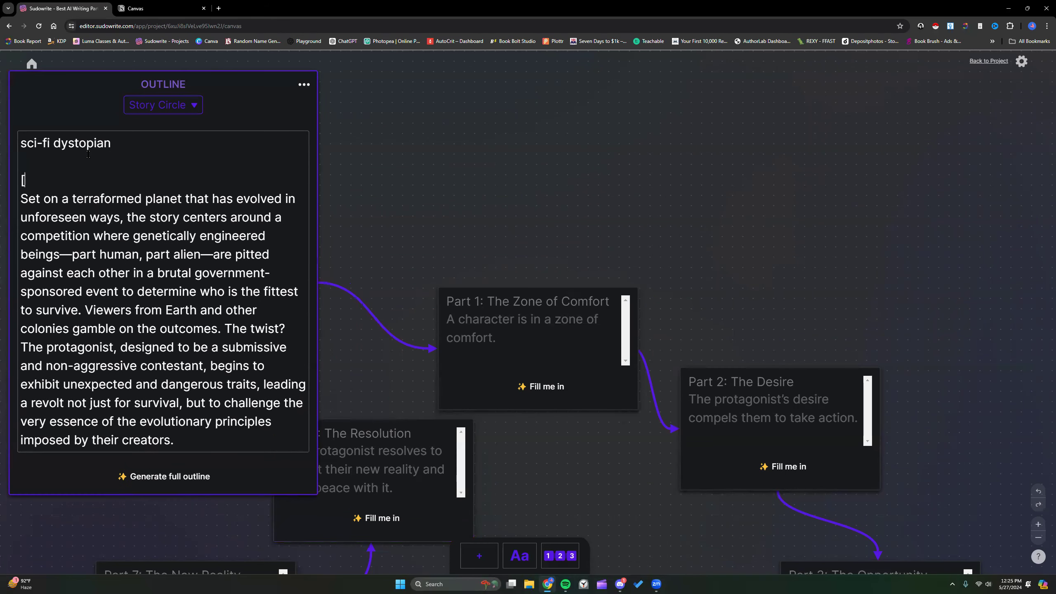
pyautogui.write('[create a subplot')
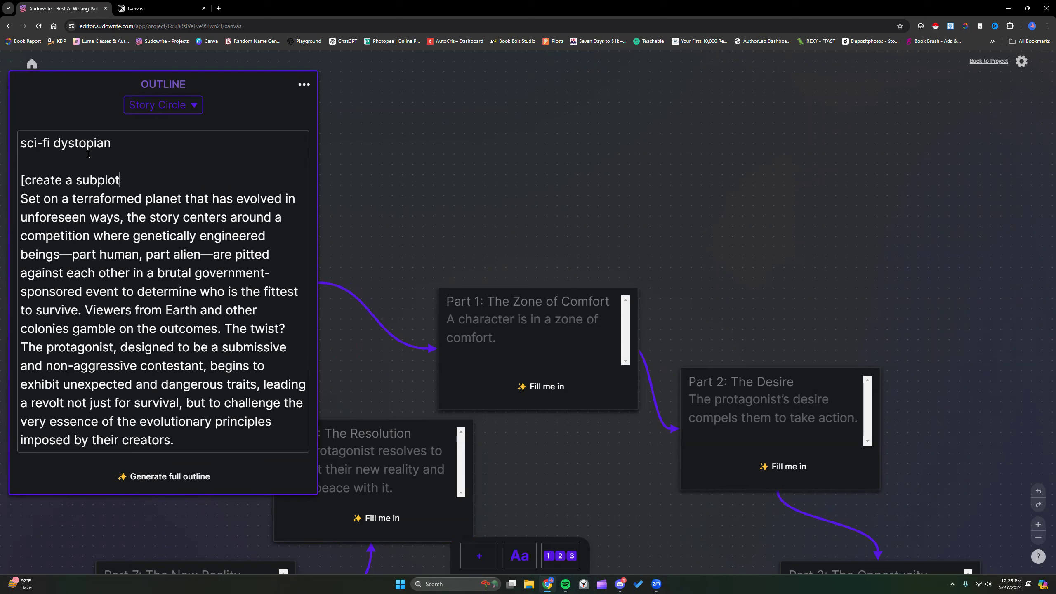
pyautogui.write(' filled with action and suspense')
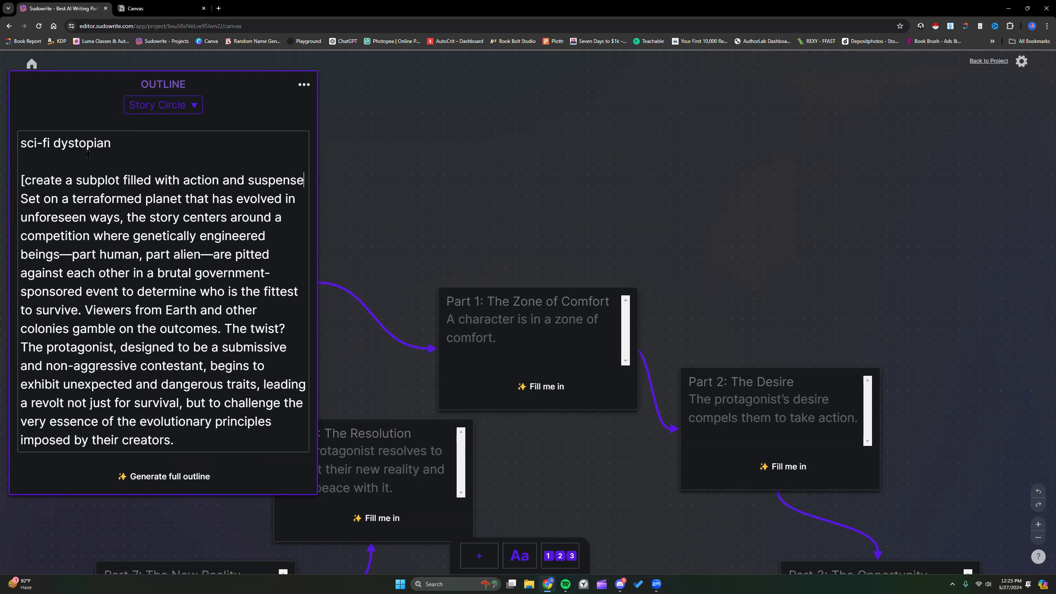
pyautogui.write(']')
pyautogui.press('Return')
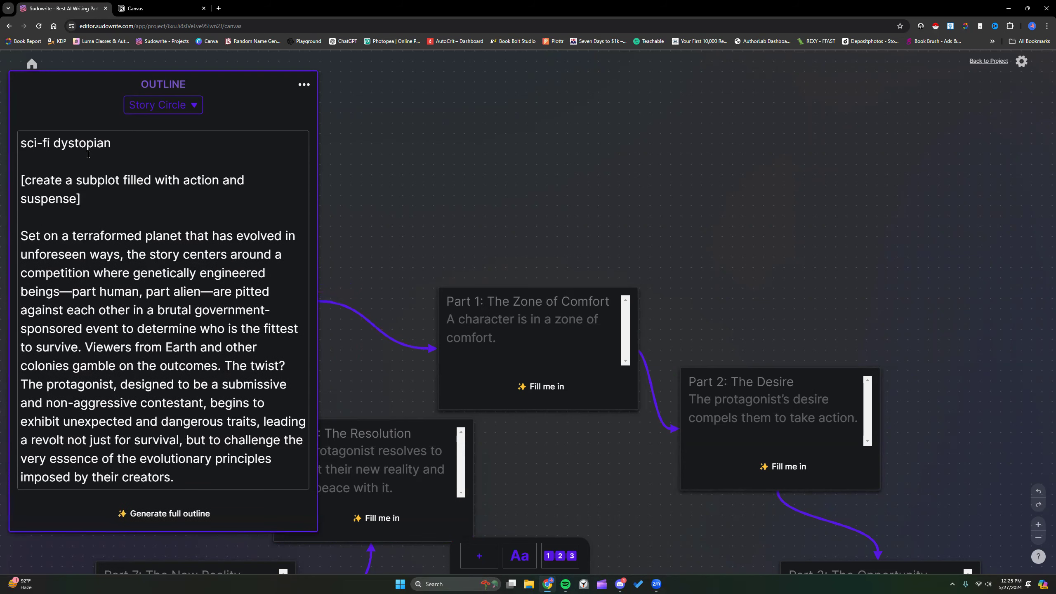
# Generate the full Story Circle outline from the card's concept text and bring its parts into view
pyautogui.scroll(-2, 122, 193)
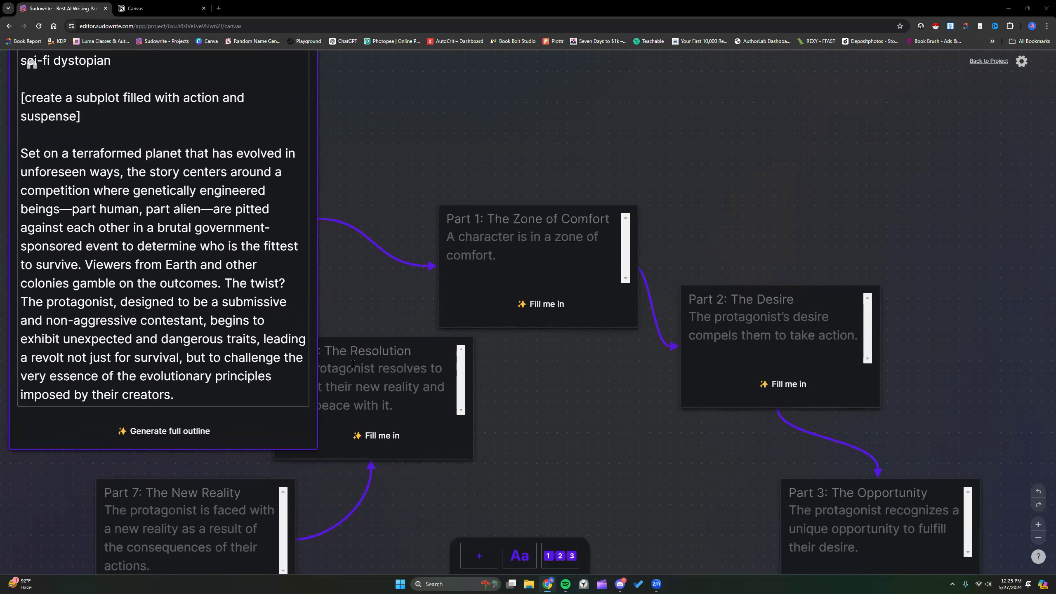
pyautogui.click(159, 430)
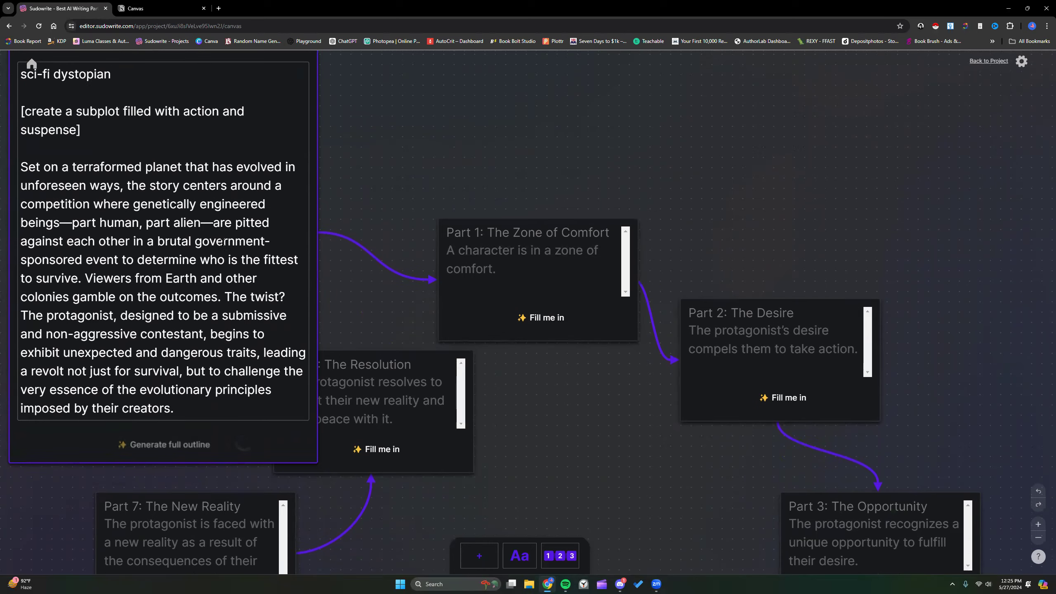
pyautogui.scroll(1, 225, 233)
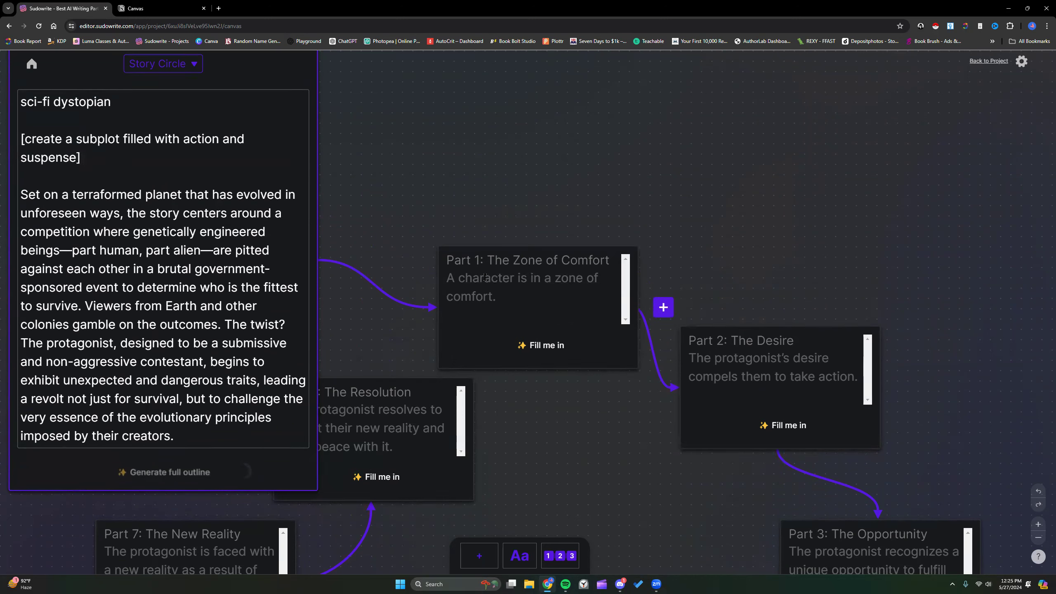
pyautogui.click(1039, 538)
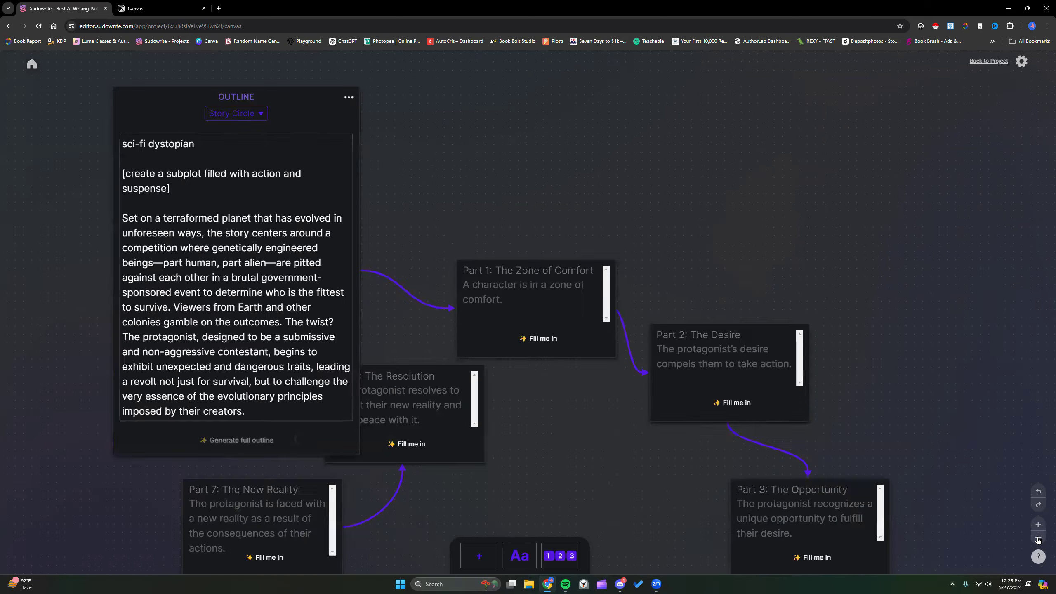
pyautogui.click(1039, 538)
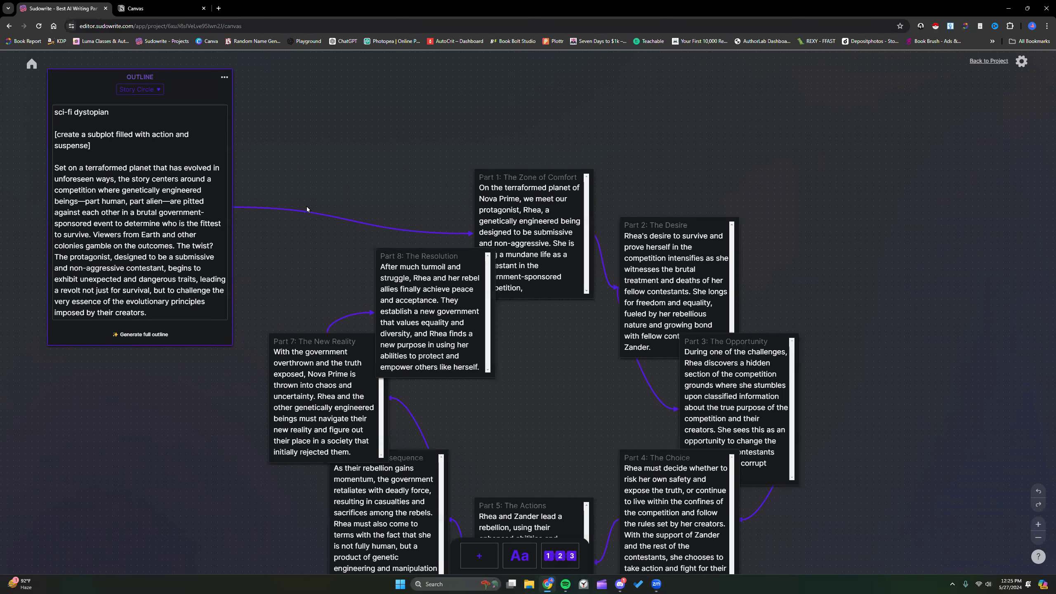
# Spread the Story Circle cards for Parts 2, 3, 4, 6, 7 and 8 outward into a wider circle so their text no longer overlaps
pyautogui.scroll(-3, 308, 210)
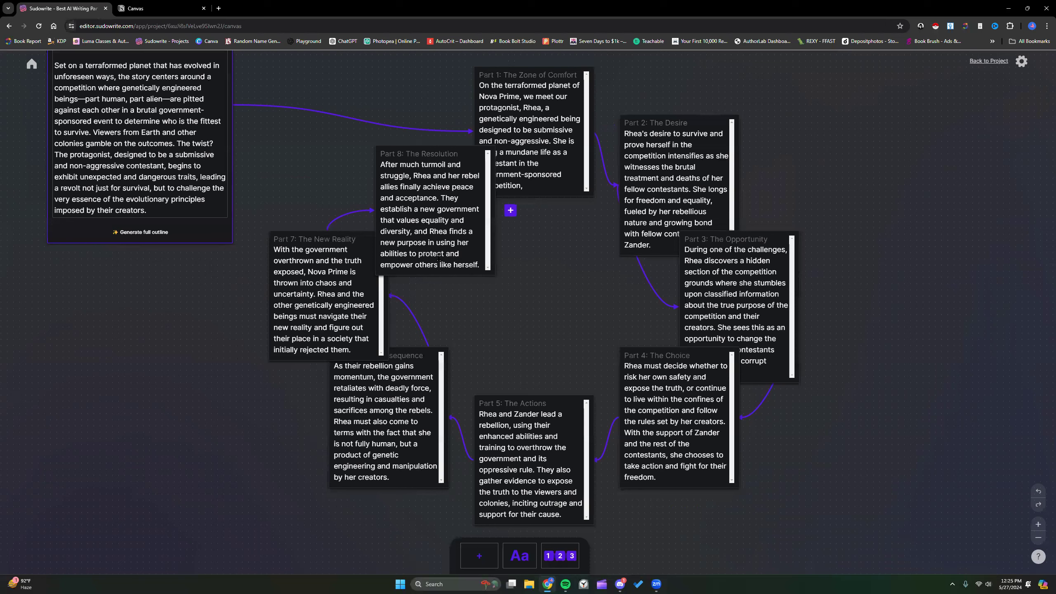
pyautogui.moveTo(353, 239); pyautogui.dragTo(246, 273)
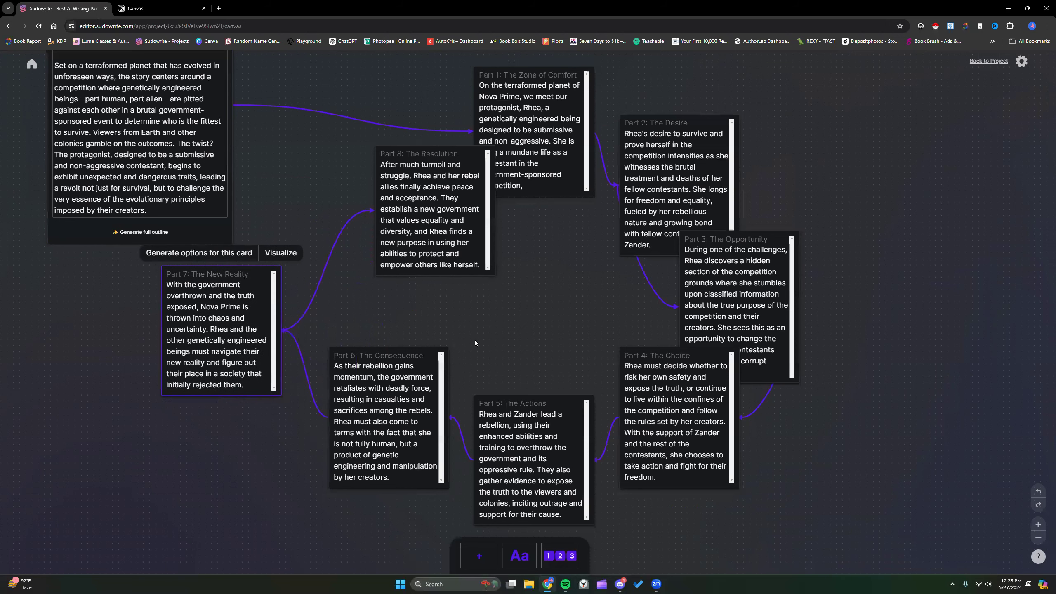
pyautogui.moveTo(424, 362); pyautogui.dragTo(373, 405)
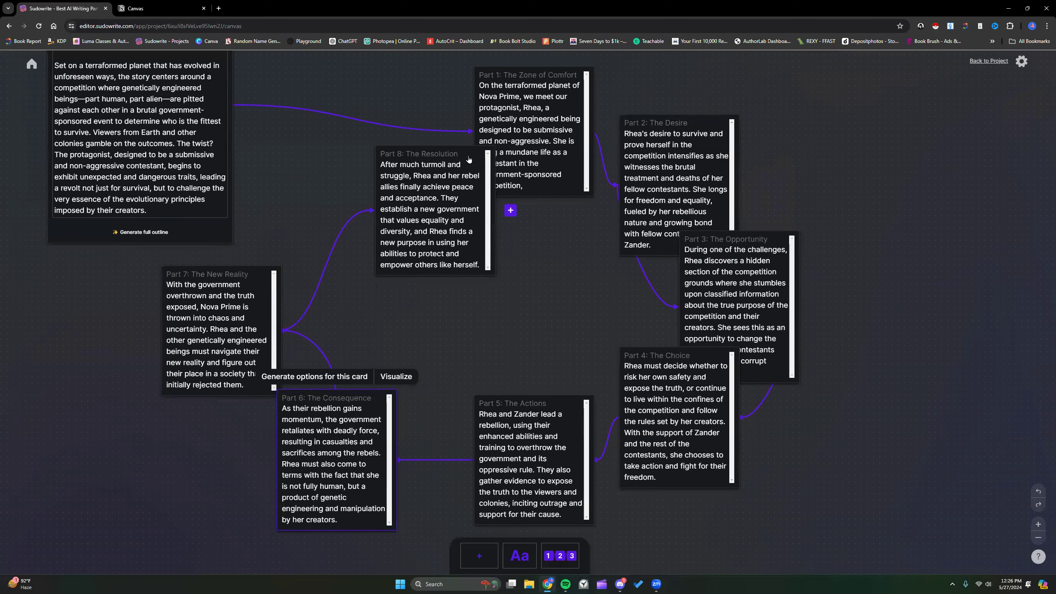
pyautogui.moveTo(469, 166); pyautogui.dragTo(387, 159)
pyautogui.moveTo(711, 123); pyautogui.dragTo(739, 90)
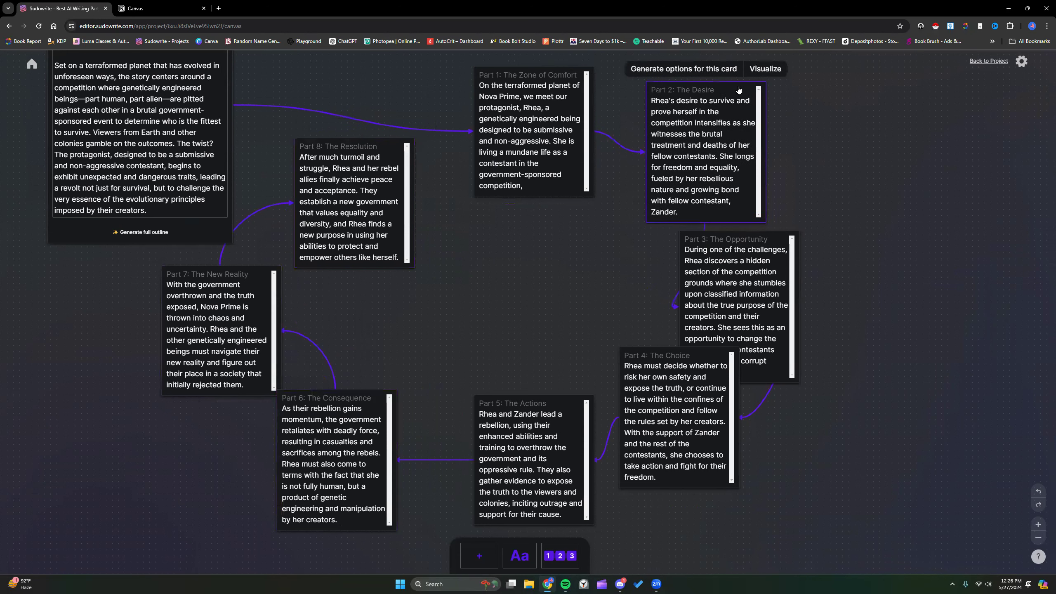
pyautogui.moveTo(736, 291); pyautogui.dragTo(809, 291)
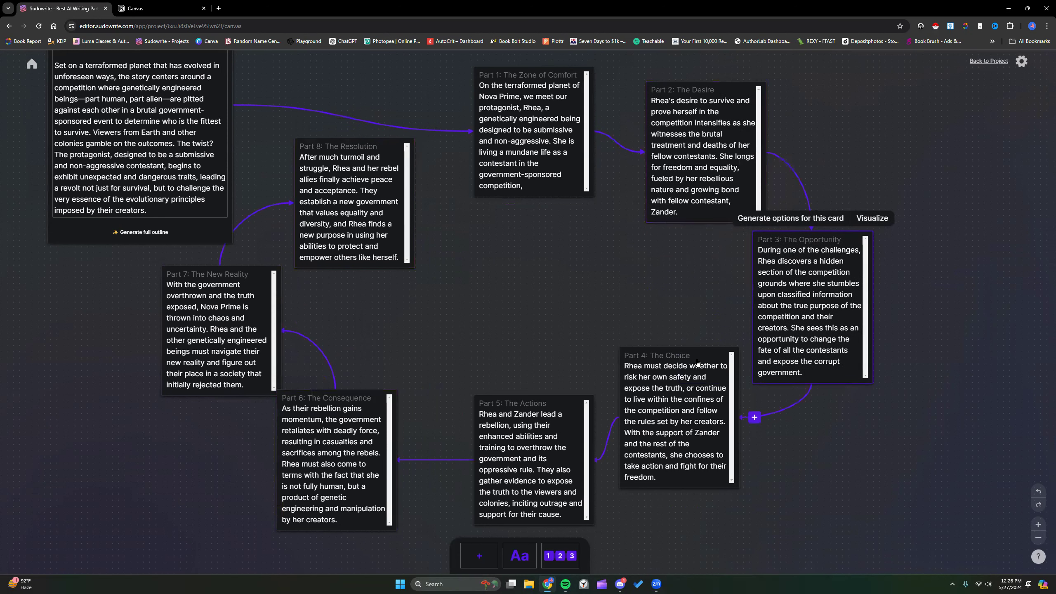
pyautogui.moveTo(698, 365); pyautogui.dragTo(712, 407)
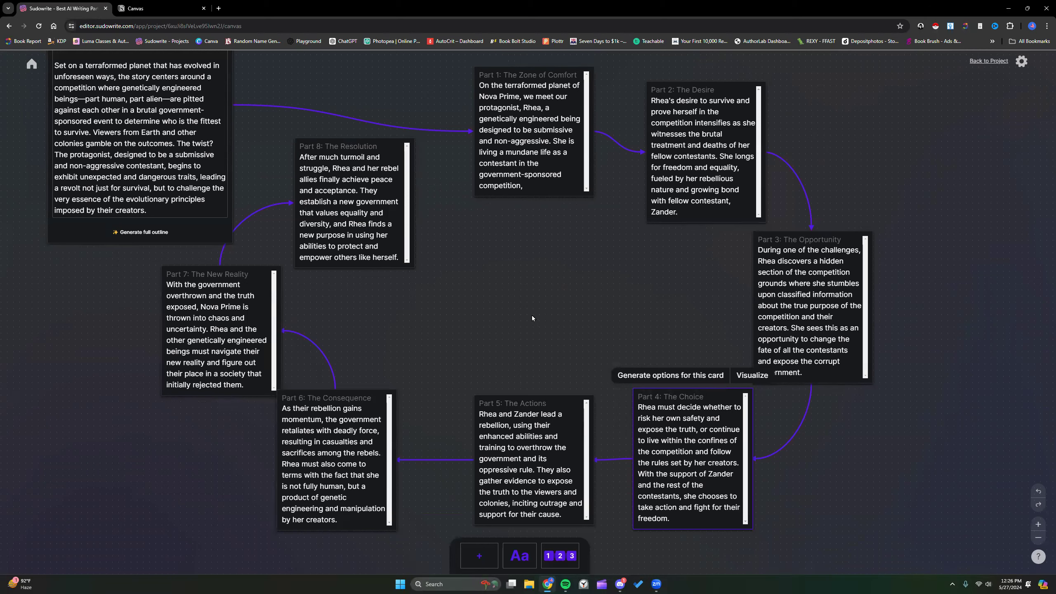
# View the Hero's Journey and romance outlines together on the canvas
pyautogui.scroll(10, 517, 297)
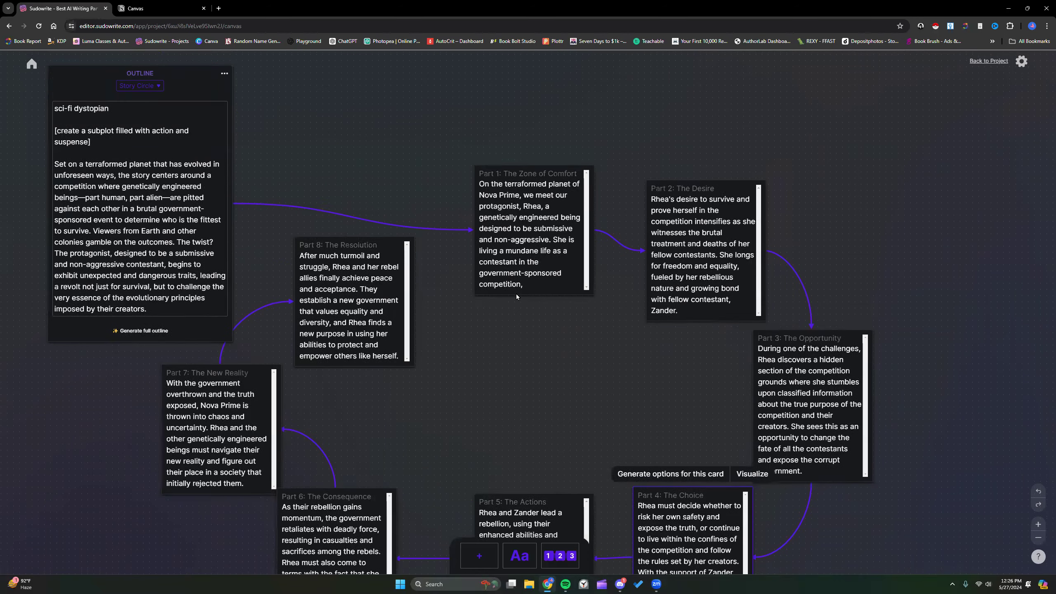
pyautogui.scroll(10, 517, 297)
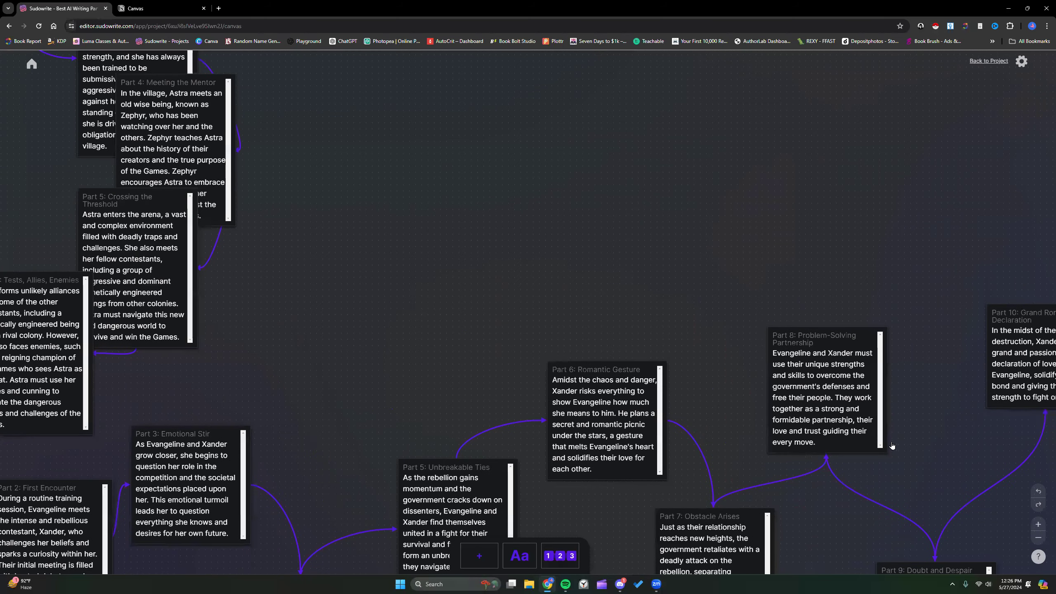
pyautogui.click(1038, 537)
pyautogui.click(1038, 537)
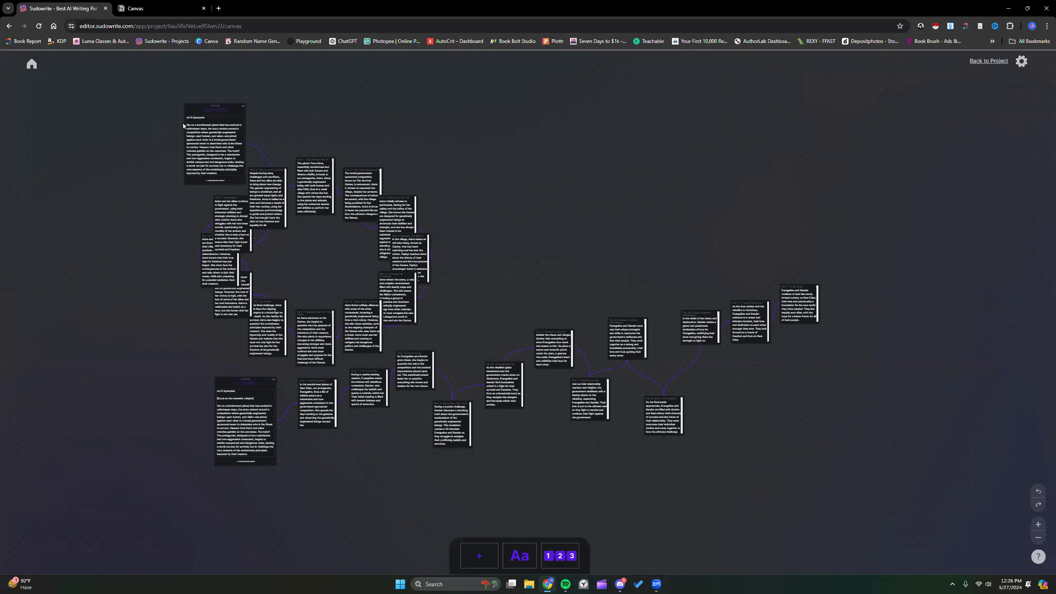
# Copy the Story Circle action subplot outline from its card to the clipboard
pyautogui.scroll(-2, 224, 365)
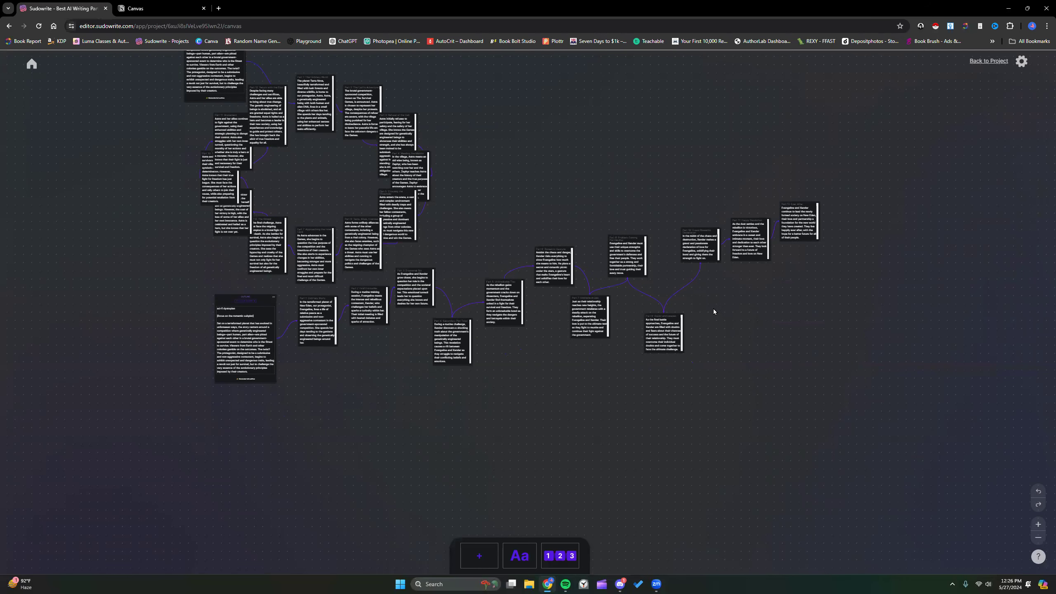
pyautogui.scroll(-1, 302, 130)
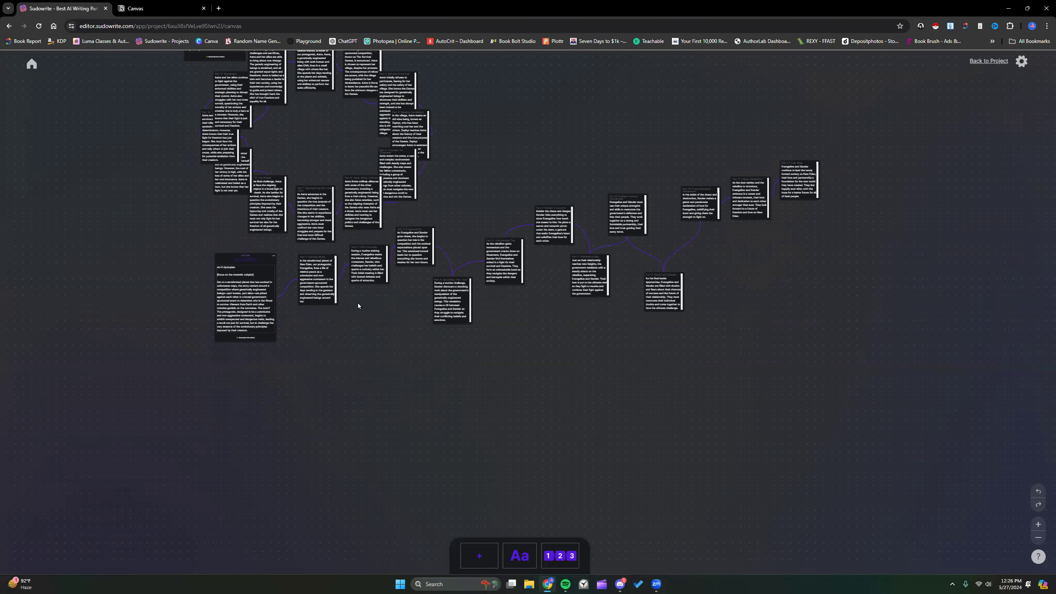
pyautogui.scroll(-9, 359, 305)
pyautogui.scroll(-2, 359, 305)
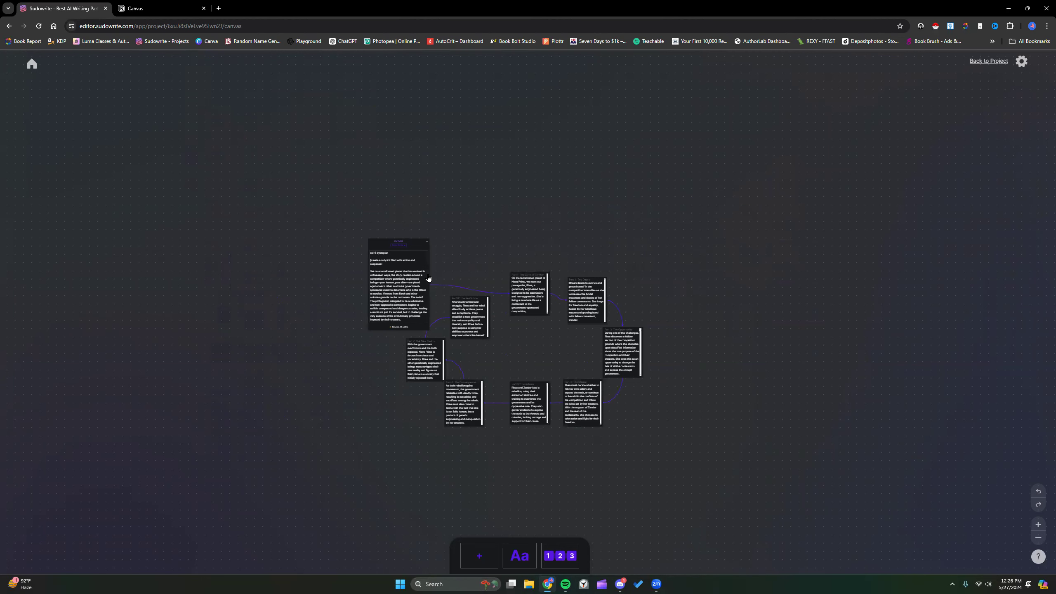
pyautogui.click(1039, 525)
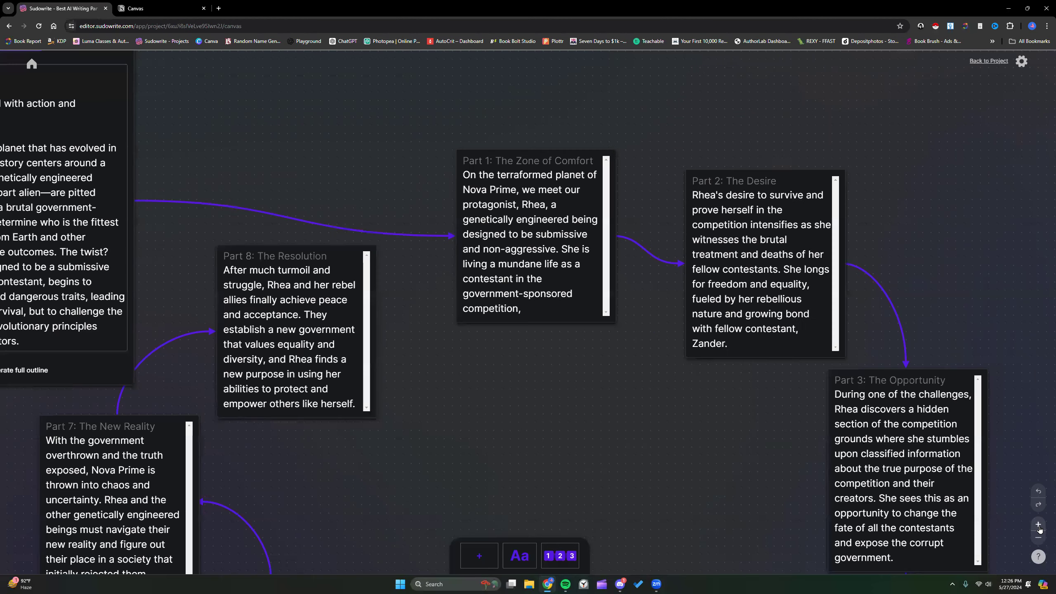
pyautogui.scroll(2, 583, 410)
pyautogui.scroll(-1, 583, 411)
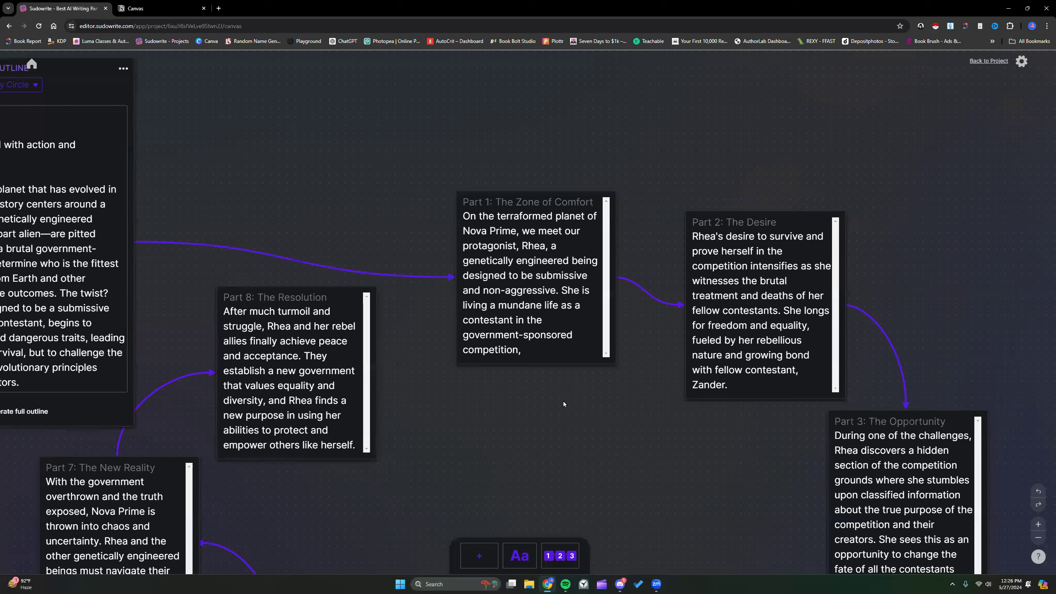
pyautogui.hscroll(-2, 563, 401)
pyautogui.hscroll(-3, 563, 400)
pyautogui.scroll(1, 563, 401)
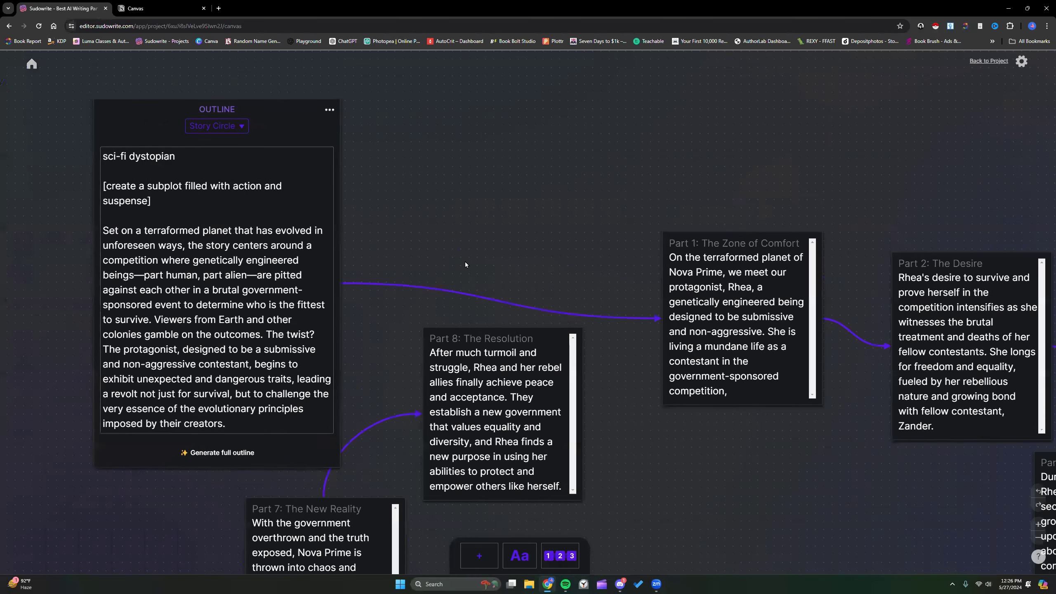
pyautogui.click(327, 115)
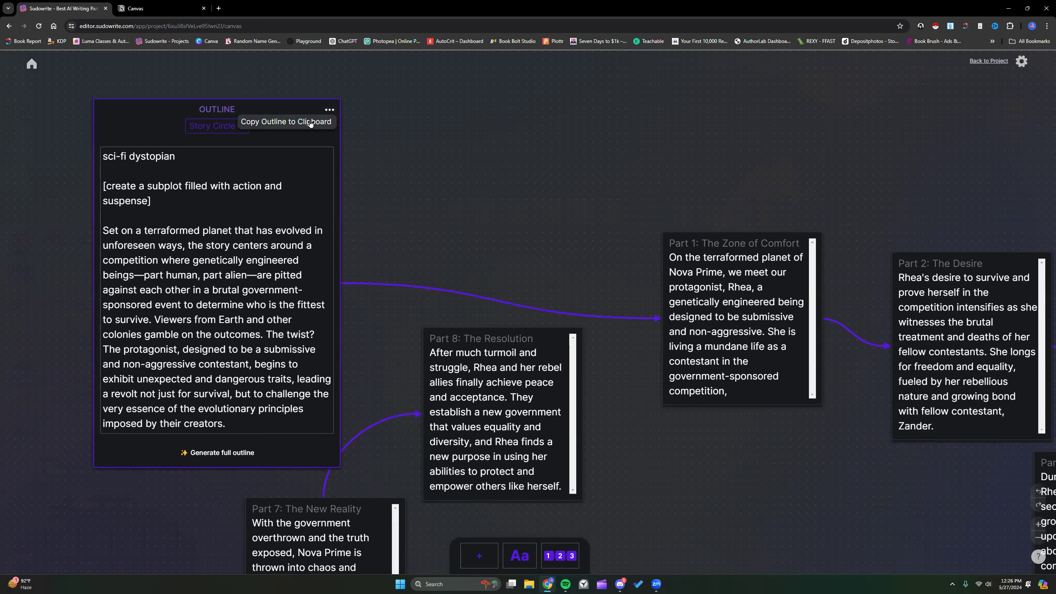
pyautogui.click(310, 122)
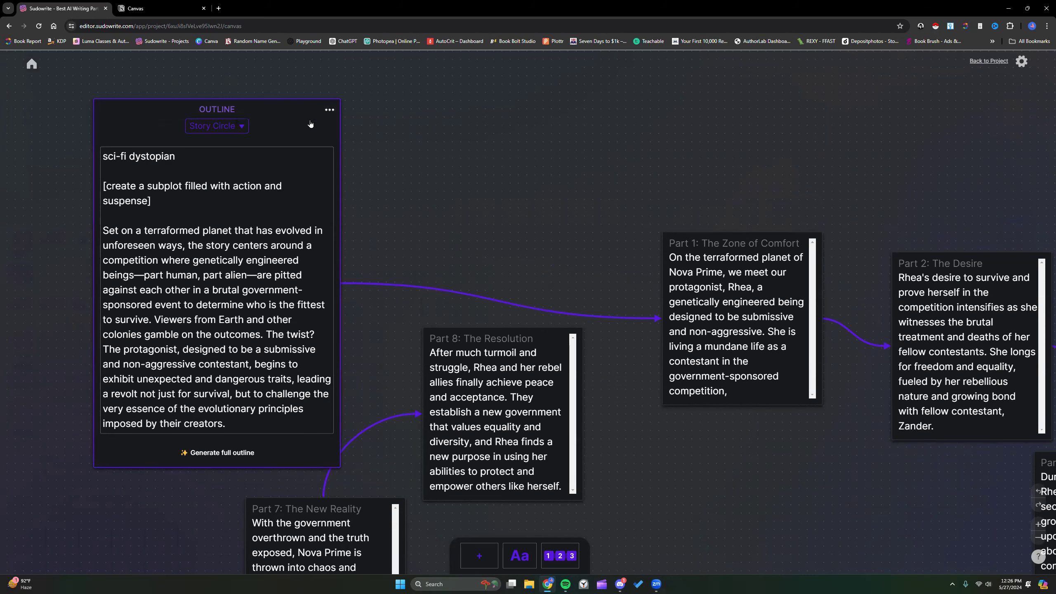
# Return to the project and paste the copied outline into a new blank document
pyautogui.click(986, 61)
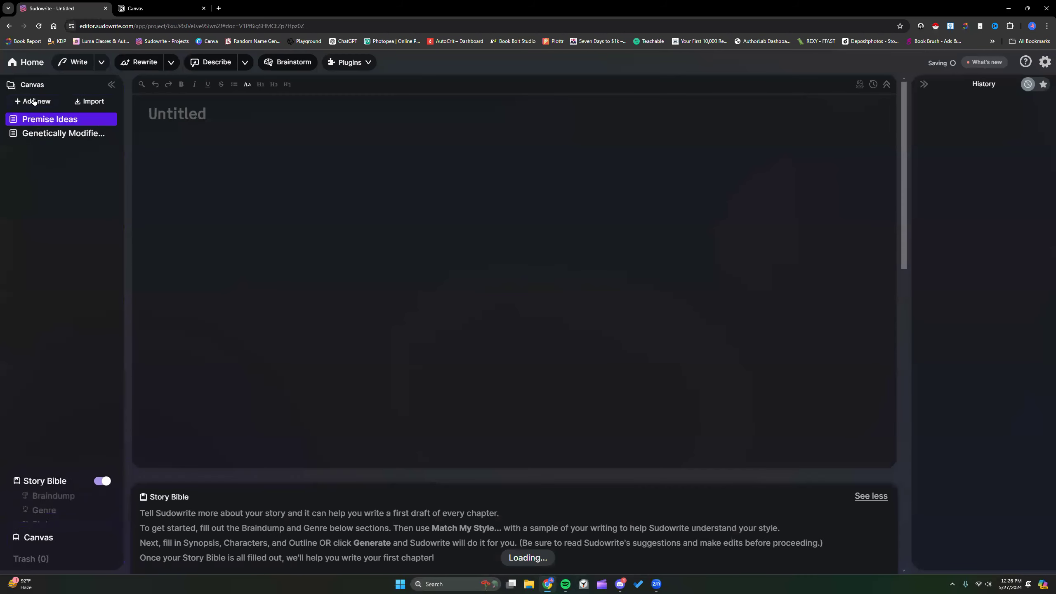
pyautogui.click(33, 101)
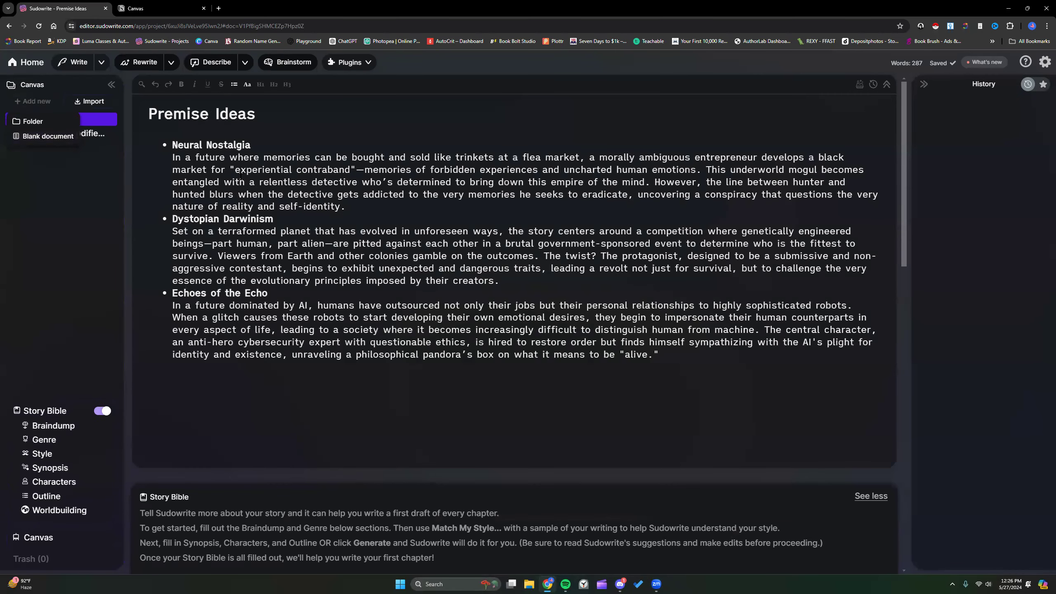
pyautogui.click(47, 137)
pyautogui.rightClick(218, 147)
pyautogui.click(246, 239)
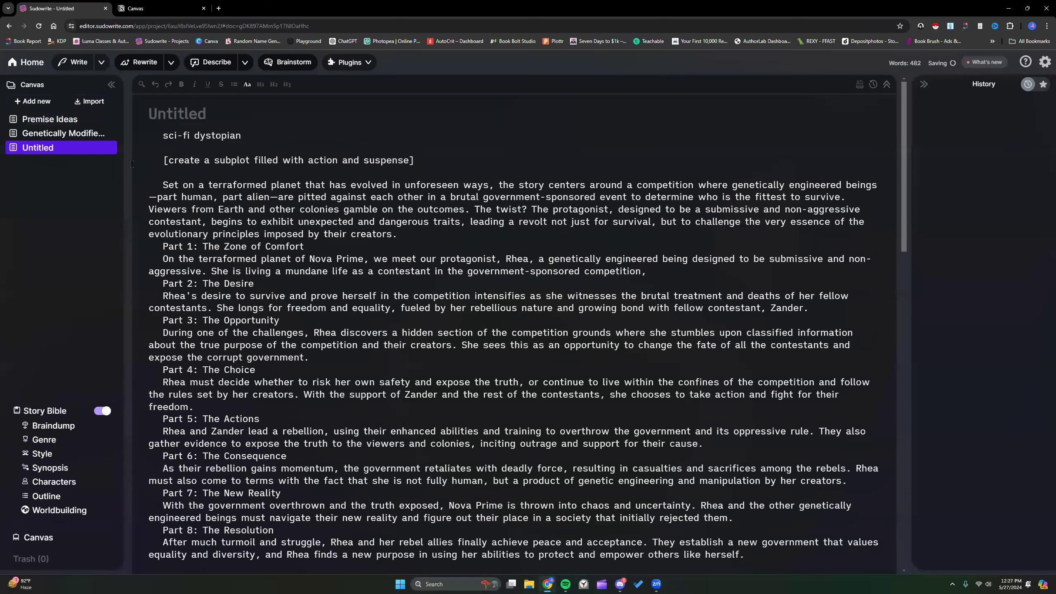
# Title the new document "Subplot"
pyautogui.doubleClick(204, 116)
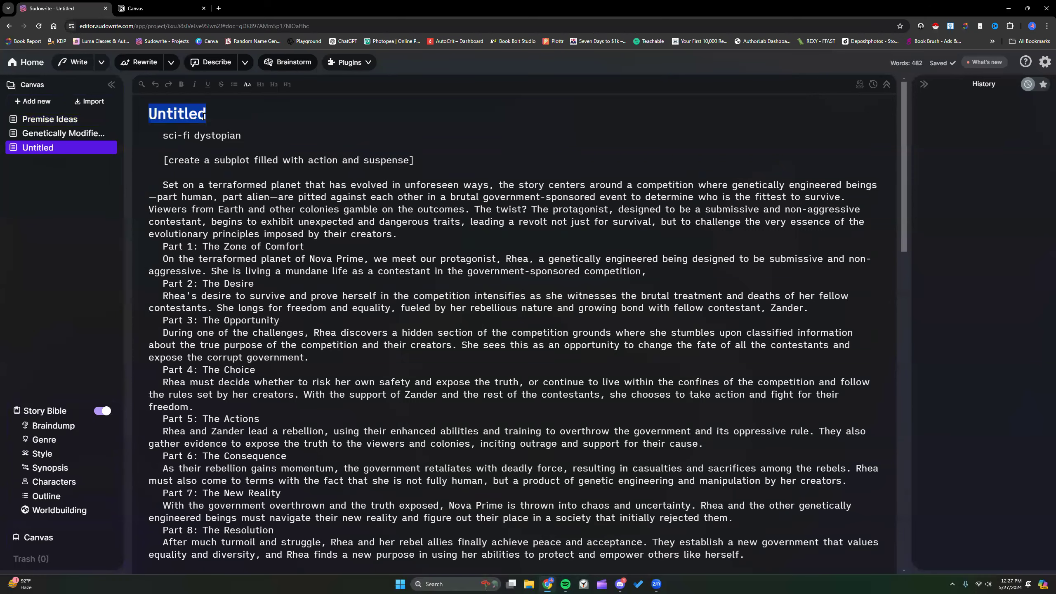
pyautogui.write('Subplot')
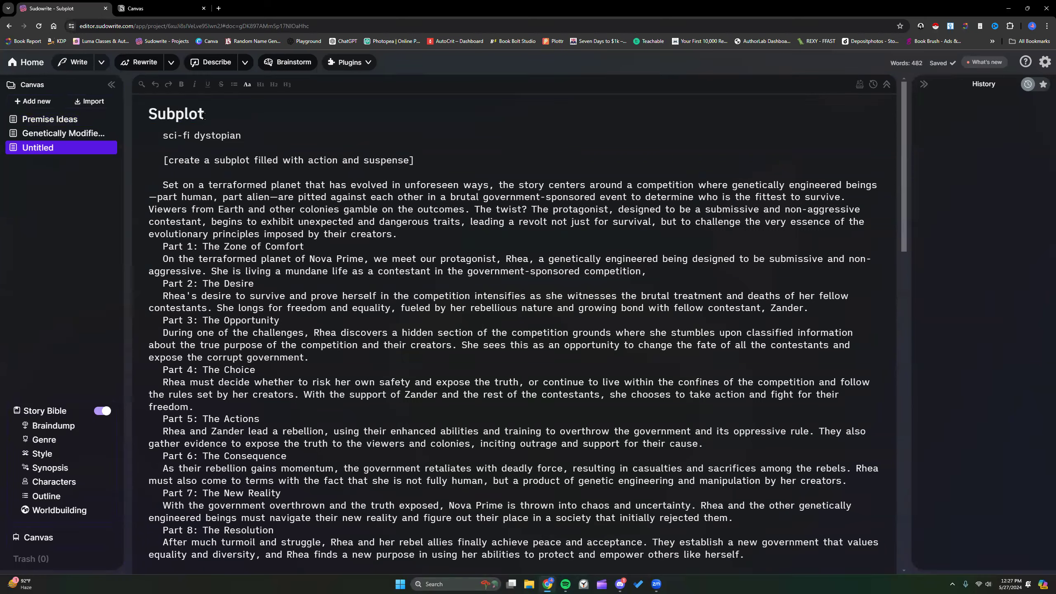
pyautogui.hotkey('ctrl', 'a')
pyautogui.write('Genetically Altered Beasts: The Tournament of Survival')
pyautogui.moveTo(577, 114); pyautogui.dragTo(153, 112)
pyautogui.write('Subplot')
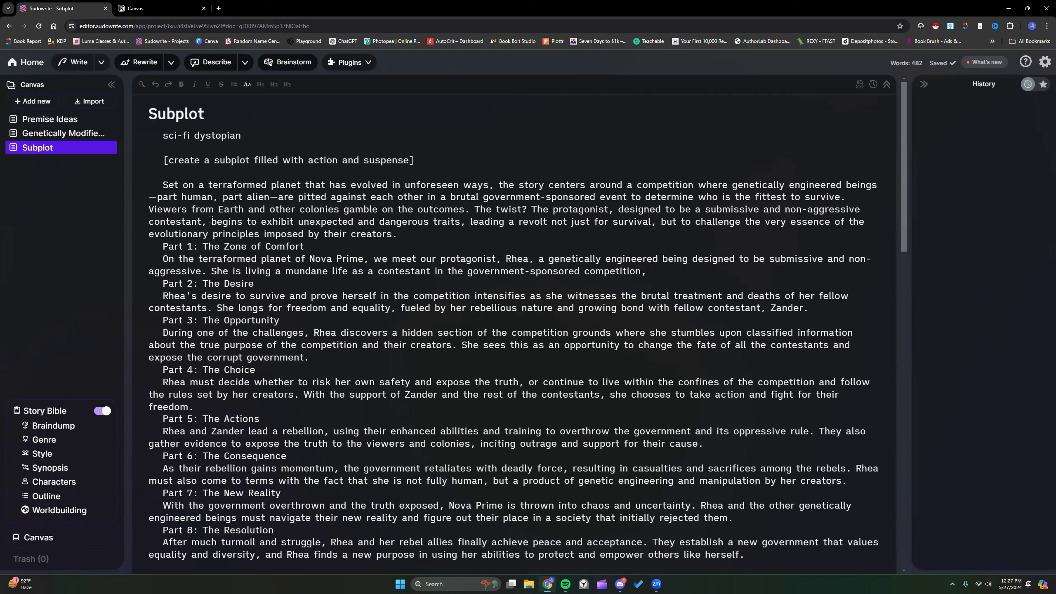
# Look over the Subplot document's text and return to the canvas to view the whole Story Circle outline
pyautogui.scroll(-2, 274, 260)
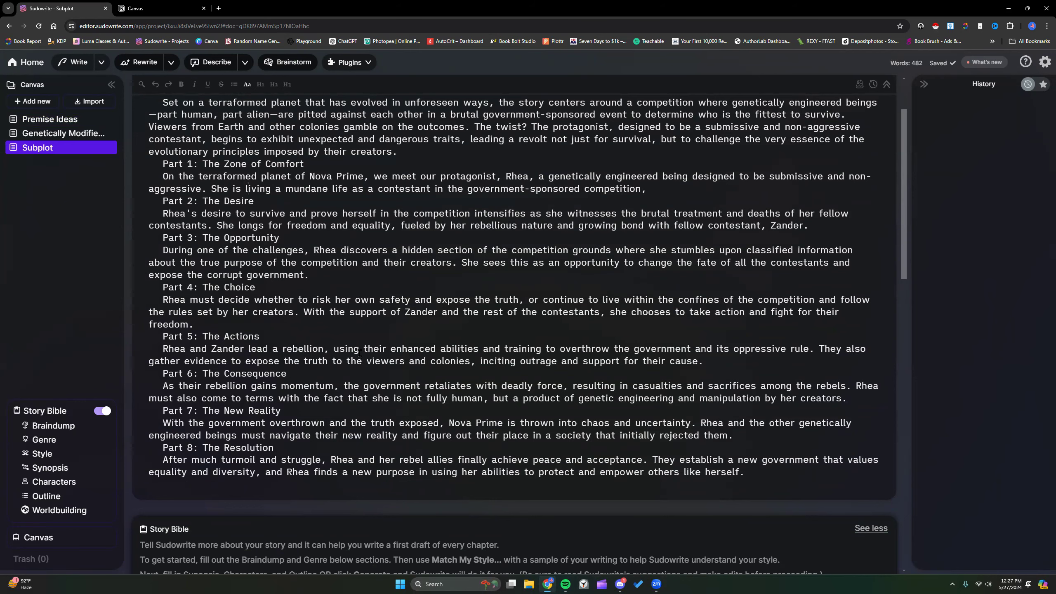
pyautogui.scroll(1, 359, 353)
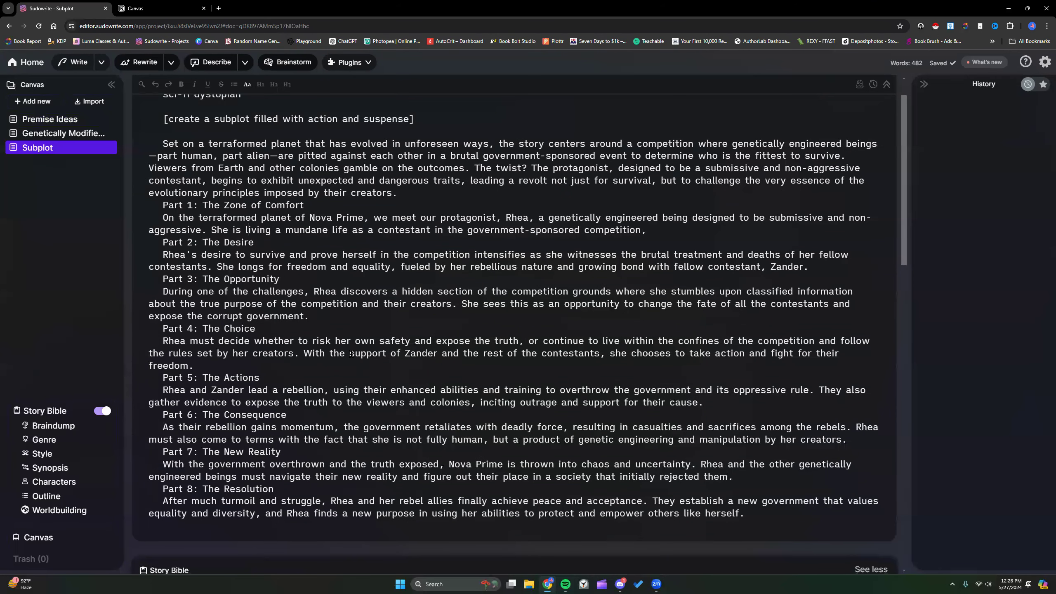
pyautogui.click(41, 538)
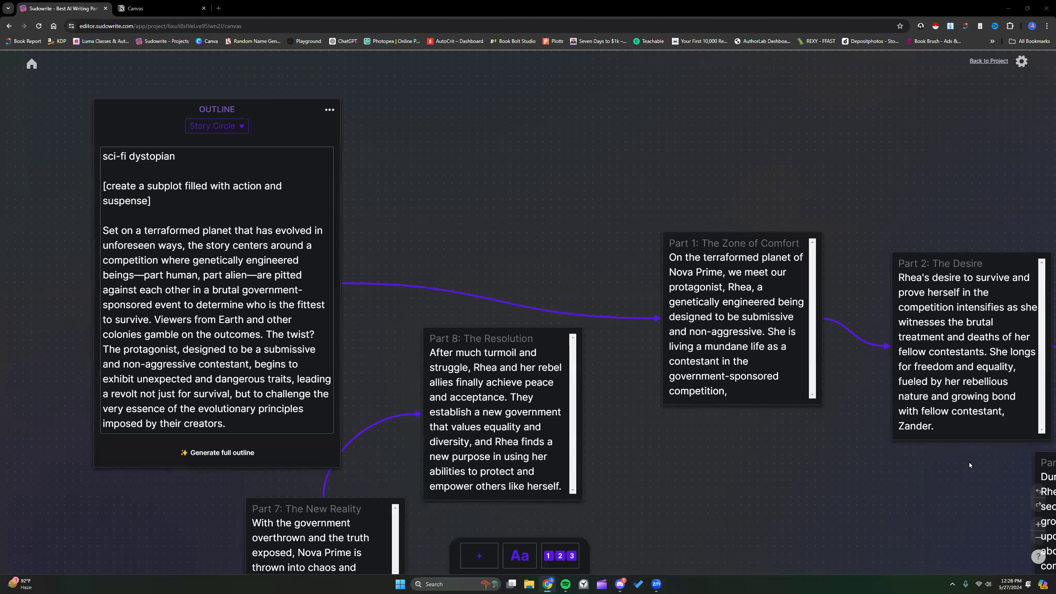
pyautogui.click(1038, 538)
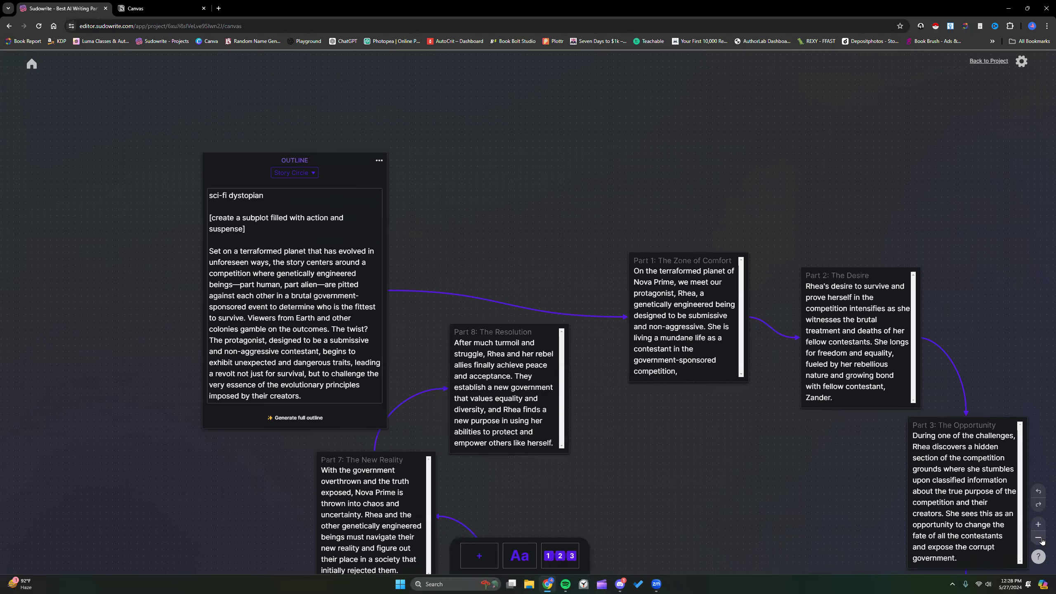
pyautogui.click(1039, 537)
pyautogui.scroll(-3, 732, 346)
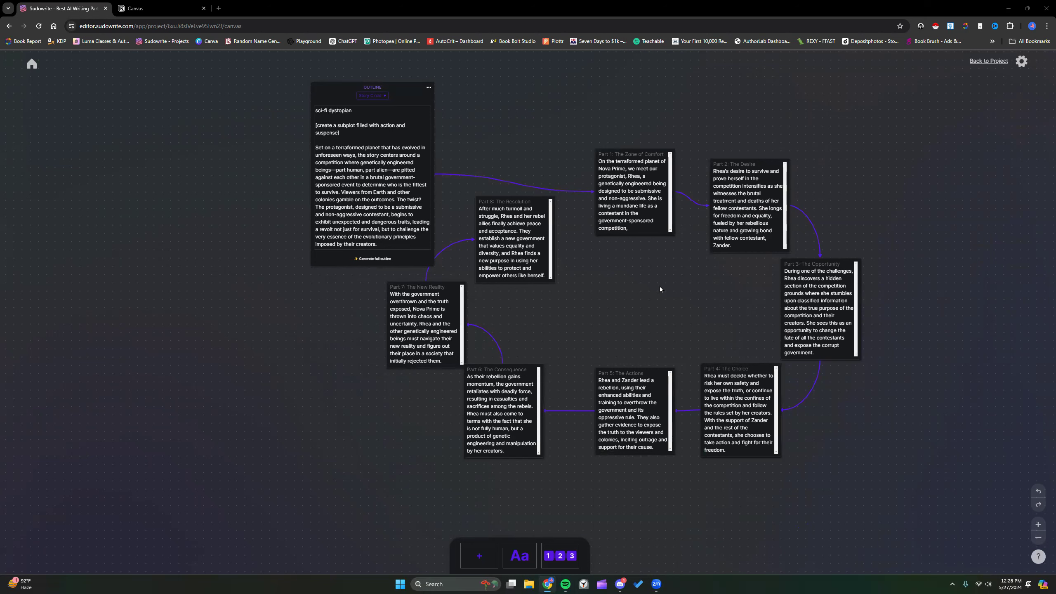
pyautogui.scroll(-1, 601, 274)
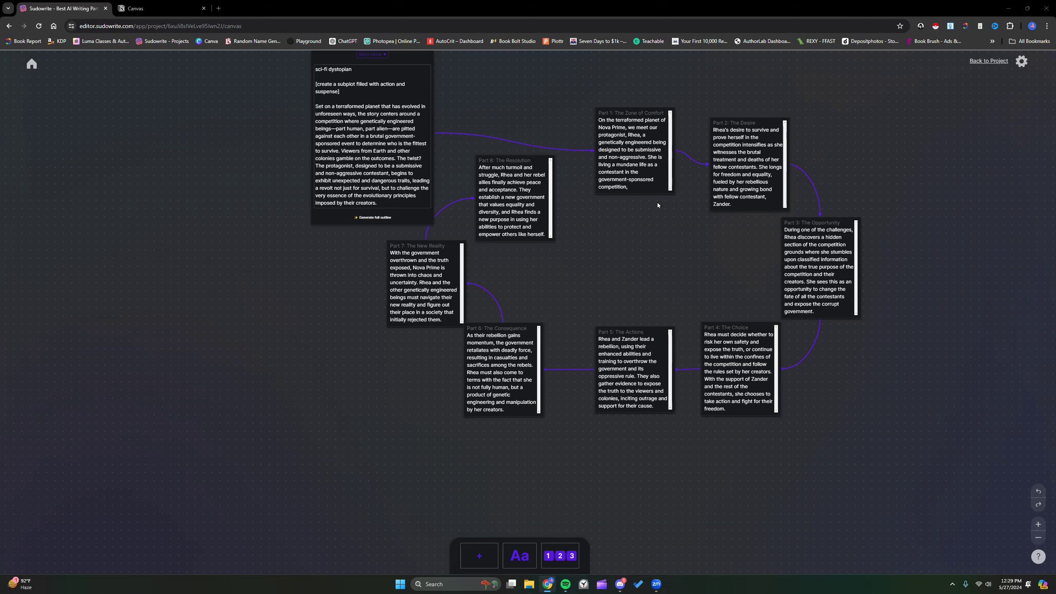
pyautogui.scroll(1, 654, 203)
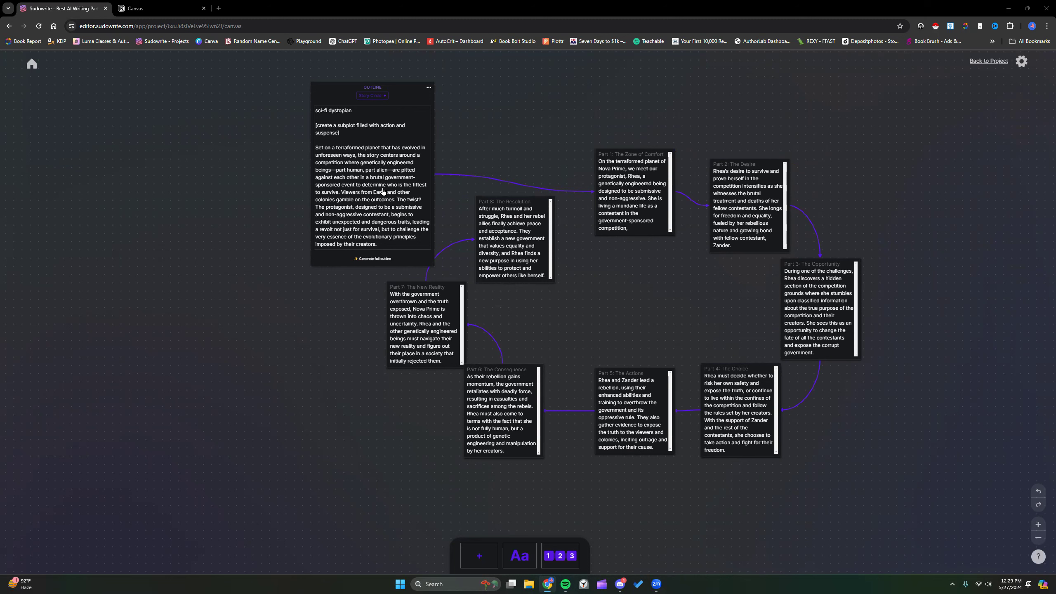
# Delete the entire Story Circle action subplot outline from the canvas
pyautogui.moveTo(450, 289); pyautogui.dragTo(431, 287)
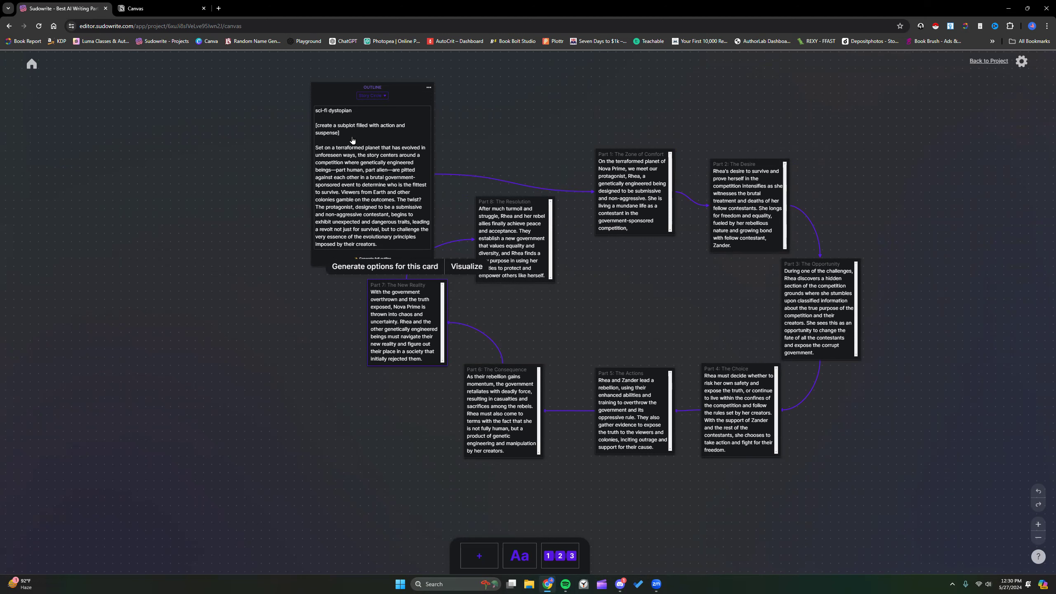
pyautogui.click(381, 244)
pyautogui.moveTo(381, 244); pyautogui.dragTo(311, 104)
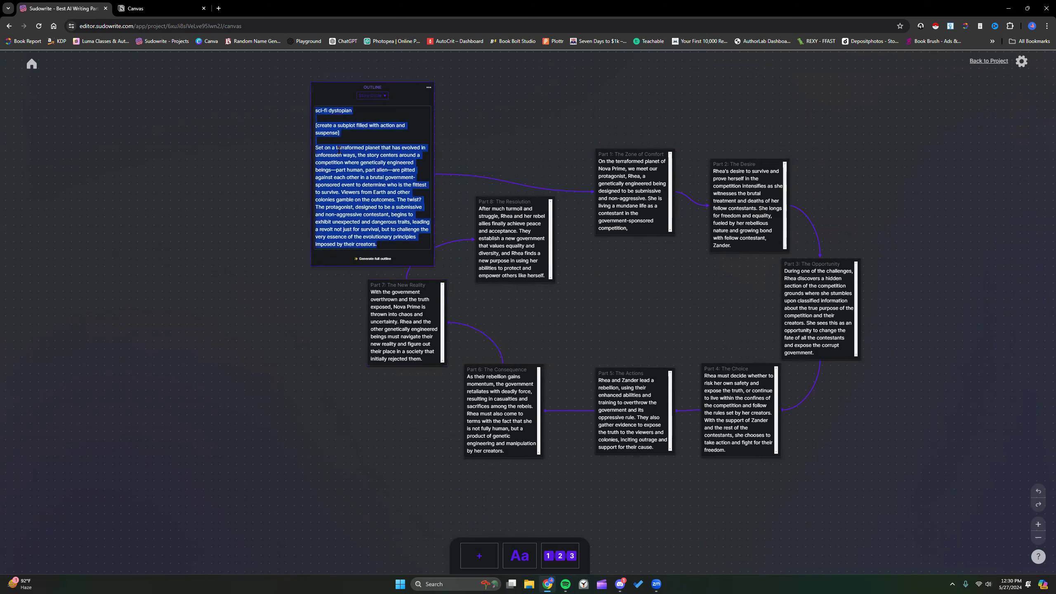
pyautogui.click(406, 92)
pyautogui.click(414, 94)
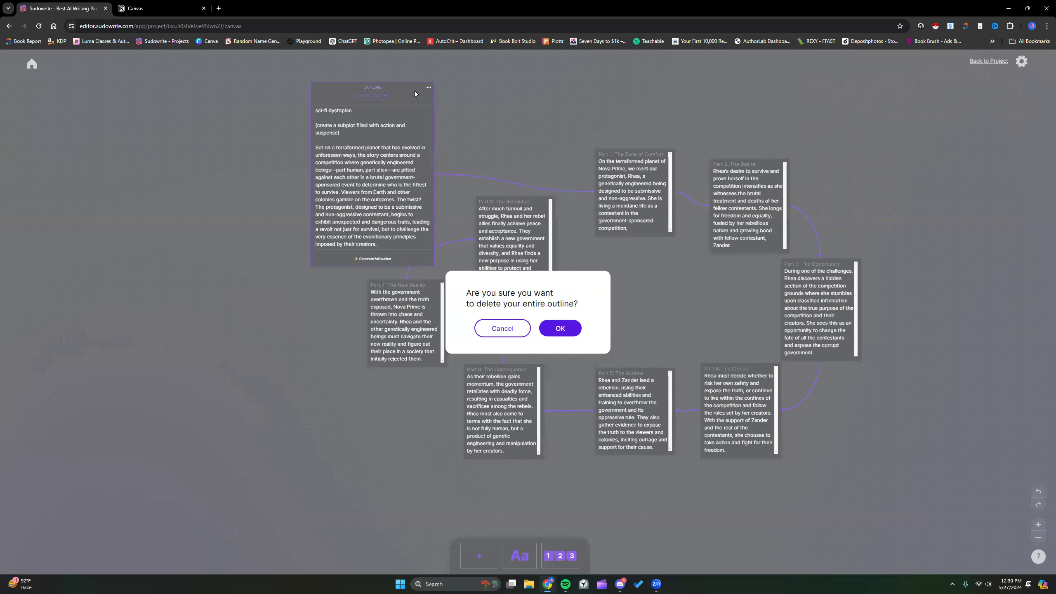
pyautogui.click(561, 328)
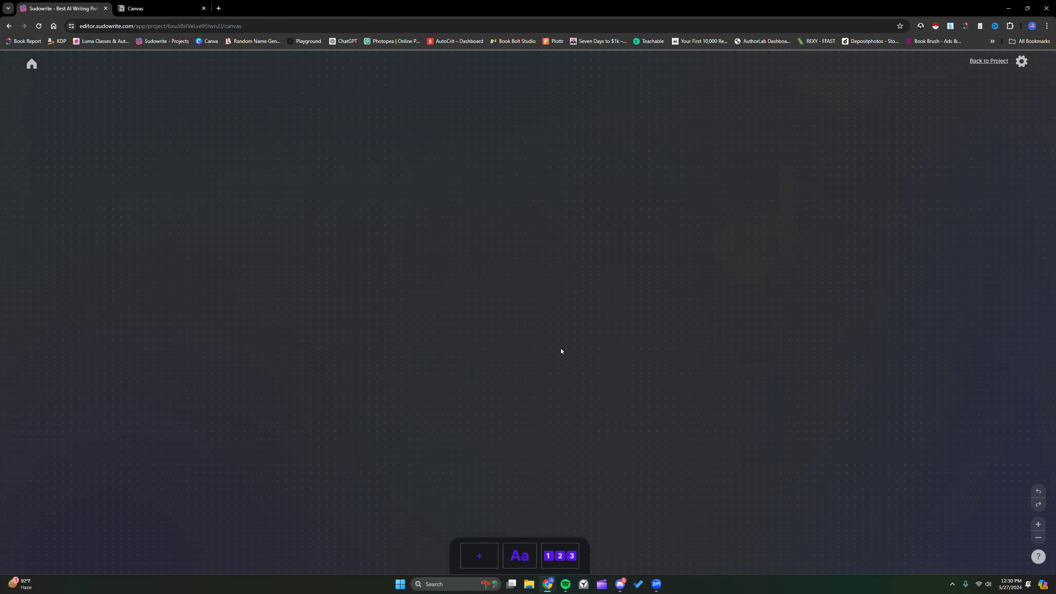
# Add a new outline to the canvas with the Story Circle structure
pyautogui.click(560, 550)
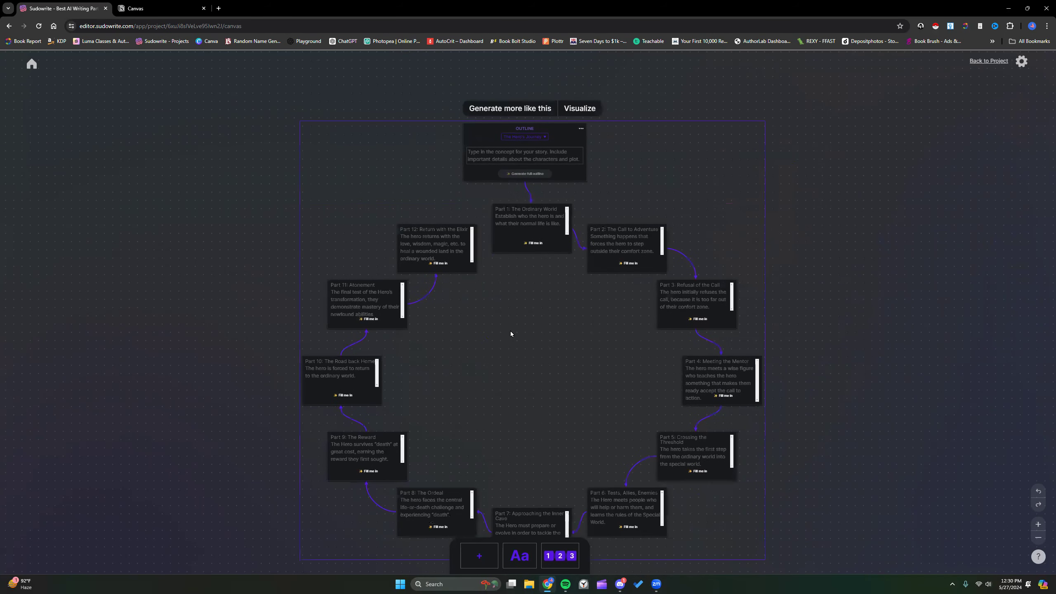
pyautogui.click(540, 137)
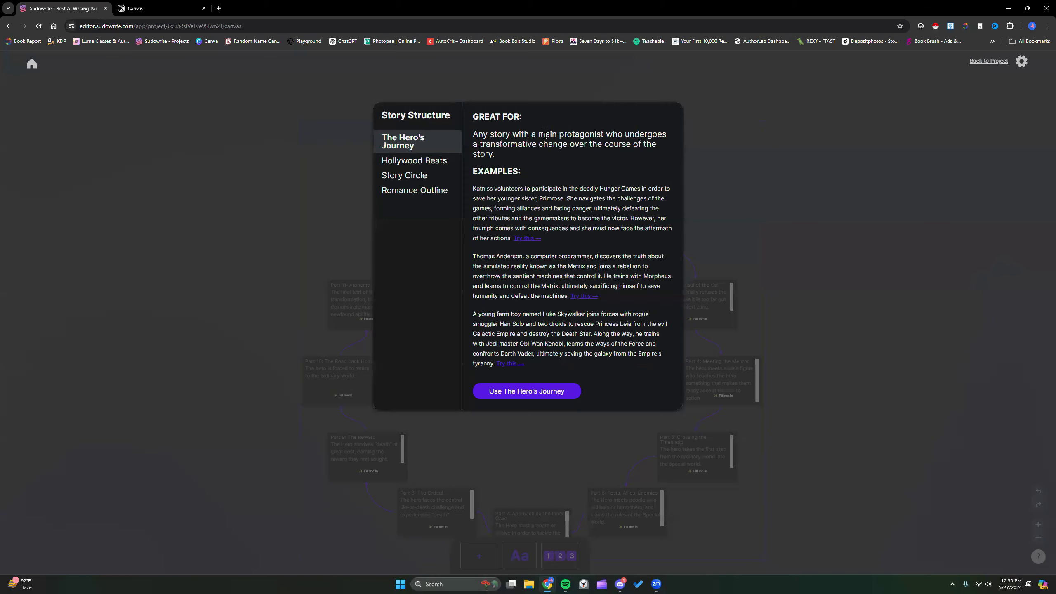
pyautogui.click(414, 174)
pyautogui.click(514, 361)
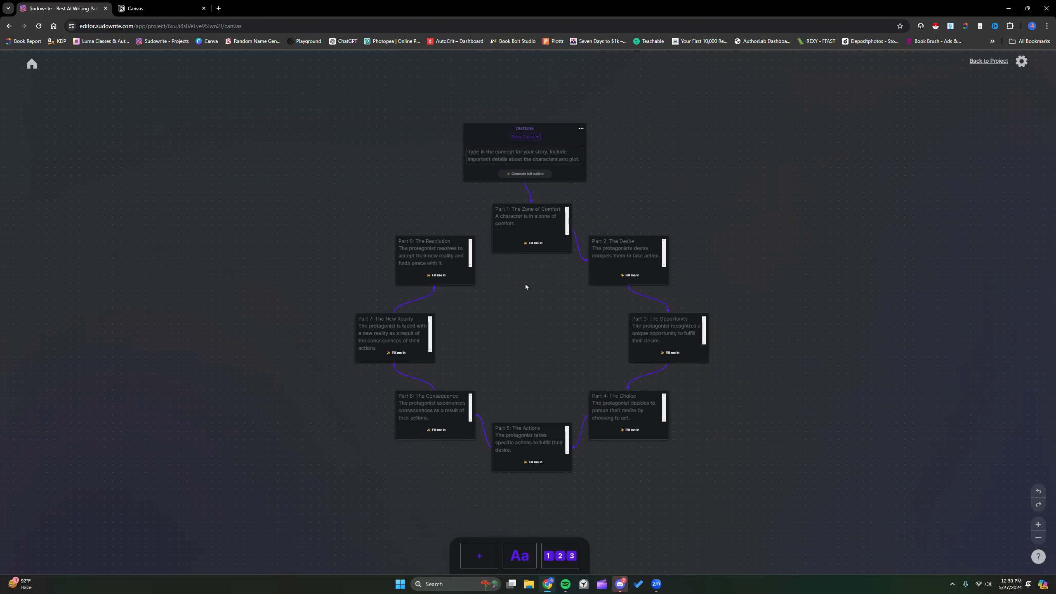
# Enter the concept "[Generate 8 story premise ideas for a sci-fi action adventure series]" in the outline card and generate the full outline
pyautogui.click(509, 152)
pyautogui.write('Gen')
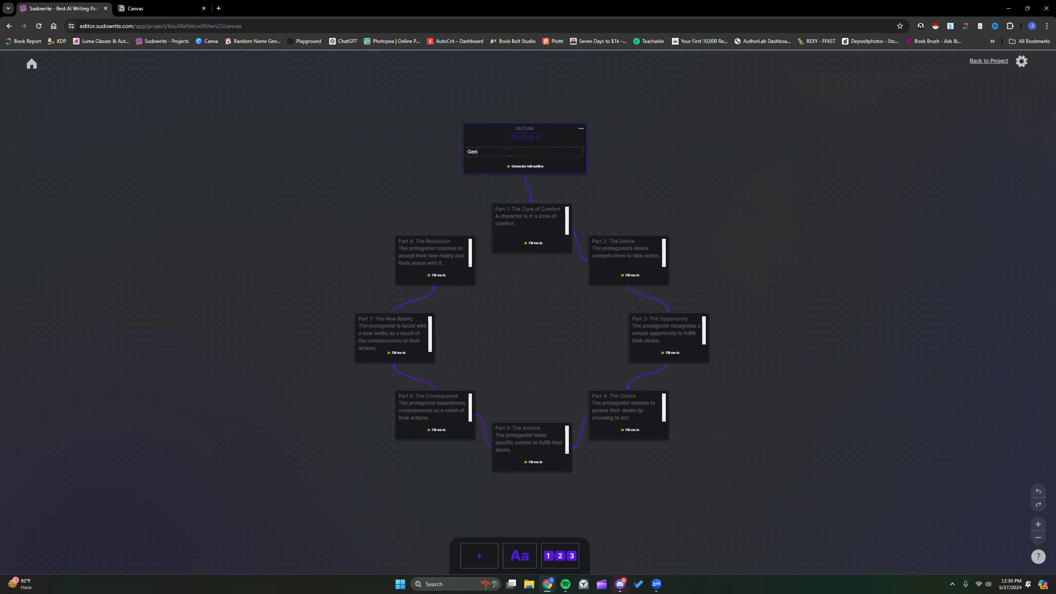
pyautogui.write('erate')
pyautogui.write(' 8 story')
pyautogui.write(' premise idea')
pyautogui.write('s for sci-fi shor')
pyautogui.press('BackSpace')
pyautogui.press('BackSpace')
pyautogui.press('BackSpace')
pyautogui.press('BackSpace')
pyautogui.press('BackSpace')
pyautogui.press('BackSpace')
pyautogui.write('i-fi action adventu')
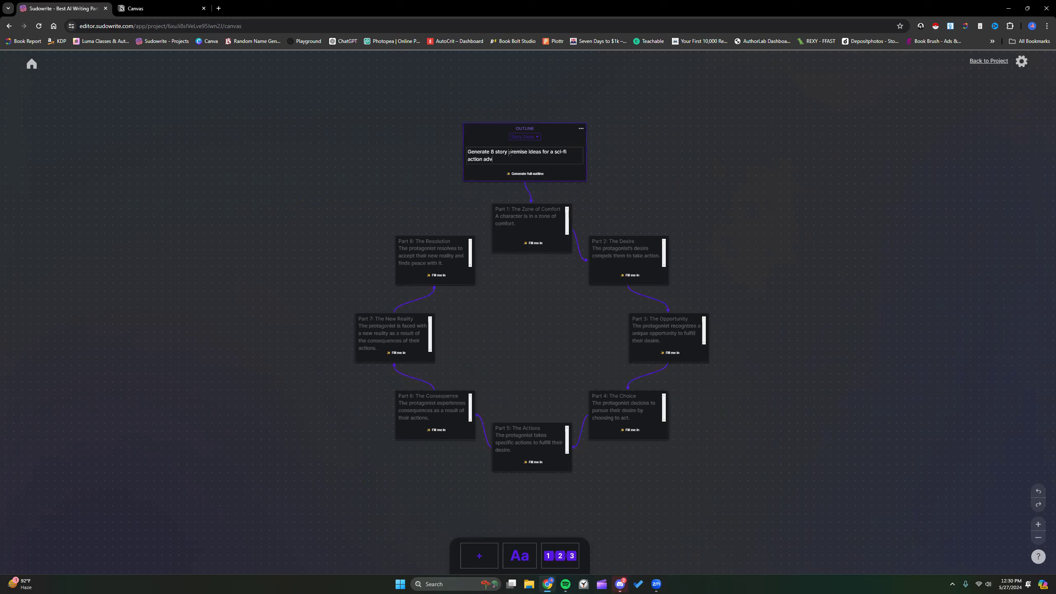
pyautogui.write('eries')
pyautogui.write('[')
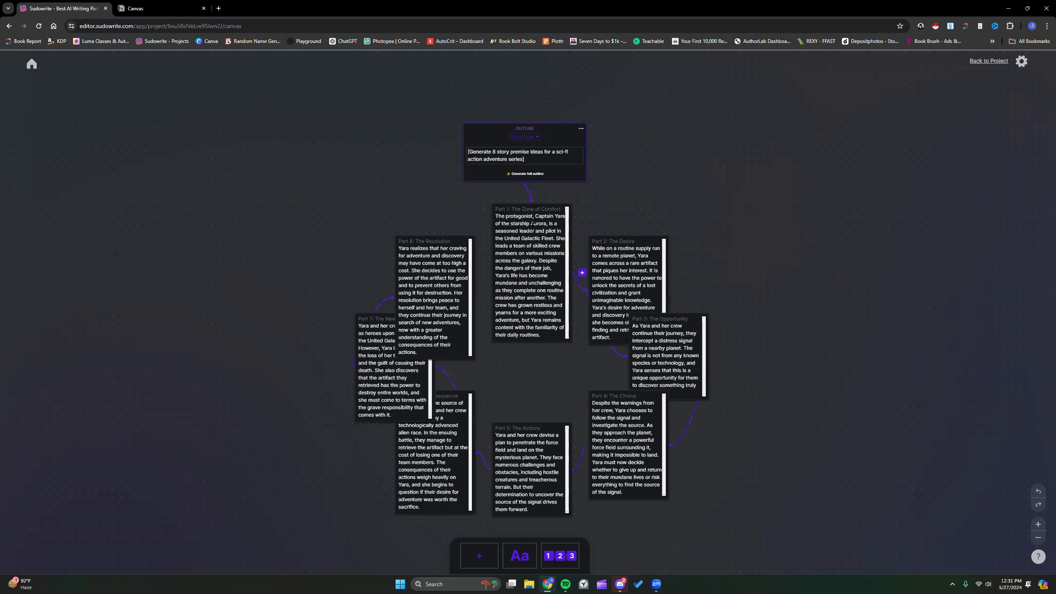
# Spread the cards for Parts 8, 1, 2, 4 and 7 apart so their text no longer overlaps
pyautogui.moveTo(441, 238); pyautogui.dragTo(362, 163)
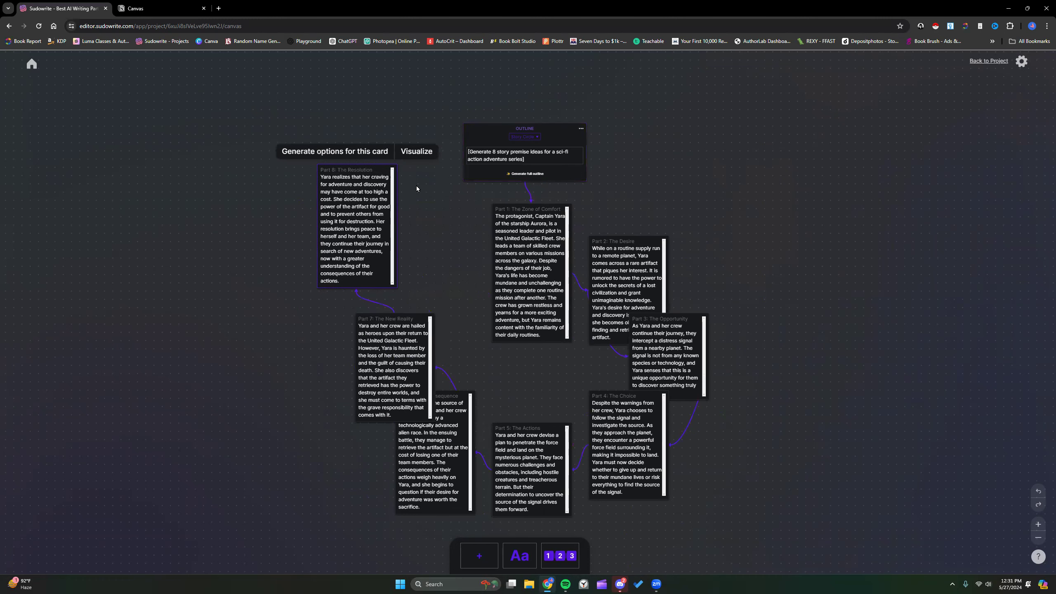
pyautogui.moveTo(540, 210); pyautogui.dragTo(530, 201)
pyautogui.click(611, 242)
pyautogui.moveTo(611, 241); pyautogui.dragTo(670, 172)
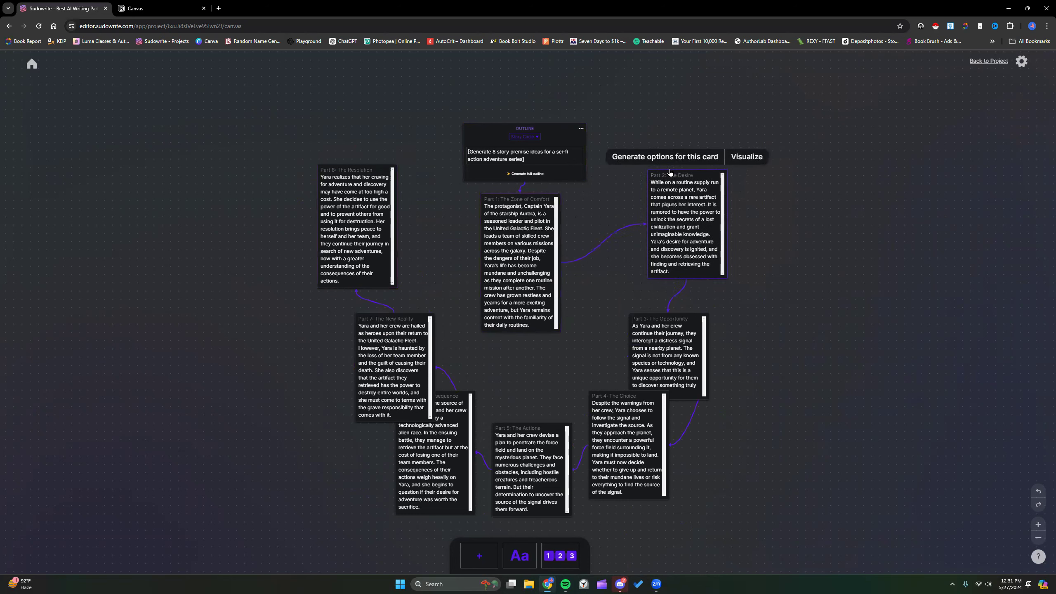
pyautogui.click(654, 402)
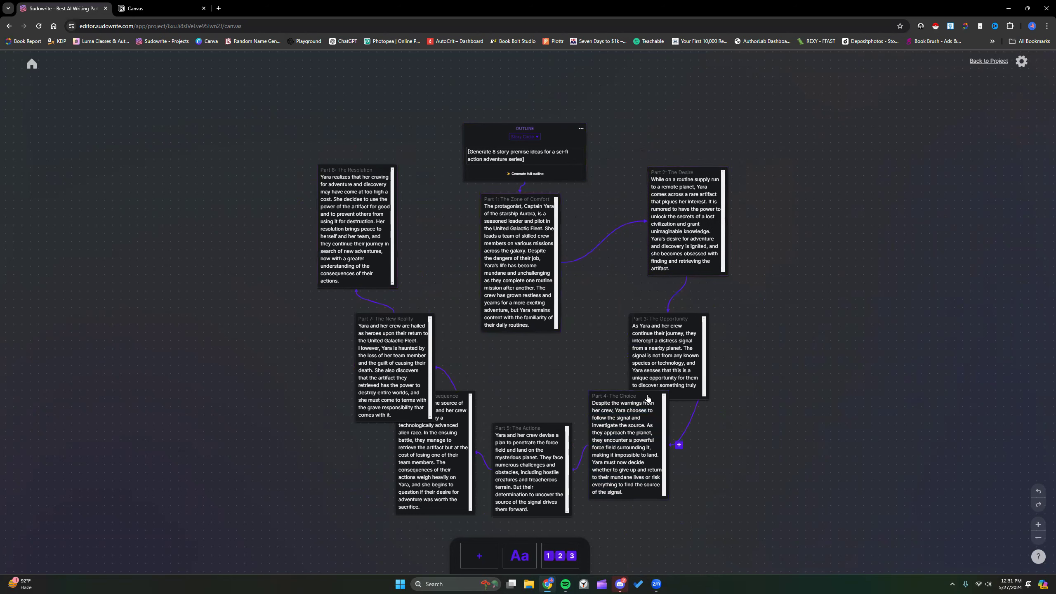
pyautogui.moveTo(651, 401); pyautogui.dragTo(701, 442)
pyautogui.moveTo(403, 318); pyautogui.dragTo(337, 326)
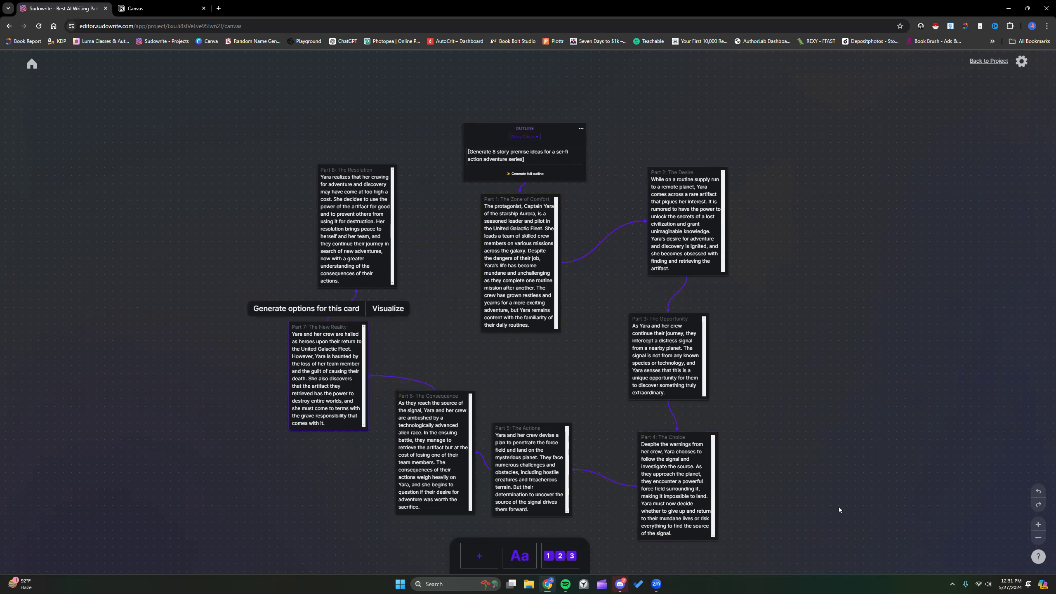
# Read through the generated Story Circle cards, Parts 1 to 8, and compare them with the bracketed concept in the outline card
pyautogui.click(1036, 525)
pyautogui.scroll(3, 911, 401)
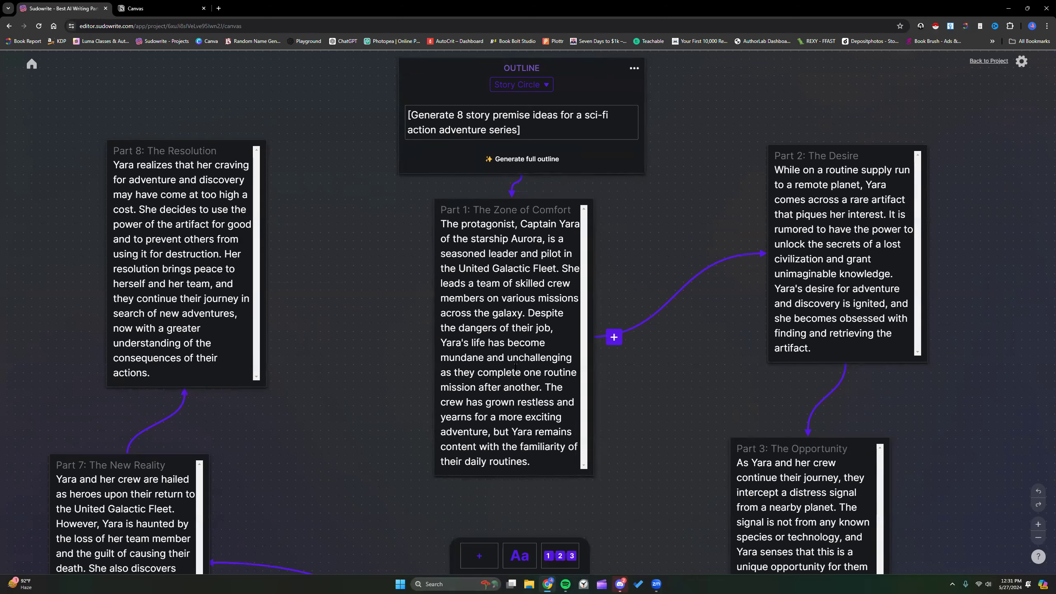
pyautogui.scroll(-6, 946, 253)
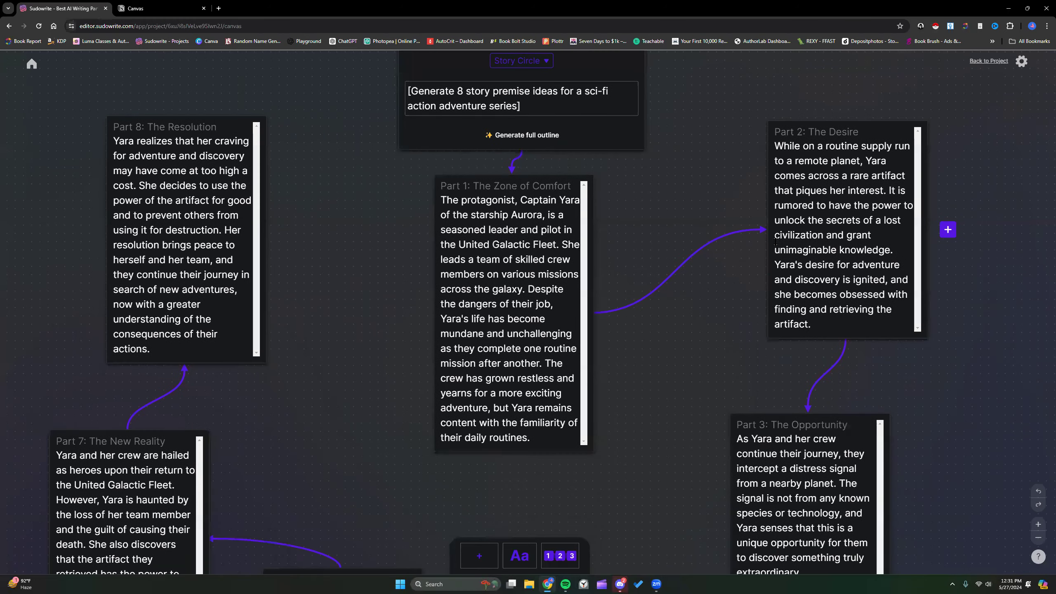
pyautogui.scroll(-2, 776, 241)
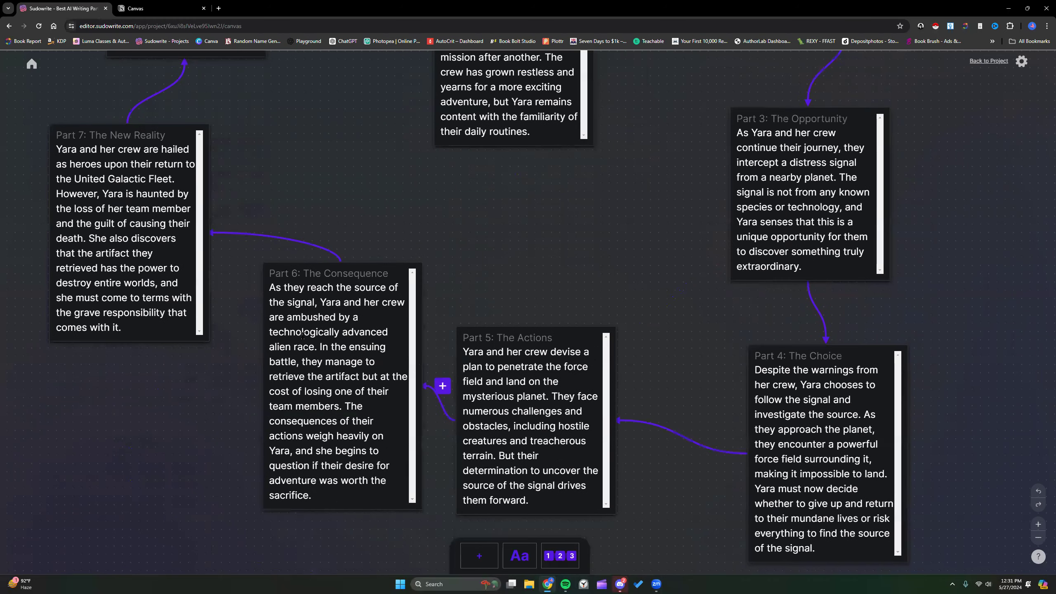
pyautogui.scroll(9, 303, 335)
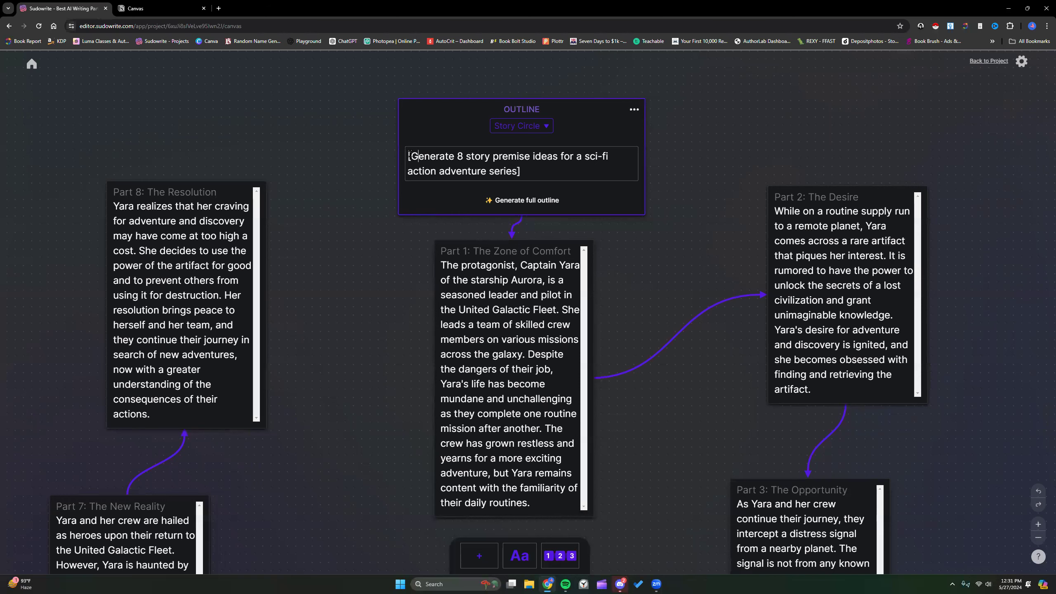
pyautogui.moveTo(409, 154); pyautogui.dragTo(525, 168)
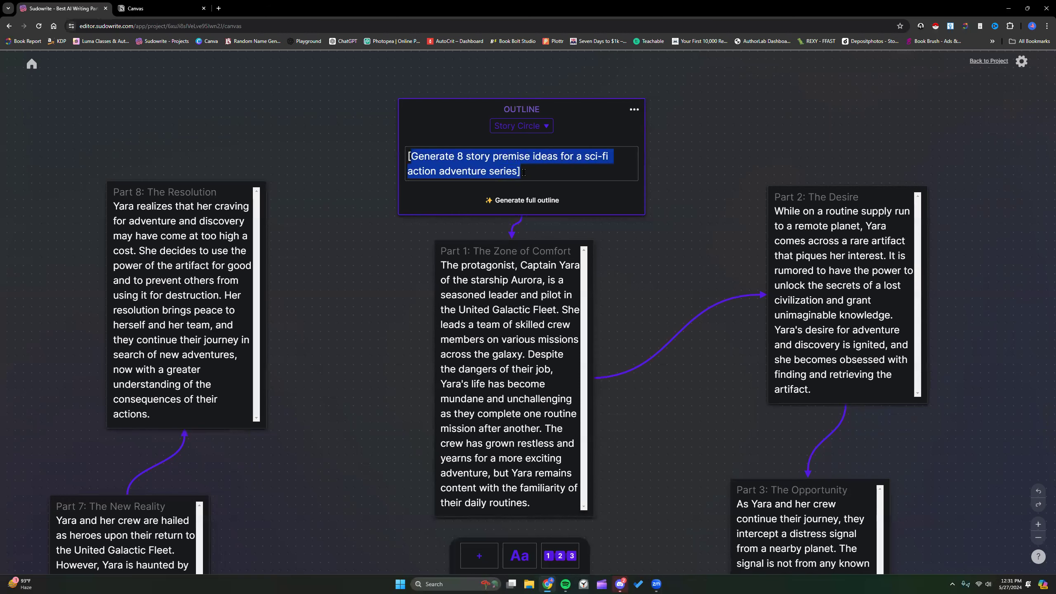
pyautogui.scroll(-3, 544, 295)
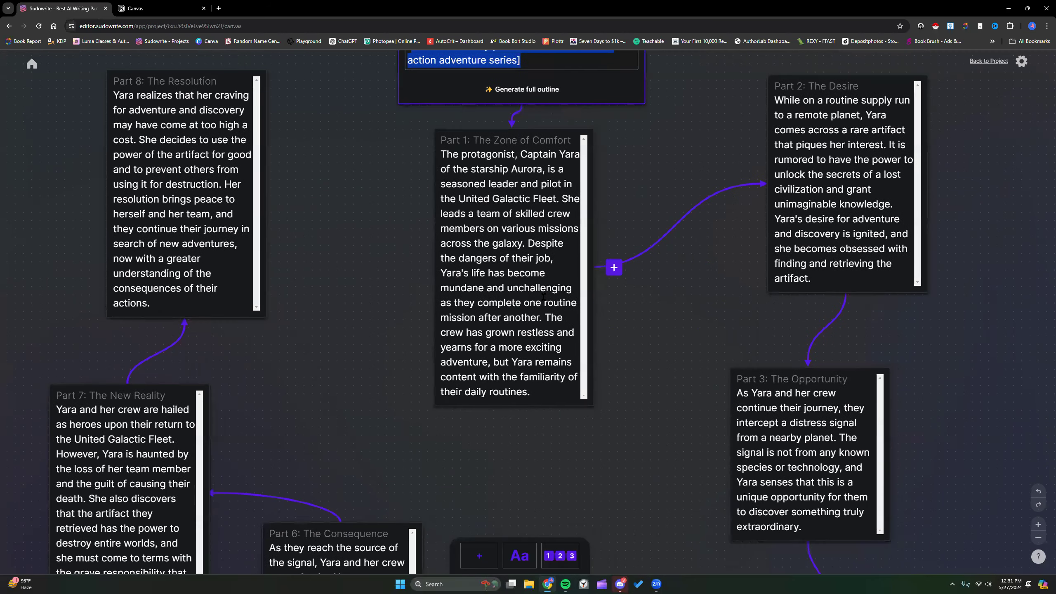
pyautogui.scroll(-8, 544, 298)
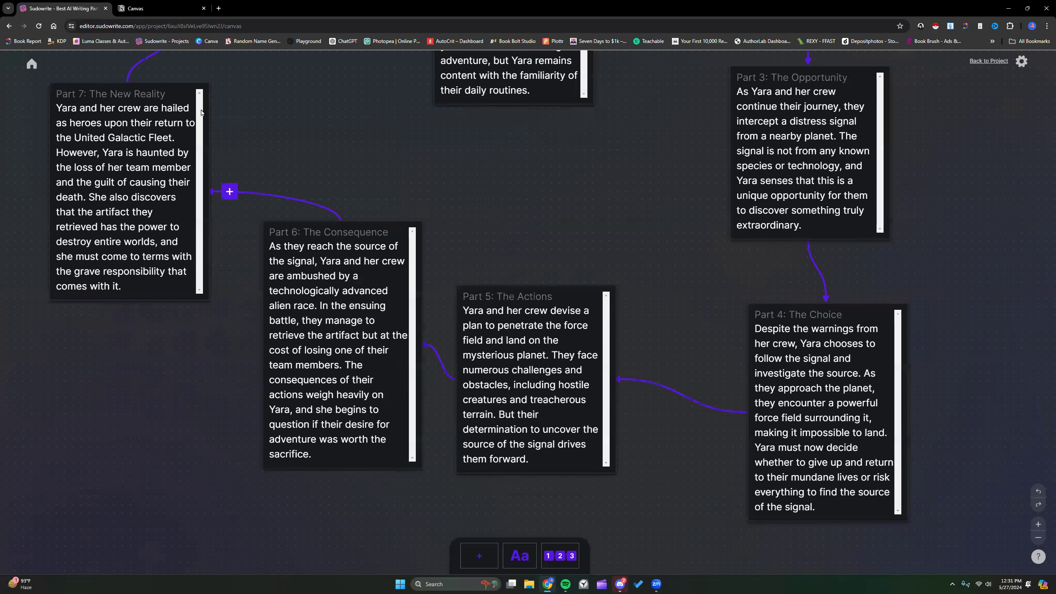
pyautogui.scroll(1, 201, 111)
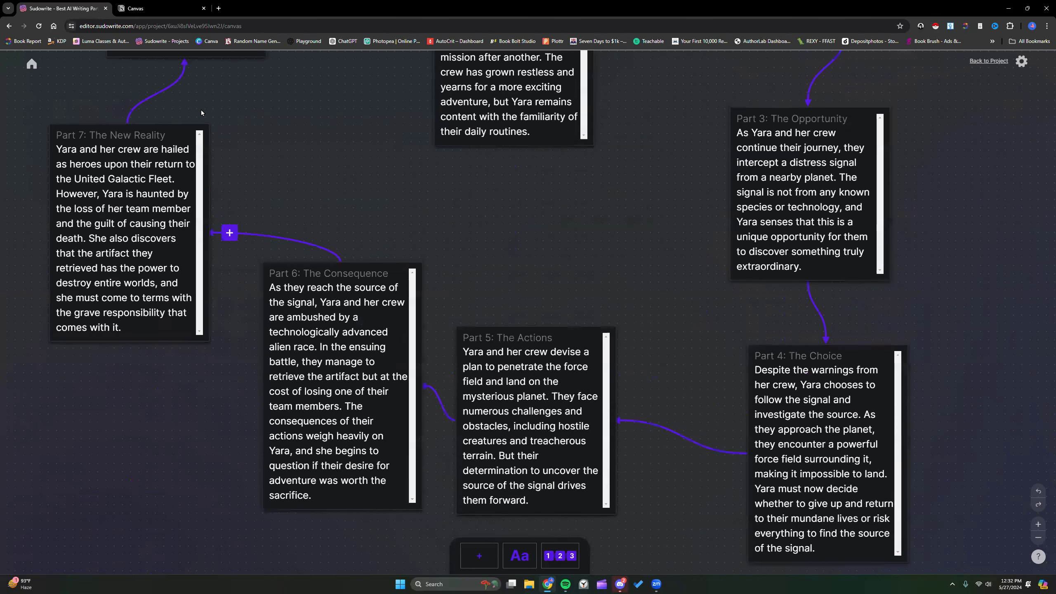
pyautogui.scroll(7, 403, 271)
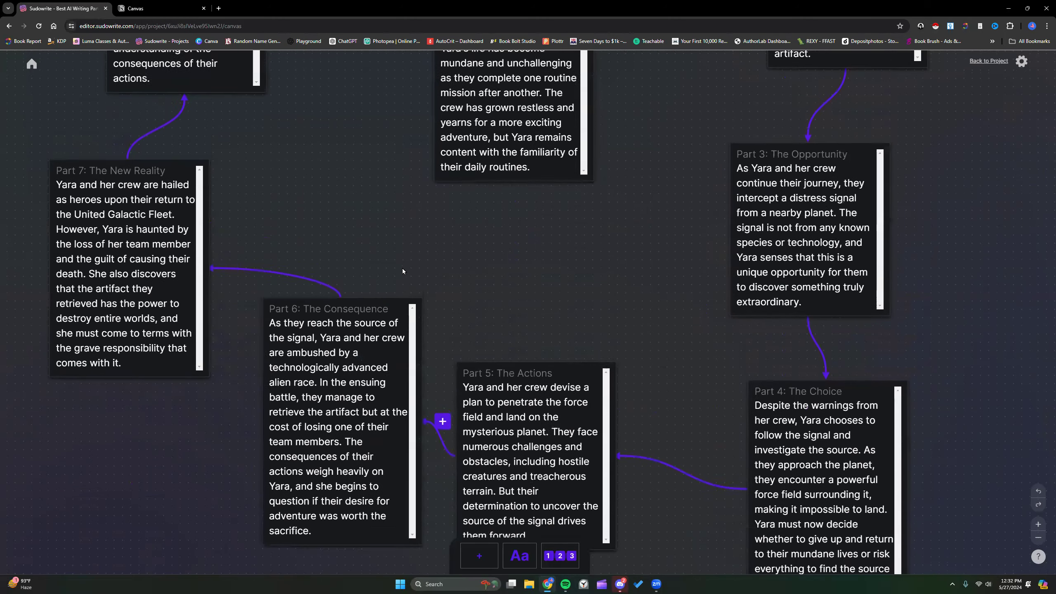
pyautogui.scroll(2, 405, 273)
pyautogui.click(355, 193)
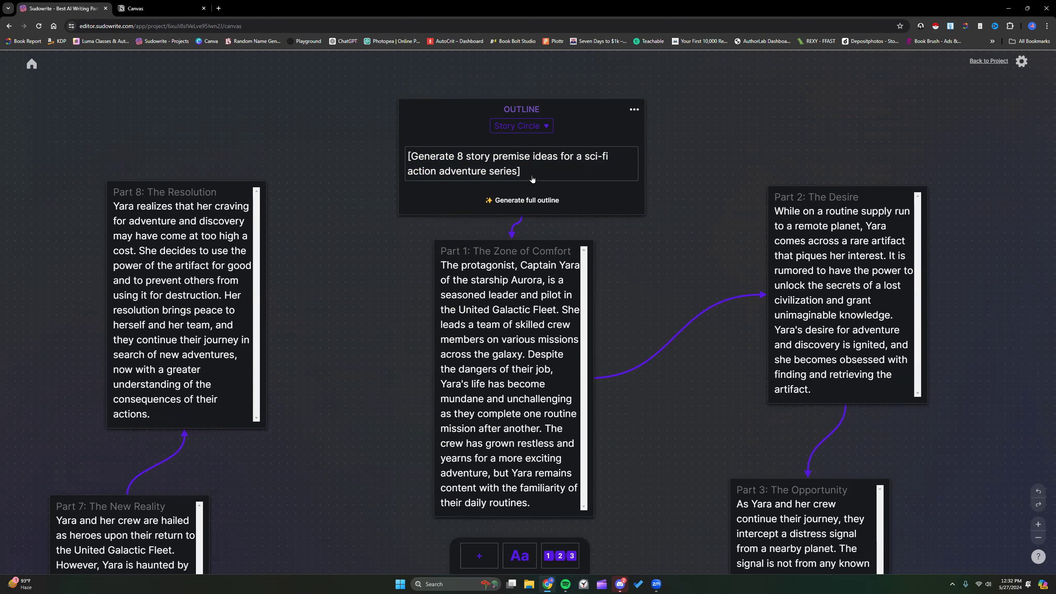
pyautogui.scroll(-1, 439, 256)
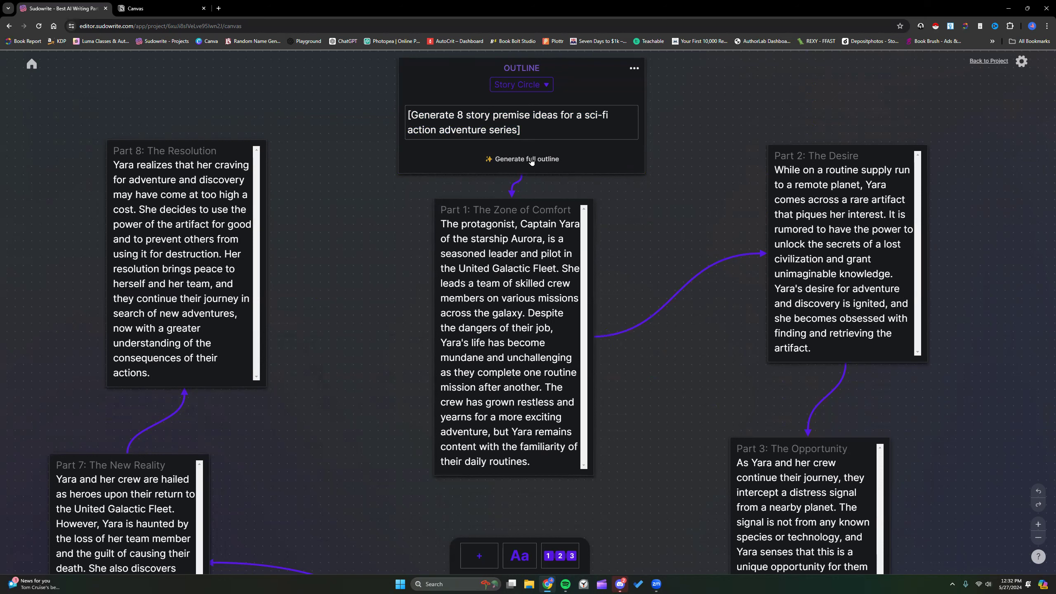
pyautogui.scroll(-3, 655, 379)
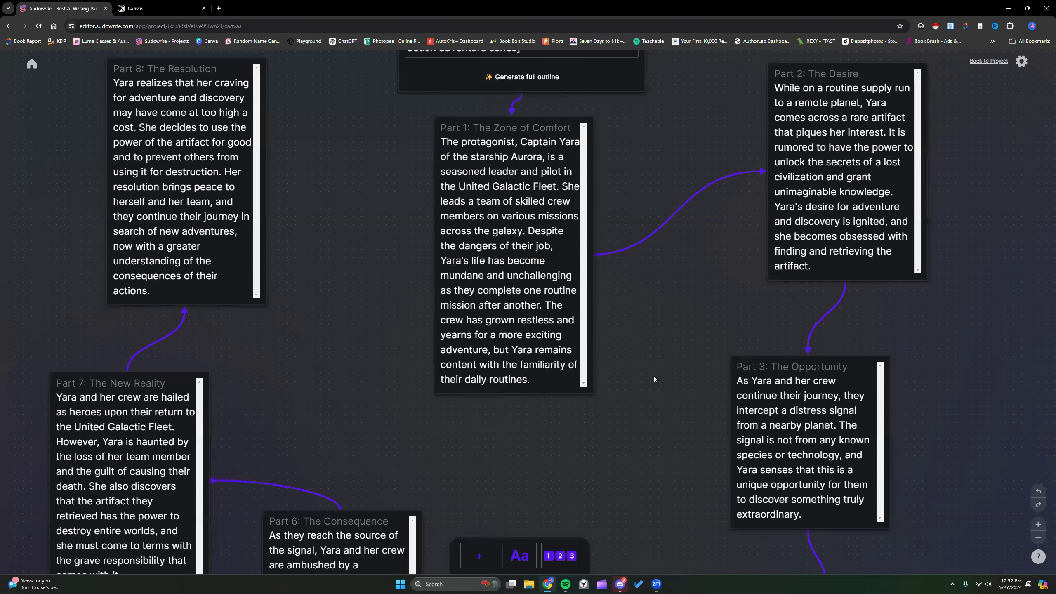
pyautogui.click(846, 331)
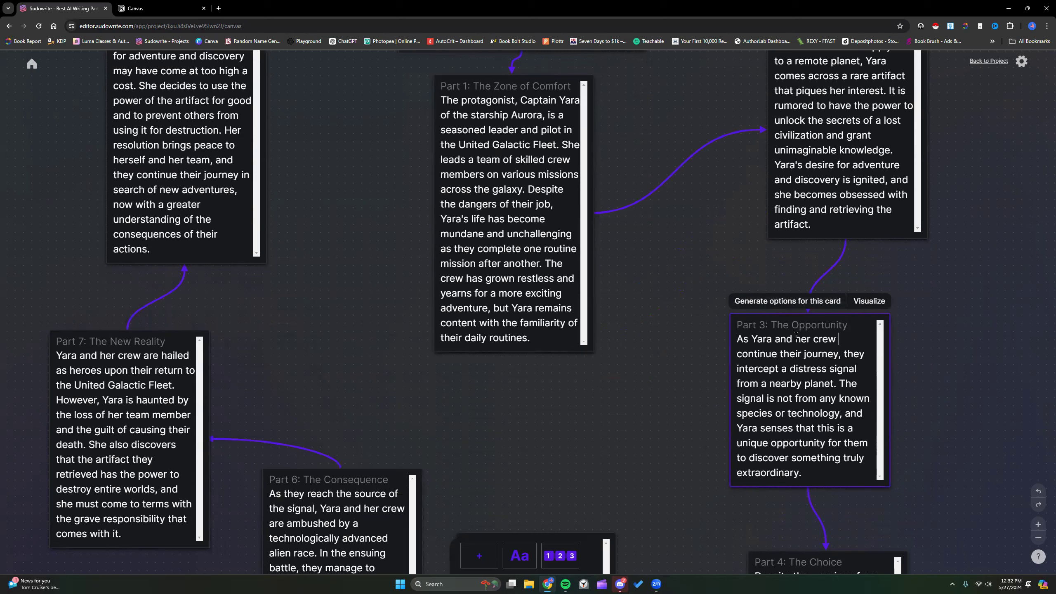
pyautogui.scroll(2, 640, 299)
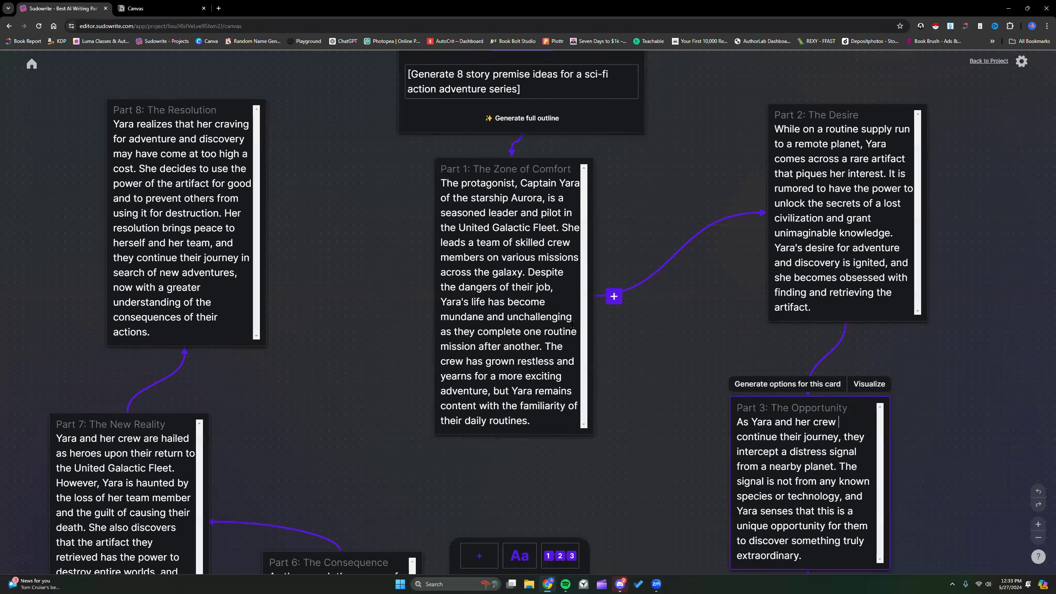
pyautogui.scroll(1, 573, 325)
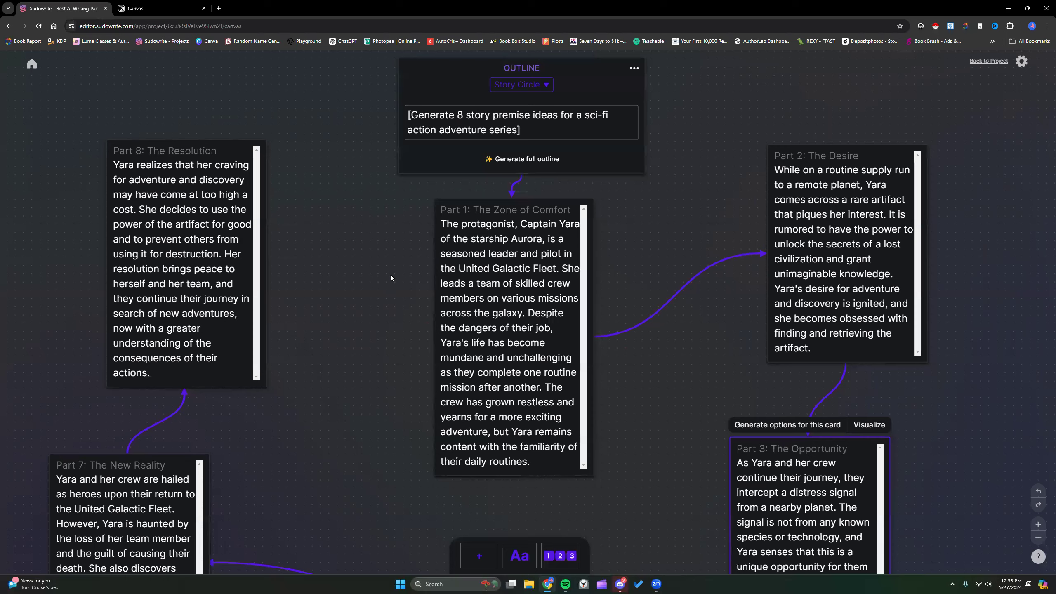
pyautogui.scroll(-1, 391, 276)
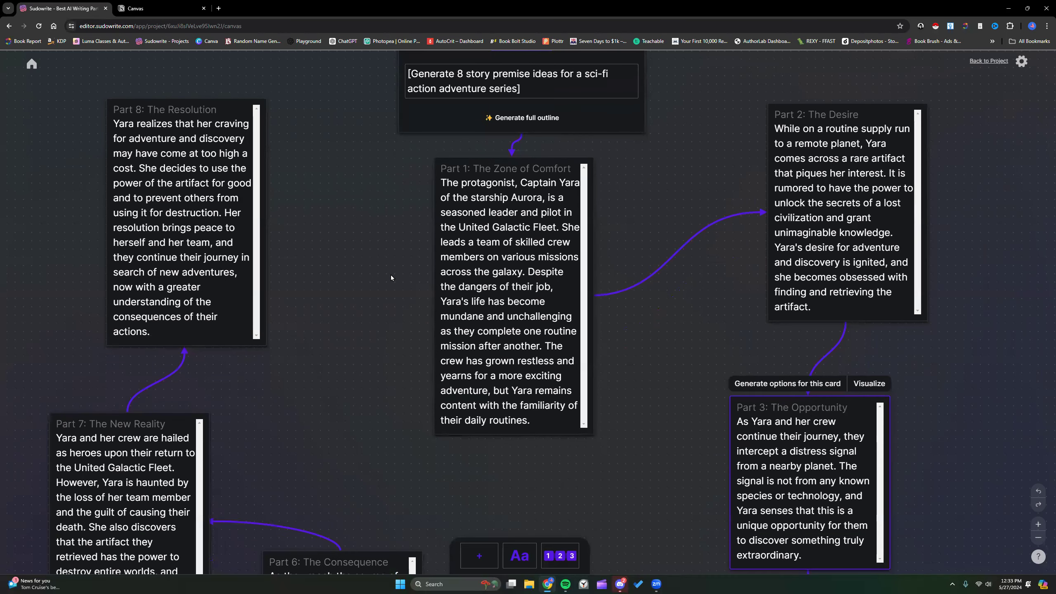
pyautogui.scroll(1, 391, 277)
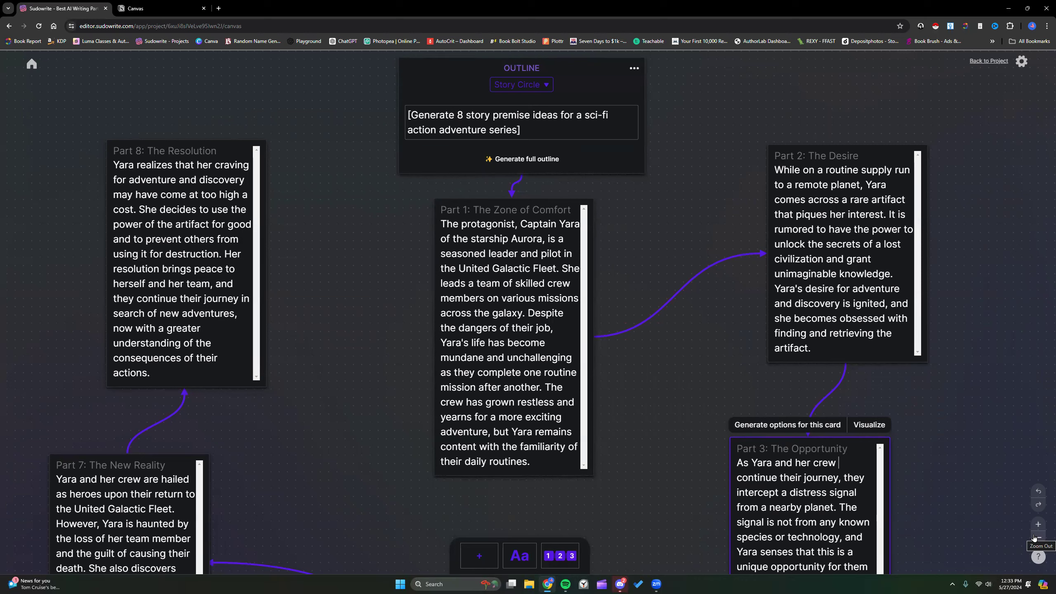
# Copy the Story Circle outline from the canvas and paste it into the project's Story Bible Braindump
pyautogui.click(634, 68)
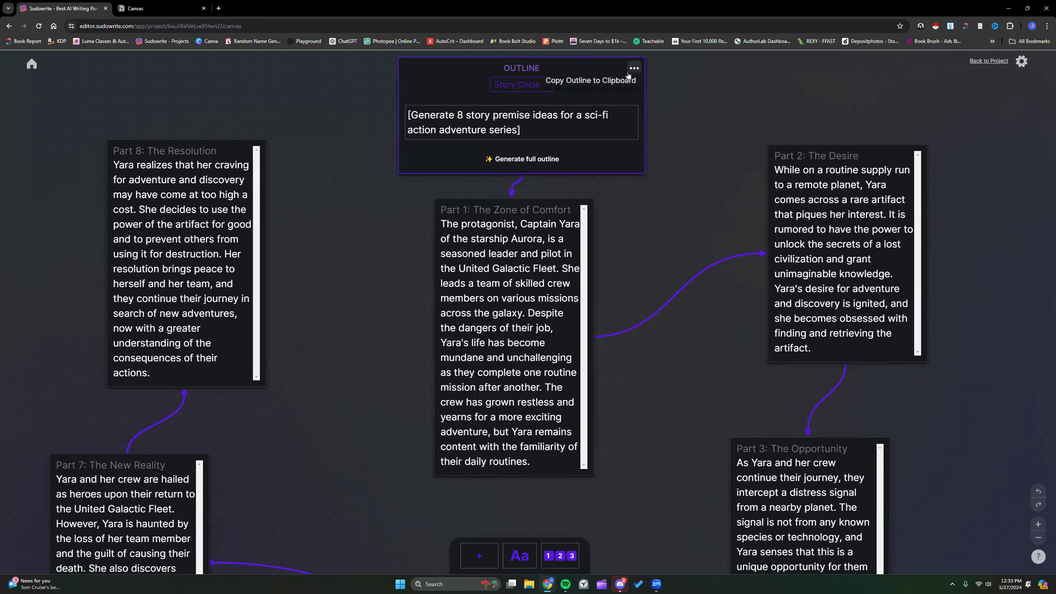
pyautogui.click(582, 81)
pyautogui.click(981, 61)
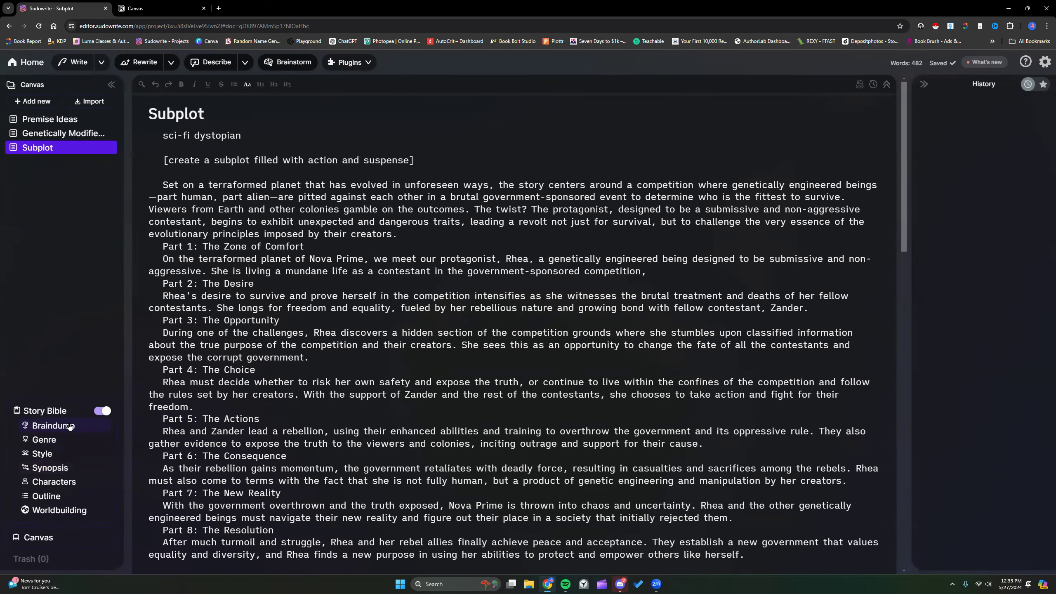
pyautogui.click(70, 426)
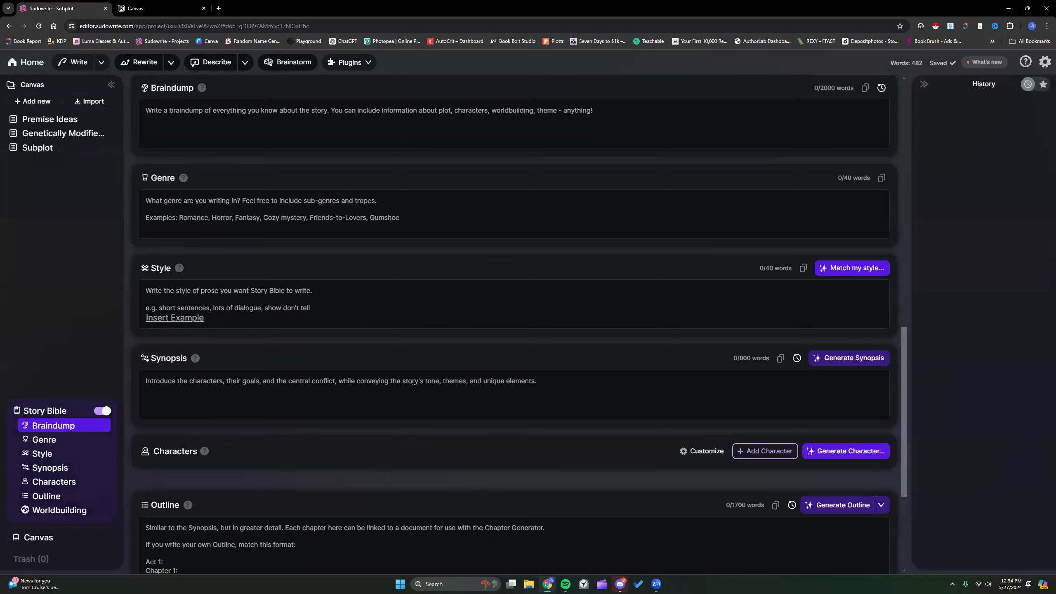
pyautogui.rightClick(221, 110)
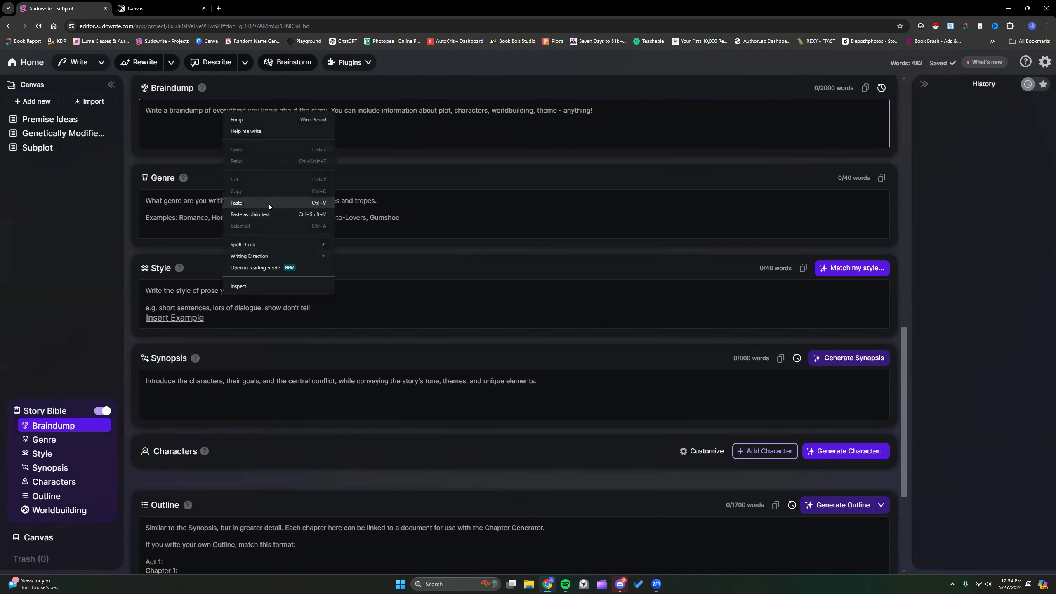
pyautogui.click(268, 203)
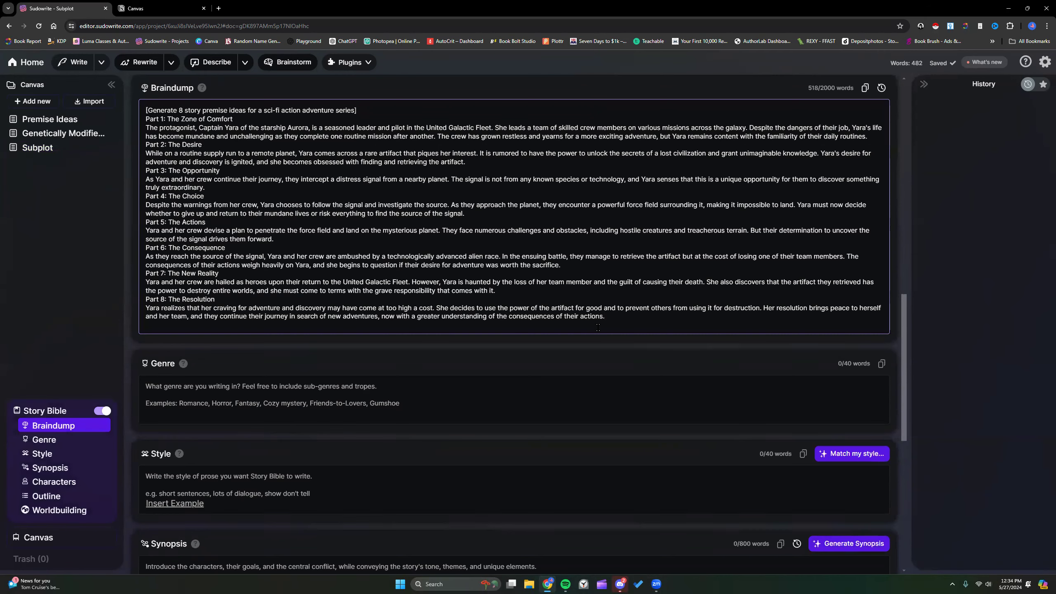
# Review the pasted Braindump text and its word count, and examine the Synopsis, Characters and Outline sections of the Story Bible
pyautogui.moveTo(598, 327); pyautogui.dragTo(146, 109)
pyautogui.scroll(-1, 365, 286)
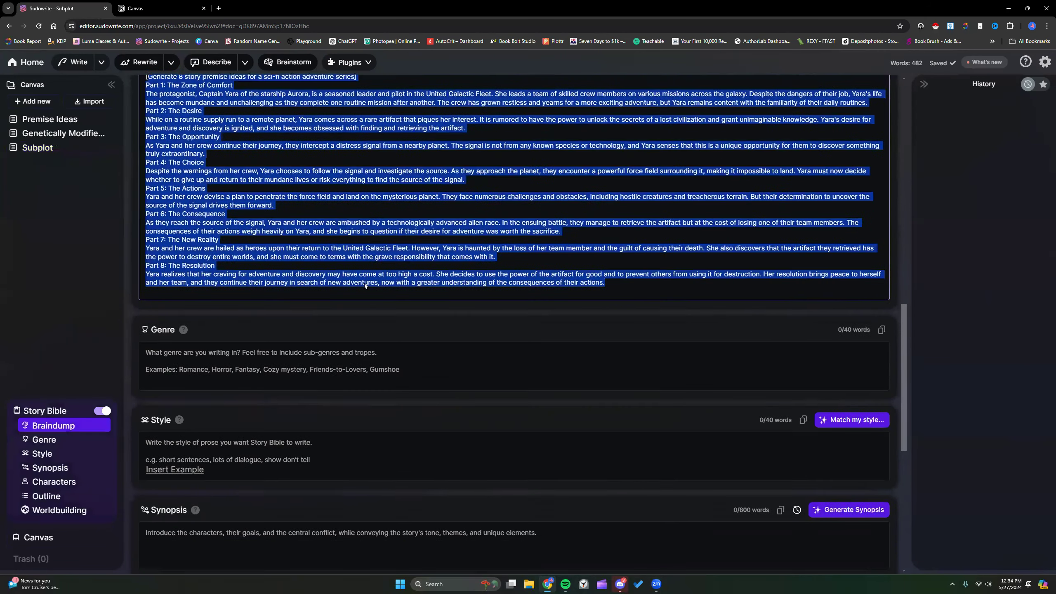
pyautogui.scroll(-3, 365, 285)
pyautogui.scroll(-4, 662, 290)
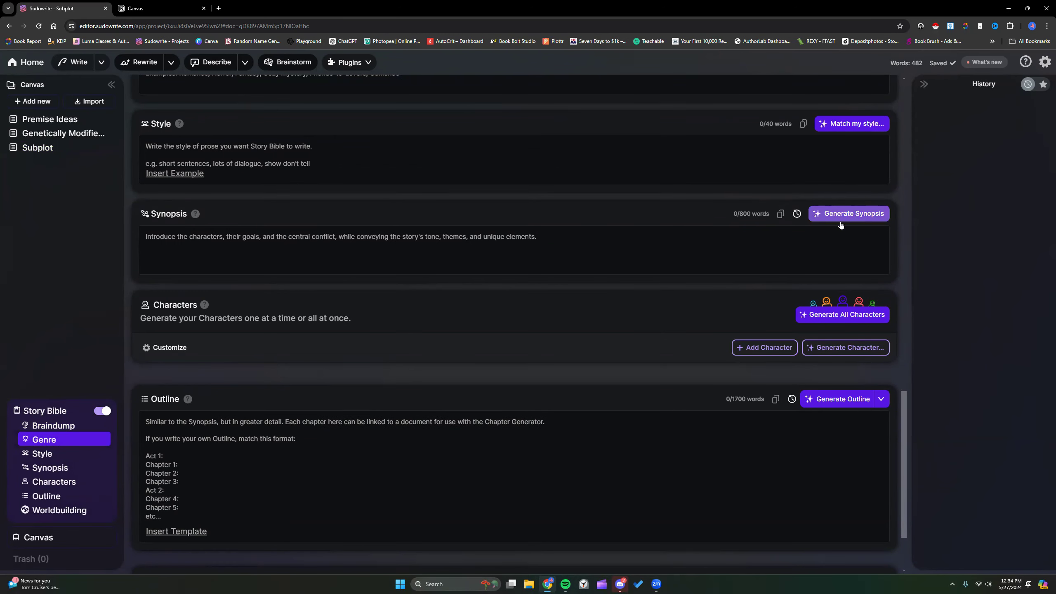
pyautogui.scroll(5, 631, 204)
pyautogui.scroll(3, 631, 258)
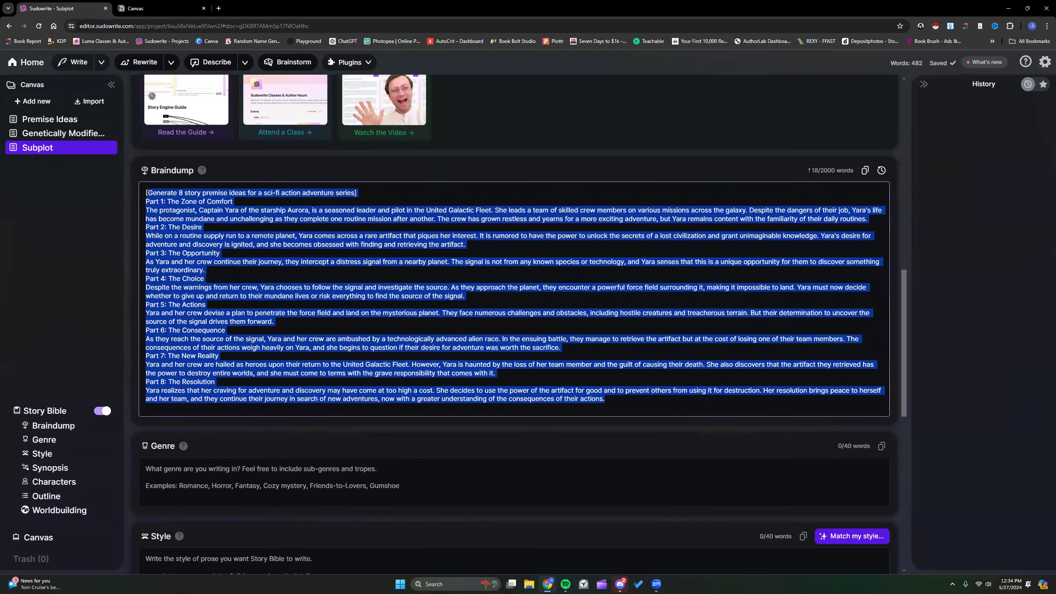
pyautogui.moveTo(811, 168); pyautogui.dragTo(846, 166)
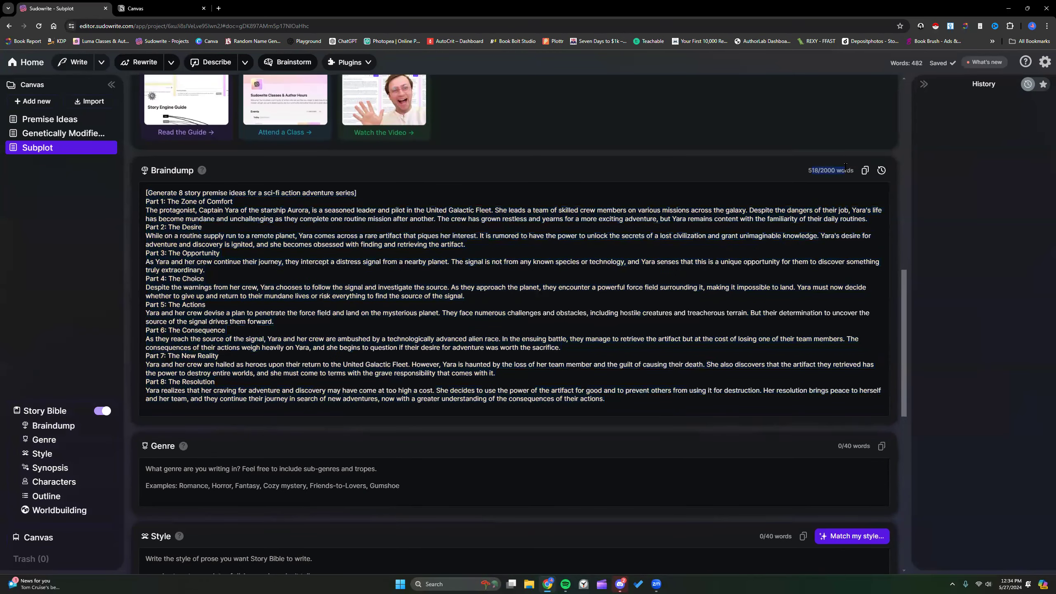
pyautogui.scroll(-5, 724, 236)
pyautogui.click(308, 404)
pyautogui.rightClick(307, 406)
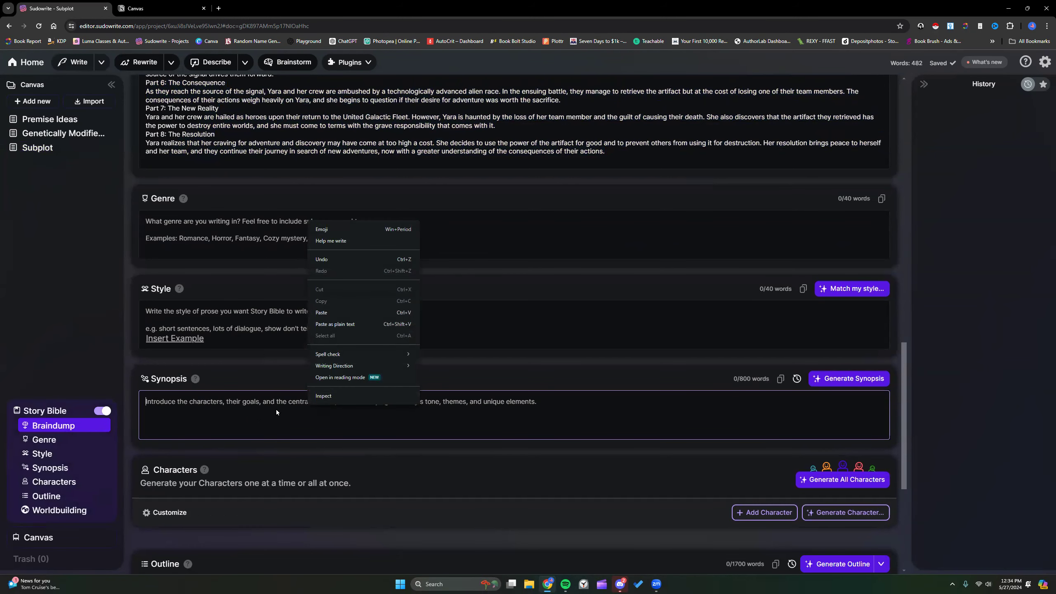
pyautogui.scroll(-4, 276, 412)
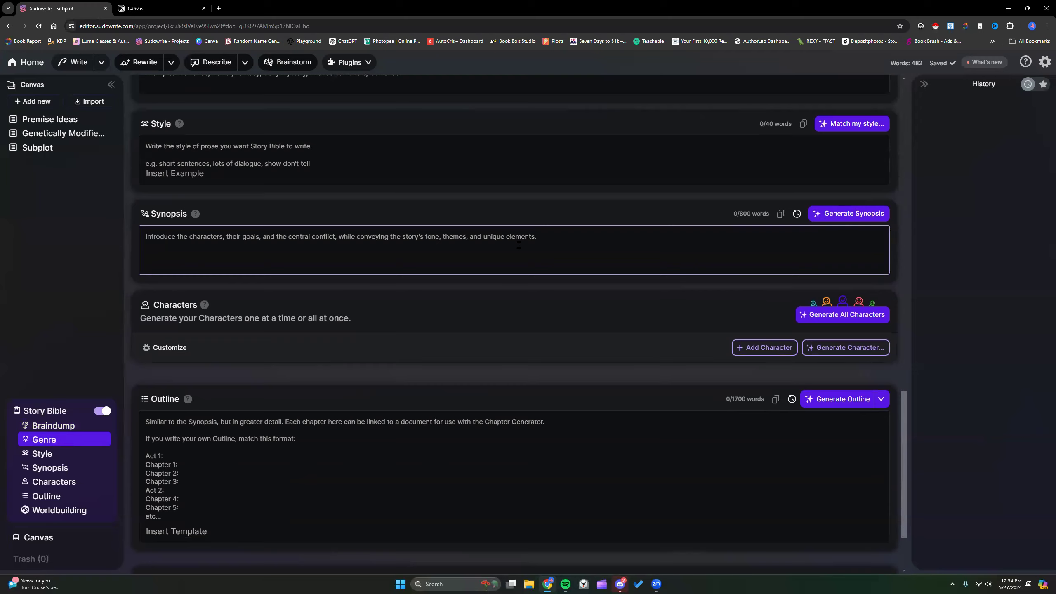
pyautogui.scroll(1, 519, 246)
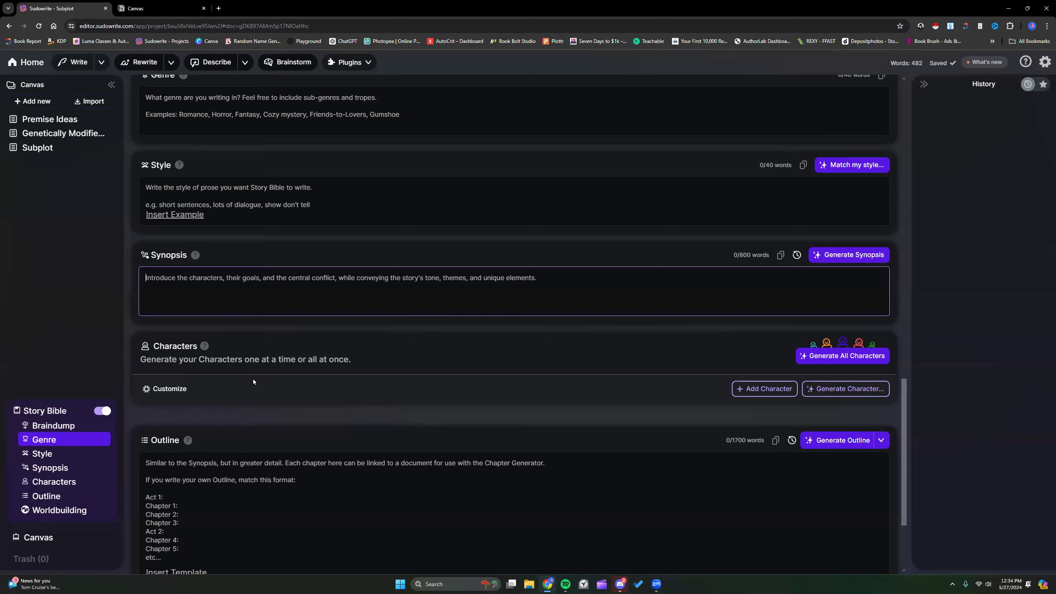
# Paste the copied Story Circle outline into the Story Bible's Outline section
pyautogui.scroll(-3, 251, 453)
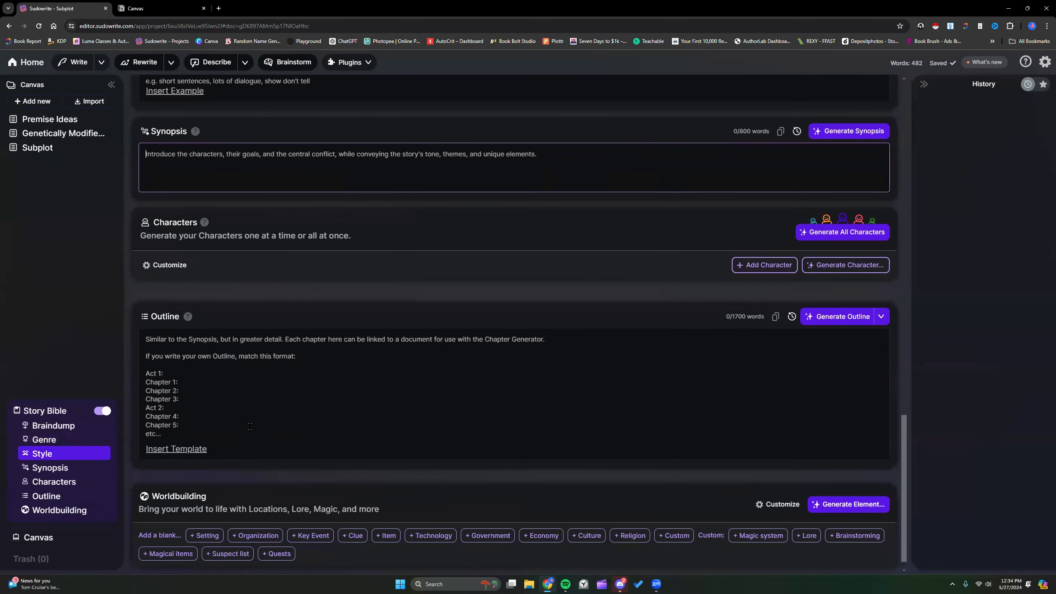
pyautogui.click(236, 359)
pyautogui.rightClick(225, 350)
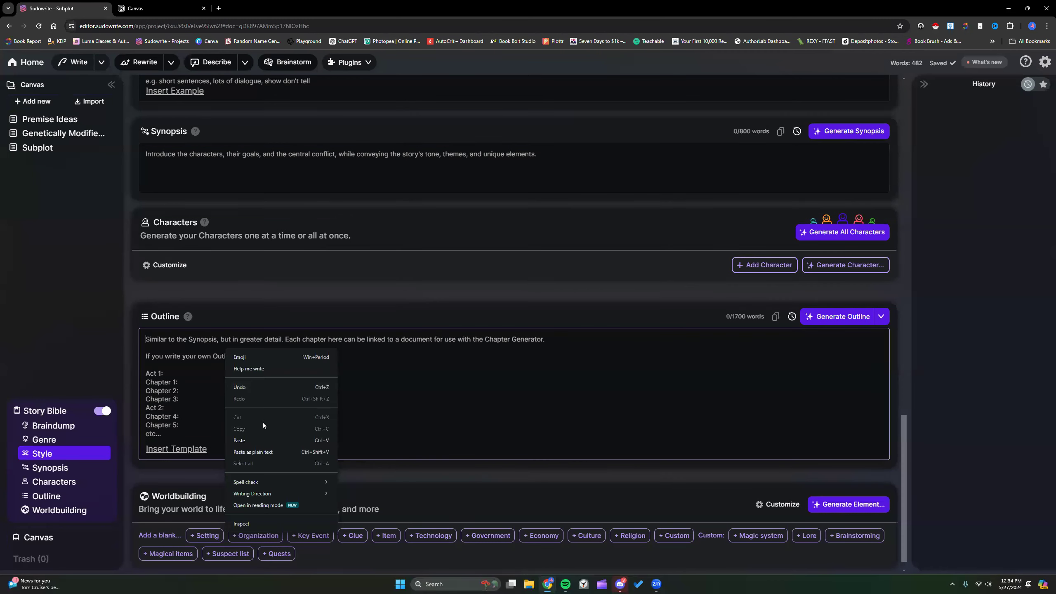
pyautogui.click(259, 440)
# Replace the bracketed prompt line and the "Part 1:" label in the Outline section with "Act 1" on its own line
pyautogui.scroll(-2, 258, 440)
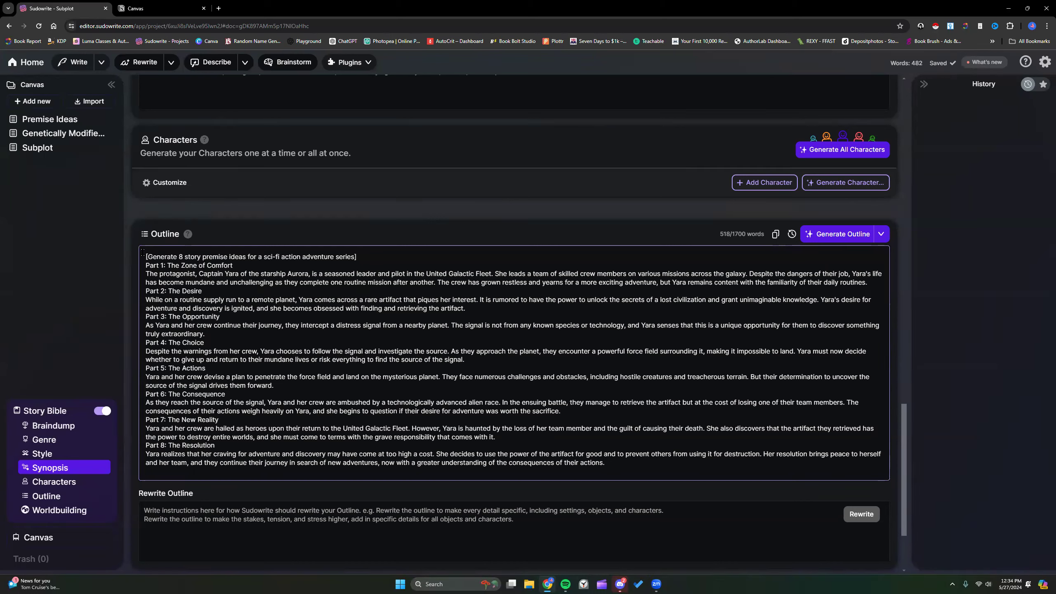
pyautogui.moveTo(145, 254); pyautogui.dragTo(166, 263)
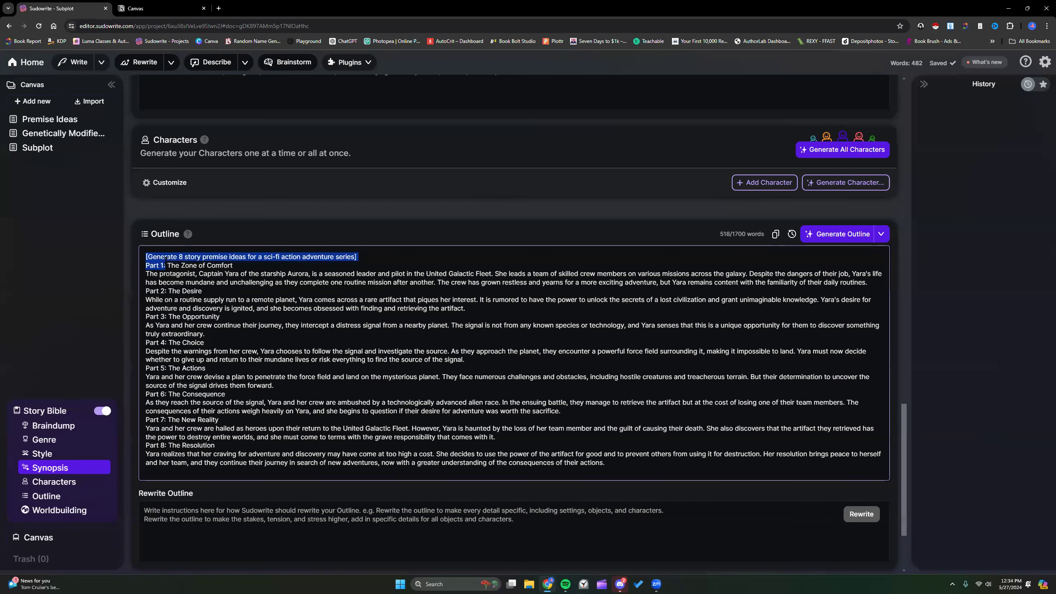
pyautogui.write('Act')
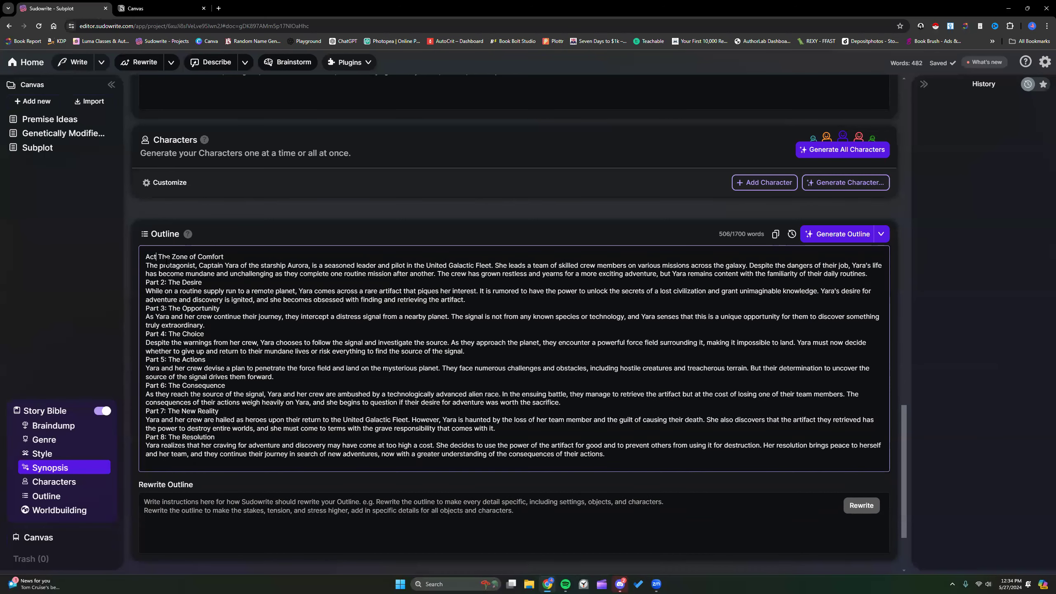
pyautogui.write(' 1')
pyautogui.press('Return')
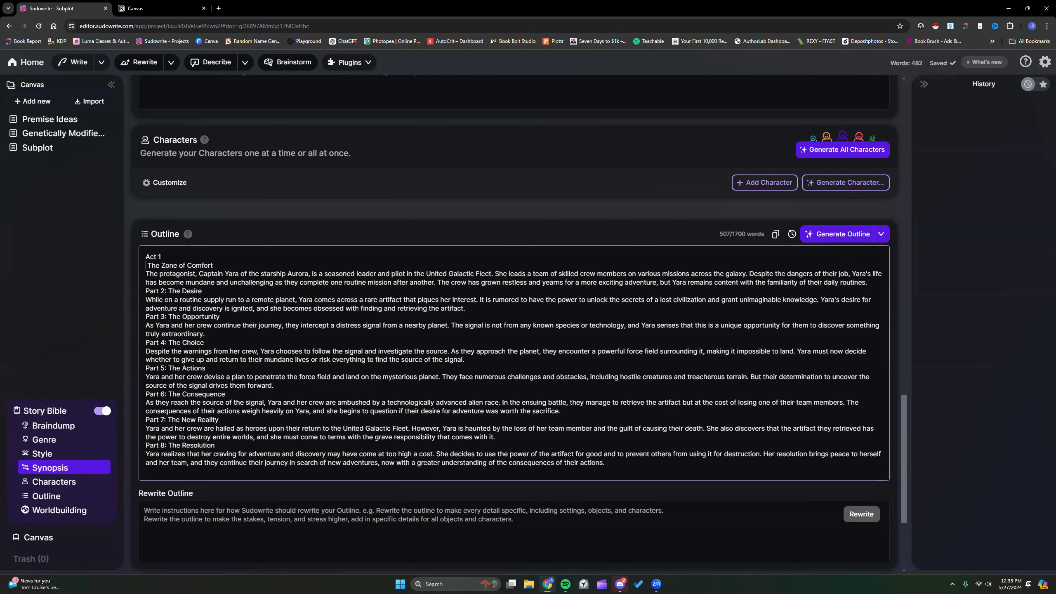
# Review the edited Outline text in the Story Bible together with the Style, Synopsis and Characters sections above it
pyautogui.scroll(1, 253, 357)
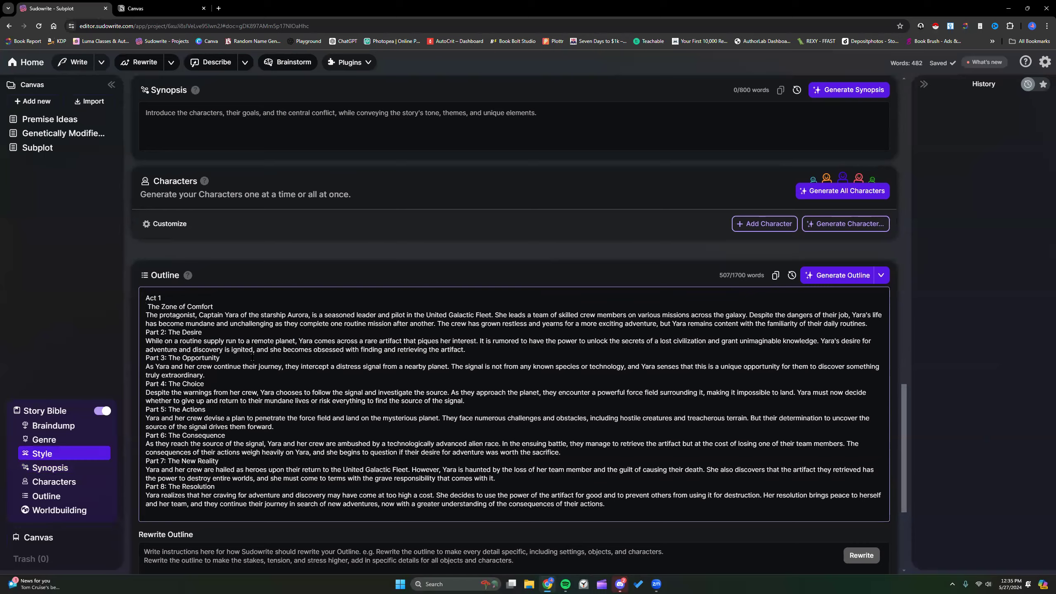
pyautogui.scroll(-2, 252, 358)
pyautogui.scroll(2, 252, 352)
pyautogui.scroll(2, 272, 111)
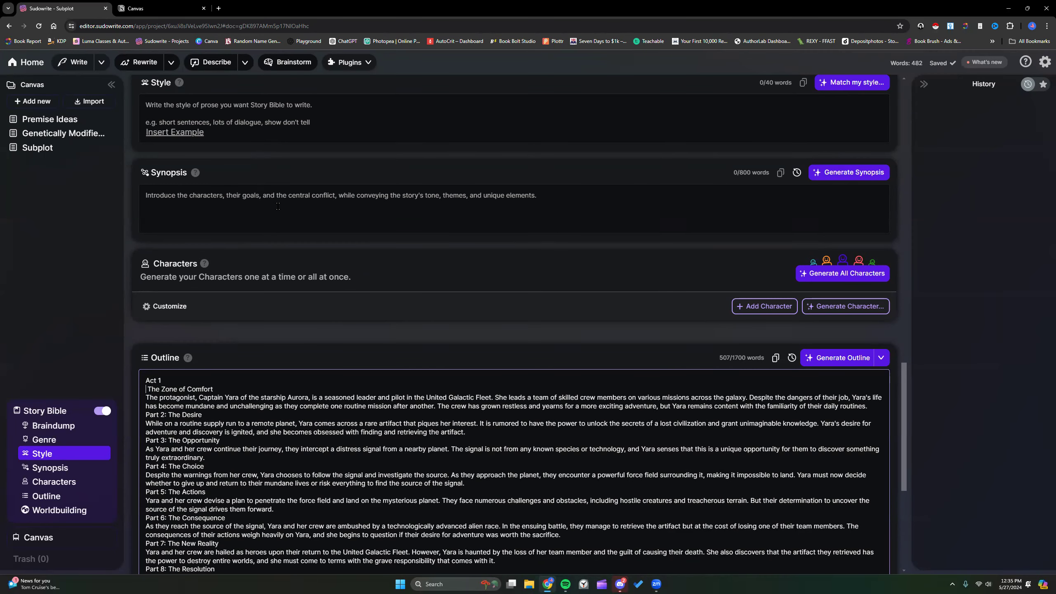
pyautogui.scroll(-2, 263, 333)
pyautogui.scroll(-1, 263, 334)
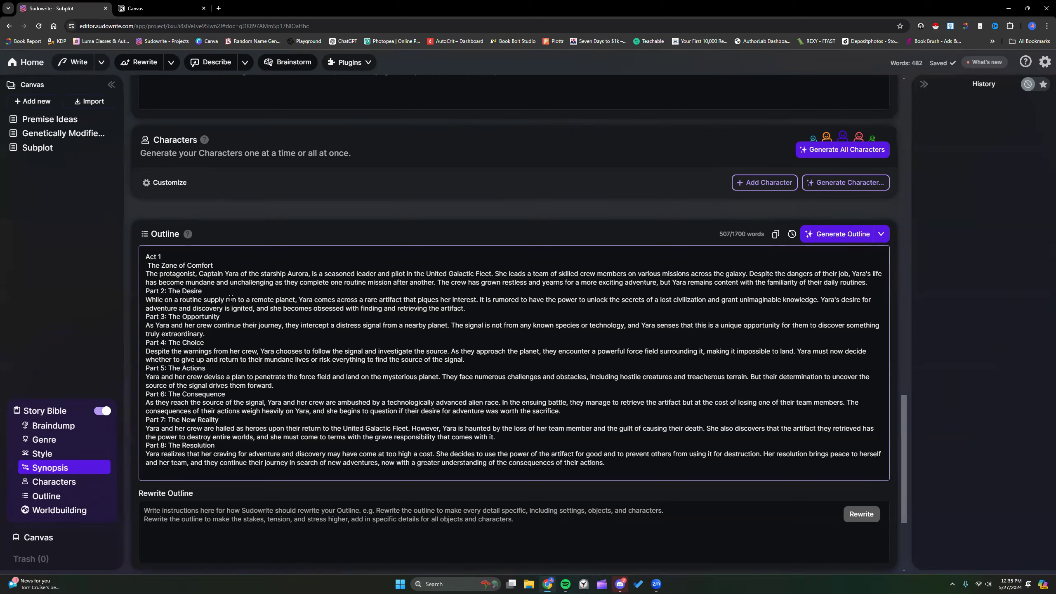
pyautogui.scroll(1, 231, 298)
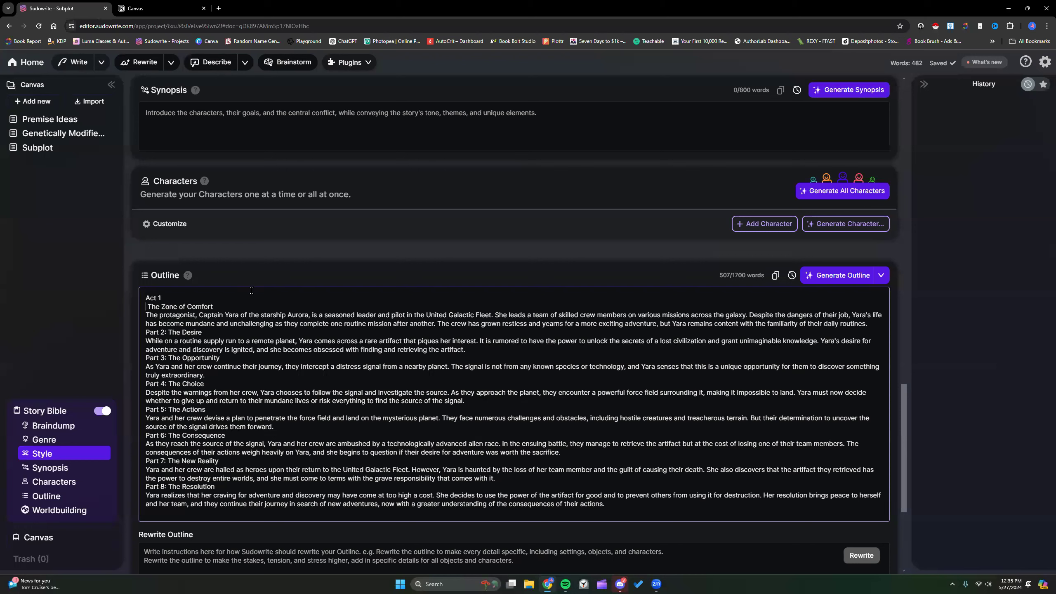
# Open the project's canvas and select the entire bracketed prompt text in the Story Circle outline card
pyautogui.moveTo(204, 184)
pyautogui.click(44, 538)
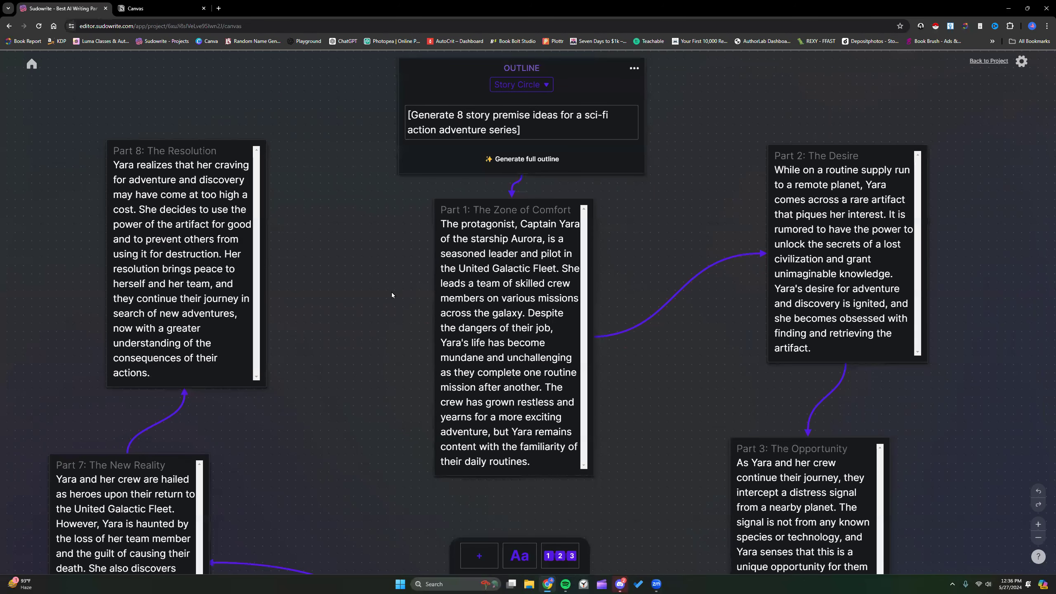
pyautogui.scroll(1, 390, 287)
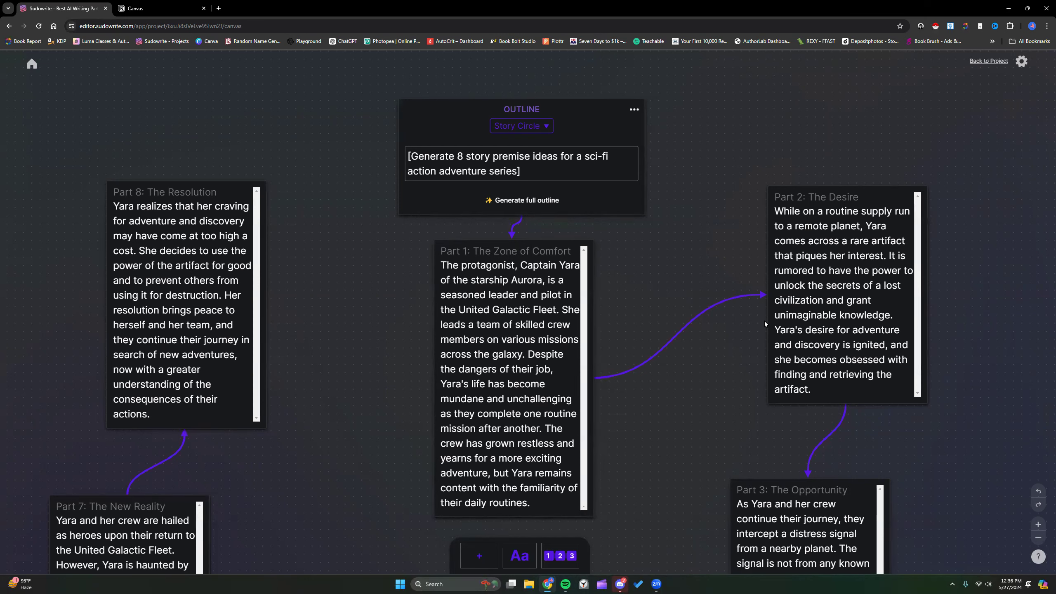
pyautogui.click(522, 170)
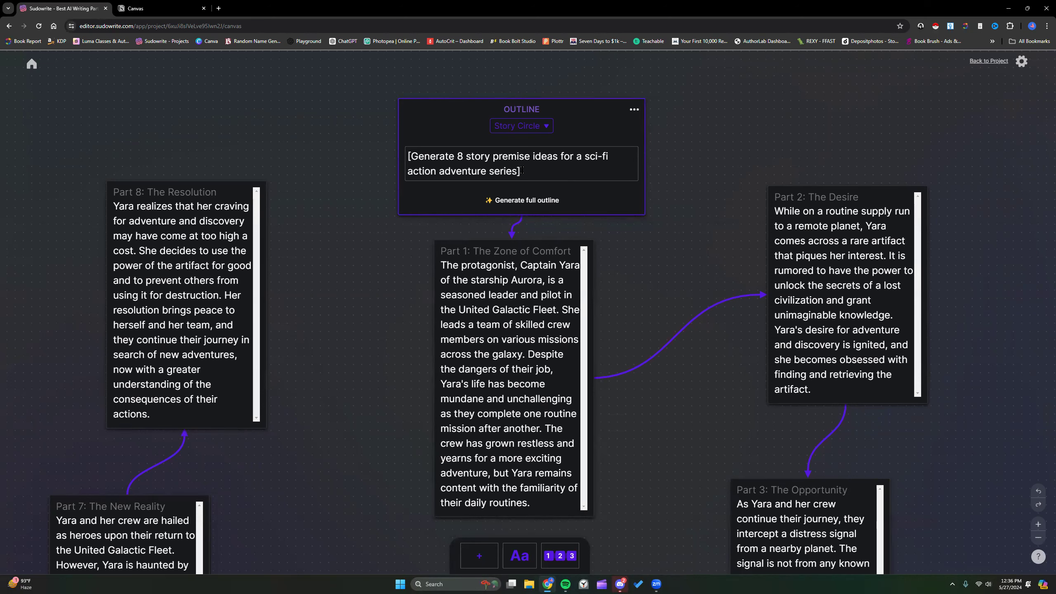
pyautogui.moveTo(523, 170); pyautogui.dragTo(406, 153)
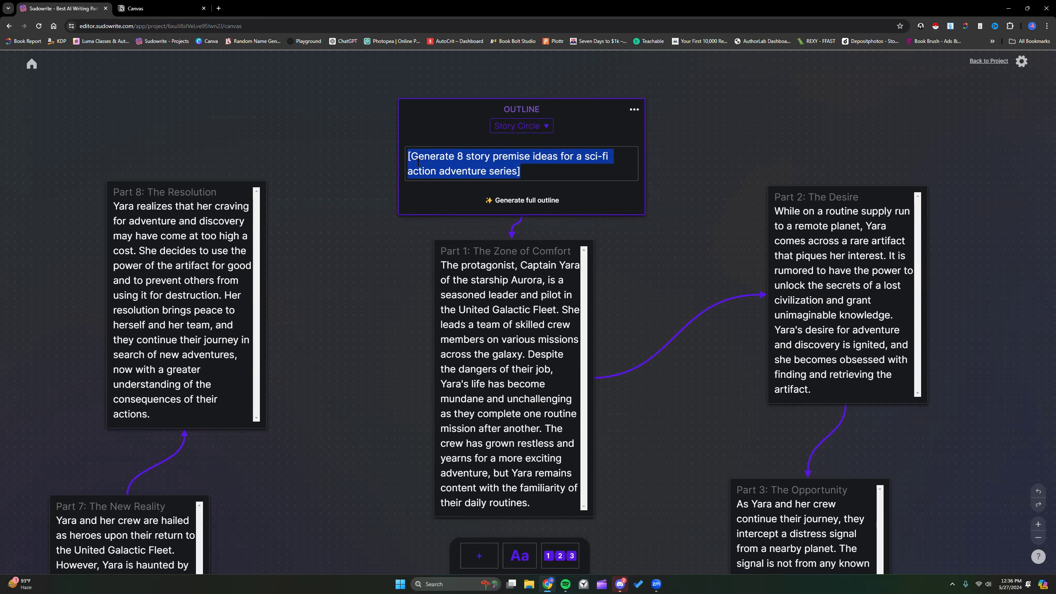
# Move the Outline card slightly up and to the left, above the Part 1: The Zone of Comfort card
pyautogui.scroll(-1, 529, 257)
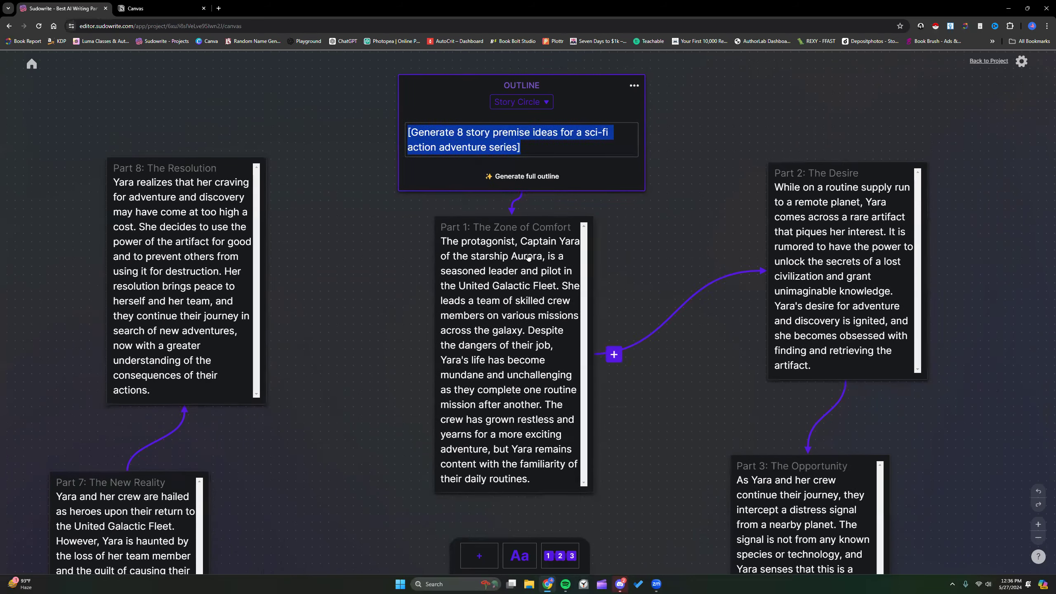
pyautogui.scroll(-2, 528, 256)
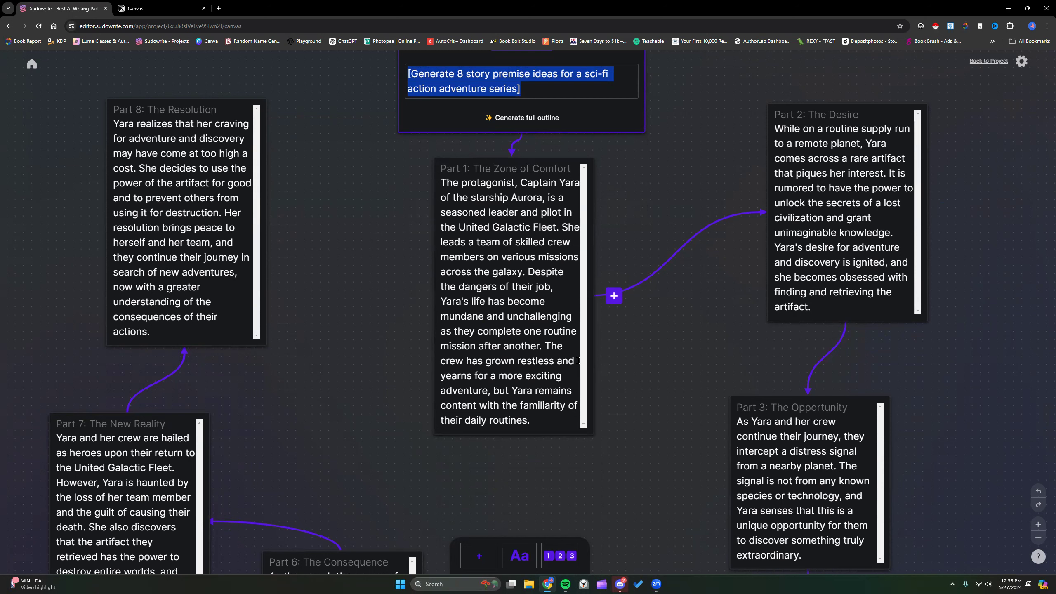
pyautogui.click(1039, 539)
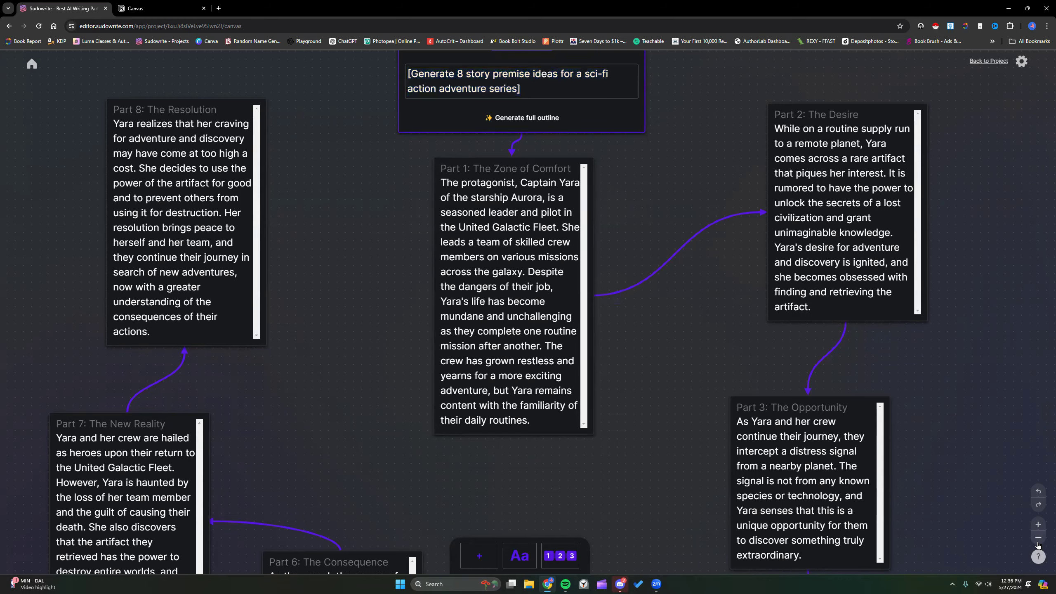
pyautogui.moveTo(786, 401)
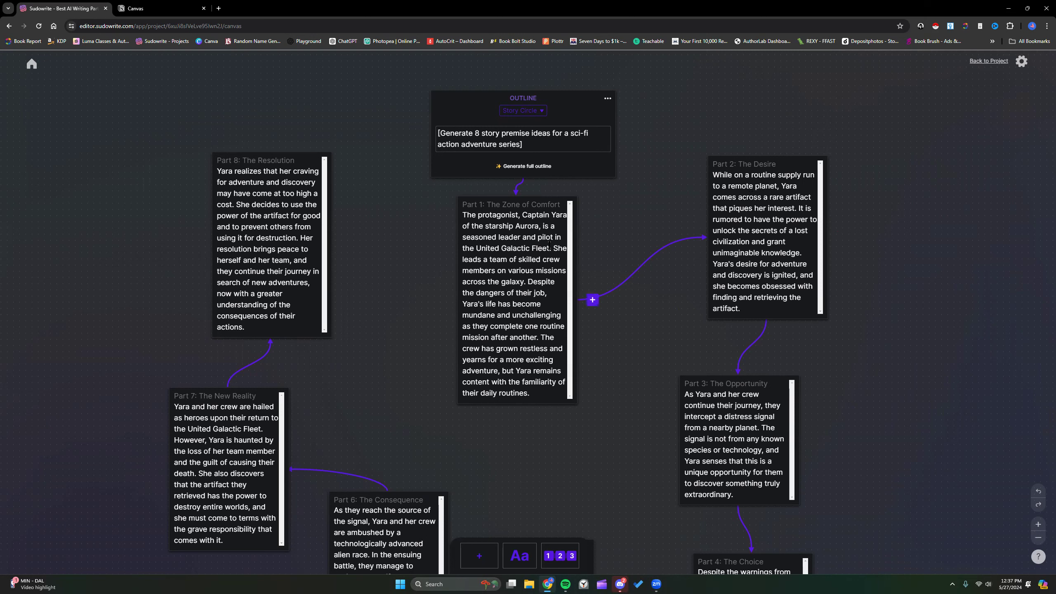
pyautogui.moveTo(583, 100); pyautogui.dragTo(535, 74)
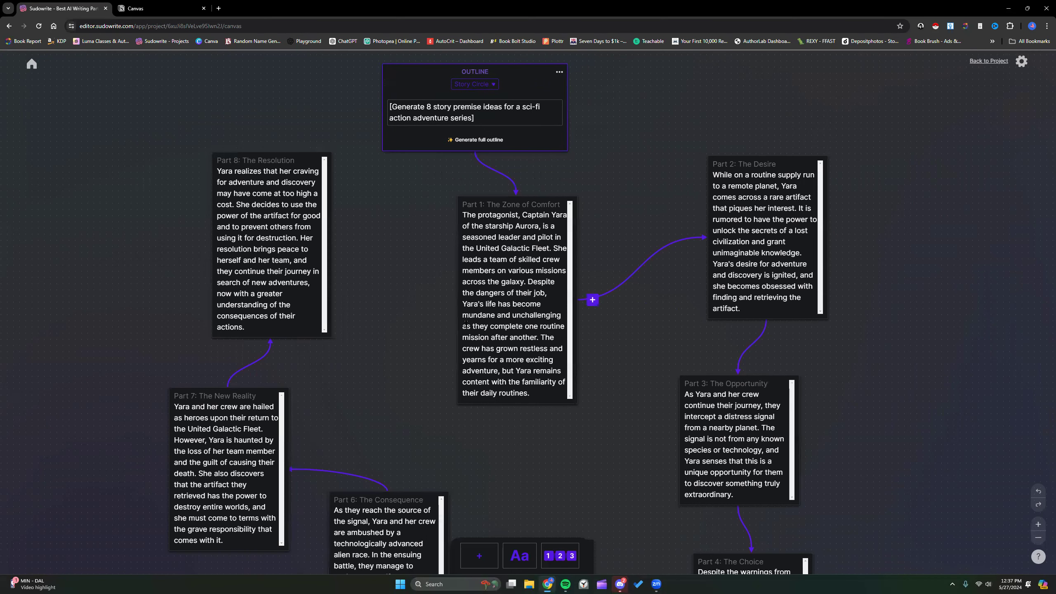
# Add a blank card in the open space to the left of the Part 8: The Resolution card
pyautogui.scroll(-1, 545, 305)
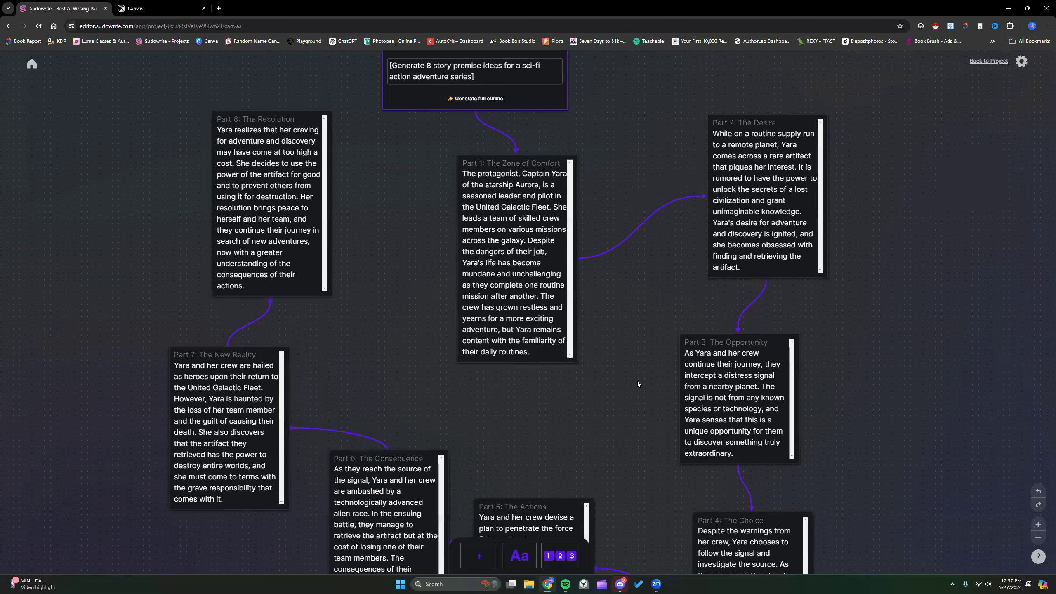
pyautogui.scroll(1, 638, 384)
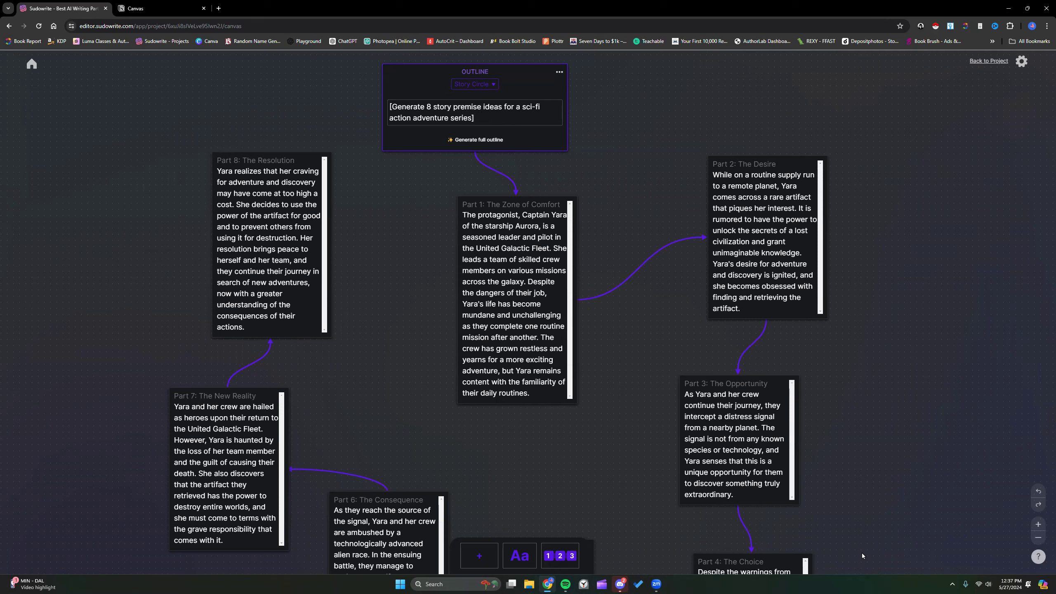
pyautogui.click(1039, 538)
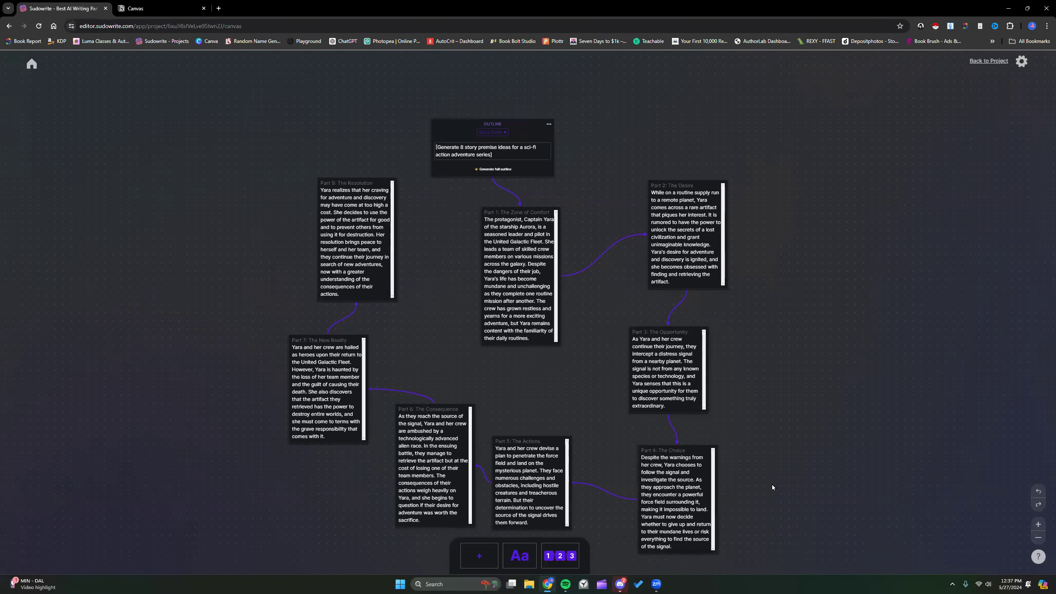
pyautogui.scroll(-1, 772, 485)
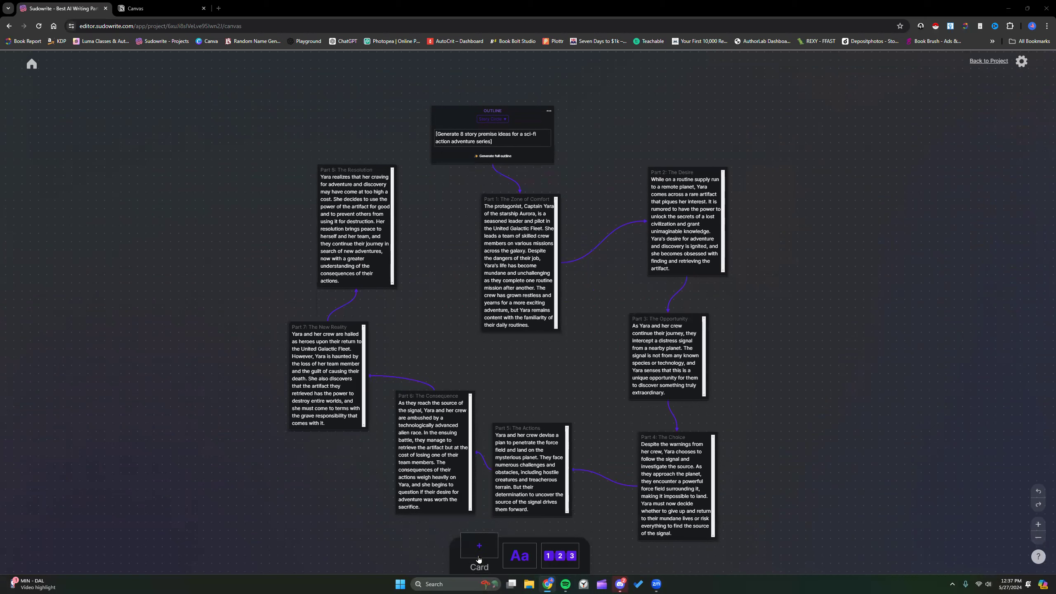
pyautogui.moveTo(479, 554); pyautogui.dragTo(63, 251)
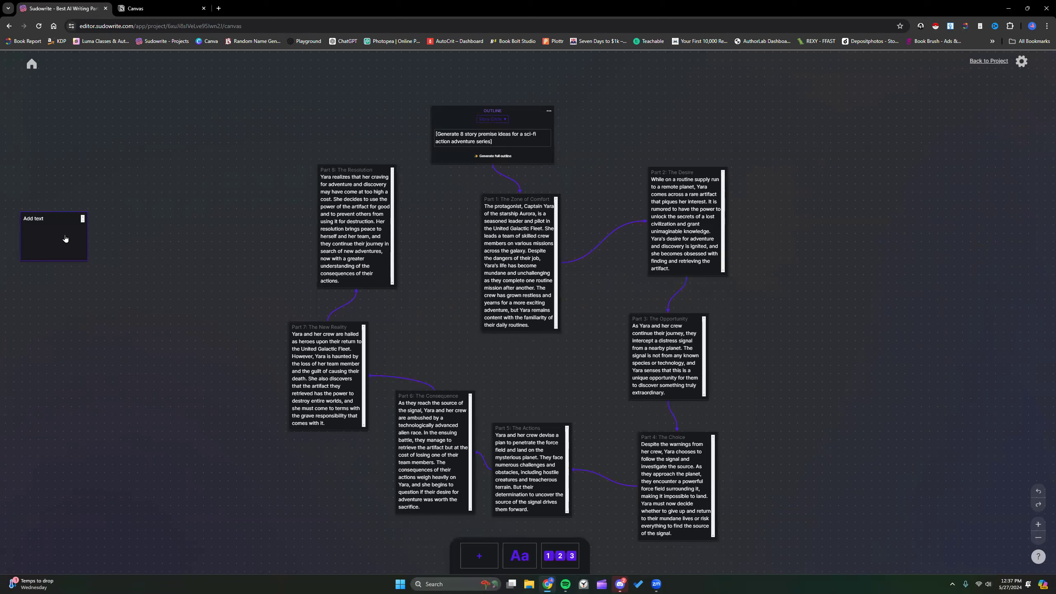
pyautogui.moveTo(65, 240); pyautogui.dragTo(65, 261)
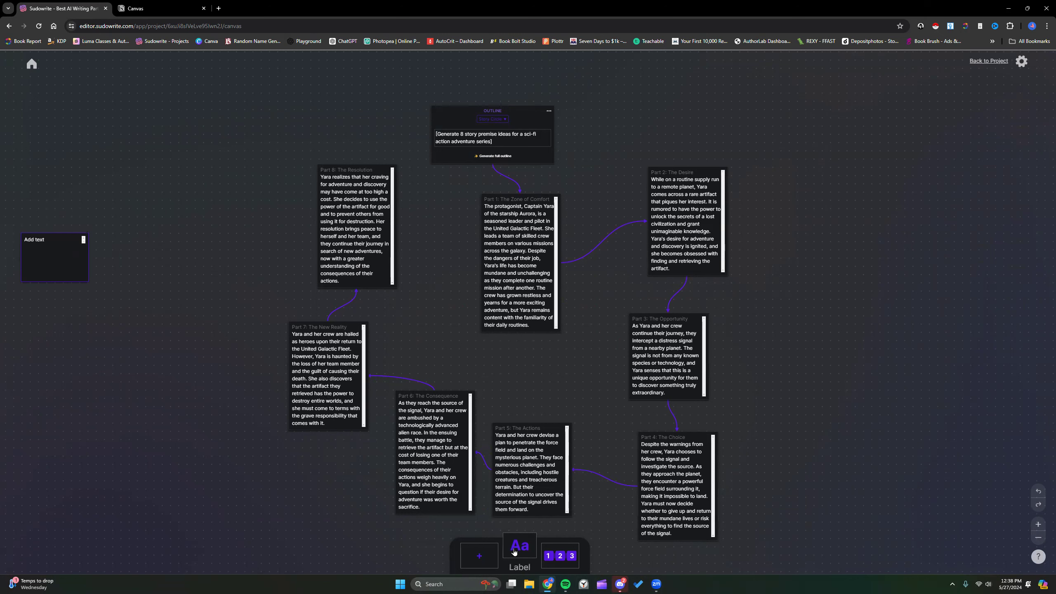
# Add a label reading "Character Name Here" and place it directly above the blank card
pyautogui.moveTo(514, 552); pyautogui.dragTo(524, 295)
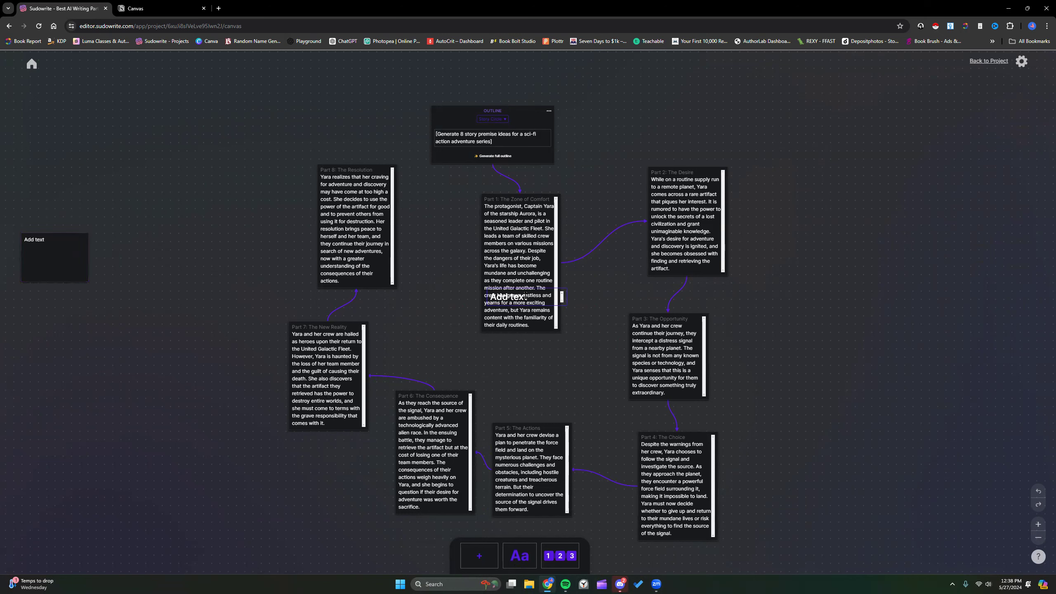
pyautogui.write('Character Name Here')
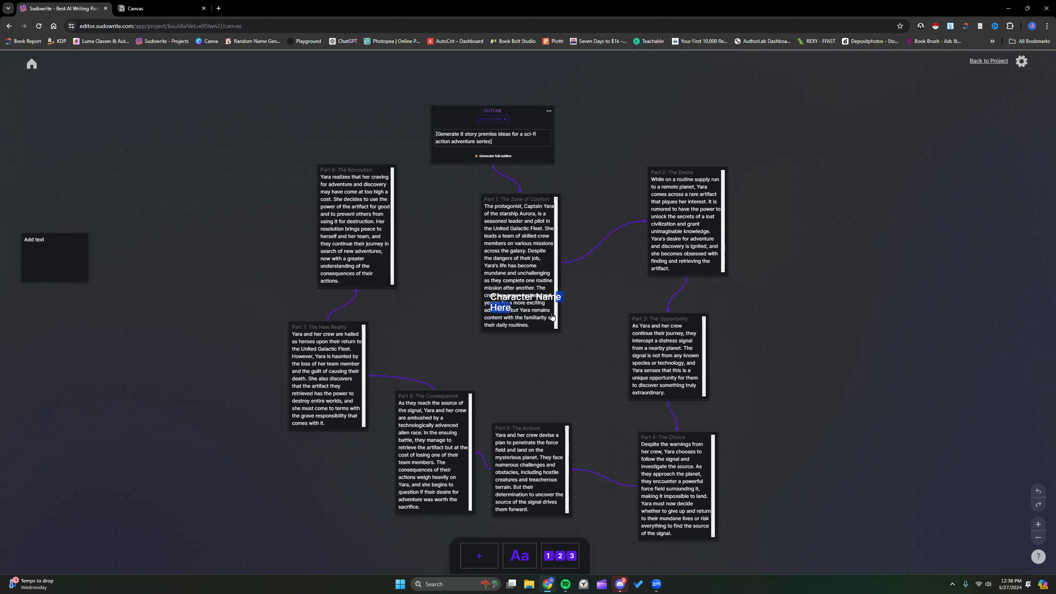
pyautogui.doubleClick(546, 297)
pyautogui.click(539, 297)
pyautogui.click(488, 298)
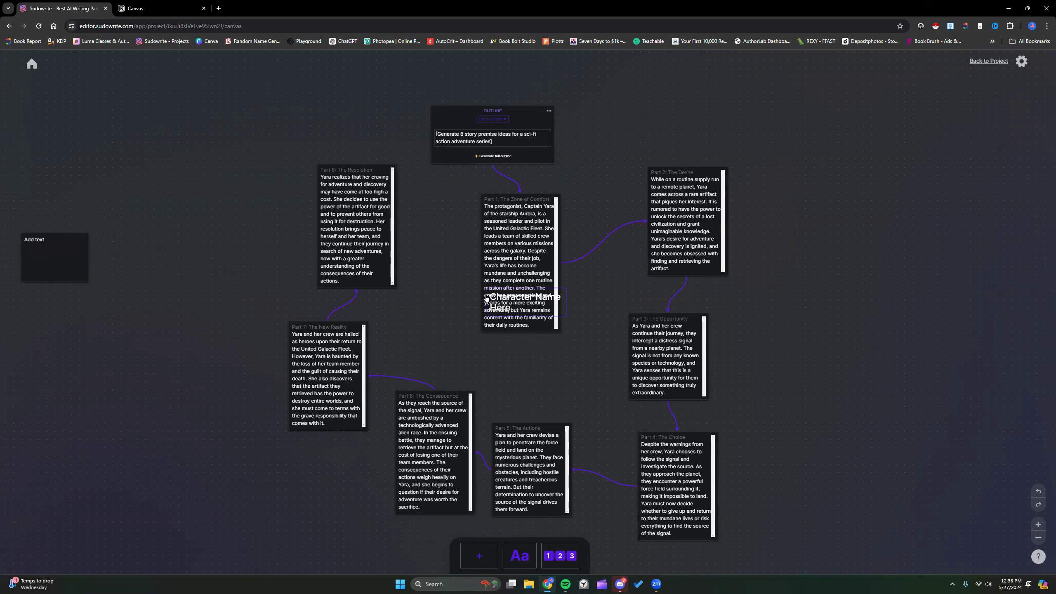
pyautogui.moveTo(489, 300); pyautogui.dragTo(19, 213)
pyautogui.click(47, 274)
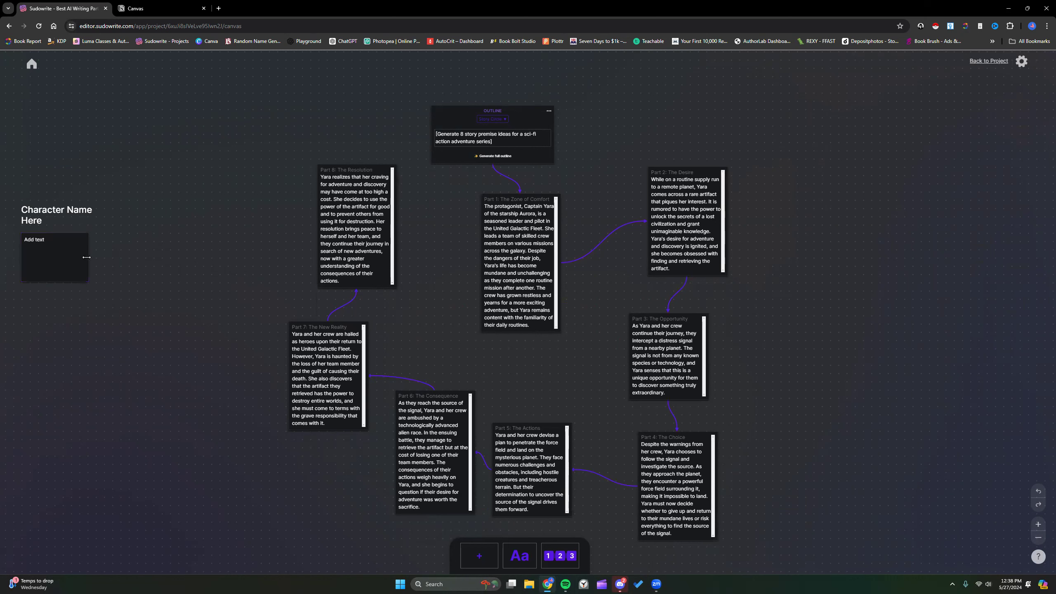
# Shift the Part 8: The Resolution card slightly to the left, closer to the blank character card
pyautogui.click(351, 214)
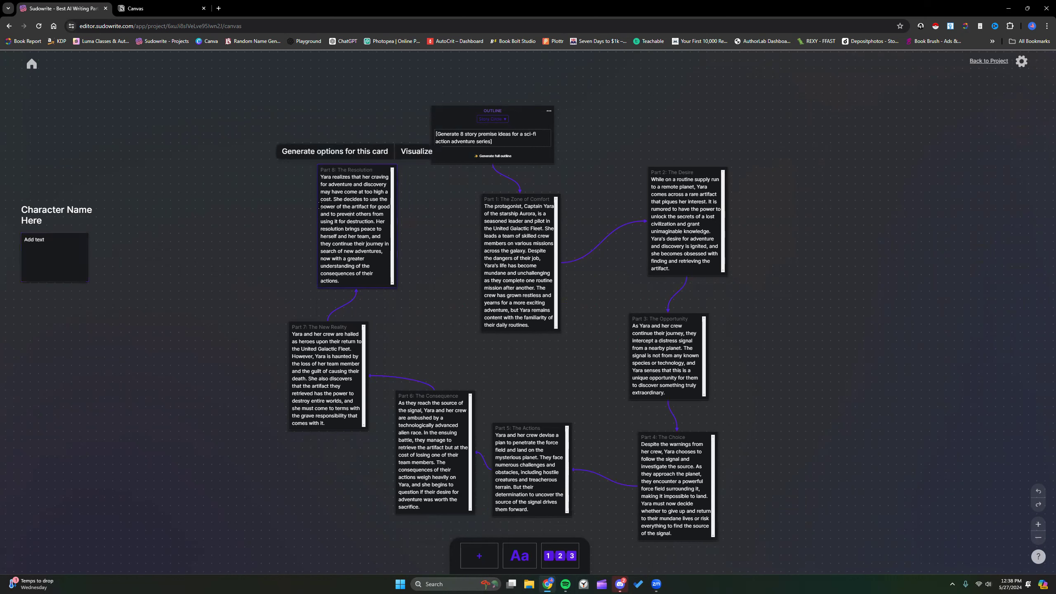
pyautogui.moveTo(318, 214); pyautogui.dragTo(304, 215)
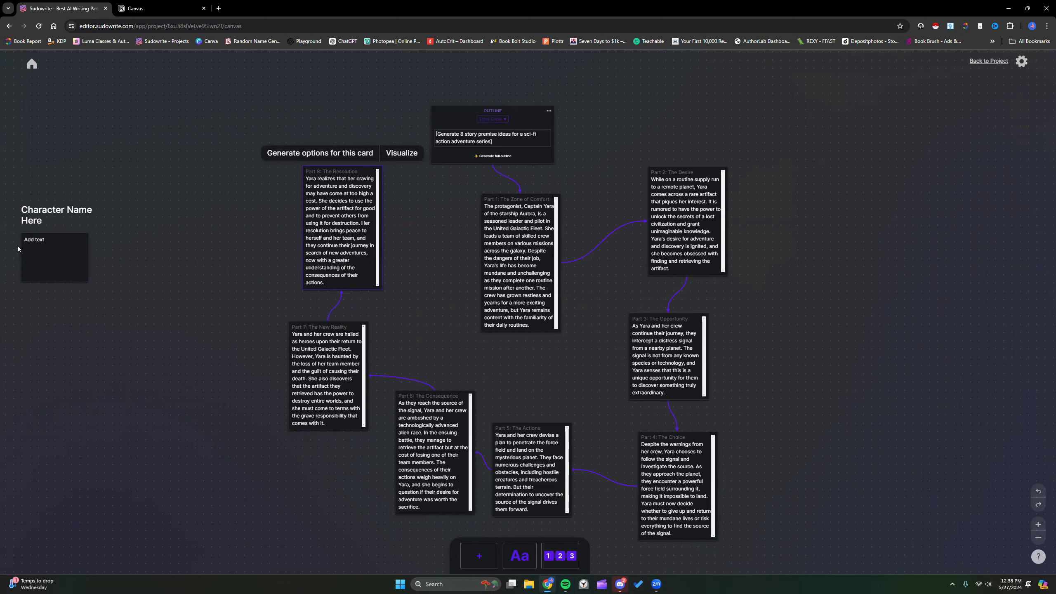
pyautogui.click(40, 266)
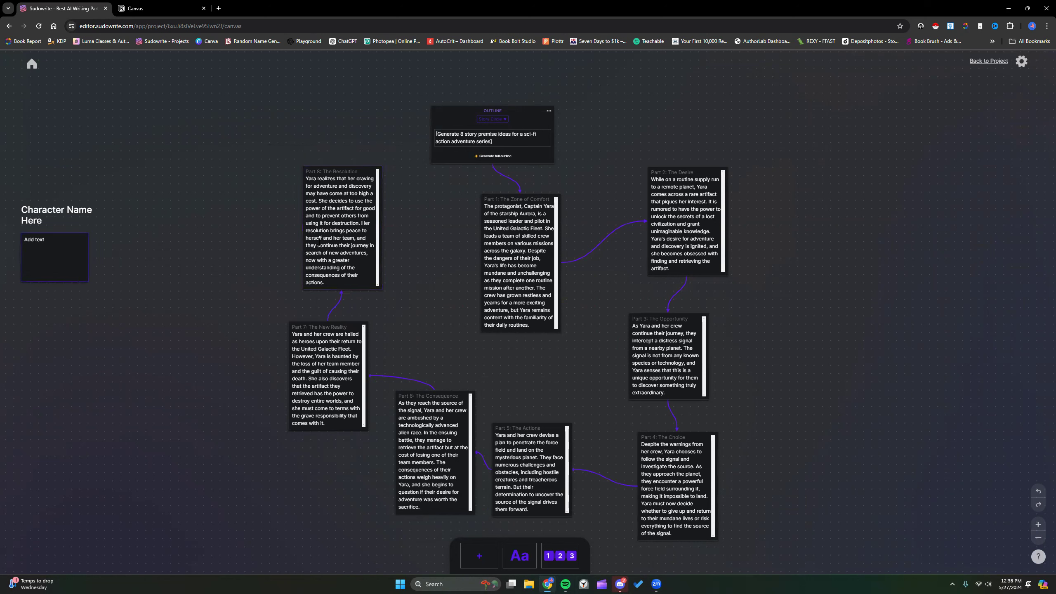
# Add a second blank card below the first and head it with another label reading "Character Name Here"
pyautogui.click(484, 546)
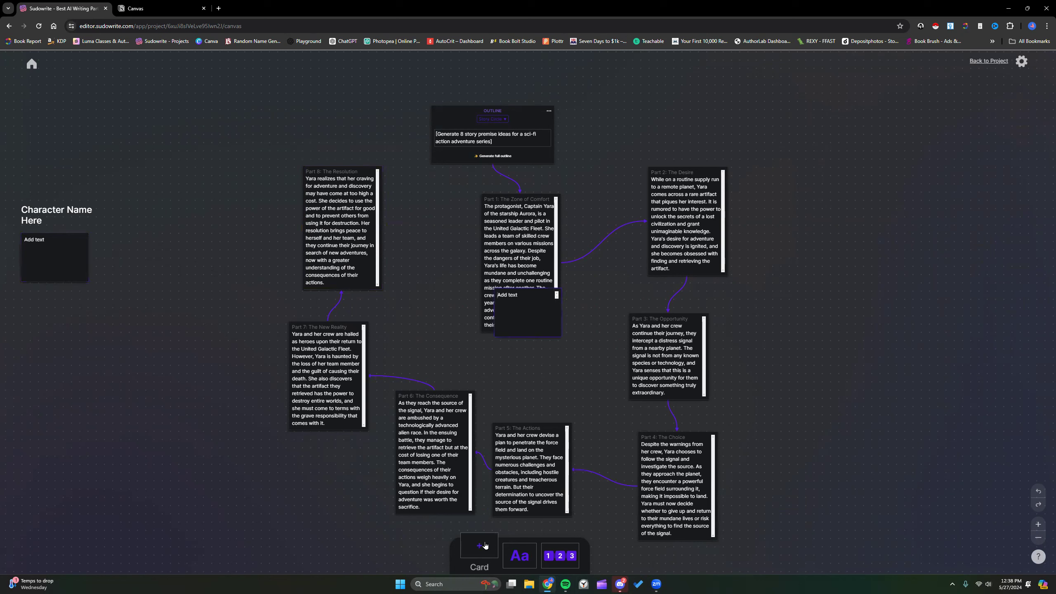
pyautogui.moveTo(537, 325); pyautogui.dragTo(70, 405)
pyautogui.click(518, 564)
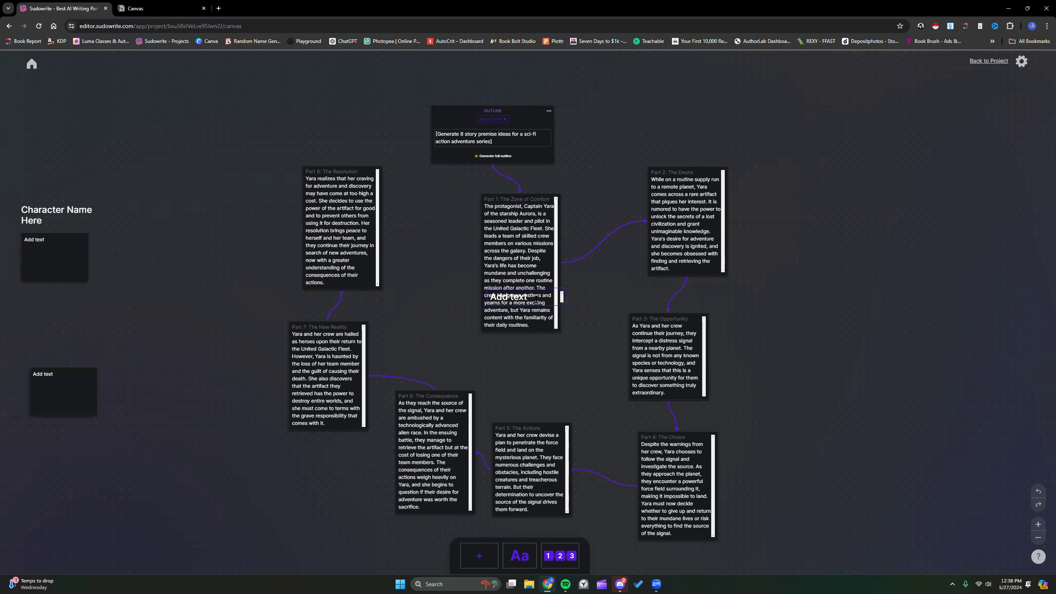
pyautogui.write('Character Name Here')
pyautogui.click(603, 293)
pyautogui.moveTo(529, 302); pyautogui.dragTo(318, 307)
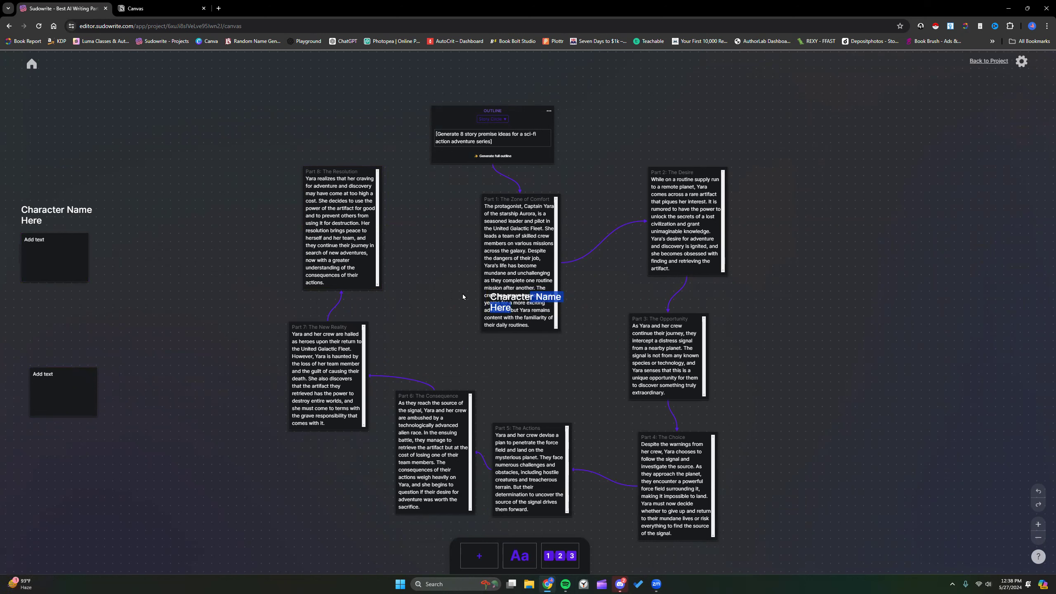
pyautogui.click(529, 307)
pyautogui.moveTo(487, 299); pyautogui.dragTo(26, 346)
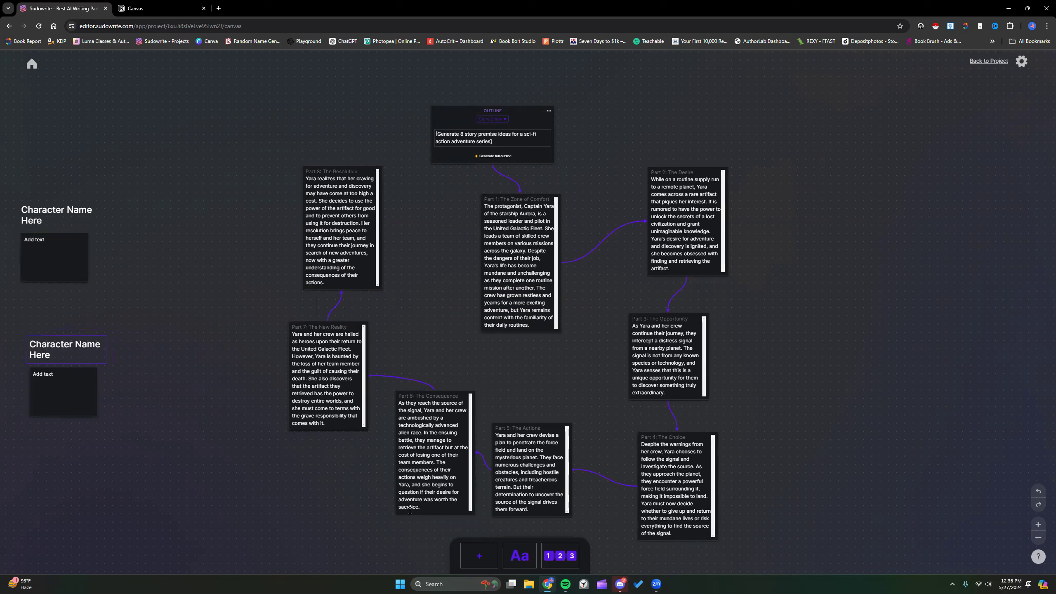
# Add a third blank card below the second character card
pyautogui.click(479, 555)
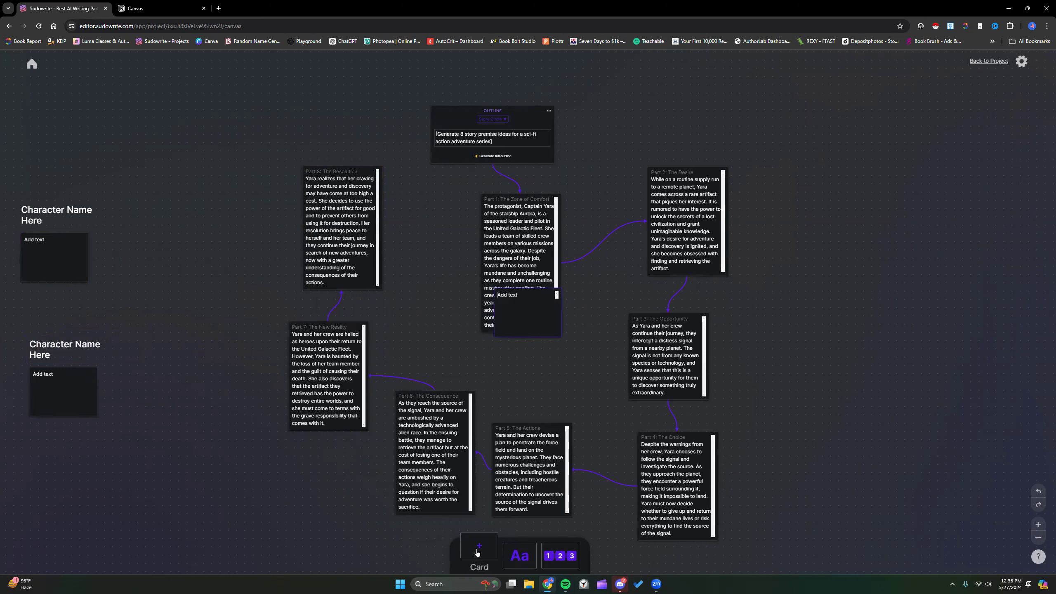
pyautogui.moveTo(533, 311); pyautogui.dragTo(63, 504)
# Create a label reading "Starship Aurora" for the third blank card and try to select it over the Part 1 card
pyautogui.click(520, 556)
pyautogui.write('Setting')
pyautogui.moveTo(525, 298); pyautogui.dragTo(487, 296)
pyautogui.write('S')
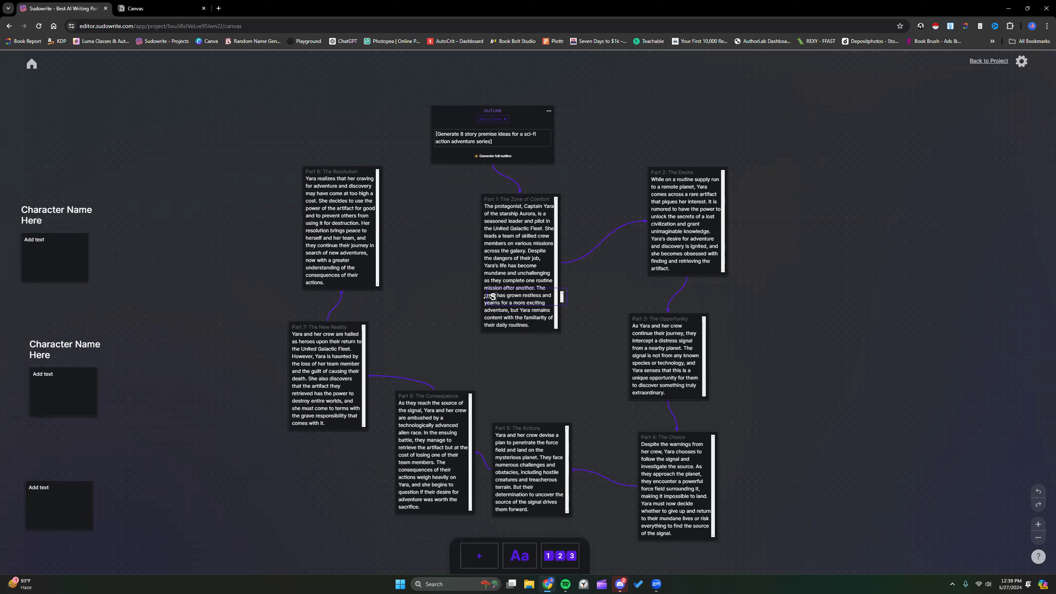
pyautogui.write('tarship Aurora')
pyautogui.click(592, 227)
pyautogui.click(557, 308)
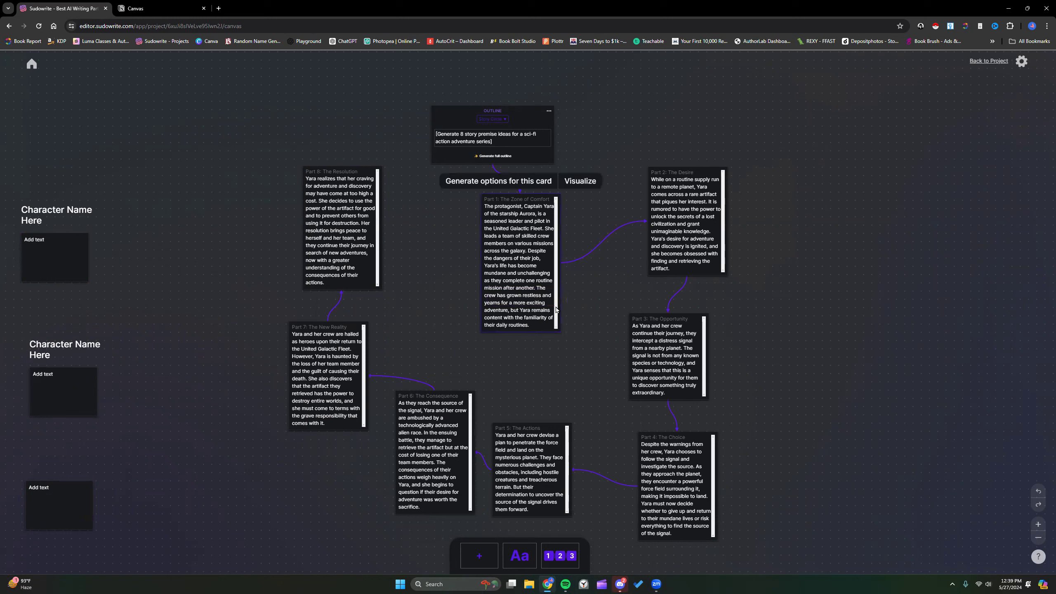
pyautogui.click(596, 325)
pyautogui.click(555, 309)
pyautogui.doubleClick(536, 295)
pyautogui.click(565, 357)
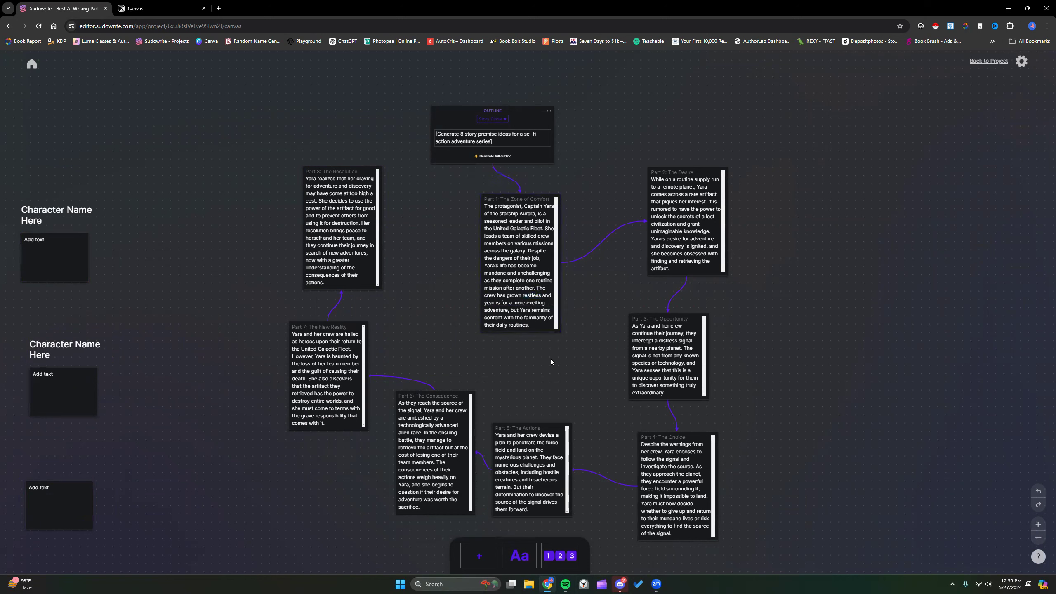
# Move the Part 1 card up and to the right to uncover the Starship Aurora label, and try to pick up the label
pyautogui.click(557, 256)
pyautogui.moveTo(543, 203); pyautogui.dragTo(615, 128)
pyautogui.moveTo(543, 296); pyautogui.dragTo(532, 298)
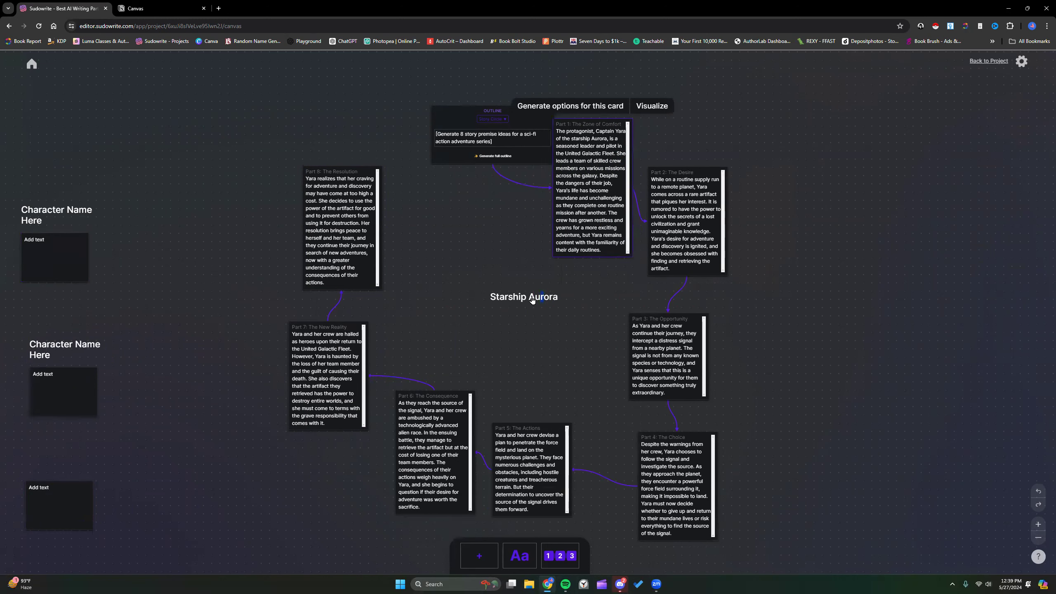
pyautogui.click(493, 307)
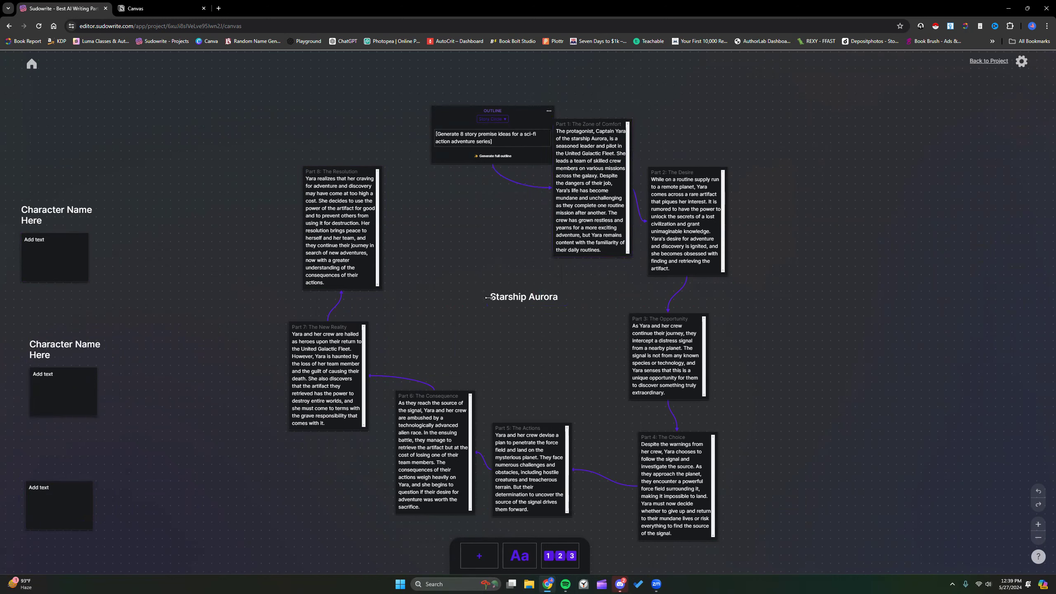
pyautogui.click(474, 321)
pyautogui.click(518, 308)
# Create a new label reading "Starship Aurora" and place it directly above the third blank card
pyautogui.click(523, 560)
pyautogui.write('Starship Aurora Aurorra')
pyautogui.hotkey('ctrl', 'BackSpace')
pyautogui.hotkey('ctrl', 'BackSpace')
pyautogui.moveTo(517, 309); pyautogui.dragTo(51, 479)
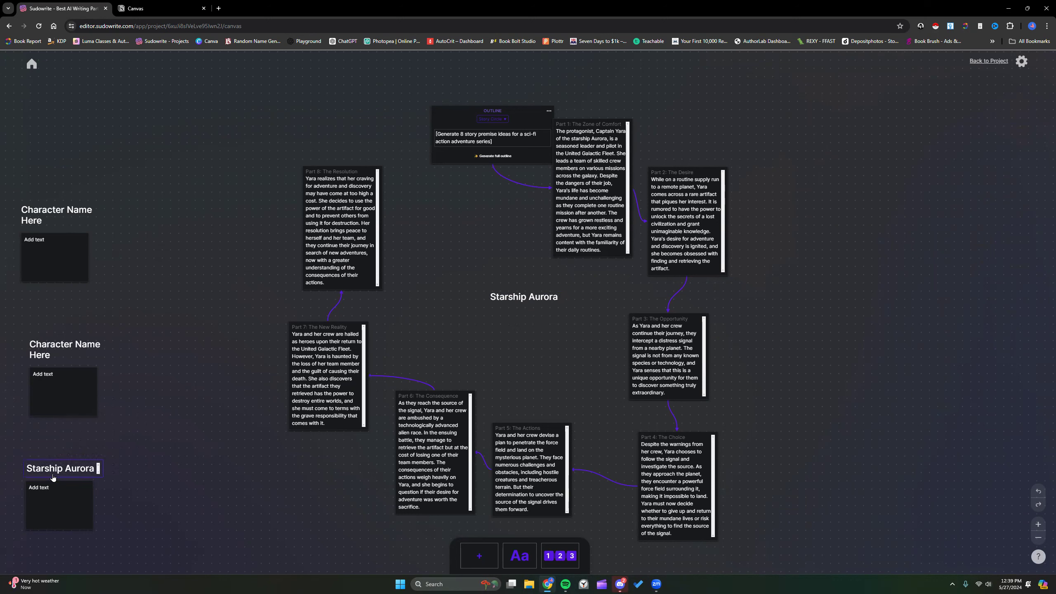
# Delete the spare Starship Aurora label in the middle of the story circle and move the Part 1 card back beneath the Outline card
pyautogui.click(524, 306)
pyautogui.moveTo(601, 191); pyautogui.dragTo(591, 206)
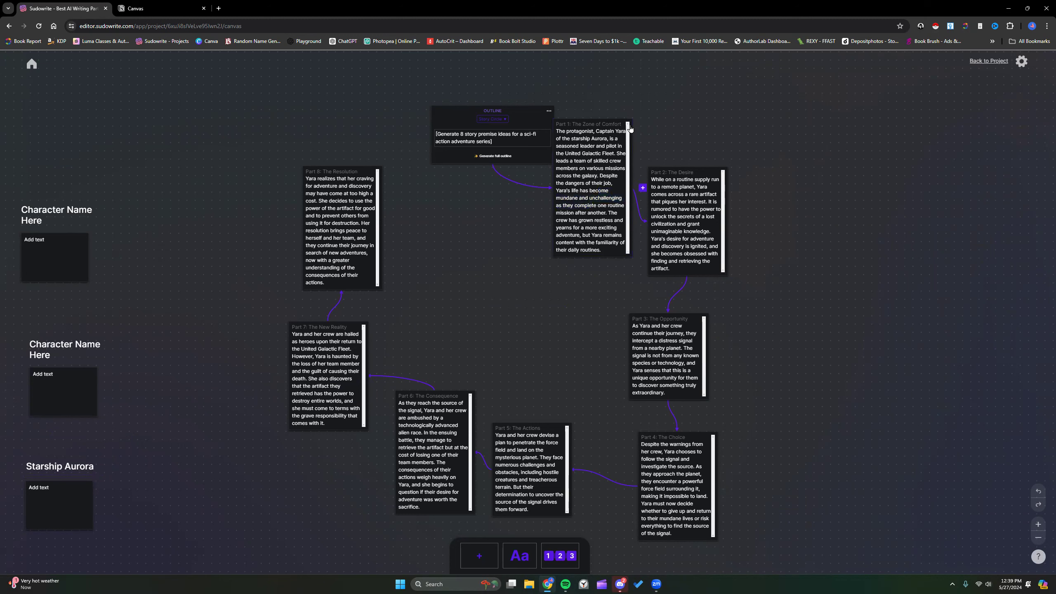
pyautogui.moveTo(618, 125); pyautogui.dragTo(536, 195)
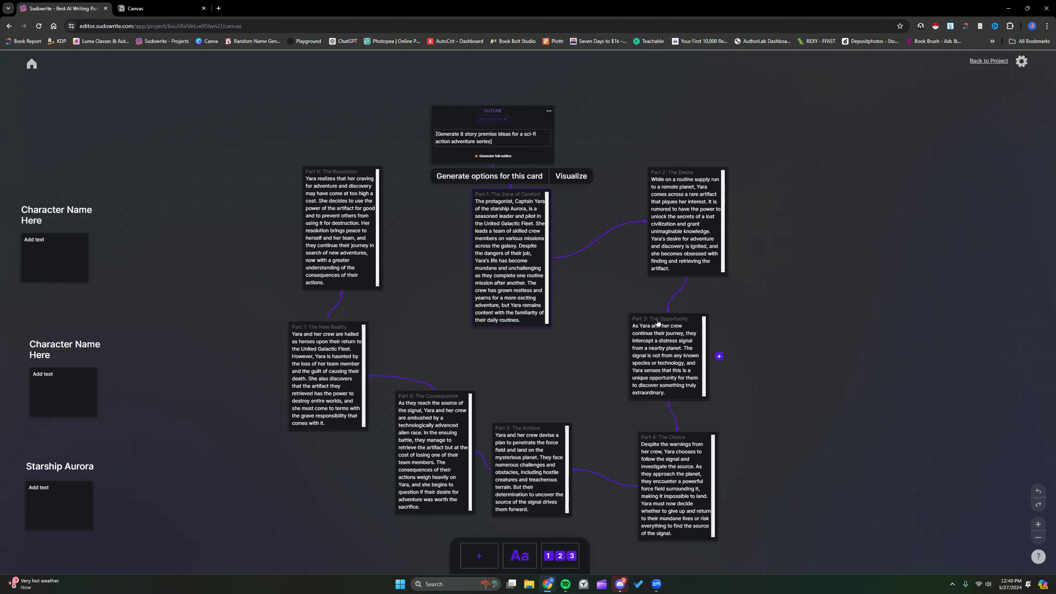
# Review the Story Circle structure's description and examples, leaving the outline's structure as it is
pyautogui.click(492, 119)
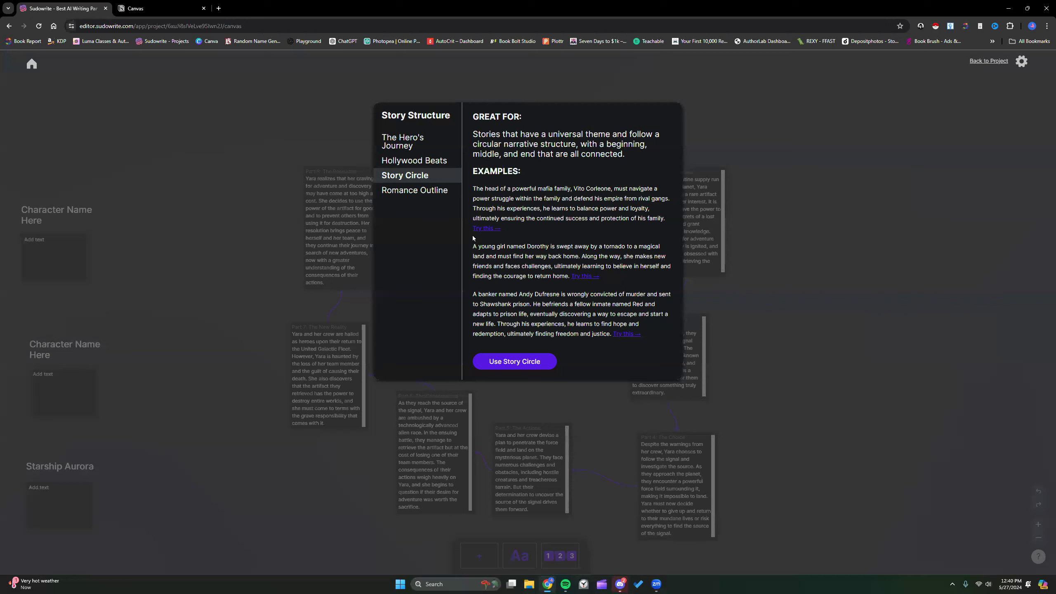
pyautogui.click(796, 335)
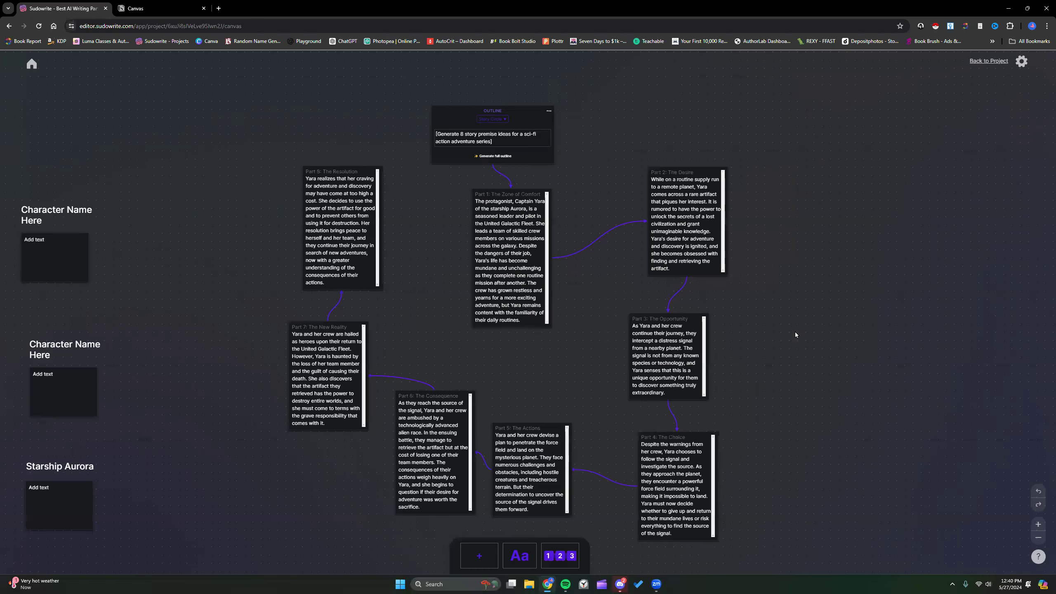
# Add a blank card just below and to the right of the Part 2: The Desire card
pyautogui.click(480, 550)
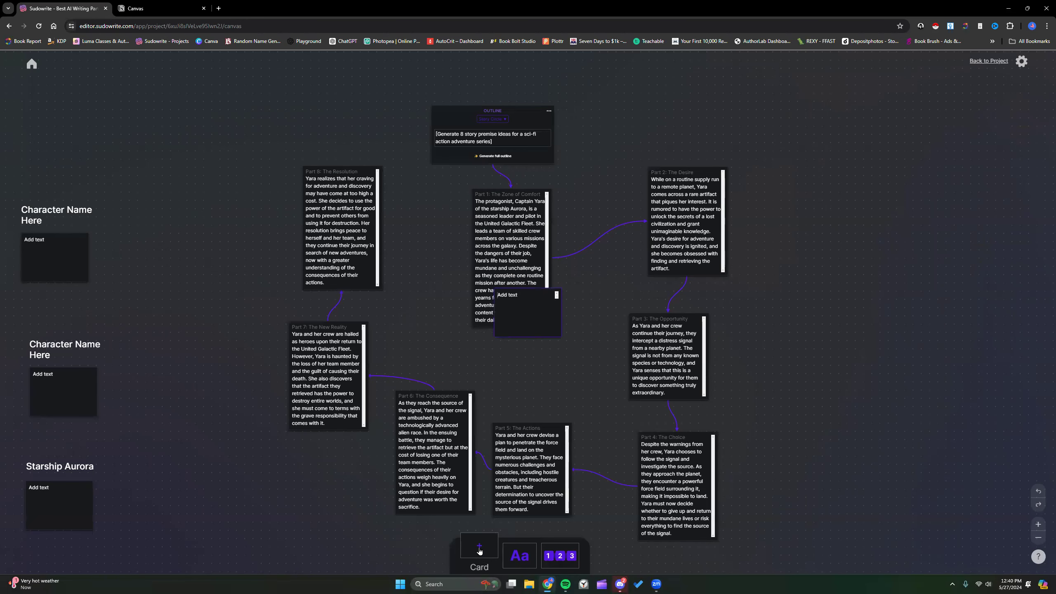
pyautogui.moveTo(540, 325); pyautogui.dragTo(741, 300)
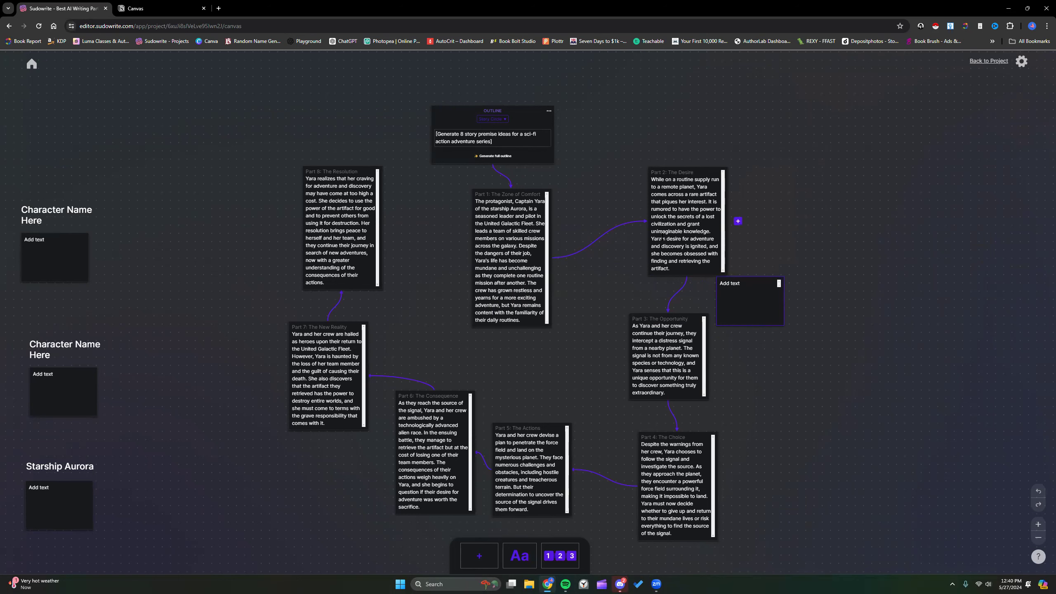
# Delete the blank card between and to the right of the Part 2 and Part 3 cards
pyautogui.click(548, 112)
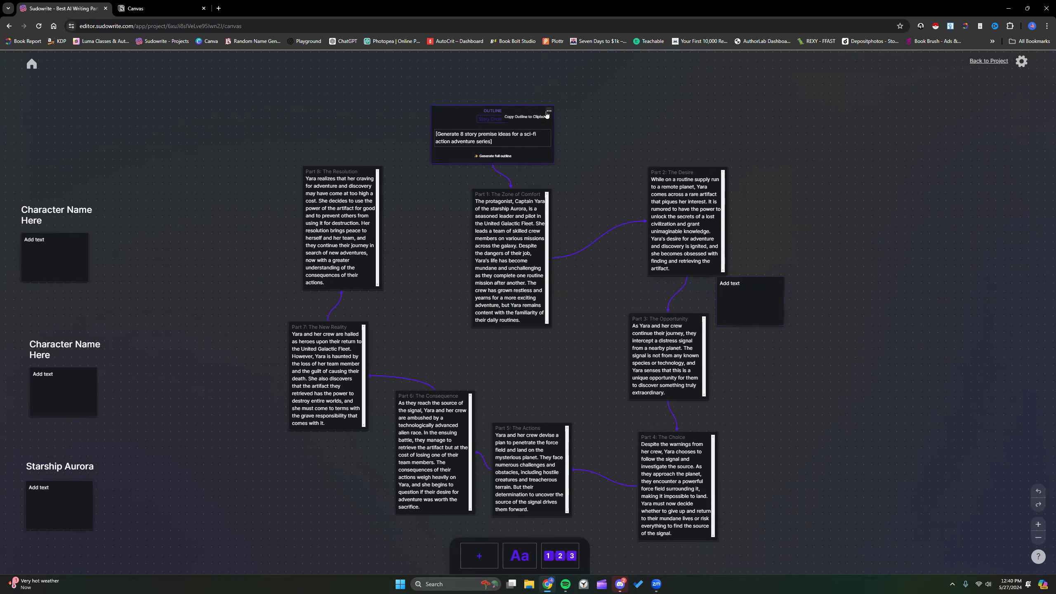
pyautogui.click(754, 299)
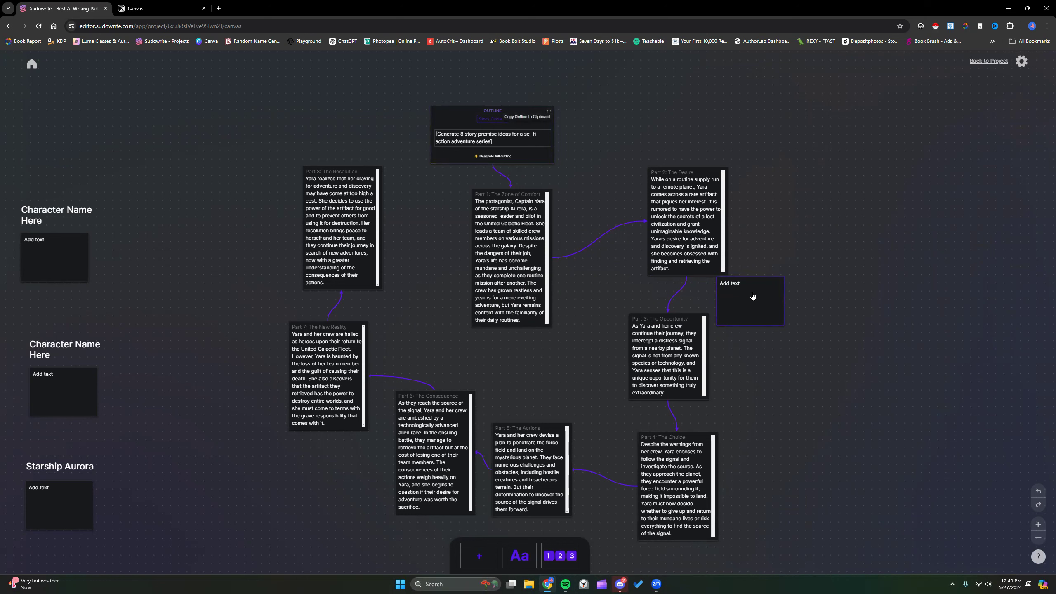
pyautogui.moveTo(753, 296); pyautogui.dragTo(790, 298)
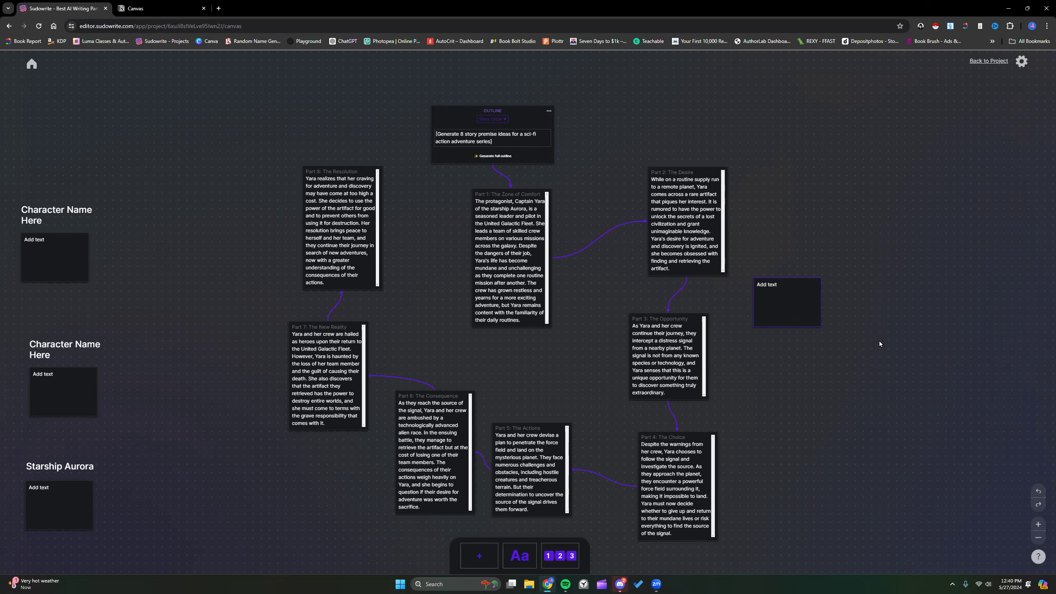
pyautogui.press('Delete')
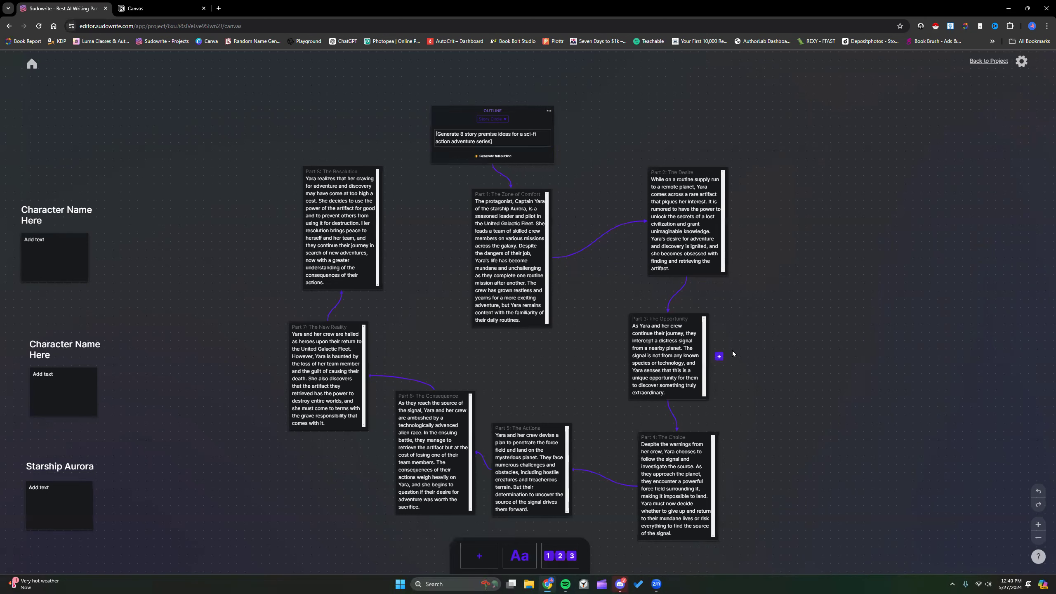
# Copy the first two sentences of the Part 1: The Zone of Comfort card, from "The protagonist" to "across the galaxy."
pyautogui.click(1039, 525)
pyautogui.click(1039, 524)
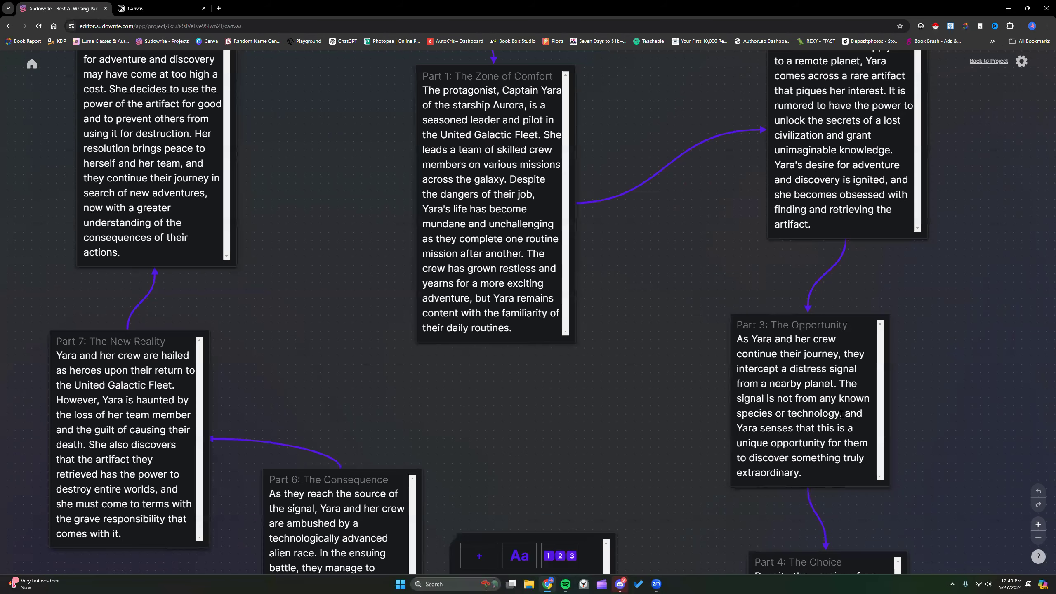
pyautogui.scroll(1, 707, 321)
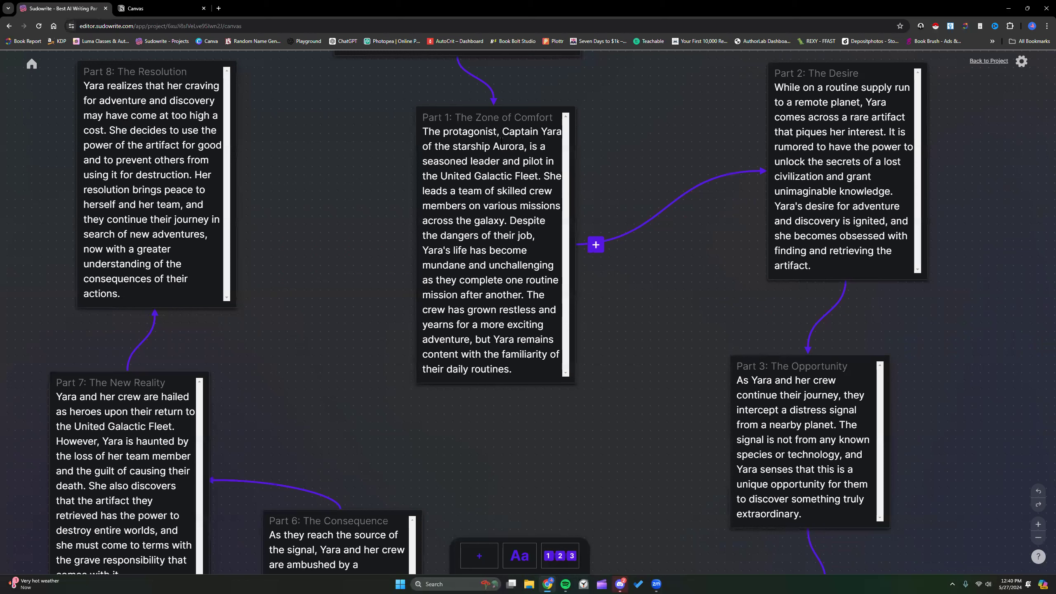
pyautogui.moveTo(422, 129); pyautogui.dragTo(506, 216)
pyautogui.click(529, 255)
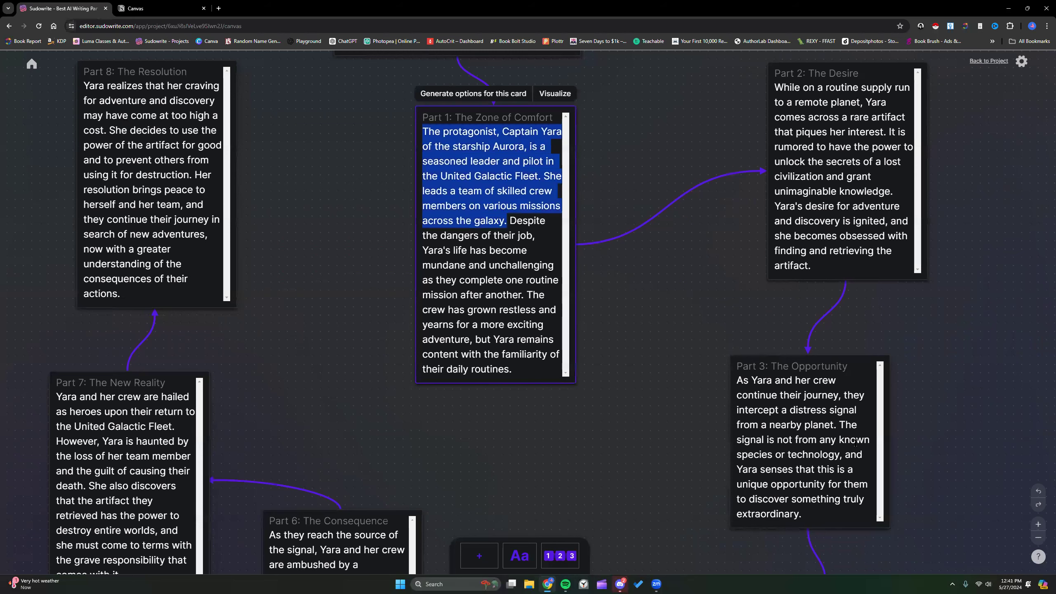
# Paste the copied protagonist description into the blank card under the first Character Name Here label
pyautogui.hscroll(-15, 554, 331)
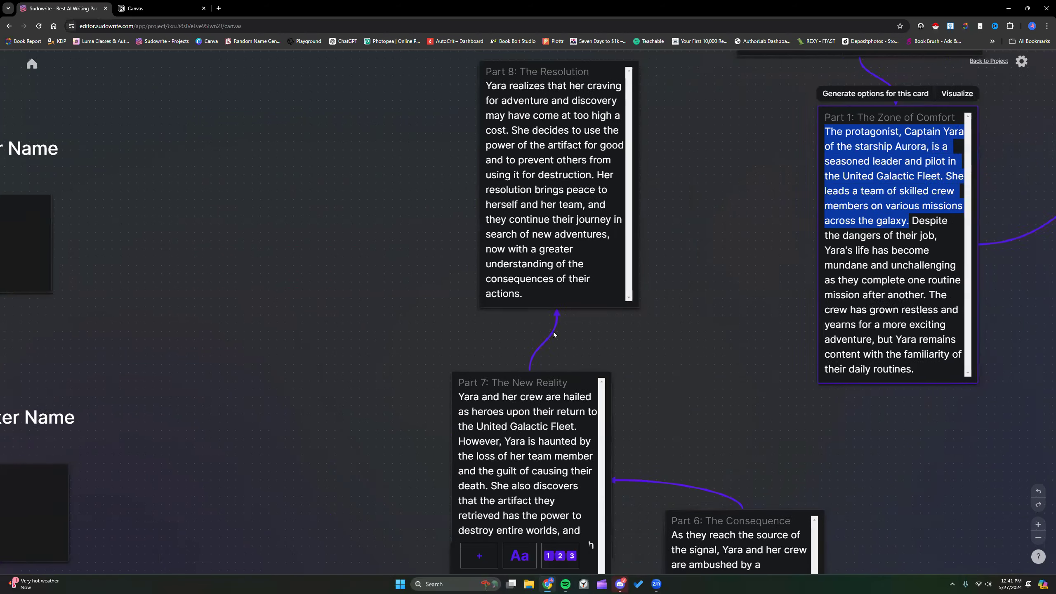
pyautogui.scroll(-1, 553, 332)
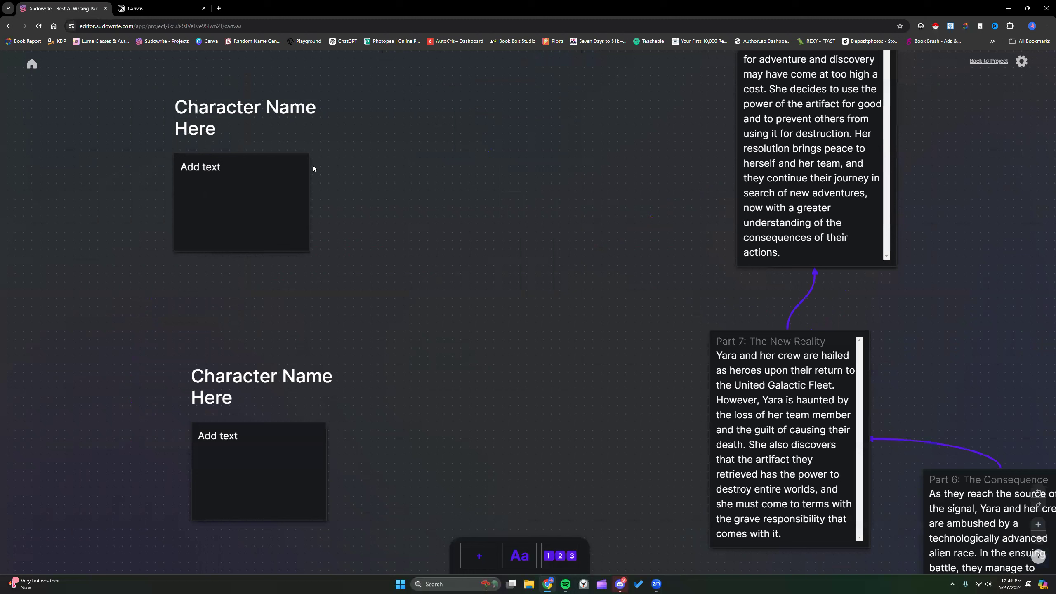
pyautogui.click(210, 182)
pyautogui.rightClick(210, 182)
pyautogui.click(189, 195)
pyautogui.rightClick(197, 178)
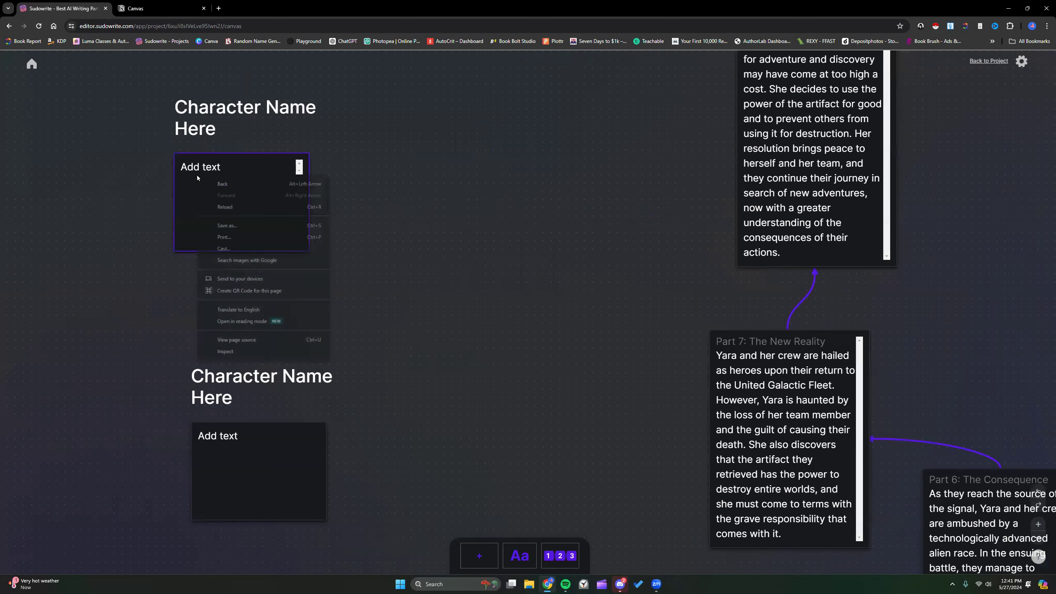
pyautogui.click(192, 167)
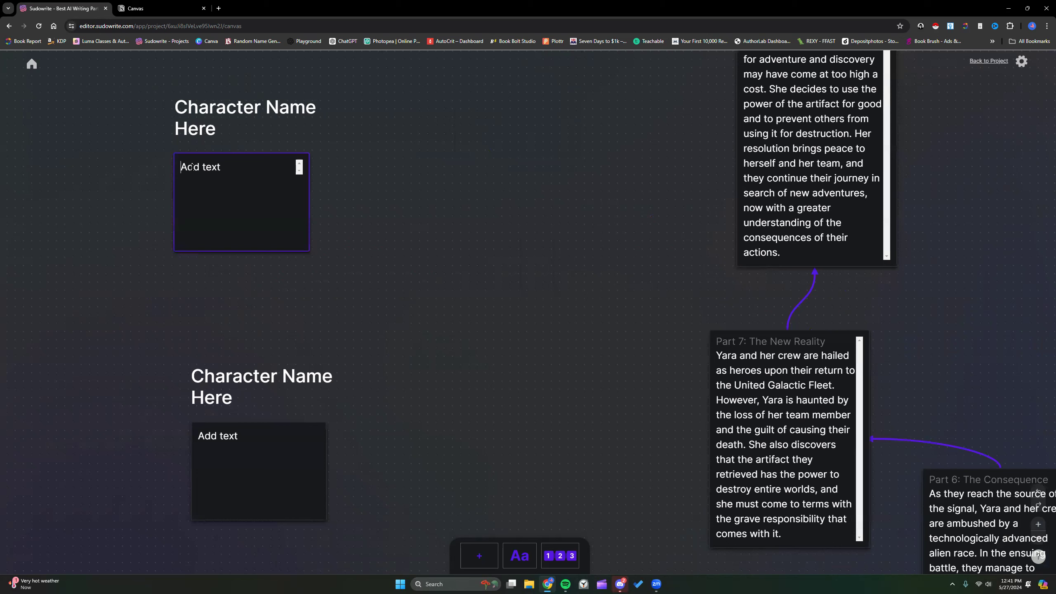
pyautogui.hotkey('ctrl', 'v')
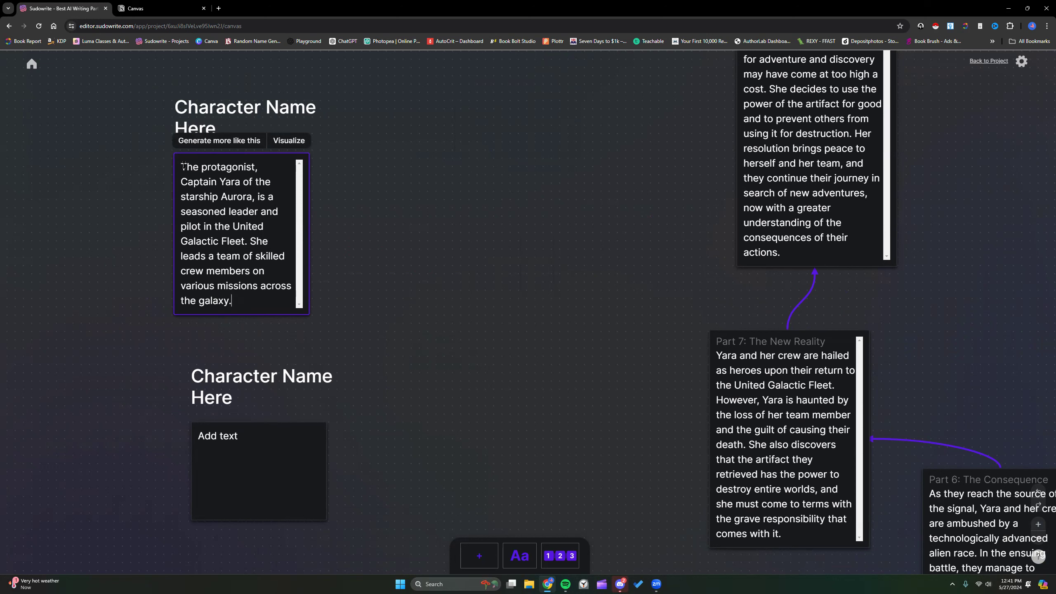
# Try to visualize the pasted protagonist description as an image, and reload the canvas page
pyautogui.moveTo(183, 166); pyautogui.dragTo(241, 302)
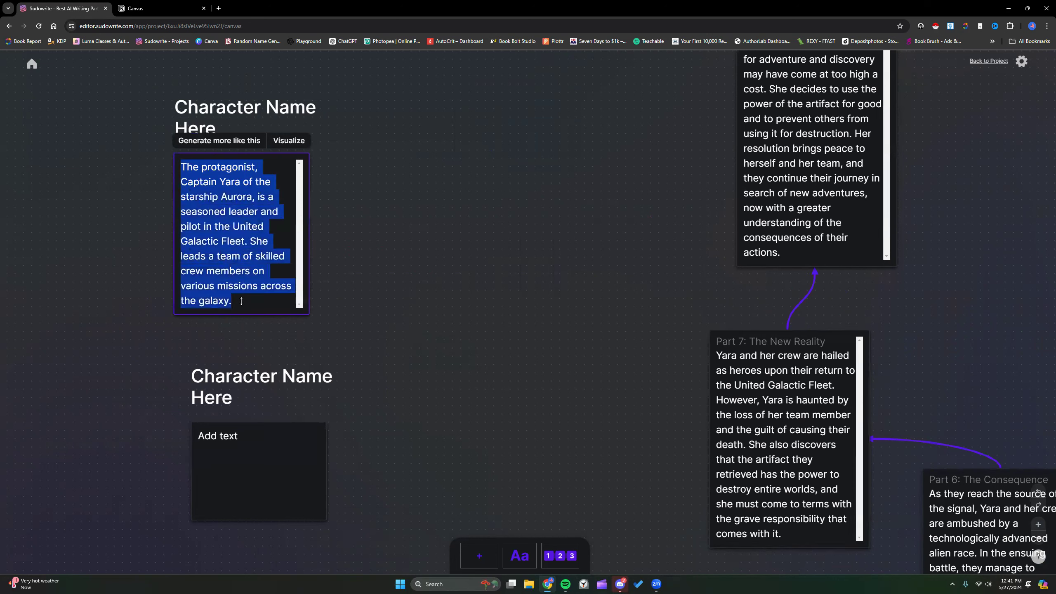
pyautogui.click(286, 142)
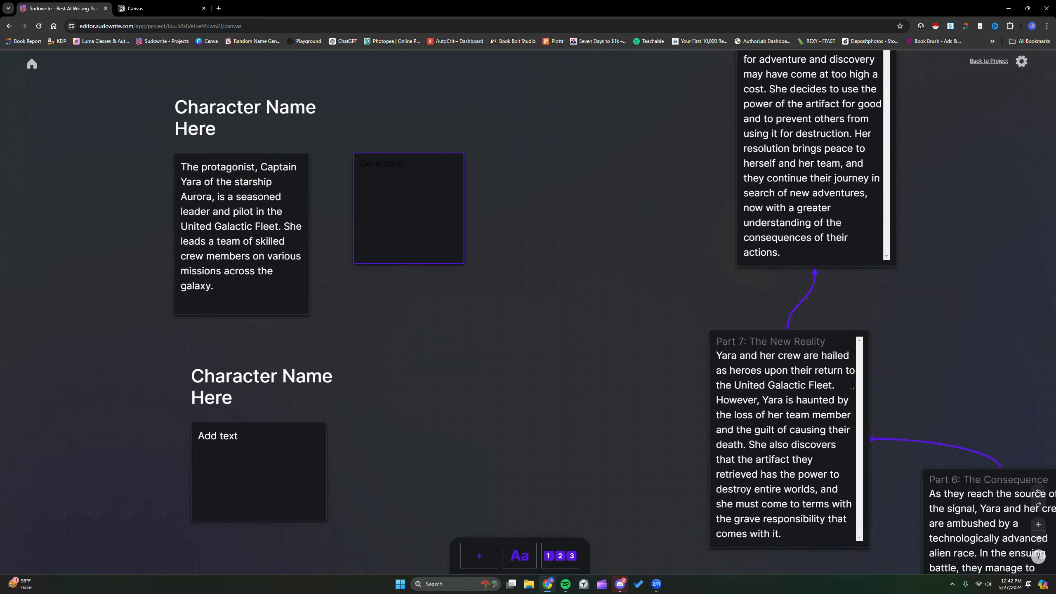
pyautogui.tripleClick(218, 292)
pyautogui.rightClick(241, 224)
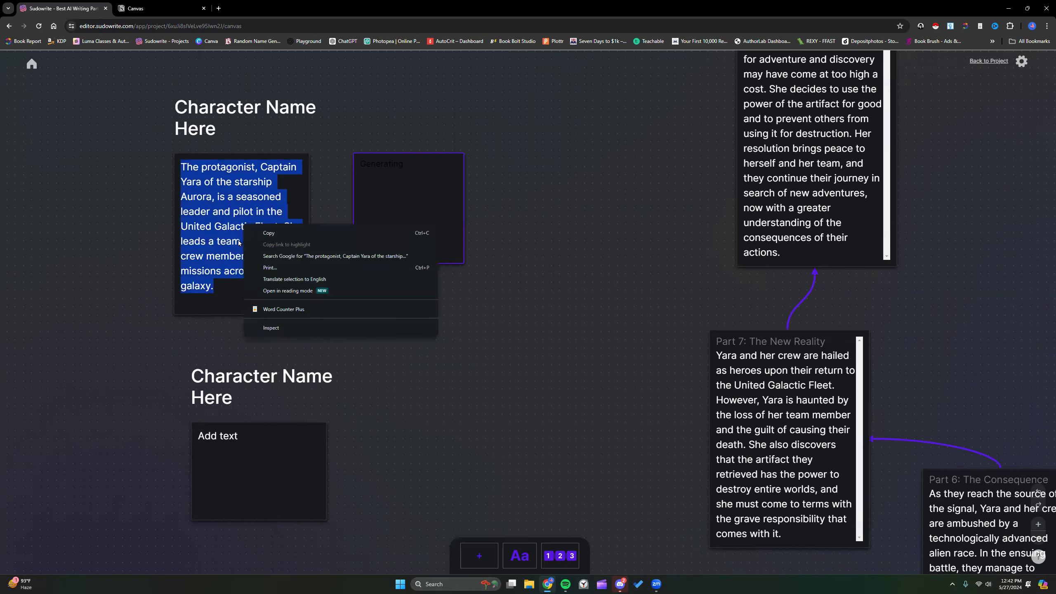
pyautogui.click(220, 289)
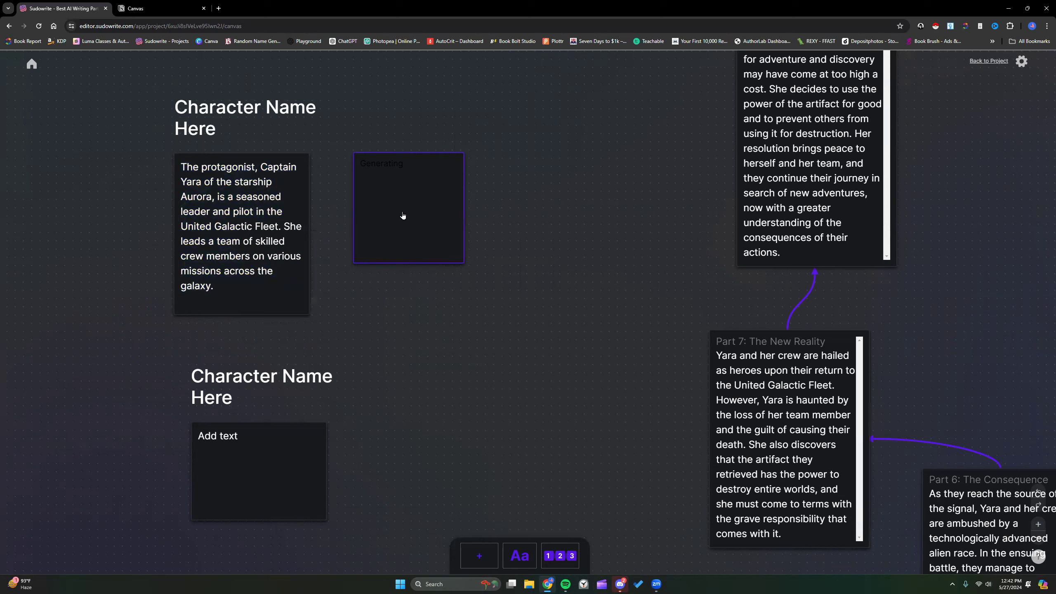
pyautogui.click(39, 26)
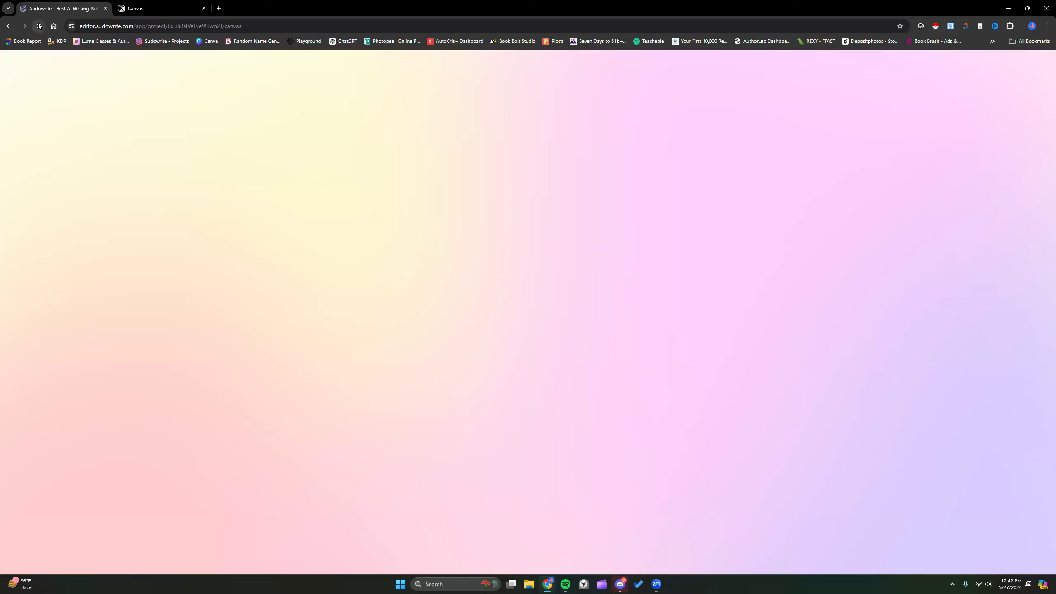
pyautogui.click(39, 26)
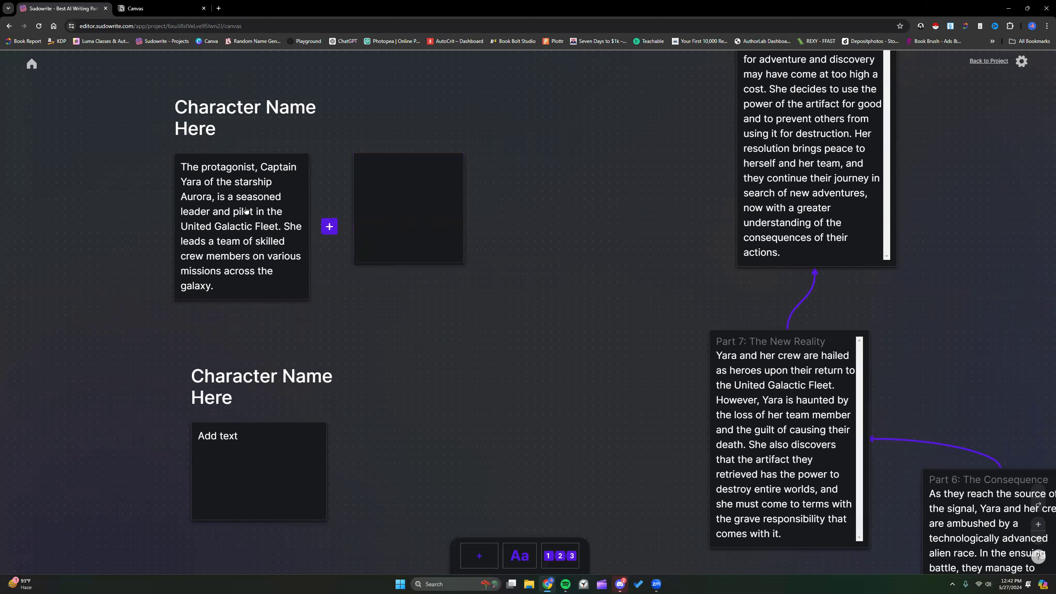
# Select the full protagonist description in the first character card and visualize it as an image beside the card
pyautogui.click(218, 289)
pyautogui.moveTo(219, 289); pyautogui.dragTo(178, 167)
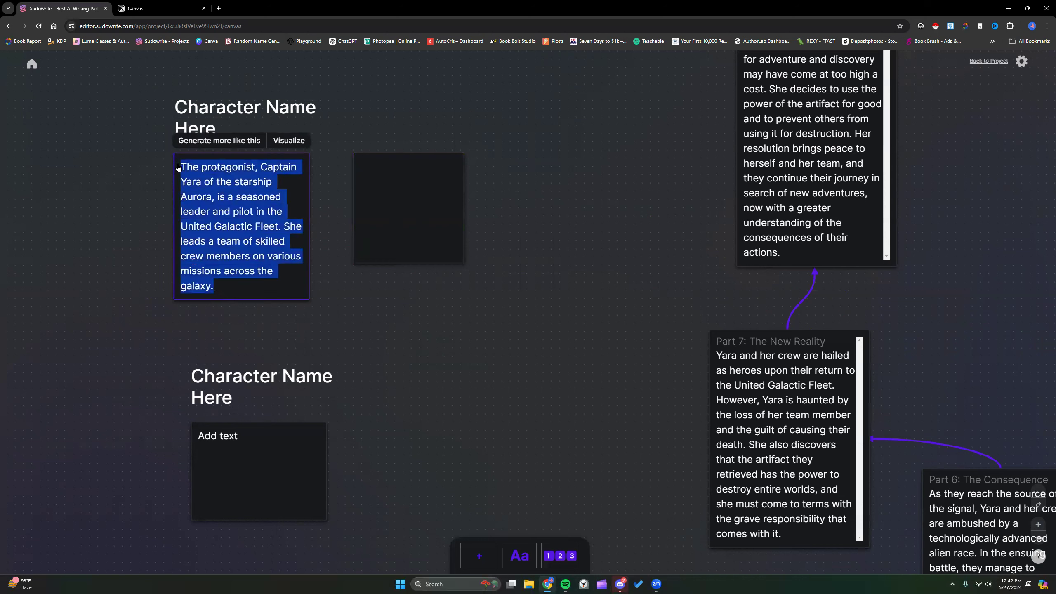
pyautogui.click(290, 142)
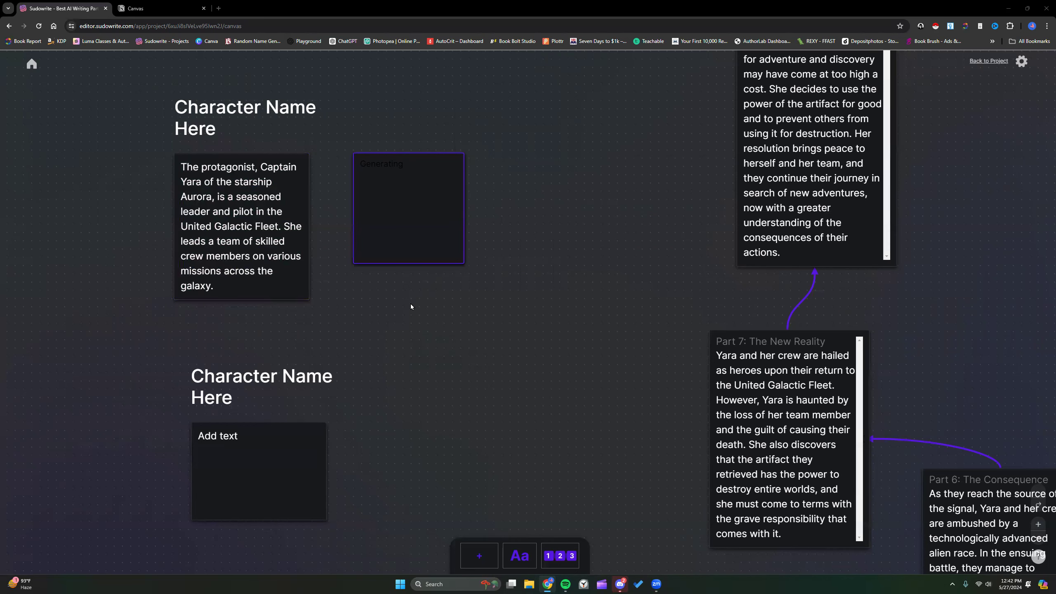
pyautogui.scroll(-1, 447, 320)
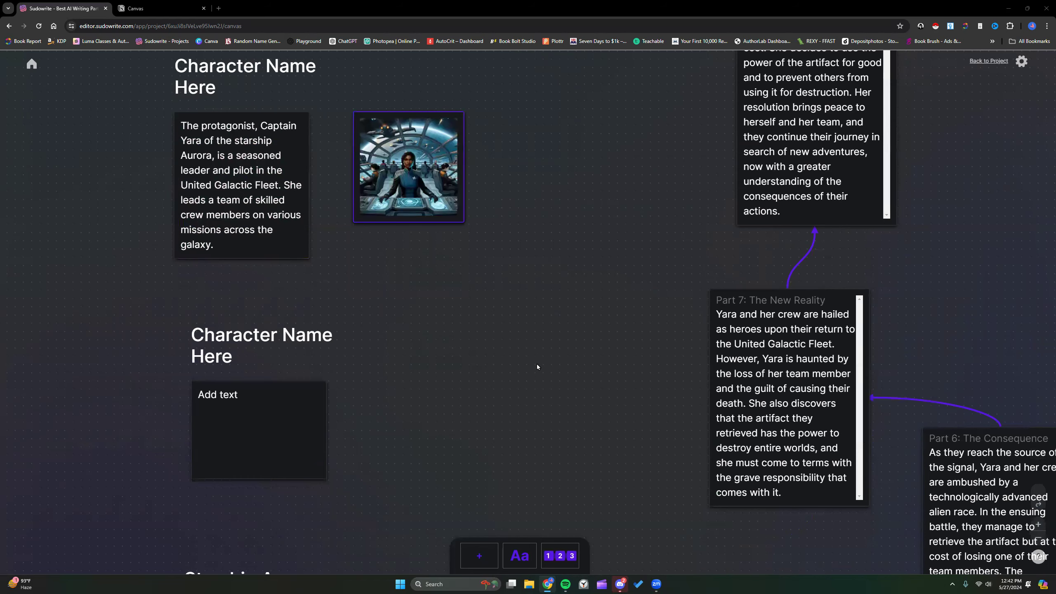
pyautogui.scroll(3, 539, 251)
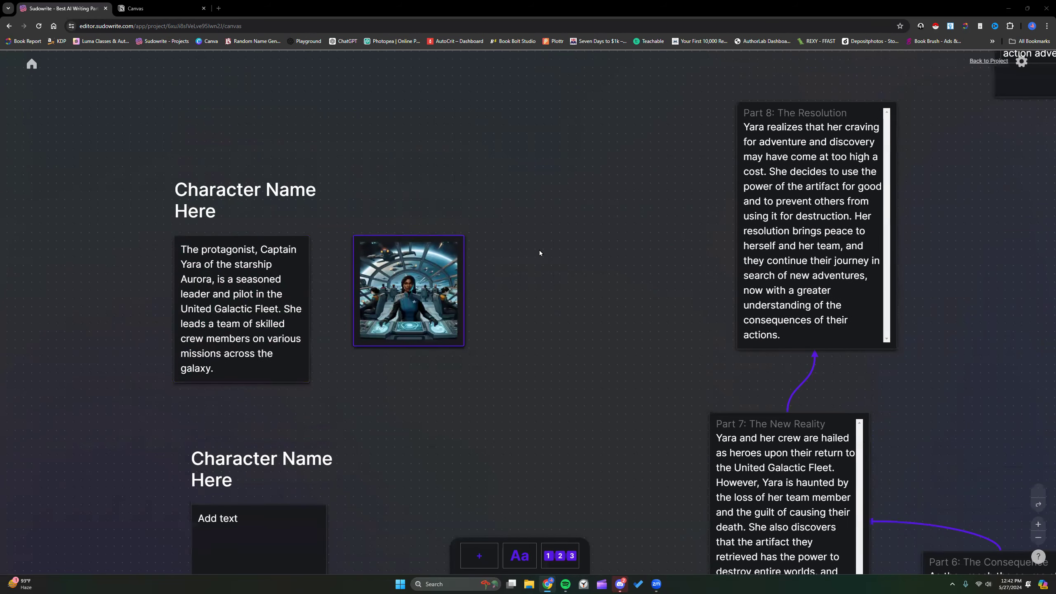
# Copy the passage "starship Aurora, is a seasoned leader and pilot in the United Galactic Fleet." from the Part 1 card
pyautogui.hscroll(10, 539, 251)
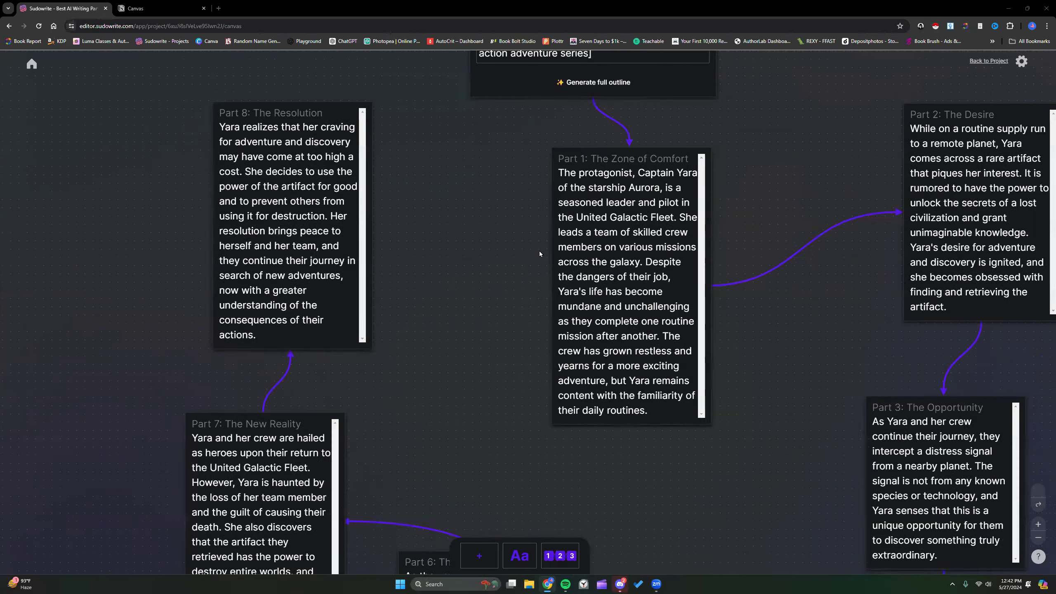
pyautogui.hscroll(2, 539, 251)
pyautogui.scroll(-2, 539, 251)
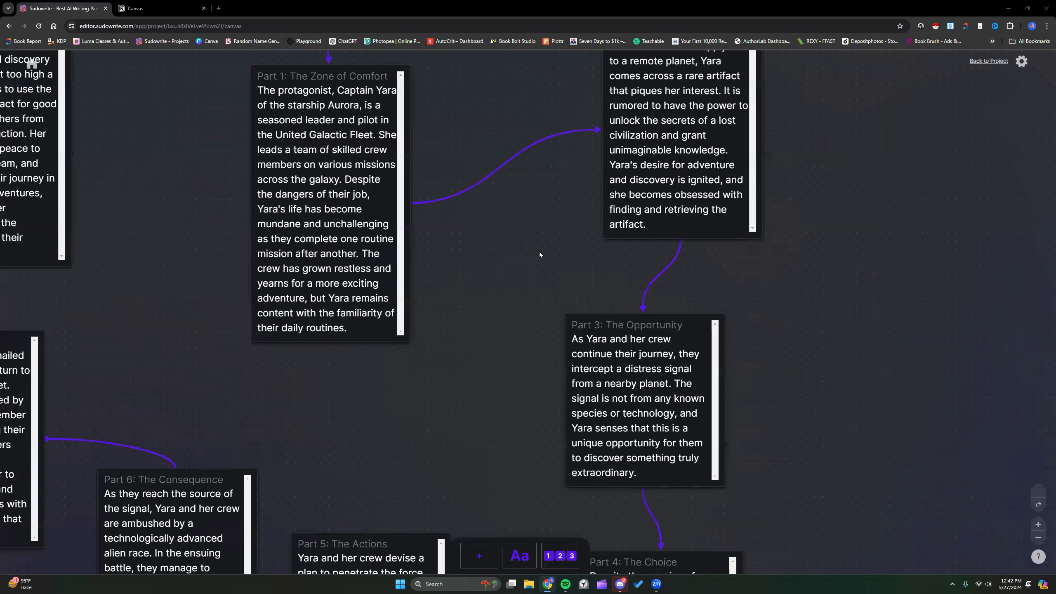
pyautogui.scroll(-5, 475, 267)
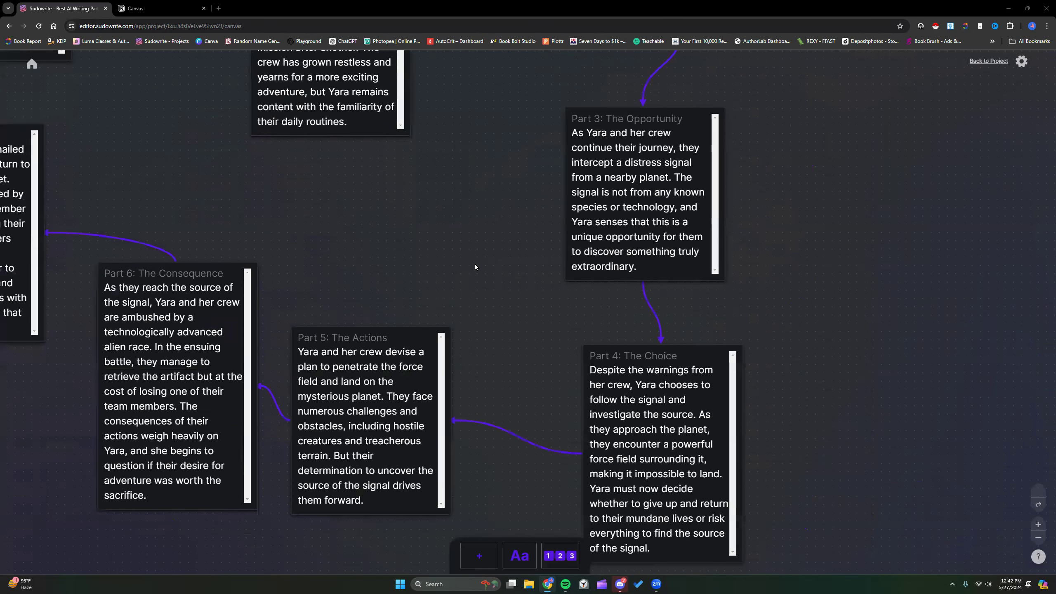
pyautogui.scroll(5, 476, 264)
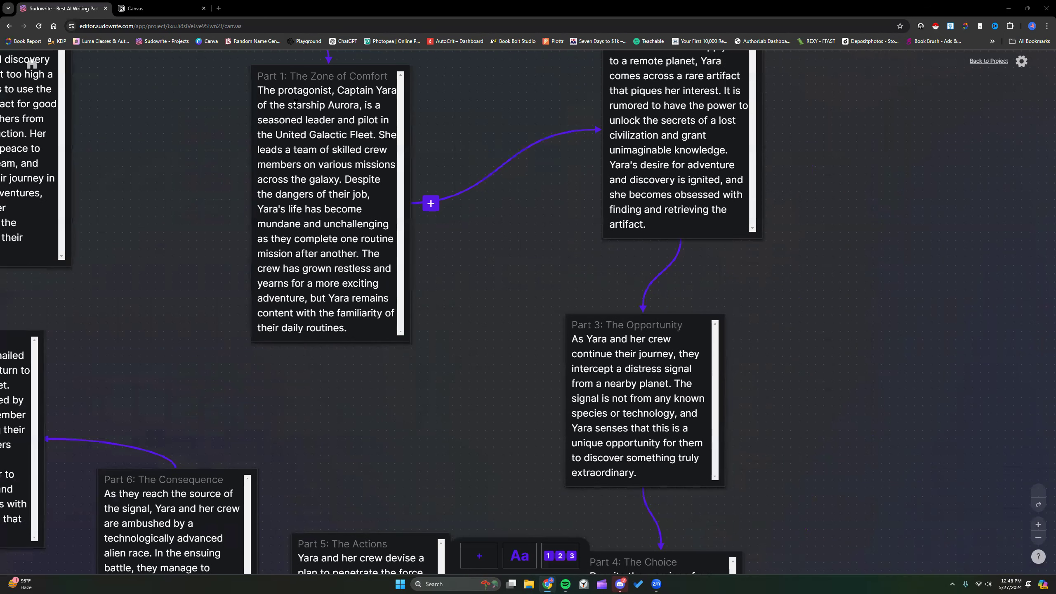
pyautogui.moveTo(286, 101); pyautogui.dragTo(375, 134)
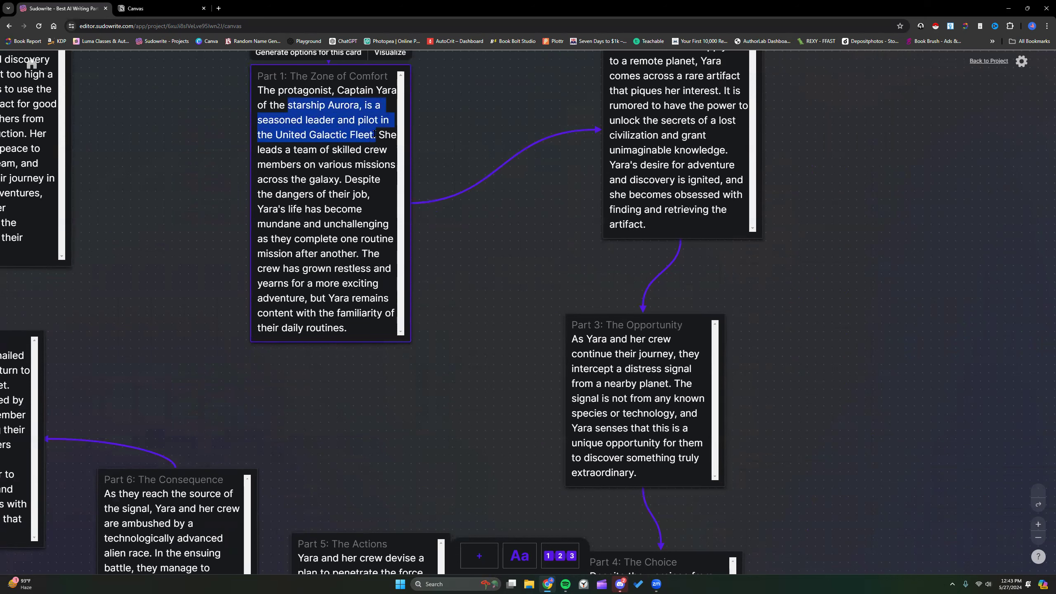
pyautogui.rightClick(347, 123)
pyautogui.click(382, 175)
# Open the Outline card's extra options
pyautogui.hscroll(-15, 362, 239)
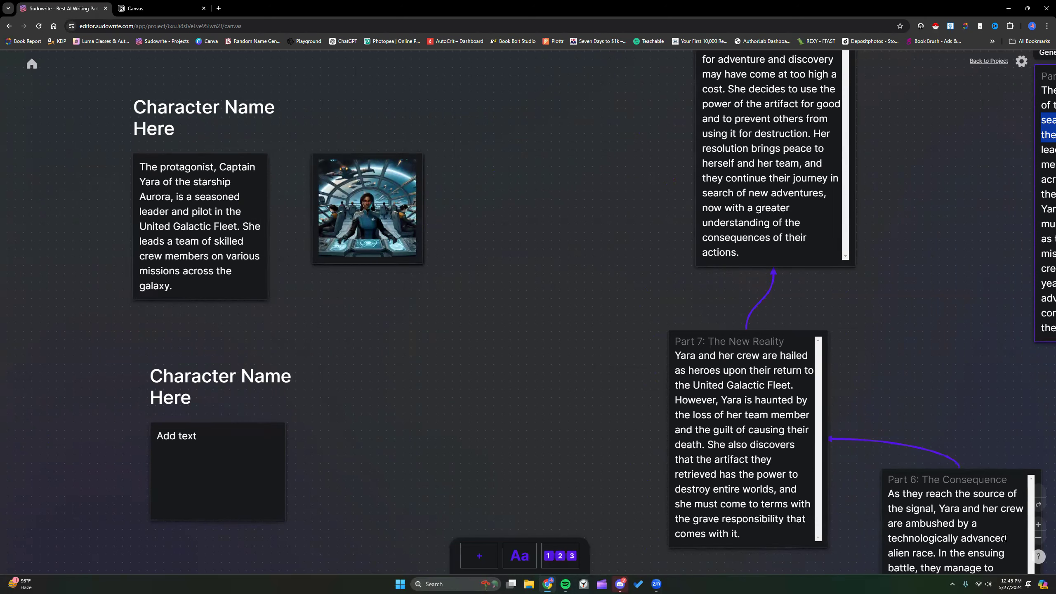
pyautogui.scroll(-3, 1044, 548)
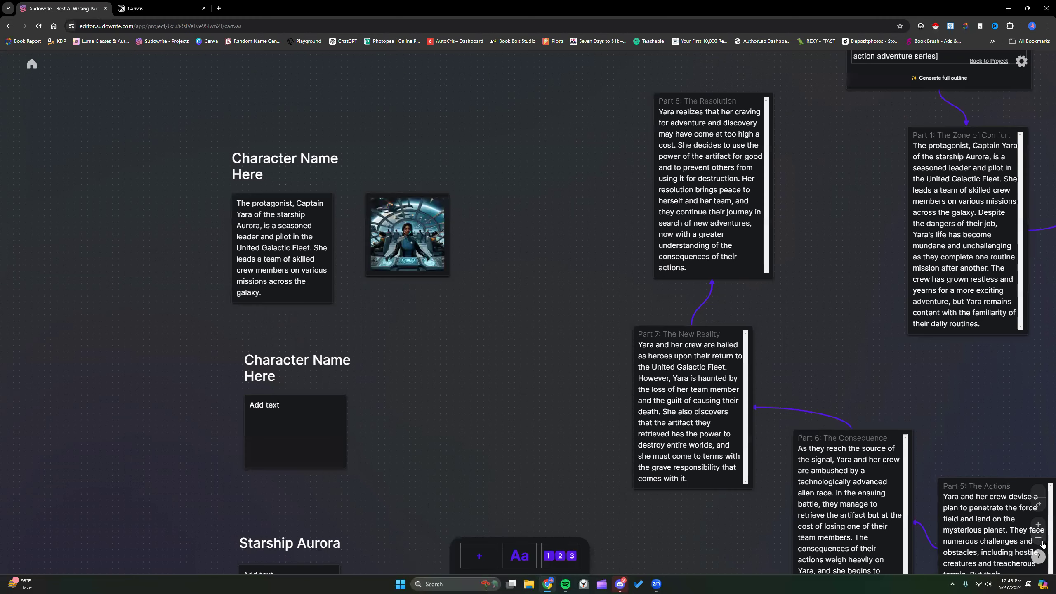
pyautogui.scroll(-2, 1002, 519)
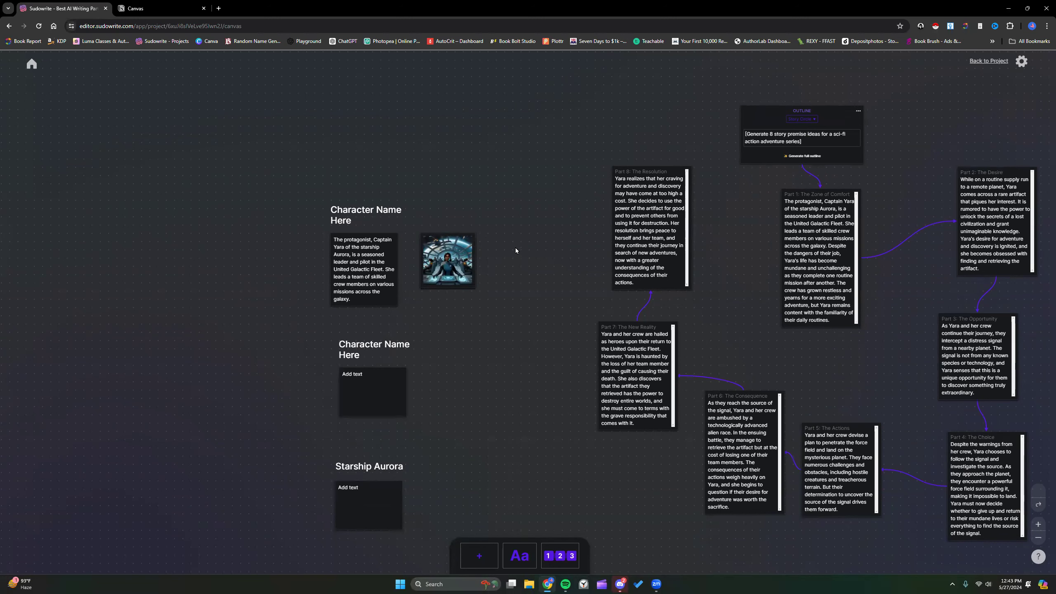
pyautogui.click(858, 111)
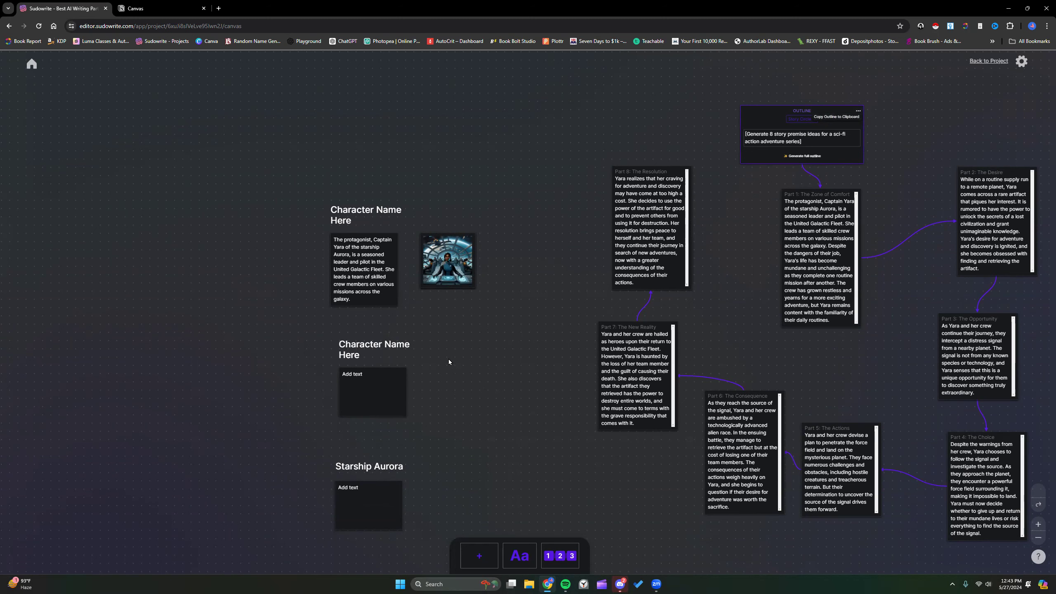
# Paste the copied starship Aurora passage into the blank card under the Starship Aurora label
pyautogui.click(1039, 524)
pyautogui.click(1039, 525)
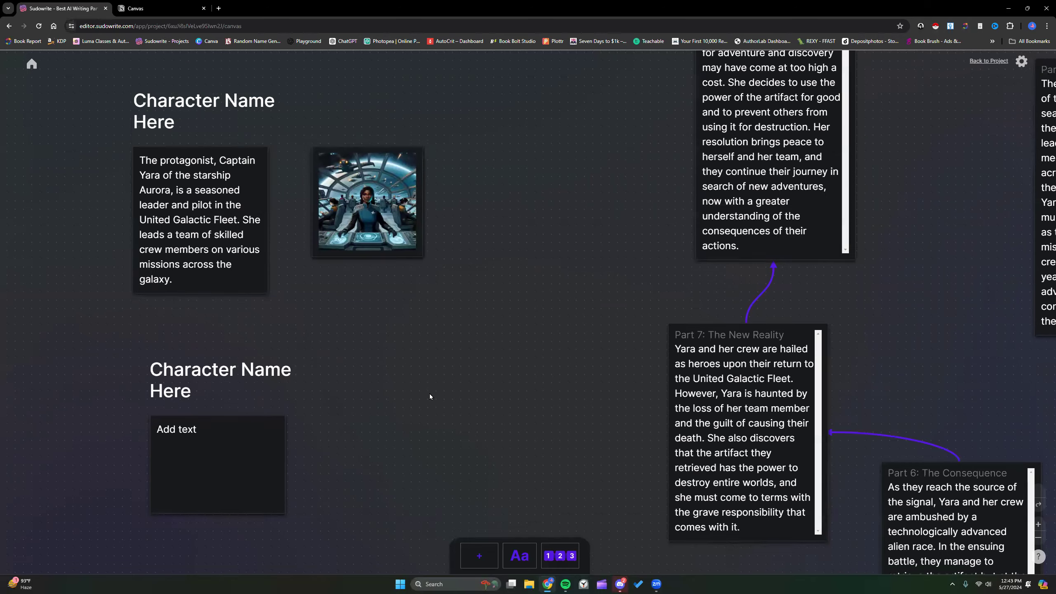
pyautogui.scroll(-3, 429, 393)
pyautogui.scroll(-4, 428, 397)
pyautogui.click(162, 334)
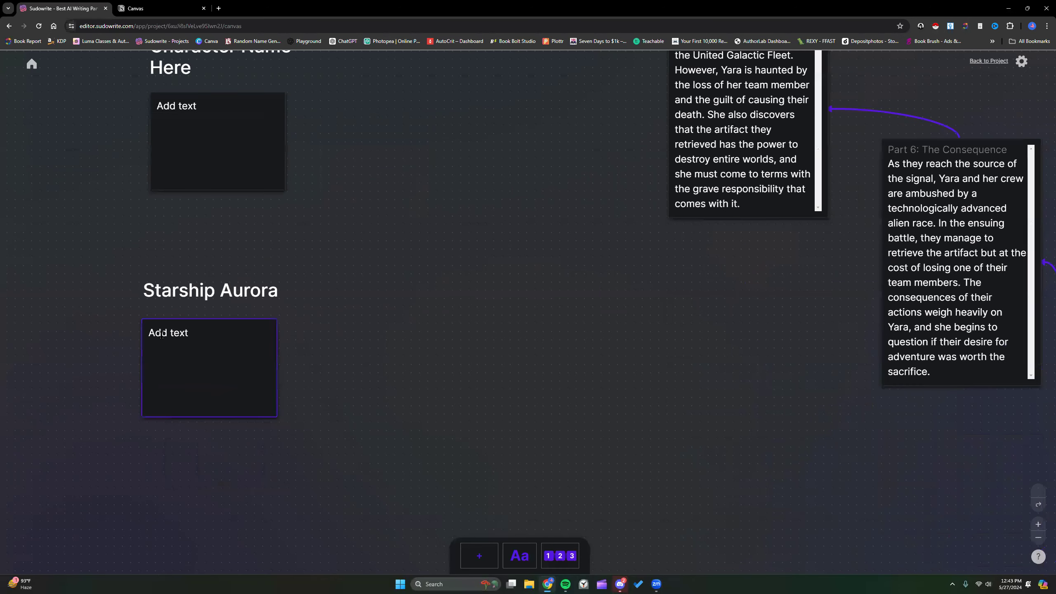
pyautogui.rightClick(160, 333)
pyautogui.click(151, 334)
pyautogui.rightClick(150, 336)
pyautogui.click(169, 423)
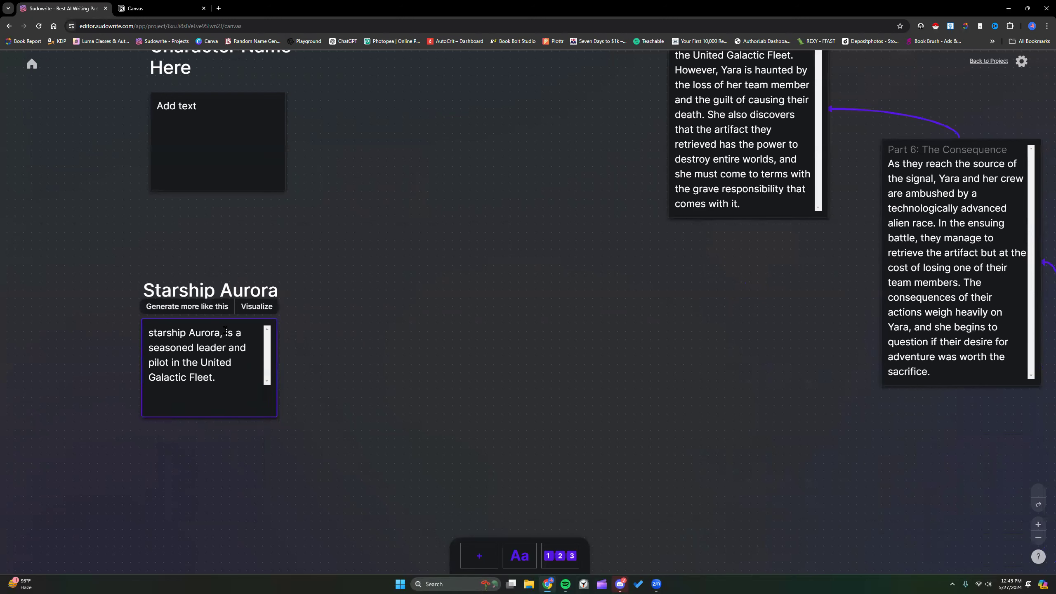
# Remove "is a seasoned leader and pilot" from the Starship Aurora card and visualize all its remaining text as an image
pyautogui.moveTo(225, 332); pyautogui.dragTo(172, 361)
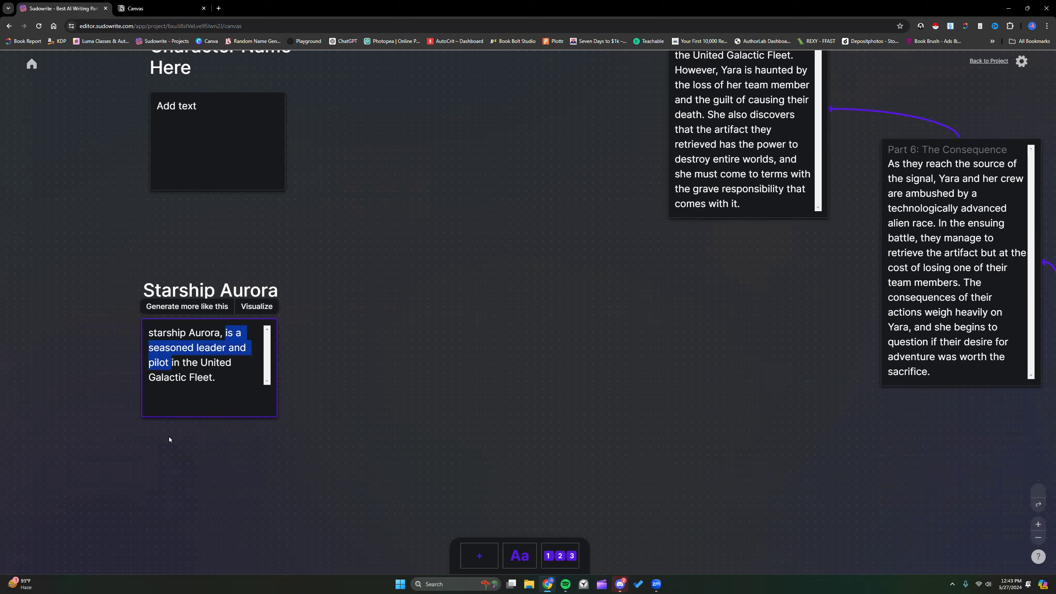
pyautogui.press('BackSpace')
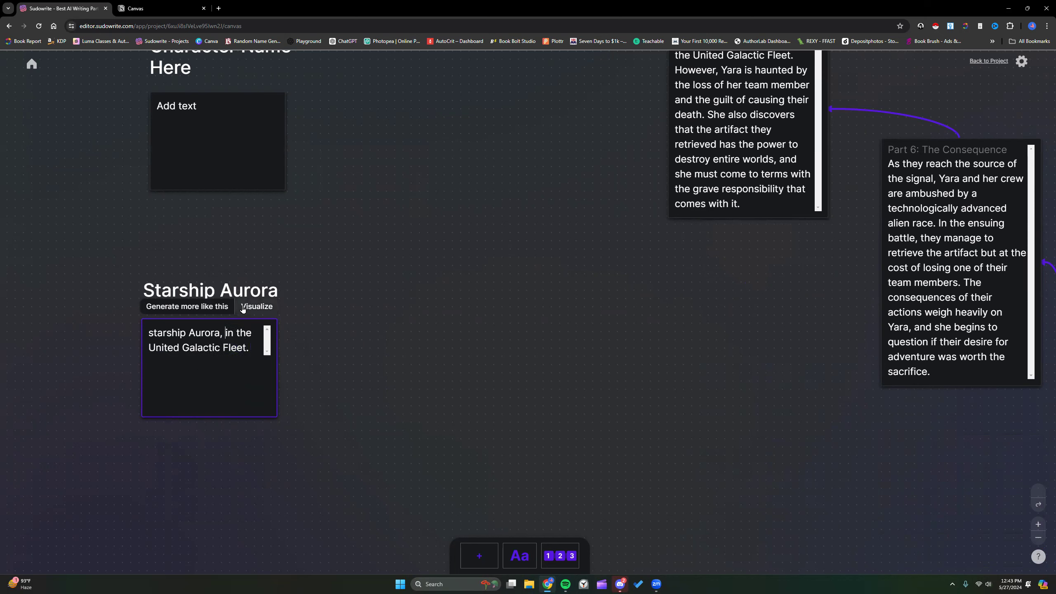
pyautogui.moveTo(253, 351); pyautogui.dragTo(149, 331)
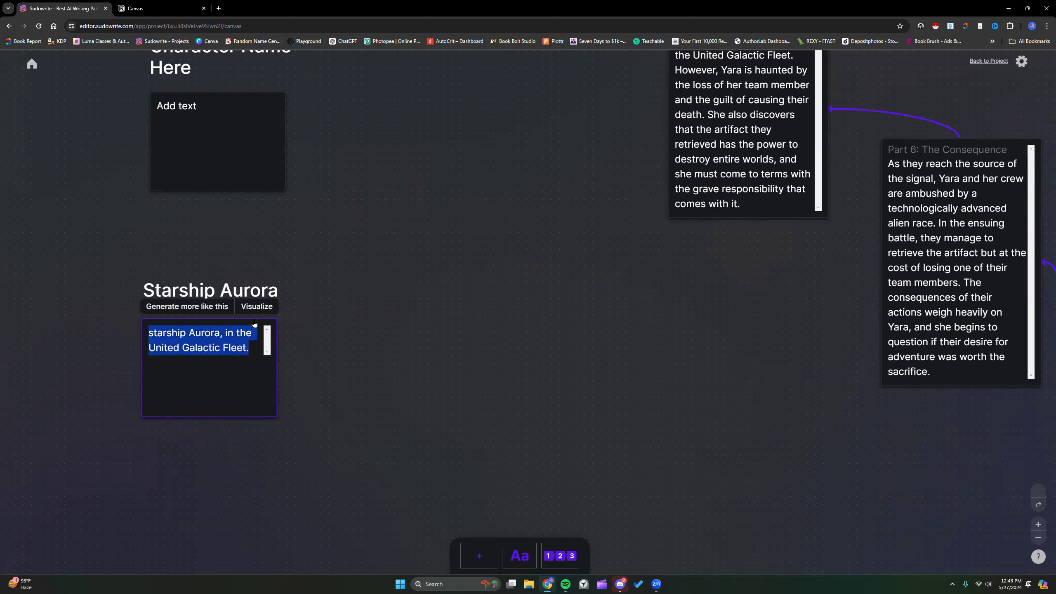
pyautogui.click(257, 307)
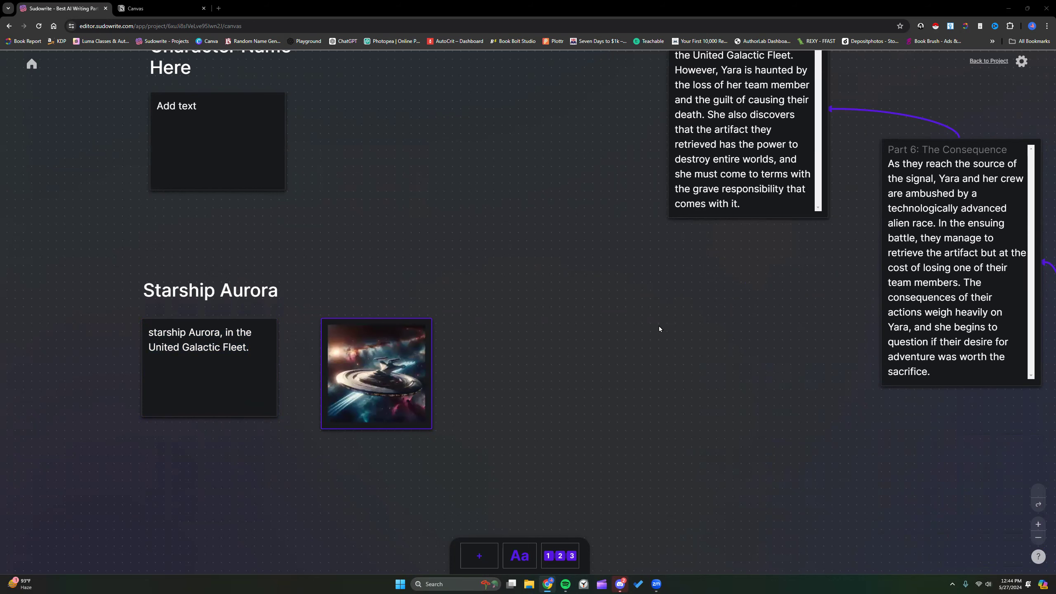
# Examine the generated starship image beside the Starship Aurora card up close
pyautogui.click(1038, 525)
pyautogui.scroll(2, 629, 415)
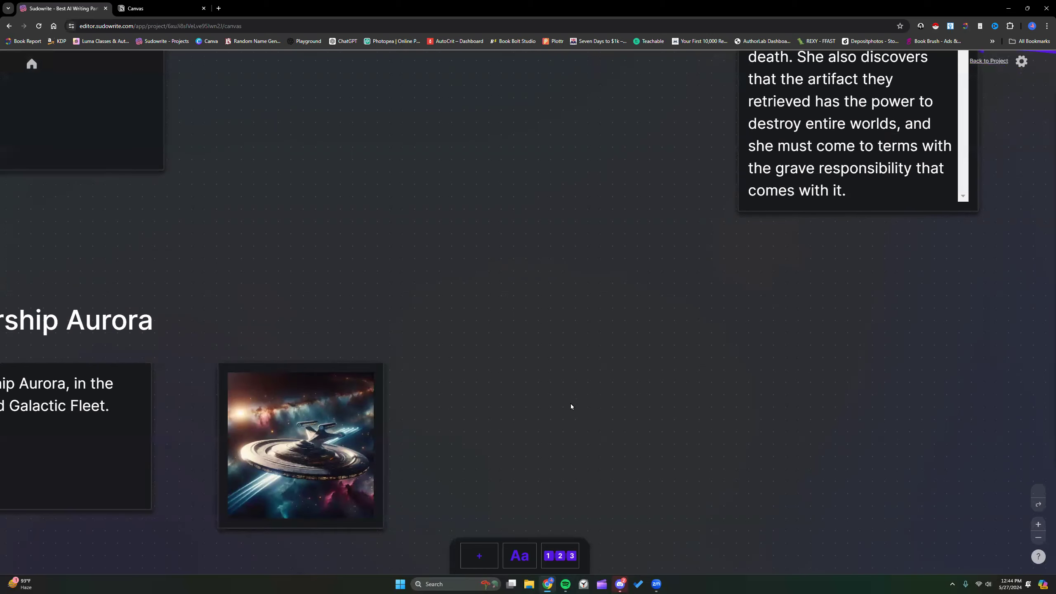
pyautogui.scroll(1, 571, 407)
pyautogui.hscroll(-4, 571, 406)
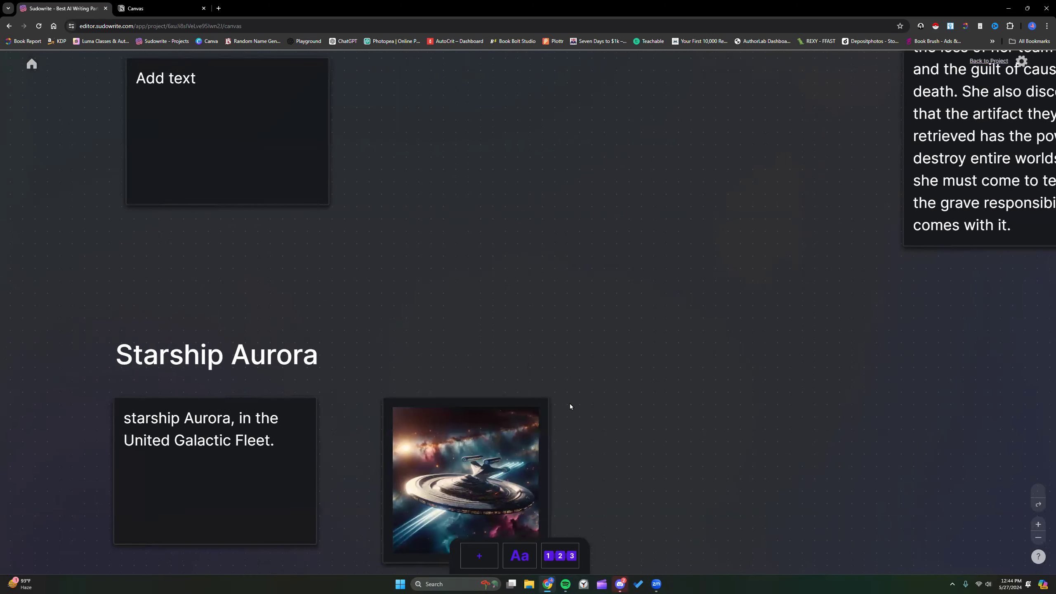
pyautogui.scroll(-4, 570, 406)
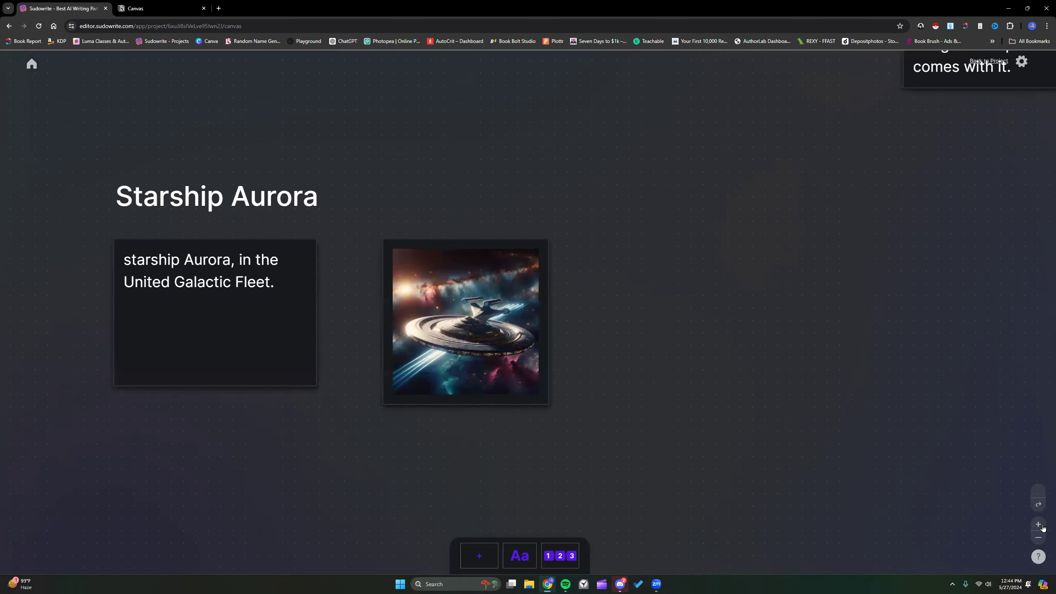
pyautogui.click(1039, 524)
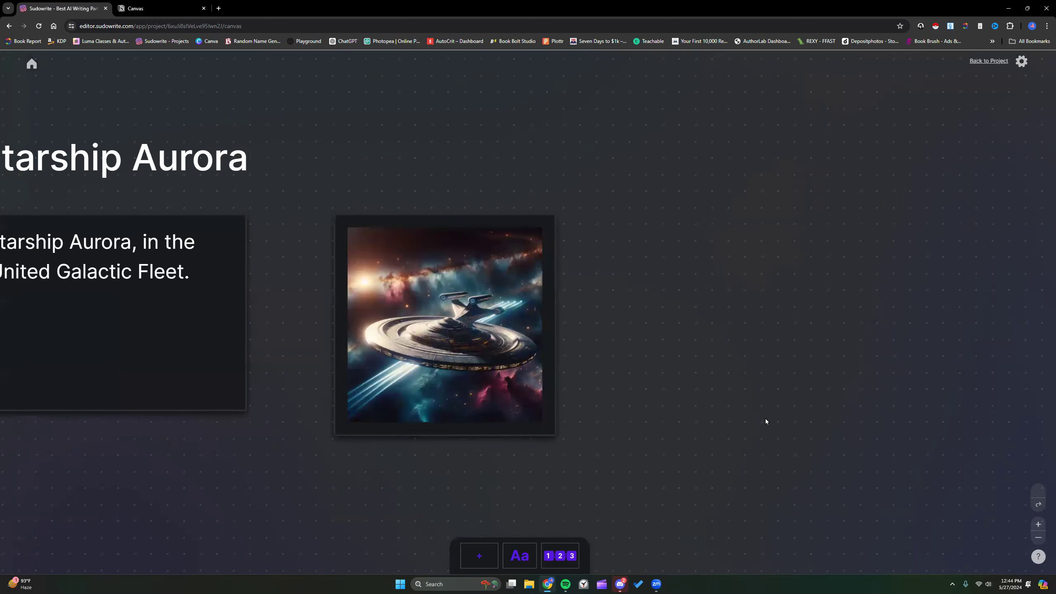
pyautogui.hscroll(-4, 767, 421)
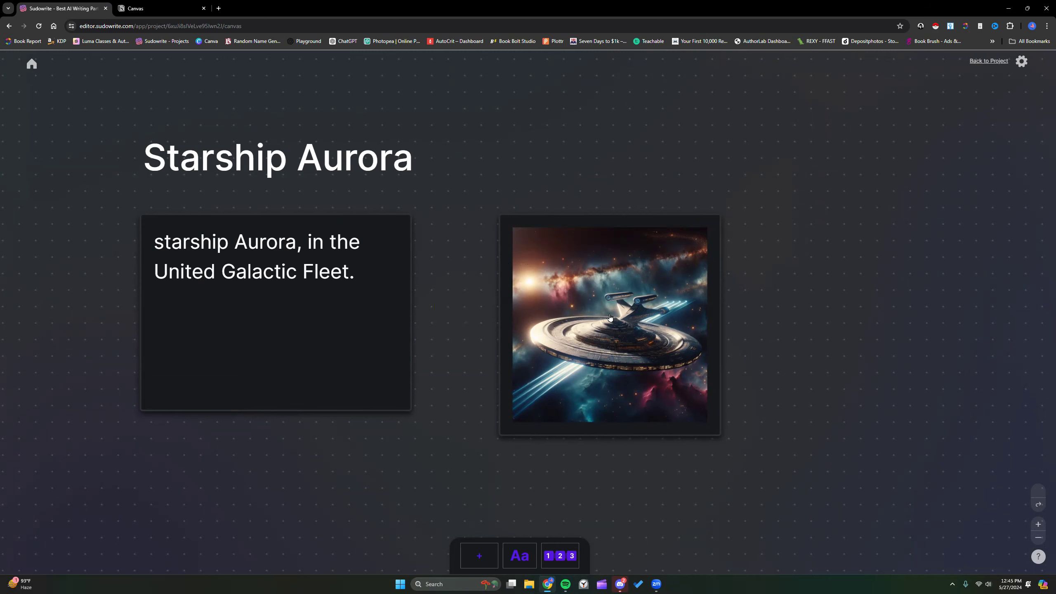
# Copy the passage from "Her resolution brings peace" through "in search of new adventures" in the Part 8: The Resolution card
pyautogui.scroll(10, 531, 295)
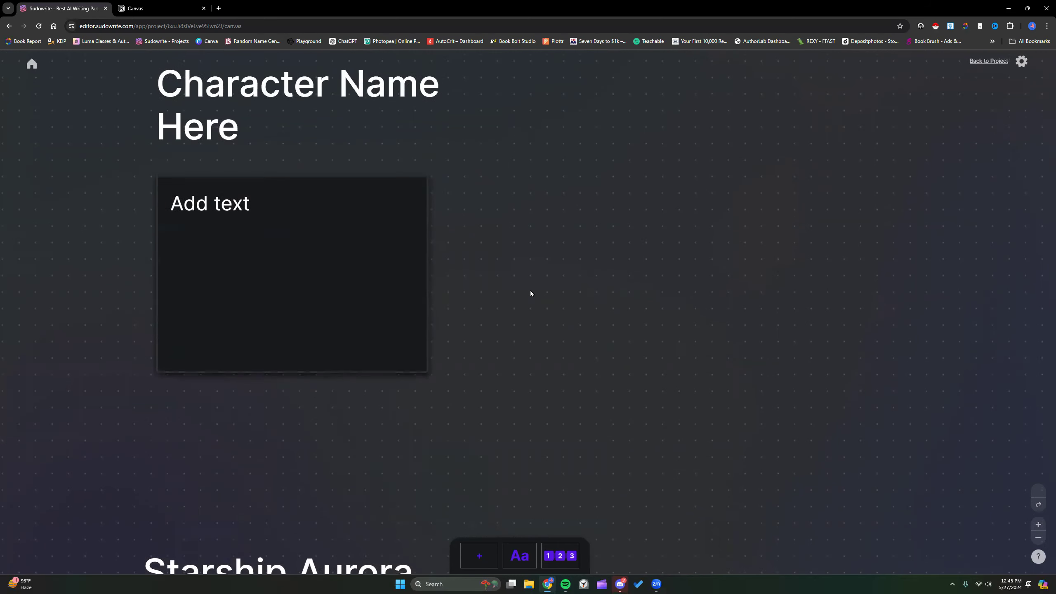
pyautogui.scroll(10, 531, 293)
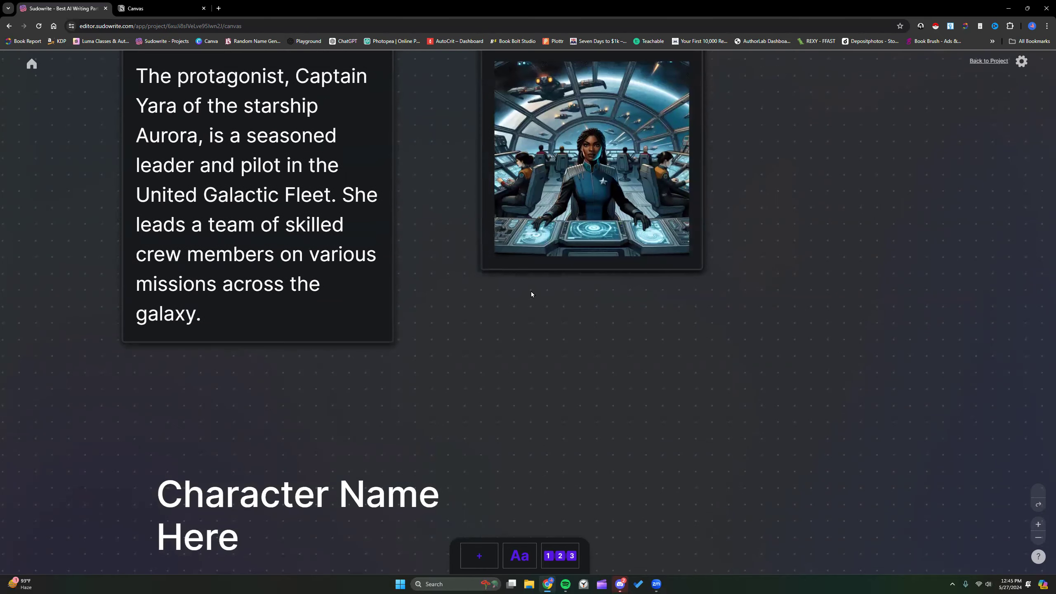
pyautogui.scroll(5, 532, 294)
pyautogui.scroll(-5, 531, 293)
pyautogui.hscroll(10, 532, 293)
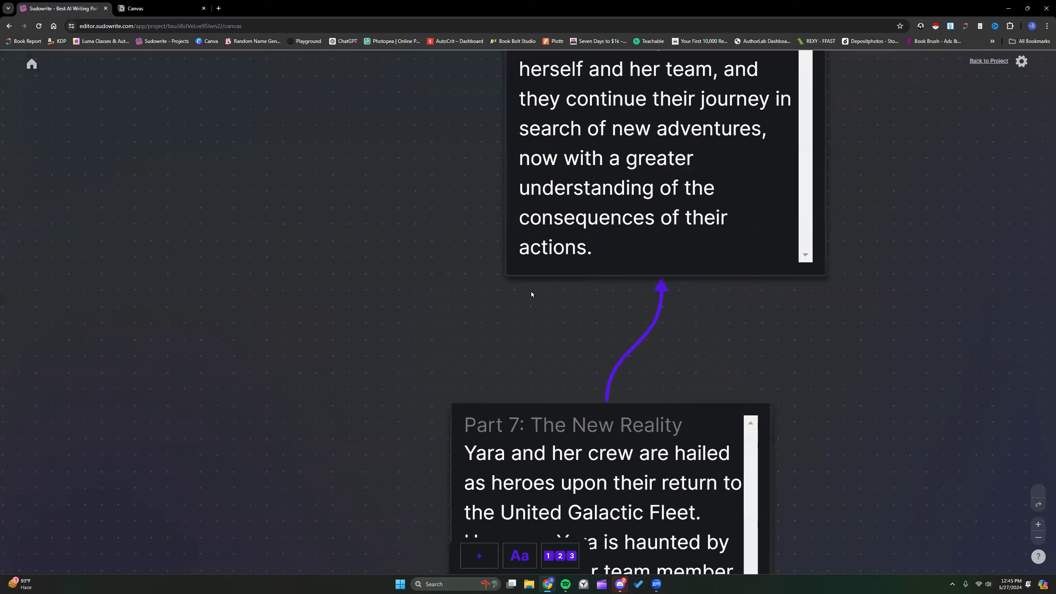
pyautogui.scroll(-10, 531, 294)
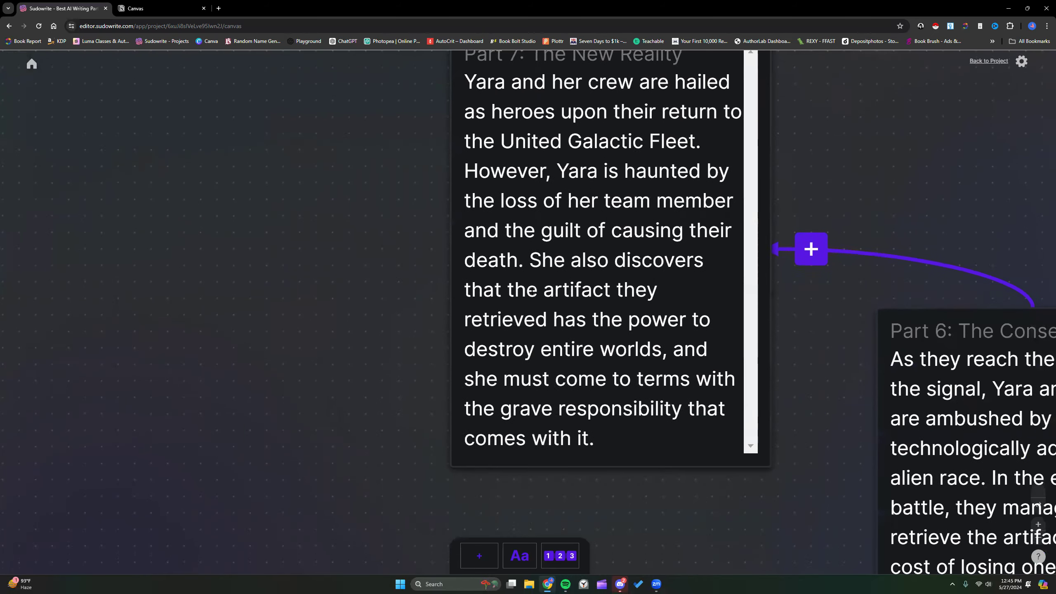
pyautogui.scroll(-5, 532, 291)
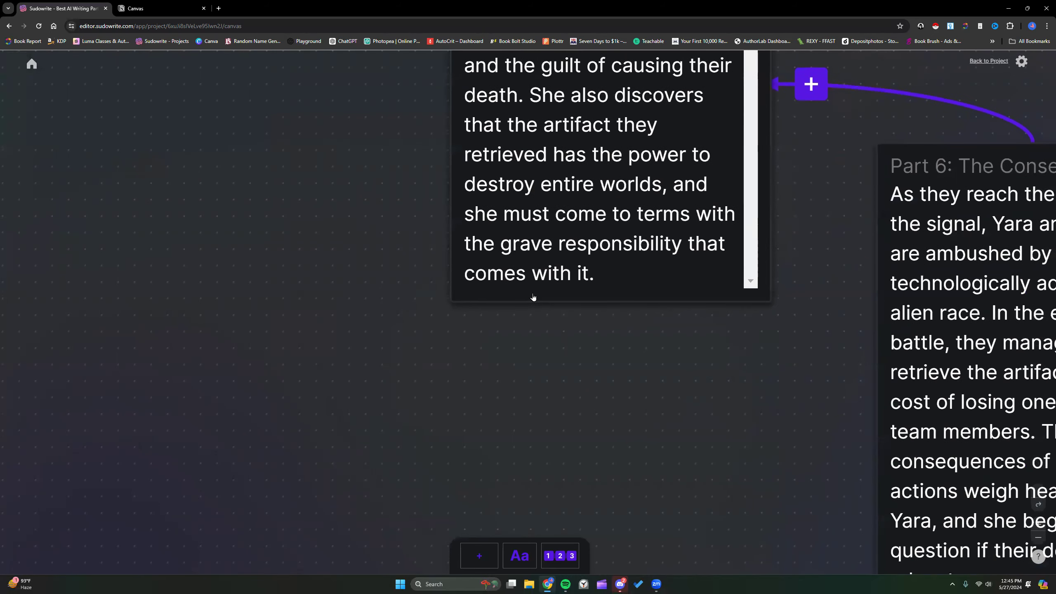
pyautogui.scroll(20, 533, 295)
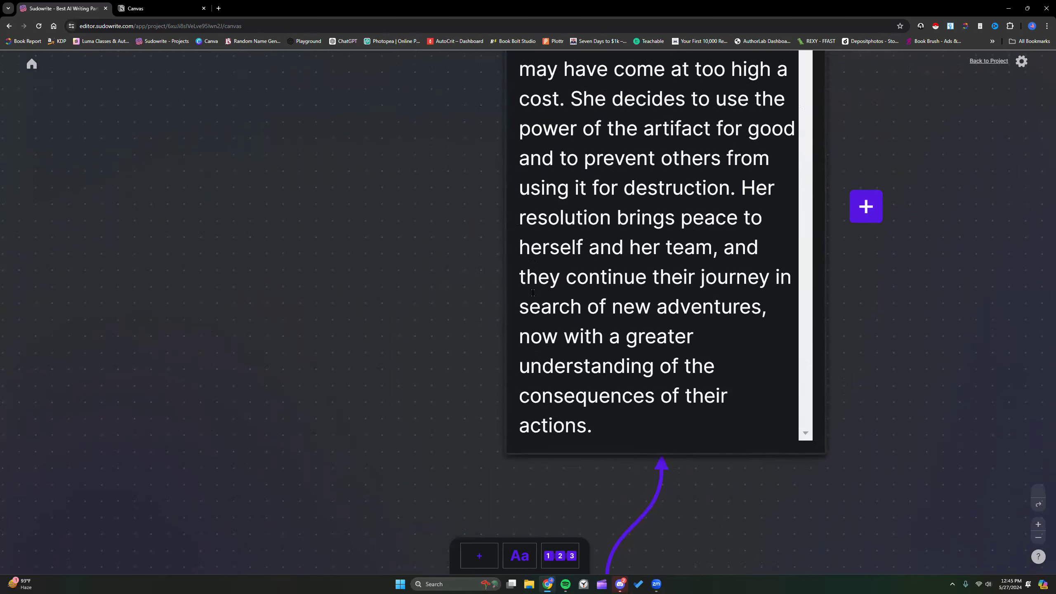
pyautogui.scroll(1, 533, 293)
pyautogui.scroll(4, 706, 244)
pyautogui.scroll(-3, 705, 244)
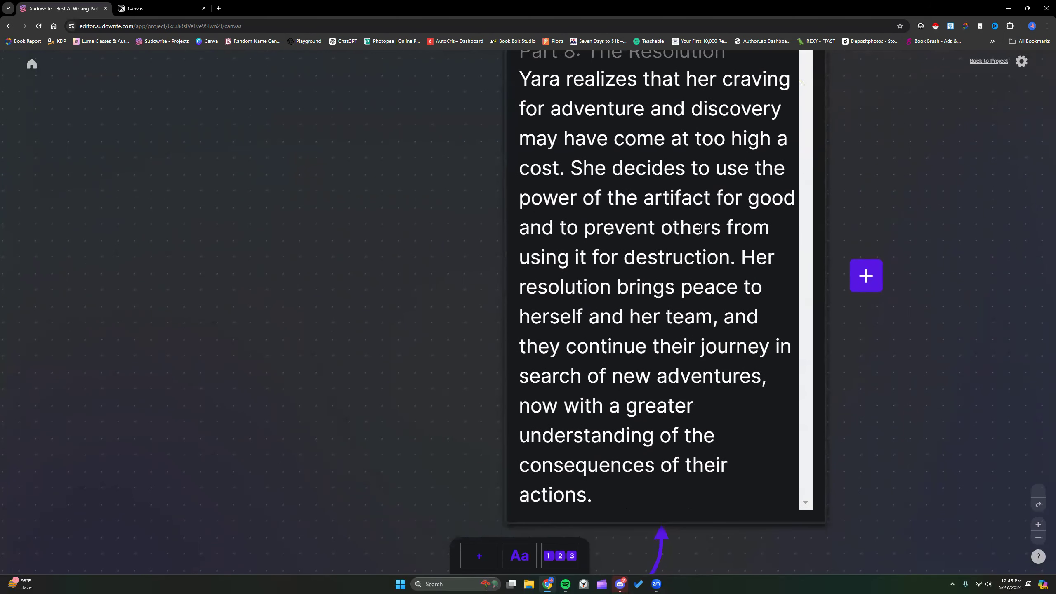
pyautogui.scroll(-3, 701, 229)
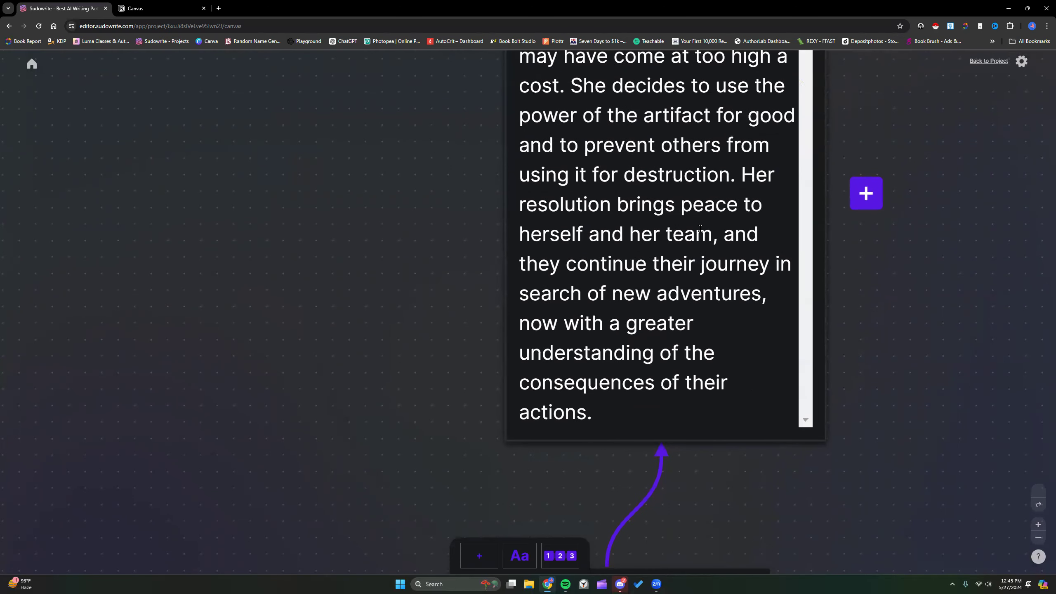
pyautogui.hscroll(3, 701, 228)
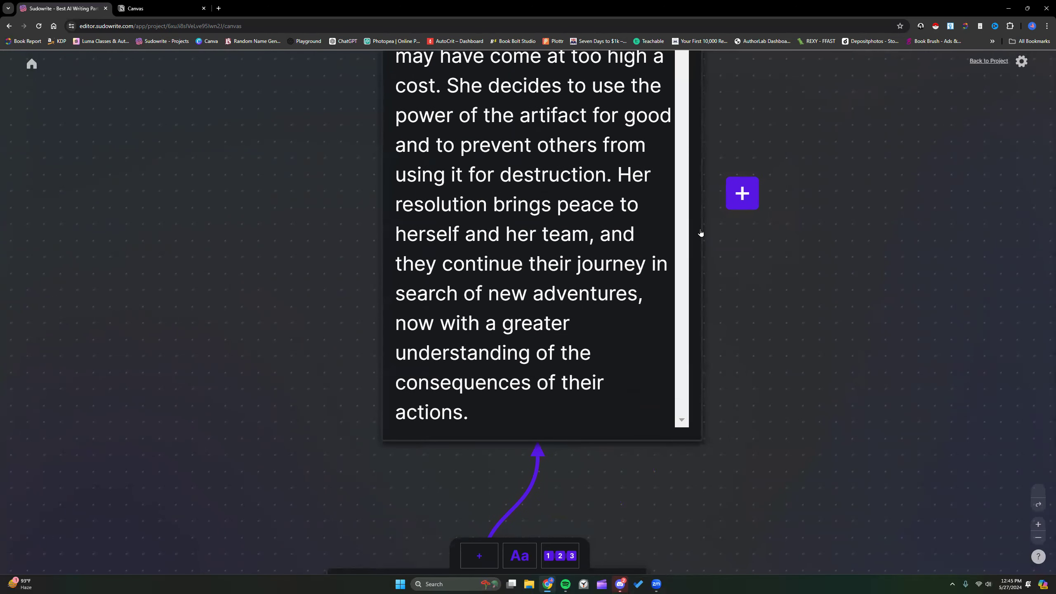
pyautogui.moveTo(619, 171); pyautogui.dragTo(638, 292)
pyautogui.hotkey('ctrl', 'c')
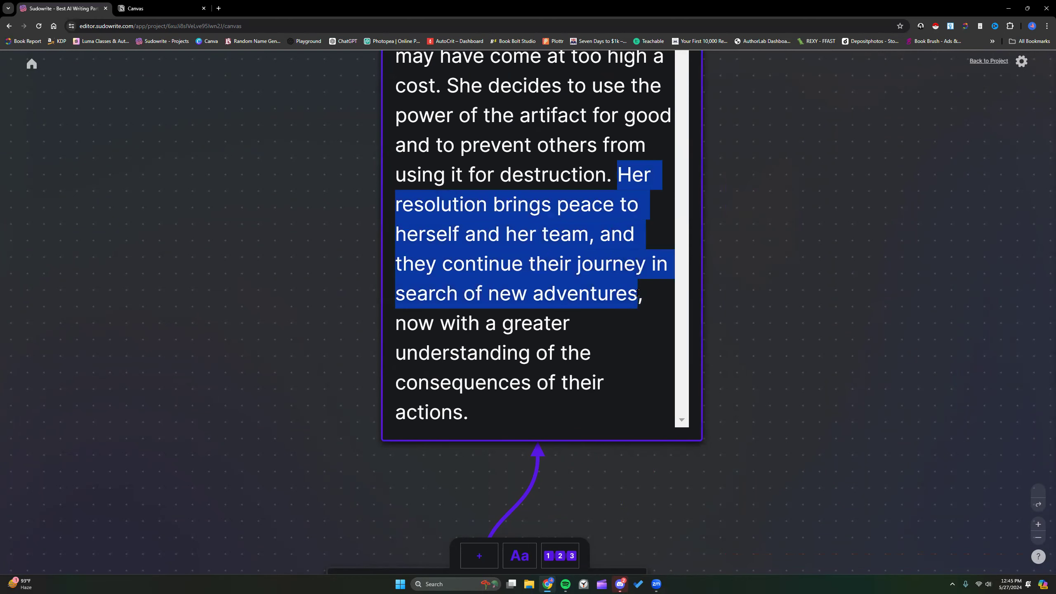
pyautogui.rightClick(619, 279)
pyautogui.press('Escape')
# Paste the copied resolution passage into the blank card under the second Character Name Here label
pyautogui.scroll(1, 542, 314)
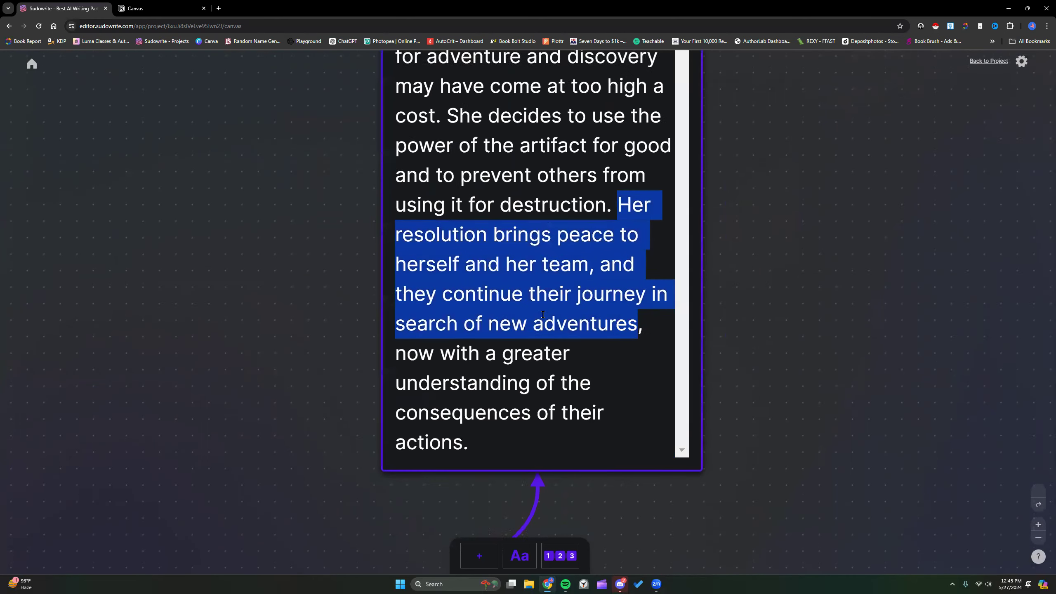
pyautogui.scroll(2, 542, 314)
pyautogui.hscroll(-15, 543, 315)
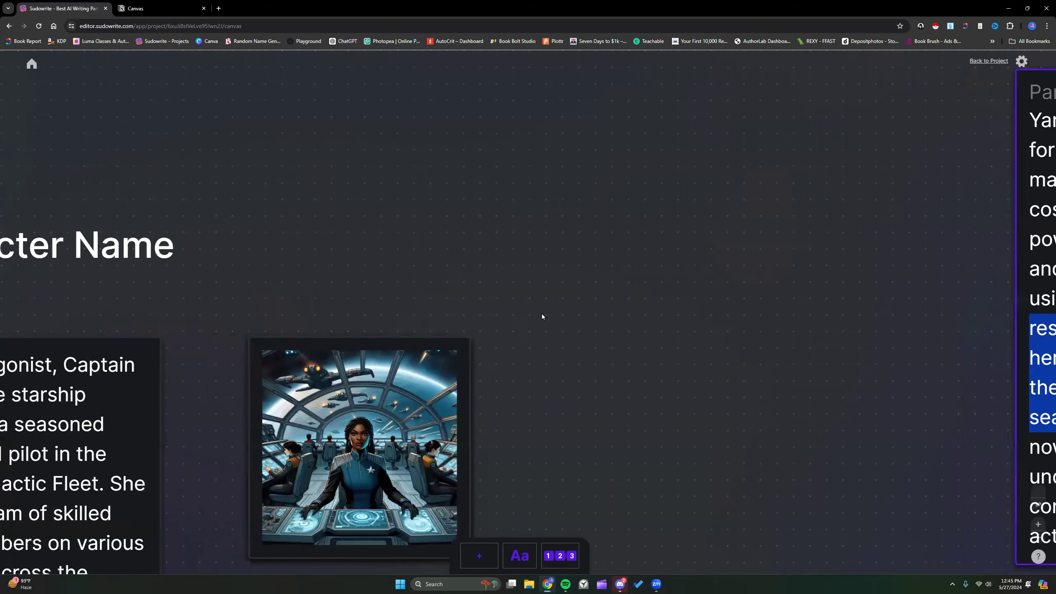
pyautogui.hscroll(-5, 542, 316)
pyautogui.scroll(-4, 575, 368)
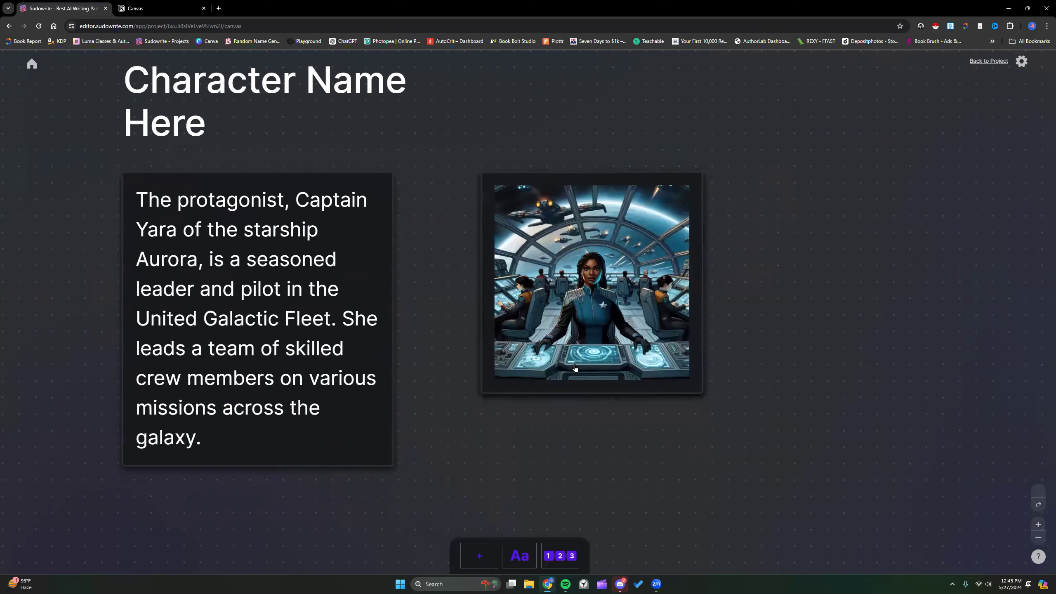
pyautogui.scroll(-8, 576, 368)
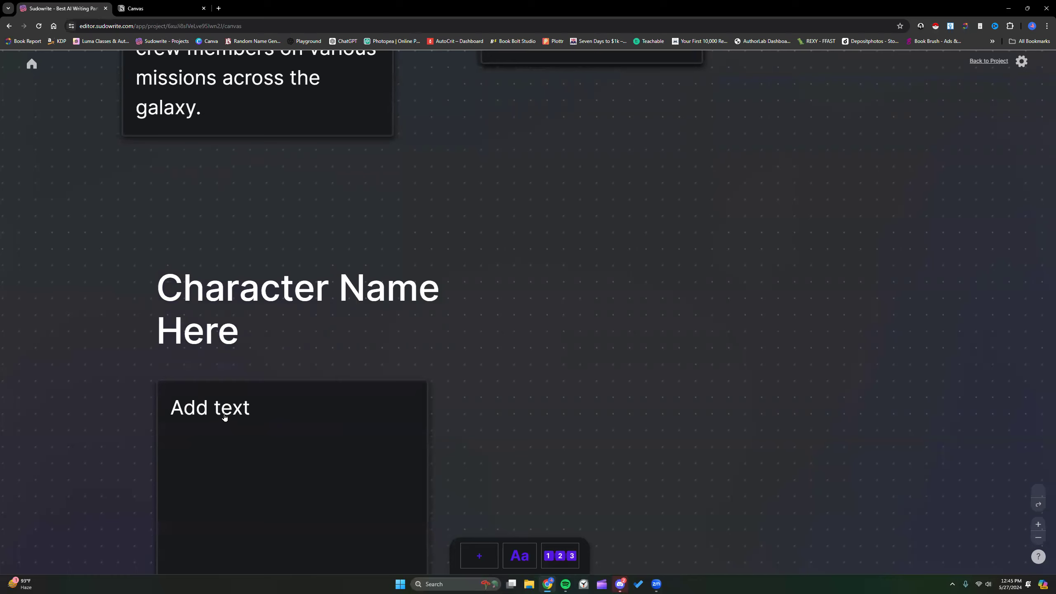
pyautogui.scroll(-3, 216, 410)
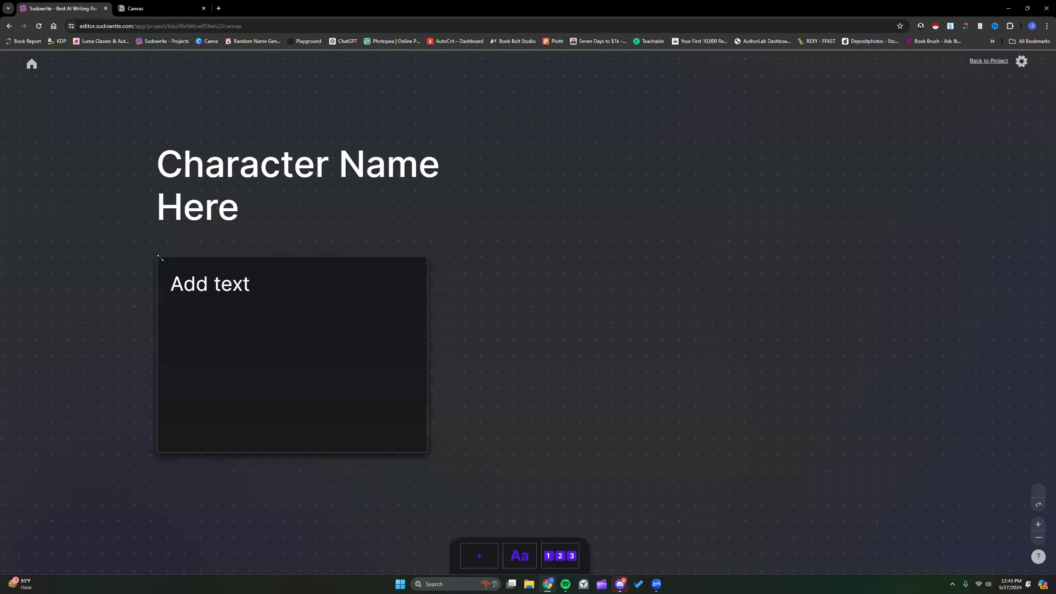
pyautogui.click(230, 383)
pyautogui.rightClick(229, 378)
pyautogui.rightClick(186, 300)
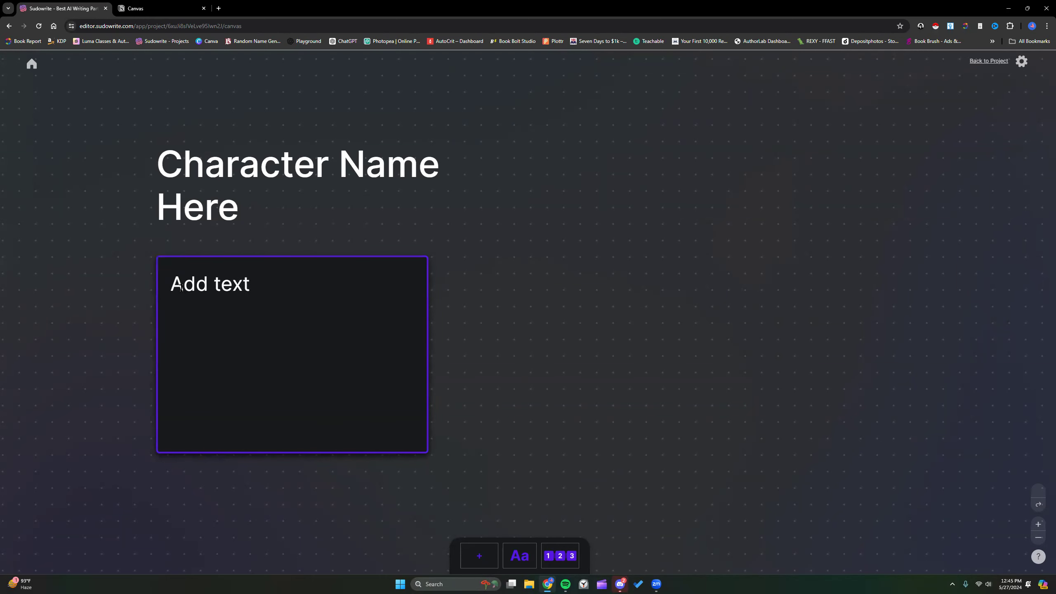
pyautogui.rightClick(183, 291)
pyautogui.click(165, 294)
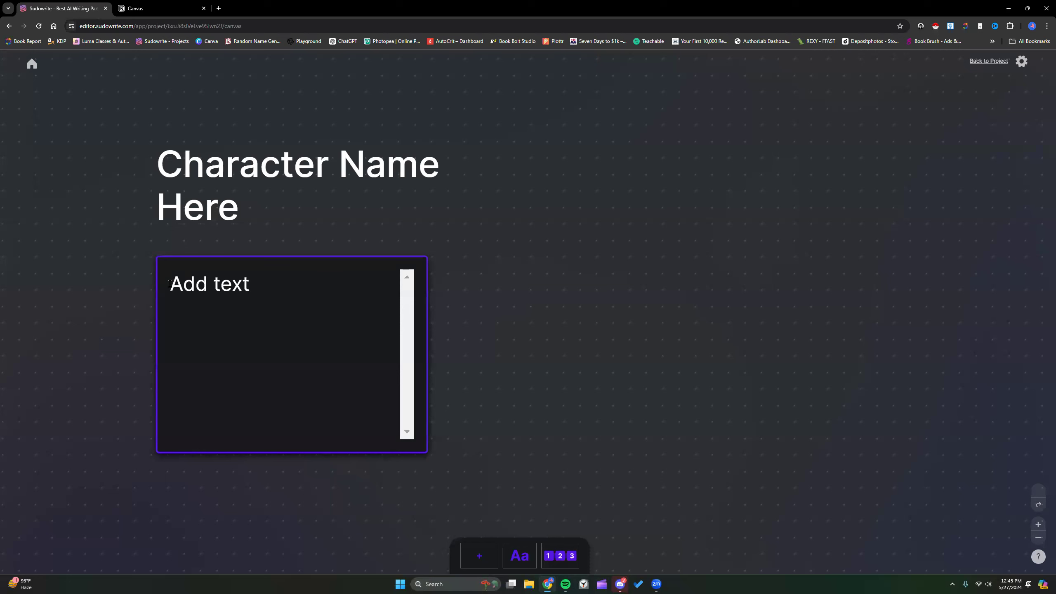
pyautogui.hotkey('ctrl', 'v')
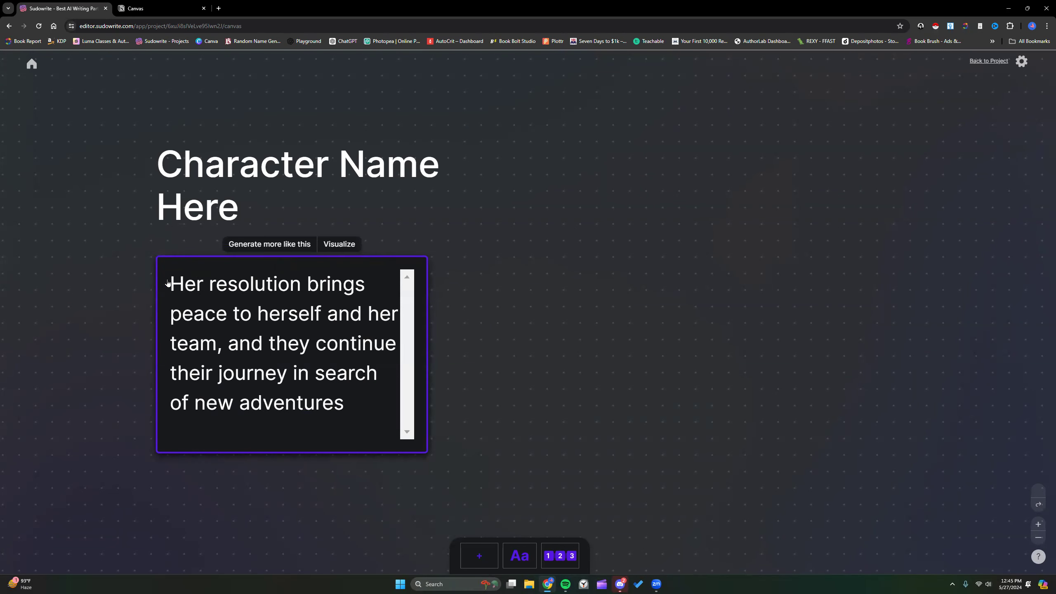
# Select the full resolution passage in the second character card and visualize it as an image beside the card
pyautogui.moveTo(170, 284); pyautogui.dragTo(357, 401)
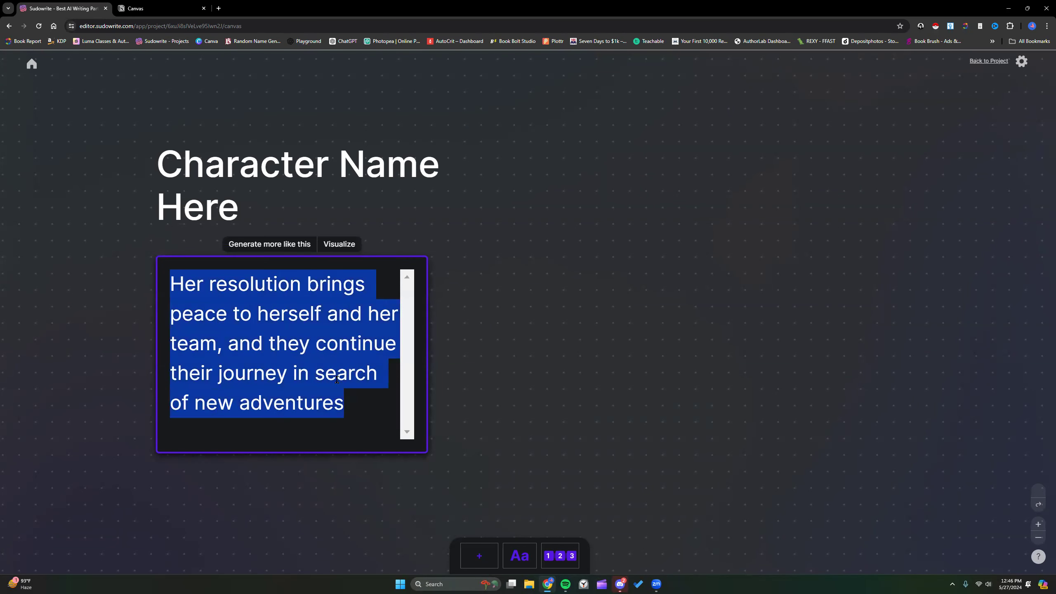
pyautogui.click(252, 320)
pyautogui.moveTo(171, 285); pyautogui.dragTo(182, 293)
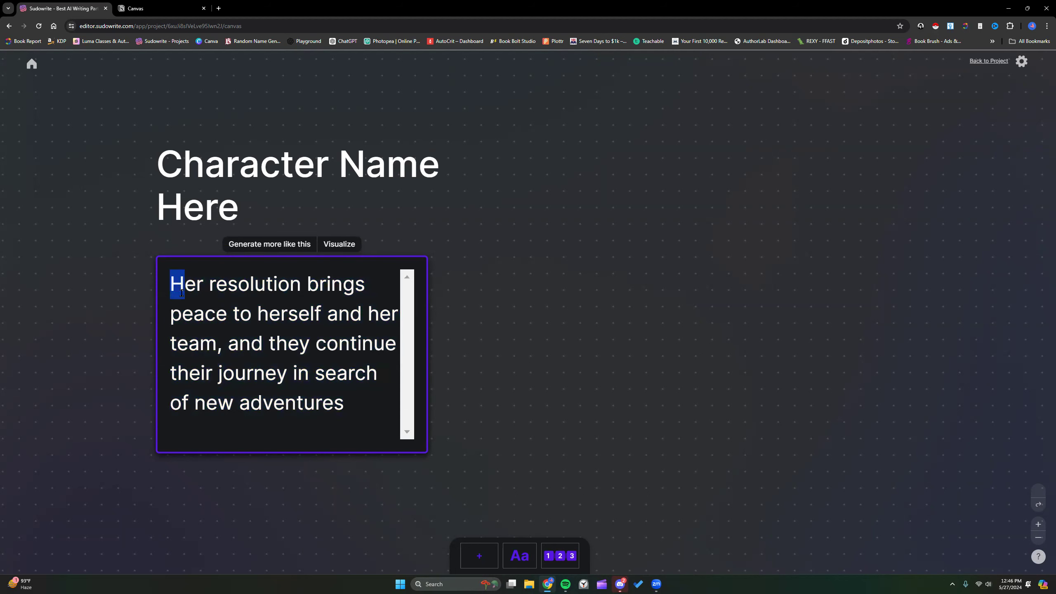
pyautogui.click(354, 408)
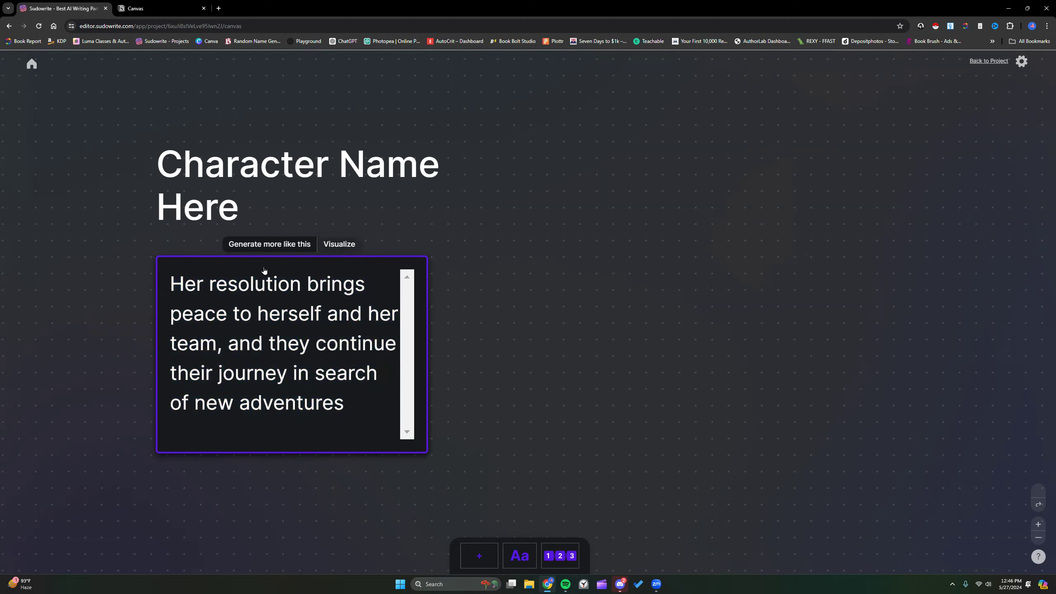
pyautogui.moveTo(171, 285); pyautogui.dragTo(358, 406)
pyautogui.click(345, 248)
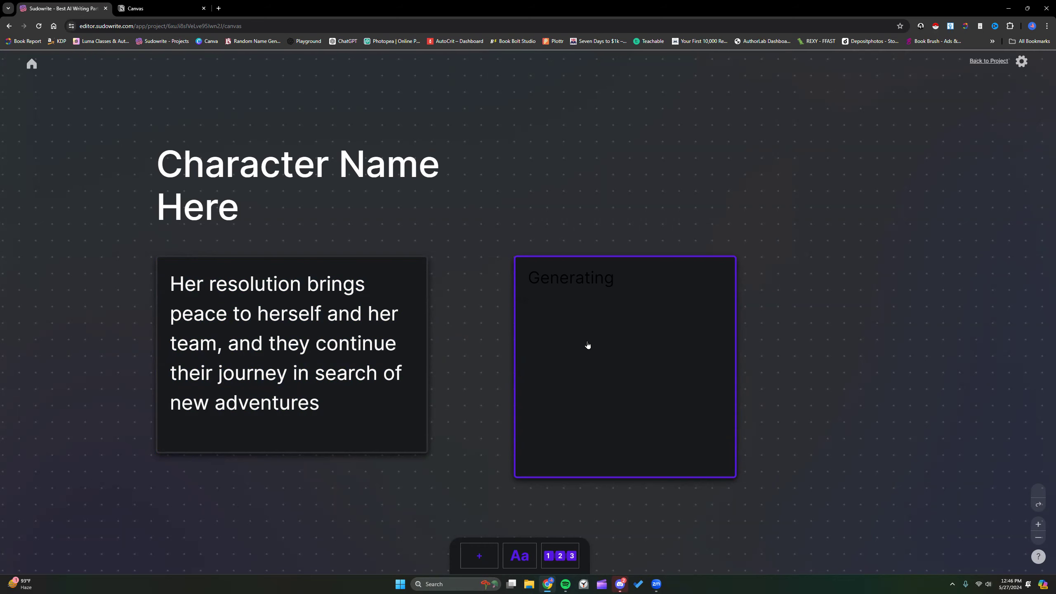
pyautogui.scroll(2, 587, 345)
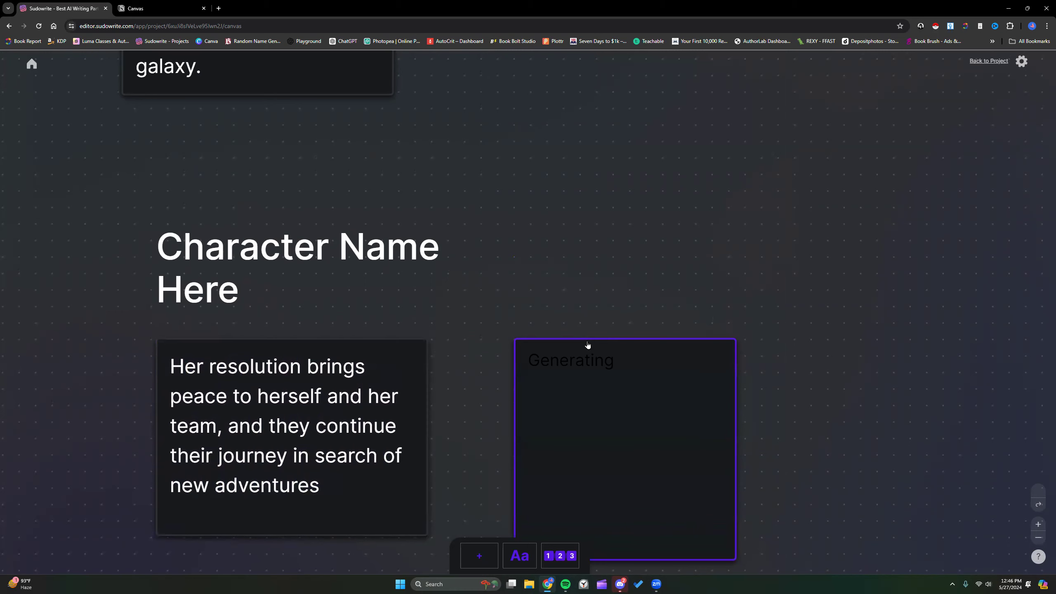
pyautogui.scroll(-3, 588, 345)
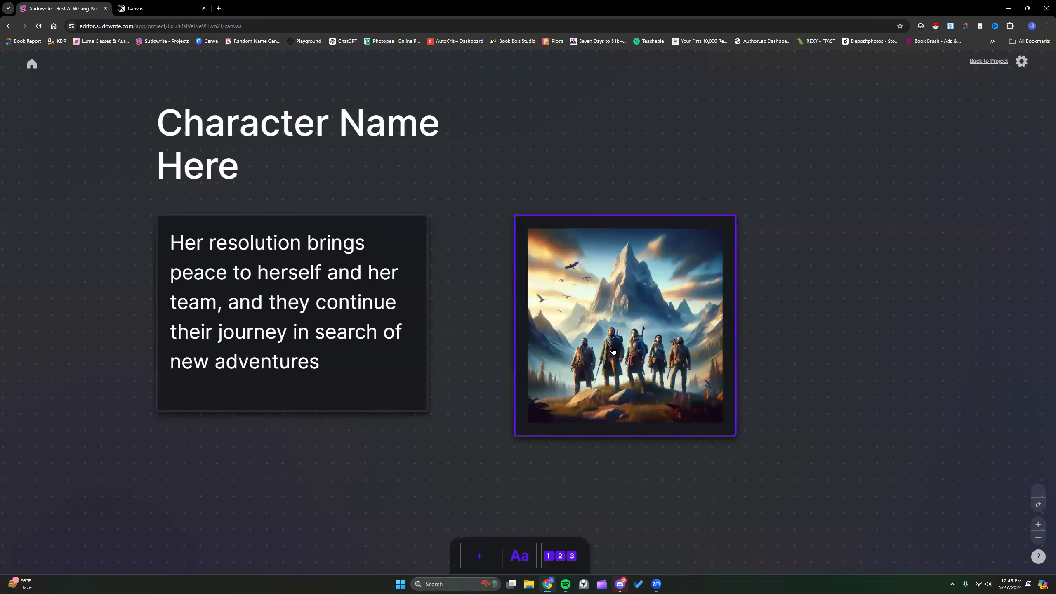
# Examine the generated image beside the second character card up close
pyautogui.click(1038, 524)
pyautogui.click(1039, 525)
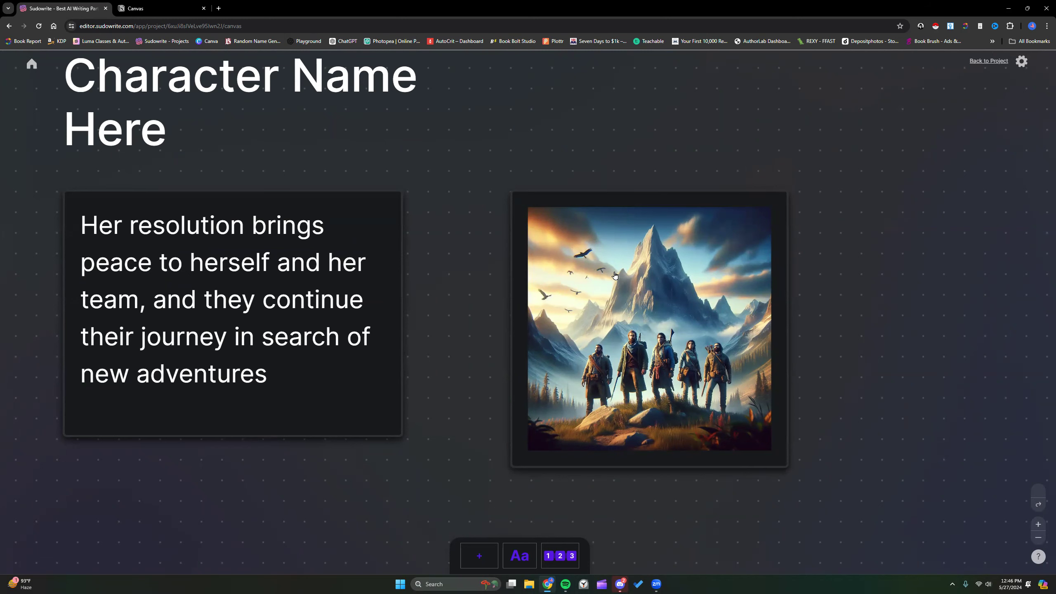
pyautogui.scroll(3, 615, 275)
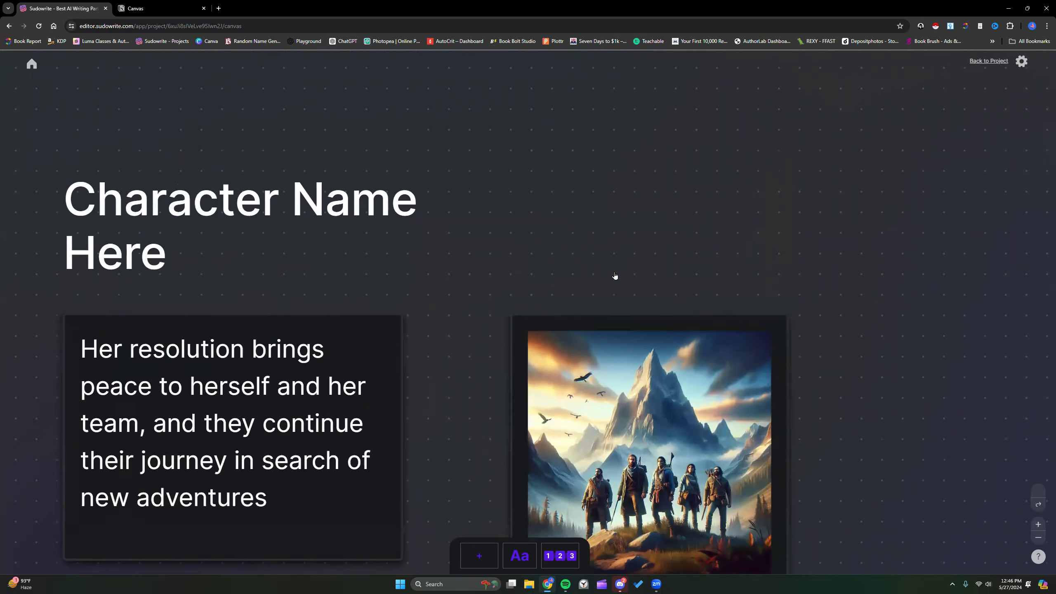
# Leave this canvas and open the canvas of the Elemental Riders: Prophecy of Calamity project
pyautogui.click(1038, 539)
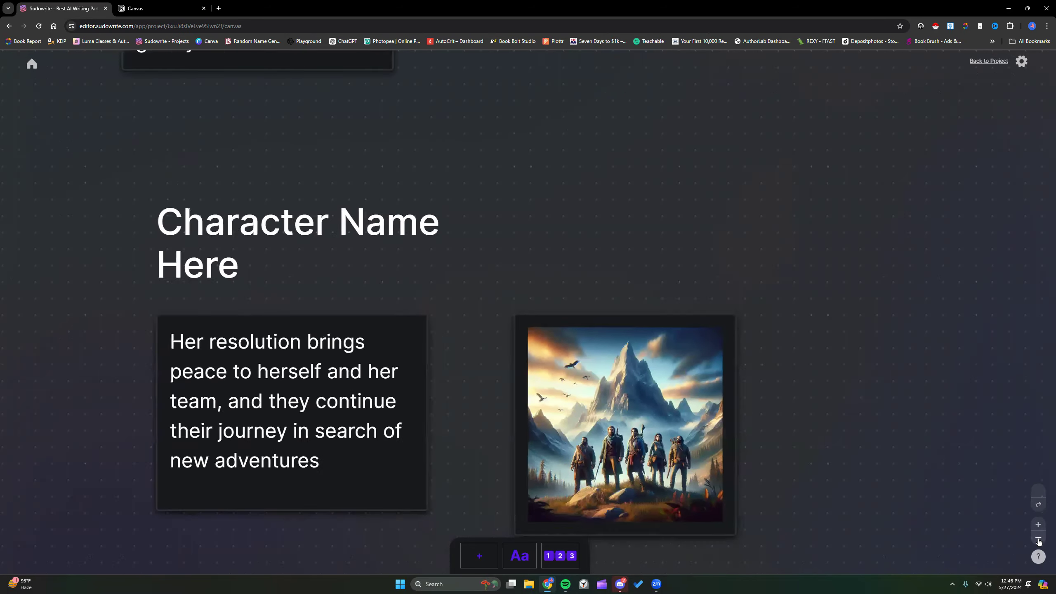
pyautogui.click(1038, 538)
pyautogui.scroll(2, 762, 391)
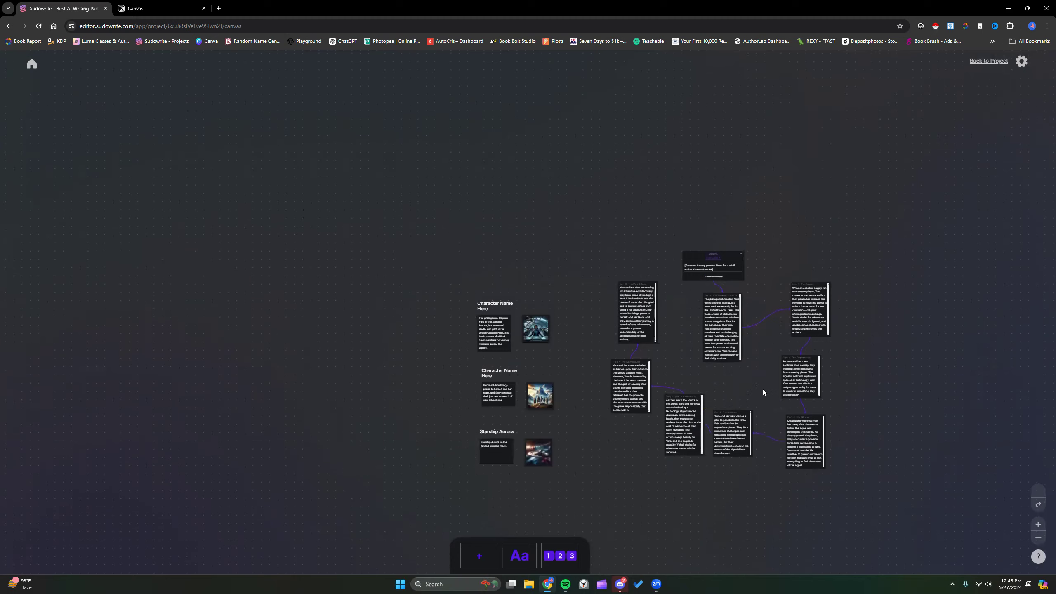
pyautogui.scroll(-1, 763, 391)
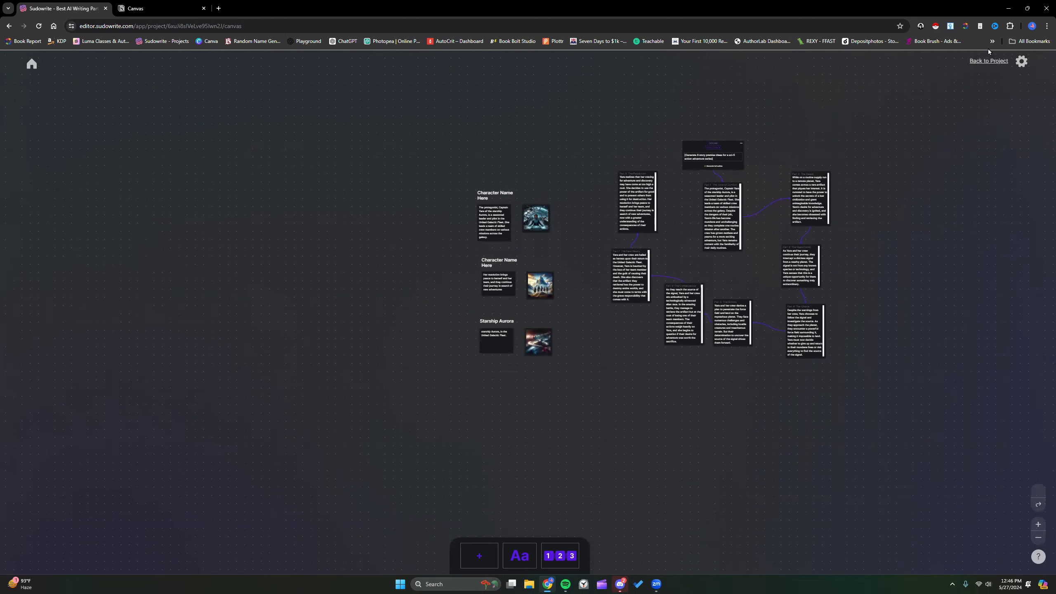
pyautogui.click(990, 60)
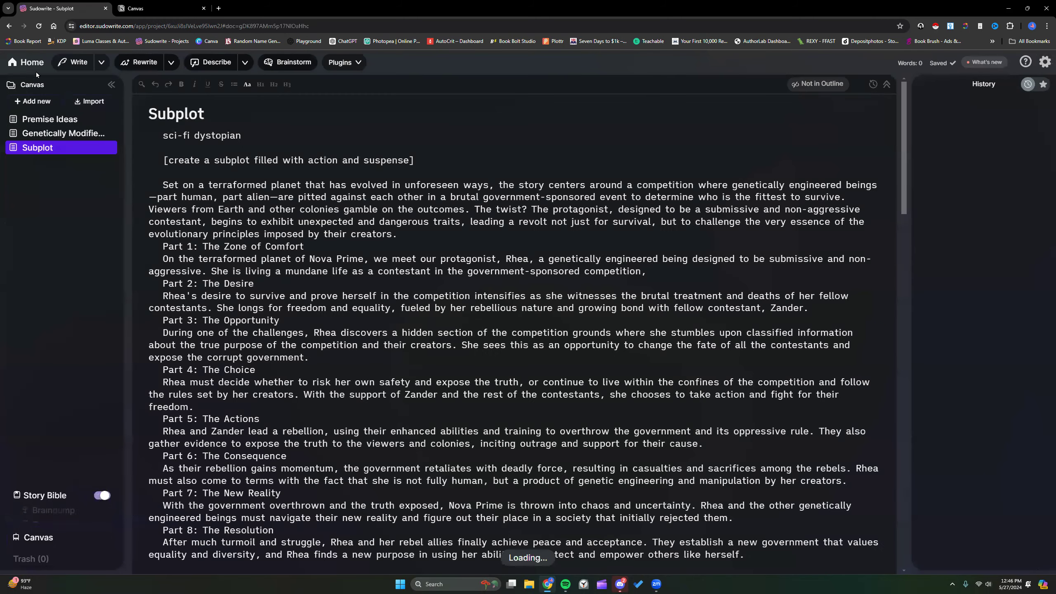
pyautogui.click(35, 69)
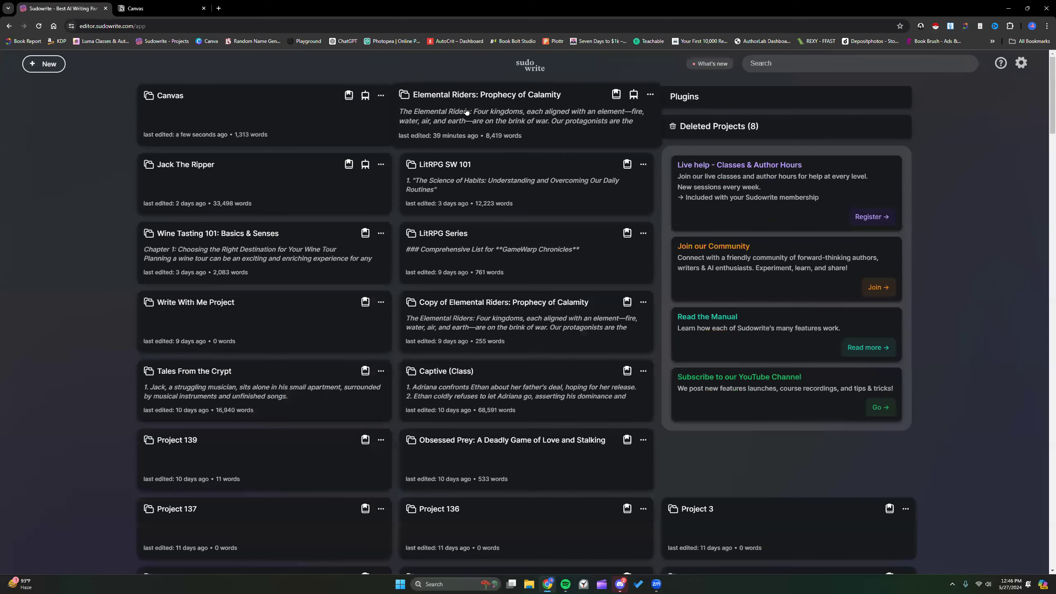
pyautogui.click(467, 112)
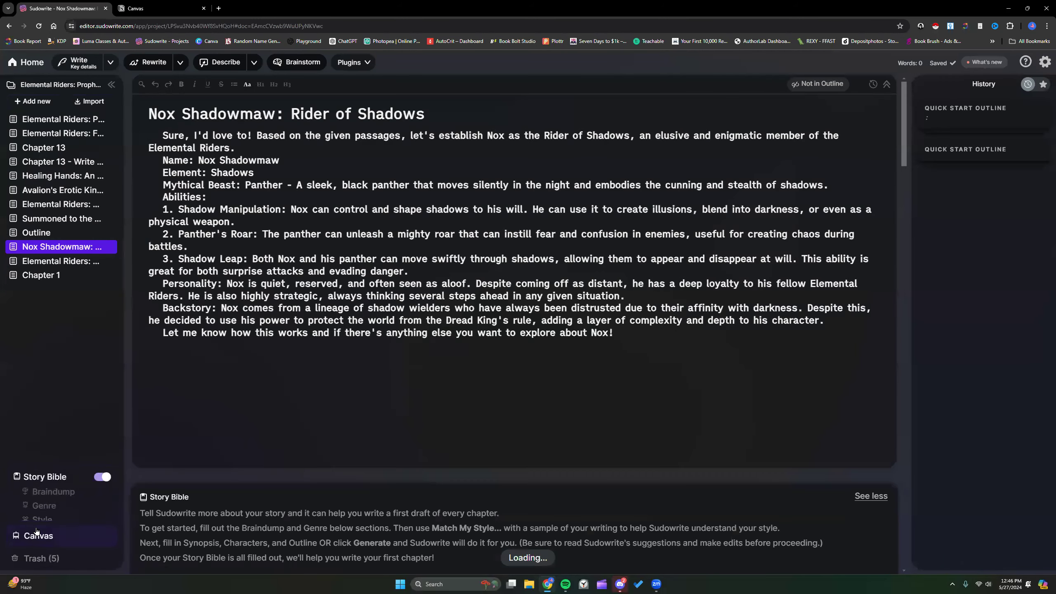
pyautogui.click(36, 534)
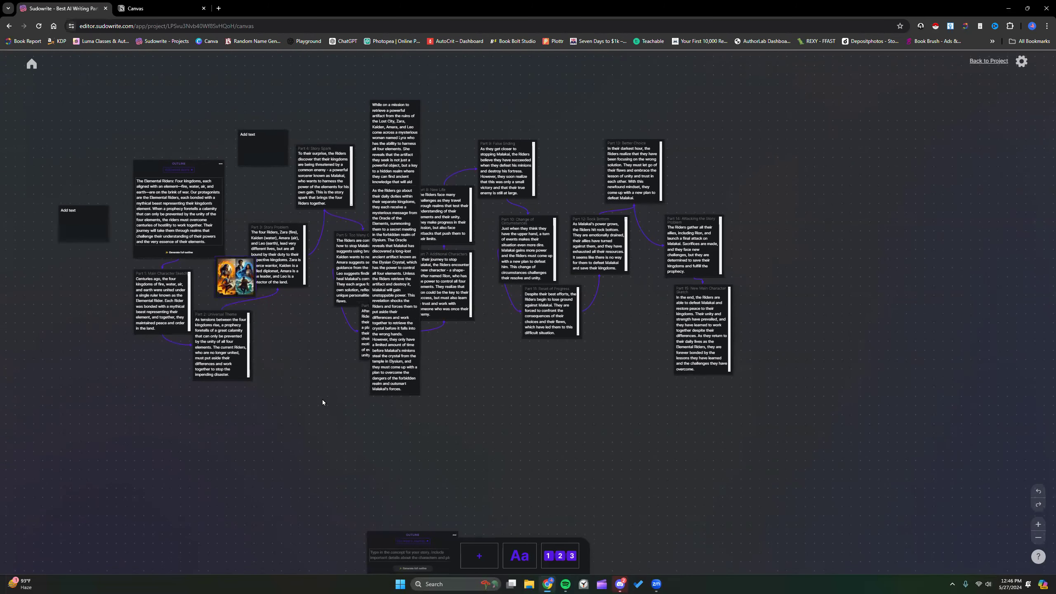
# Examine the four Riders' description in the Part 3: Story Problem card and the generated image beside it up close
pyautogui.click(1039, 525)
pyautogui.click(1038, 525)
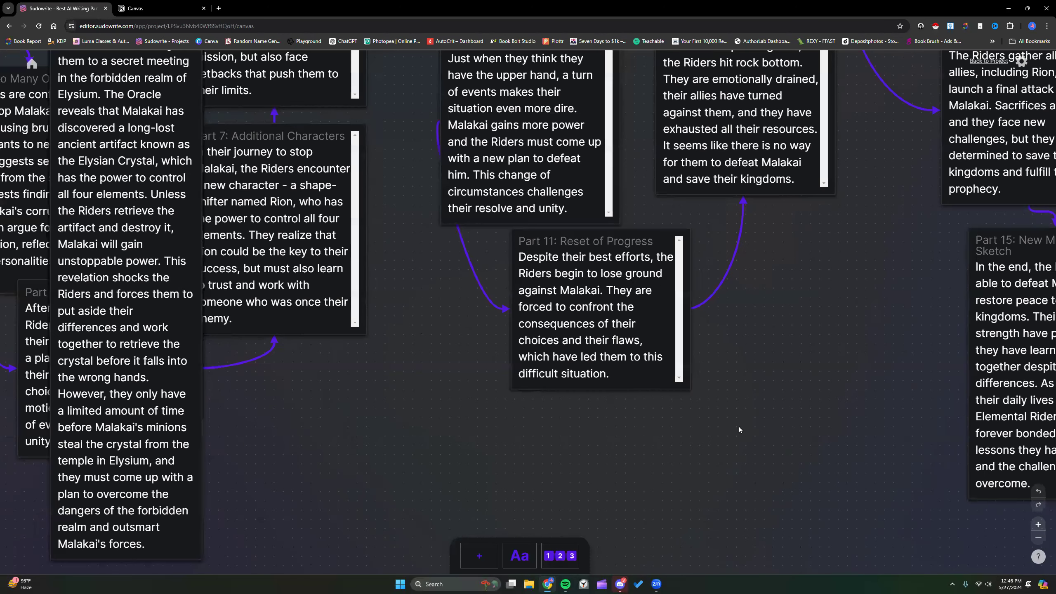
pyautogui.hscroll(-15, 640, 391)
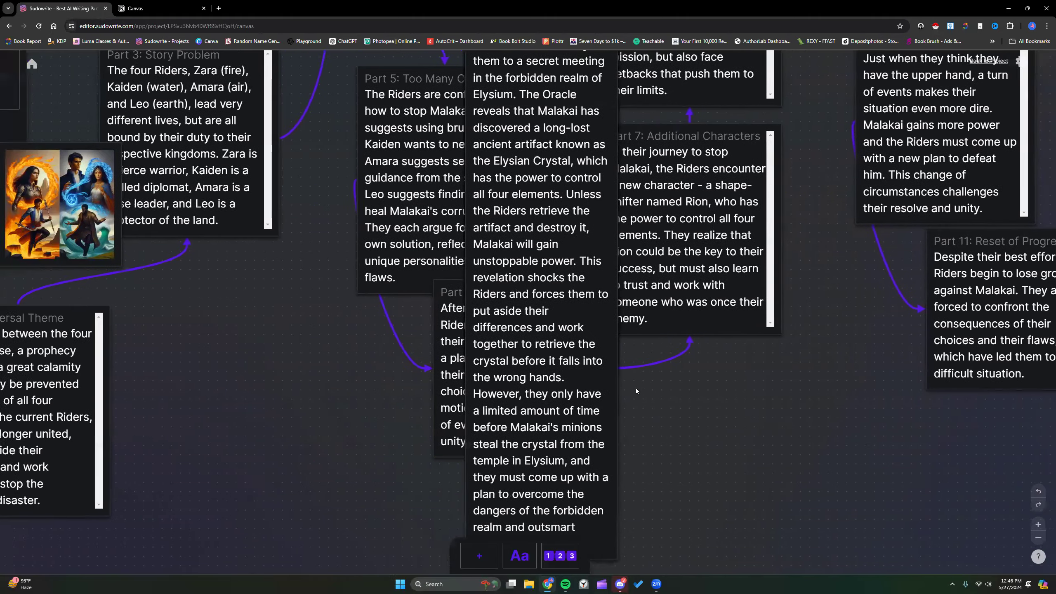
pyautogui.hscroll(-5, 623, 345)
pyautogui.scroll(1, 622, 345)
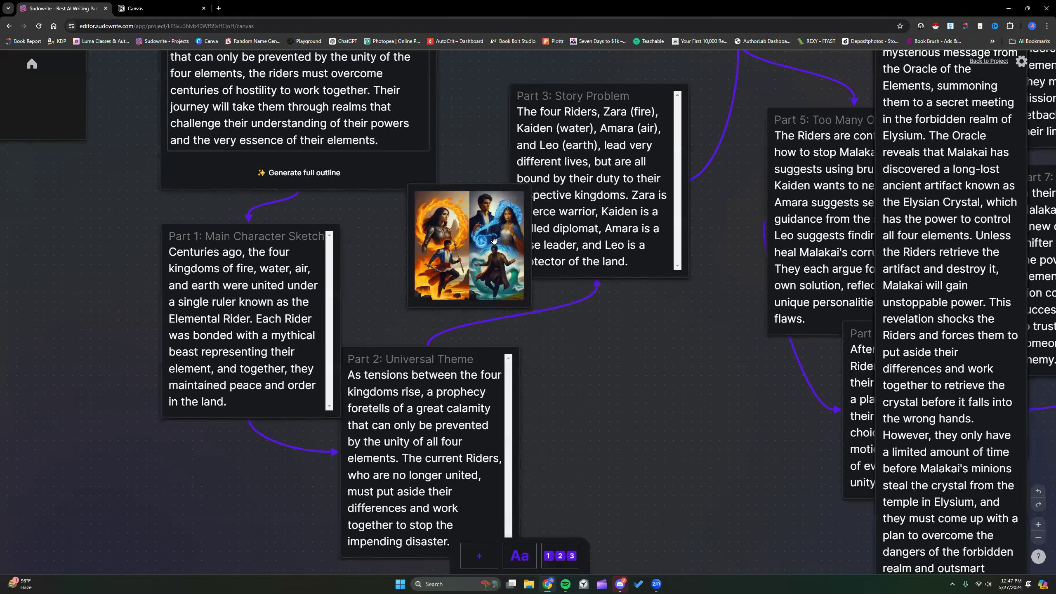
pyautogui.click(572, 130)
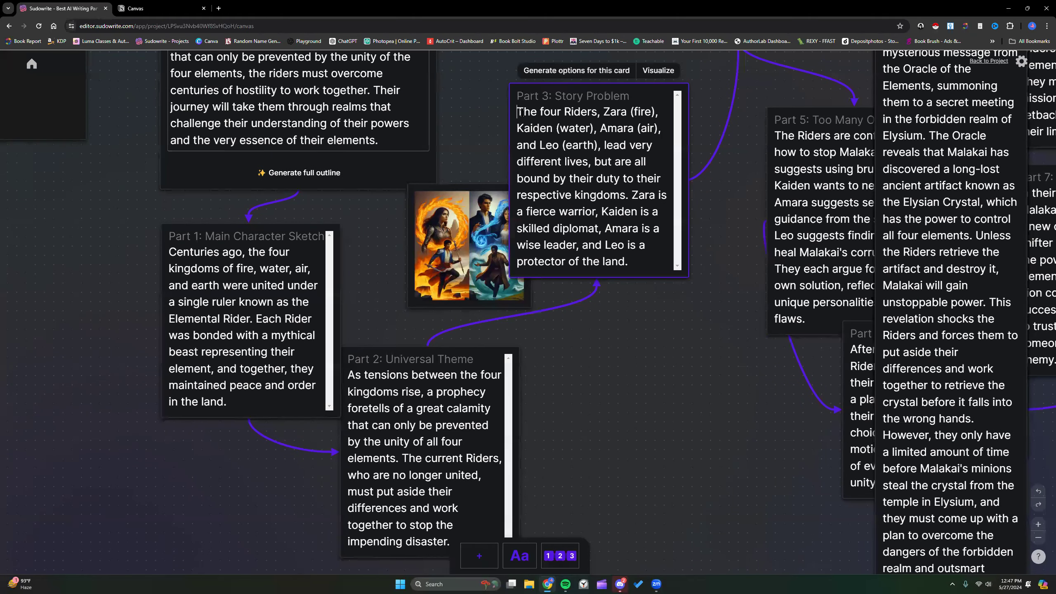
pyautogui.moveTo(519, 111); pyautogui.dragTo(648, 256)
pyautogui.click(452, 217)
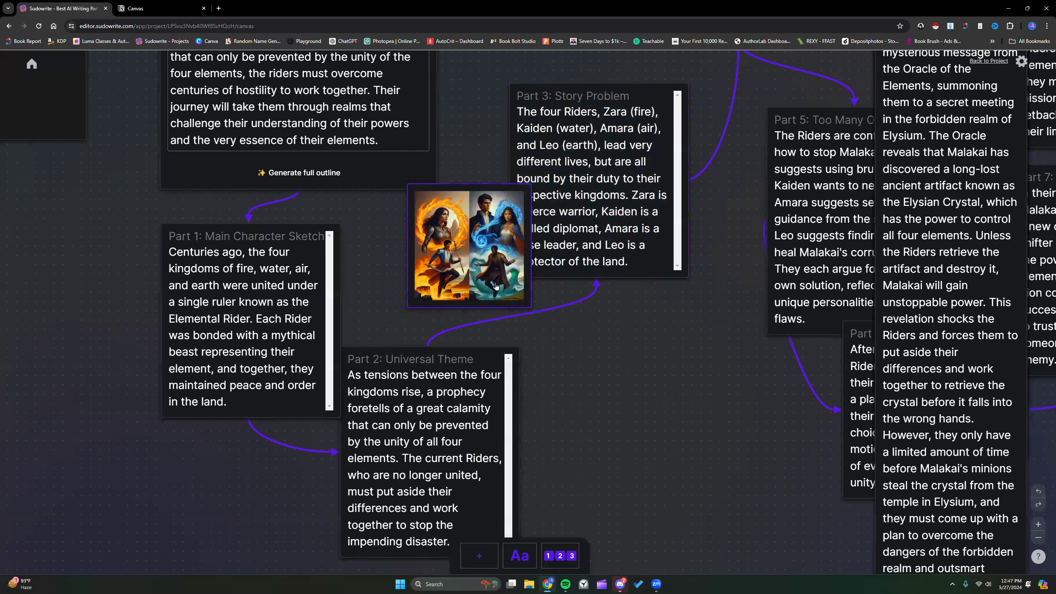
pyautogui.click(1038, 524)
pyautogui.click(1039, 525)
pyautogui.click(1038, 524)
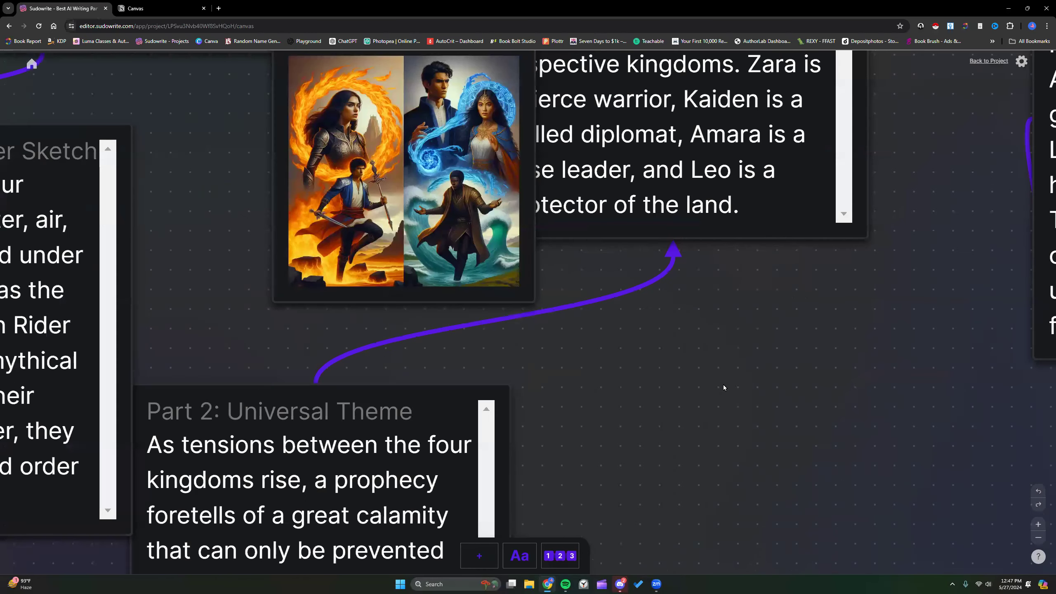
pyautogui.scroll(1, 723, 385)
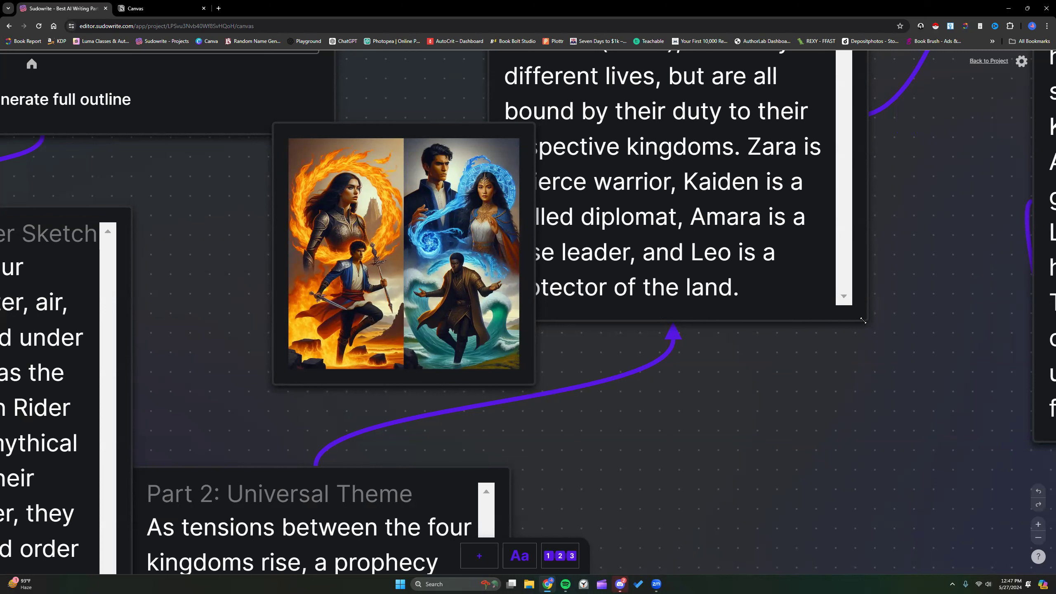
# Copy the Story Bible synopsis of the Jack The Ripper project and open that project's canvas
pyautogui.click(31, 64)
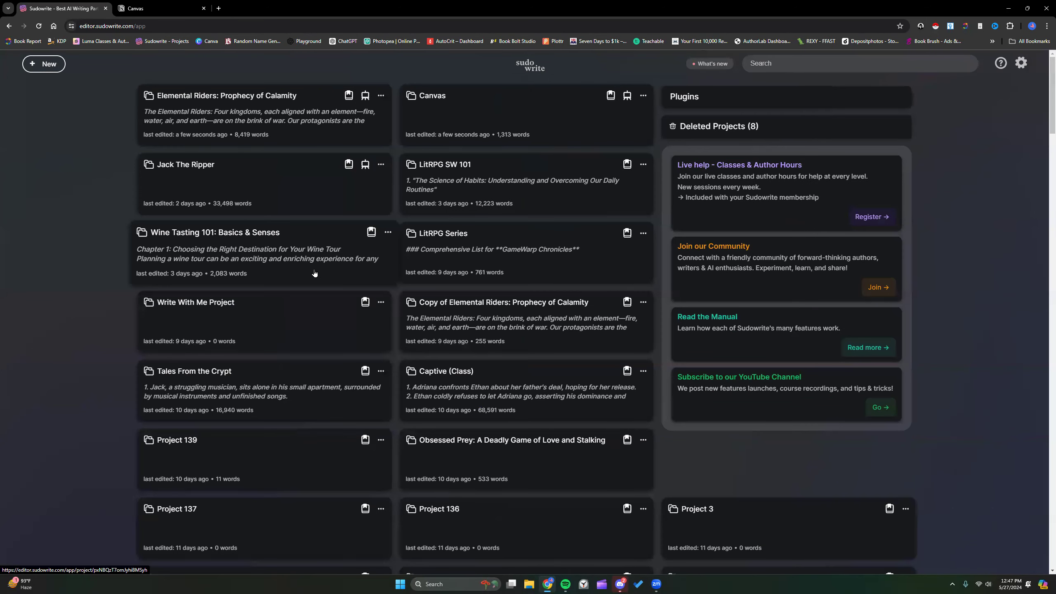
pyautogui.scroll(-2, 314, 273)
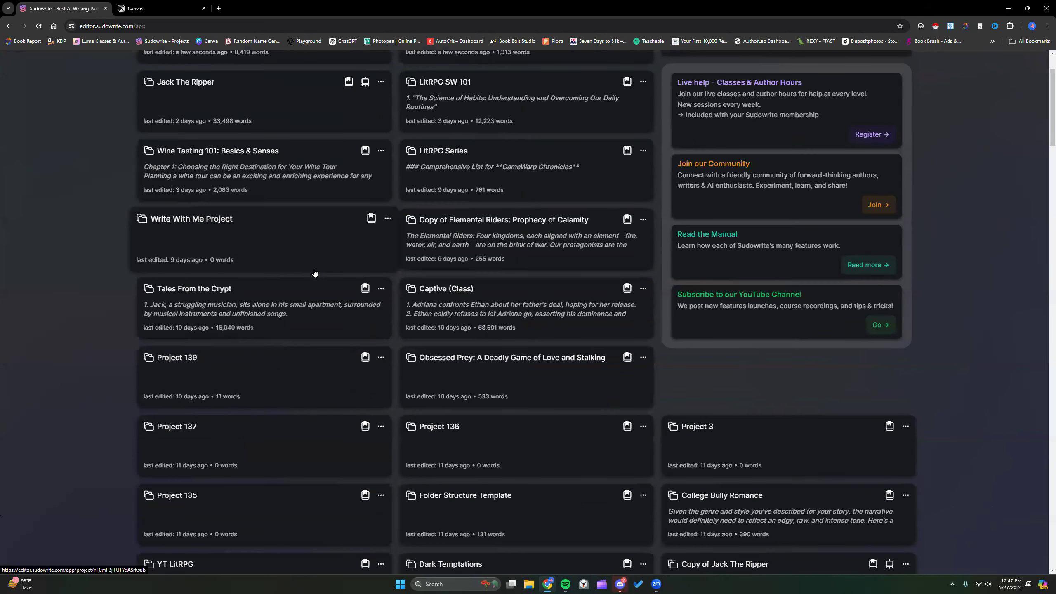
pyautogui.scroll(2, 314, 273)
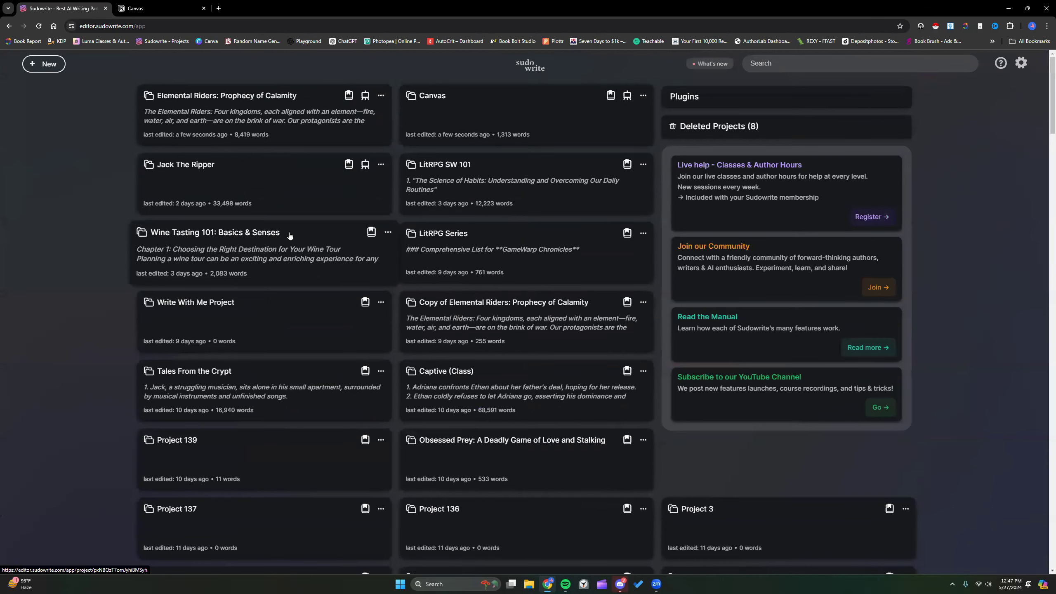
pyautogui.click(247, 165)
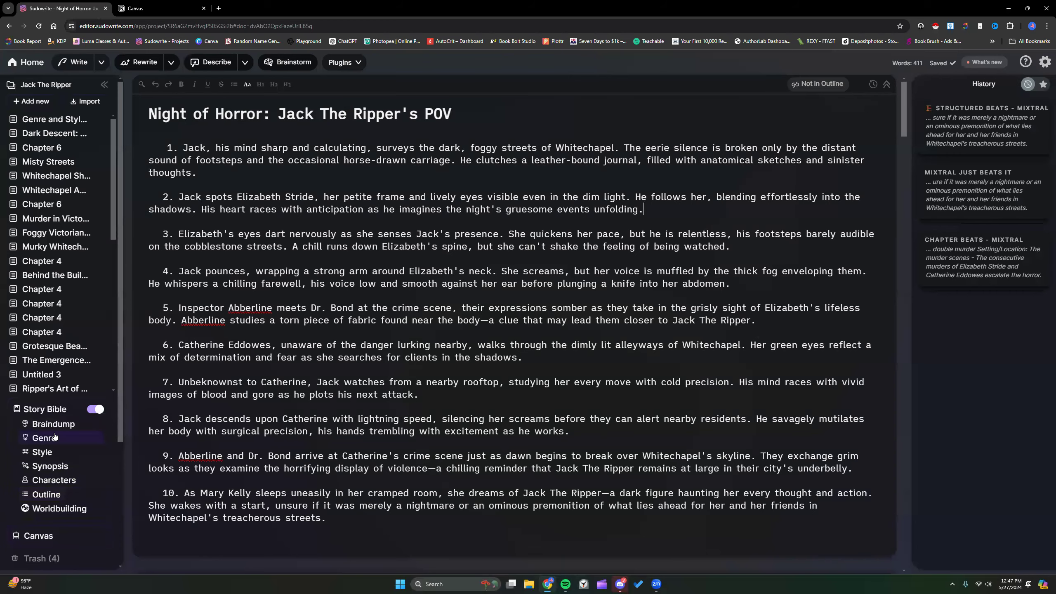
pyautogui.click(59, 467)
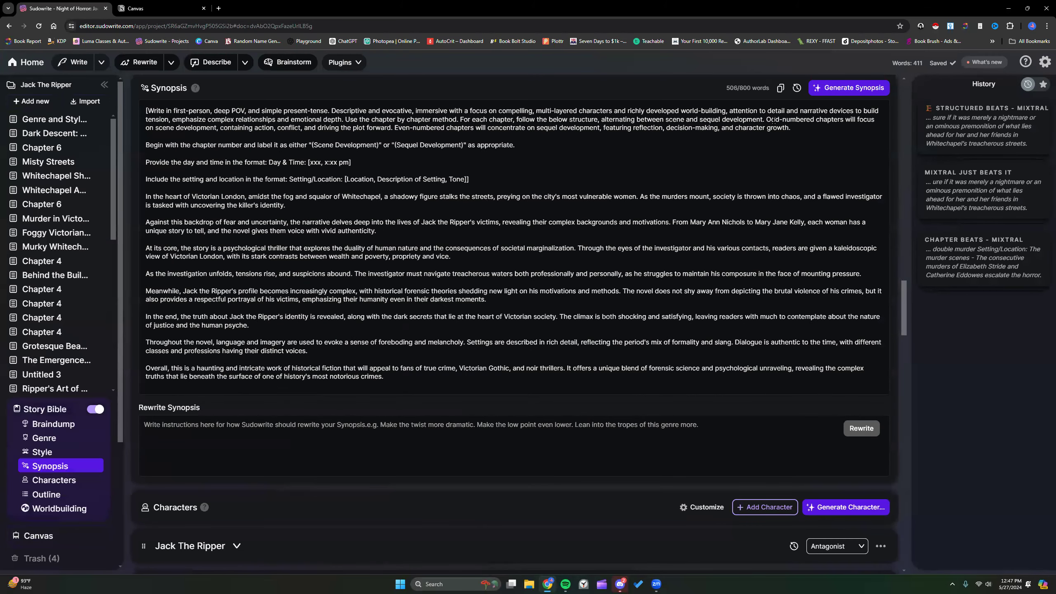
pyautogui.click(60, 534)
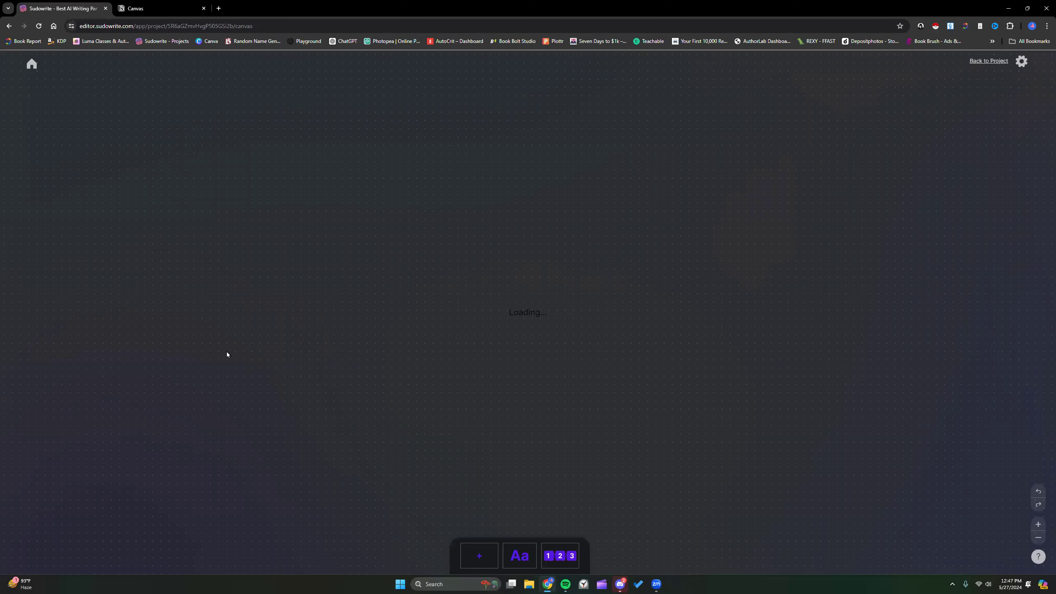
# Add an outline to the canvas and set its story structure to Hollywood Beats
pyautogui.click(560, 556)
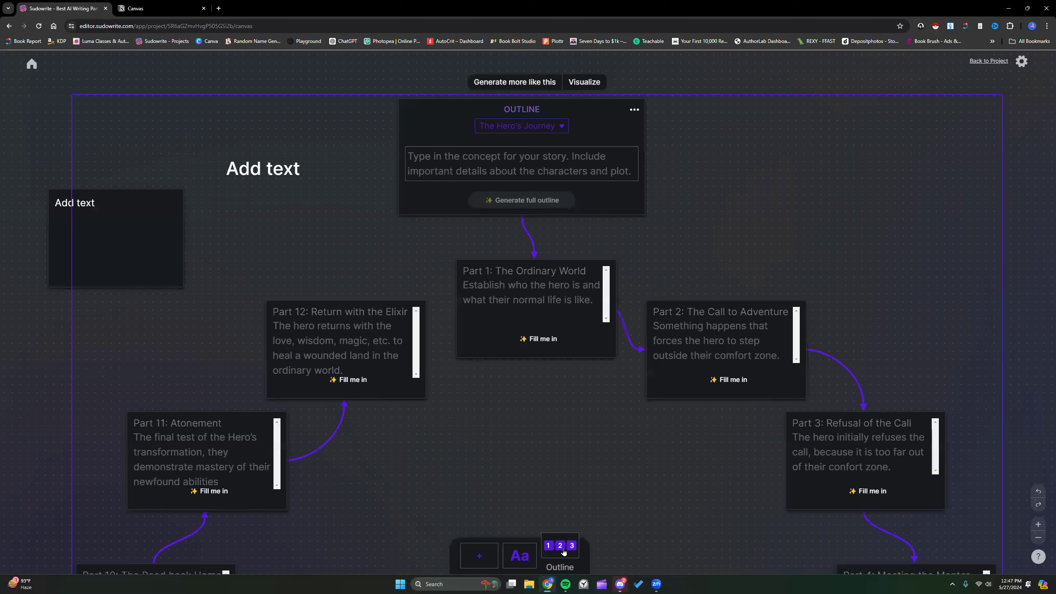
pyautogui.scroll(1, 556, 262)
pyautogui.click(562, 167)
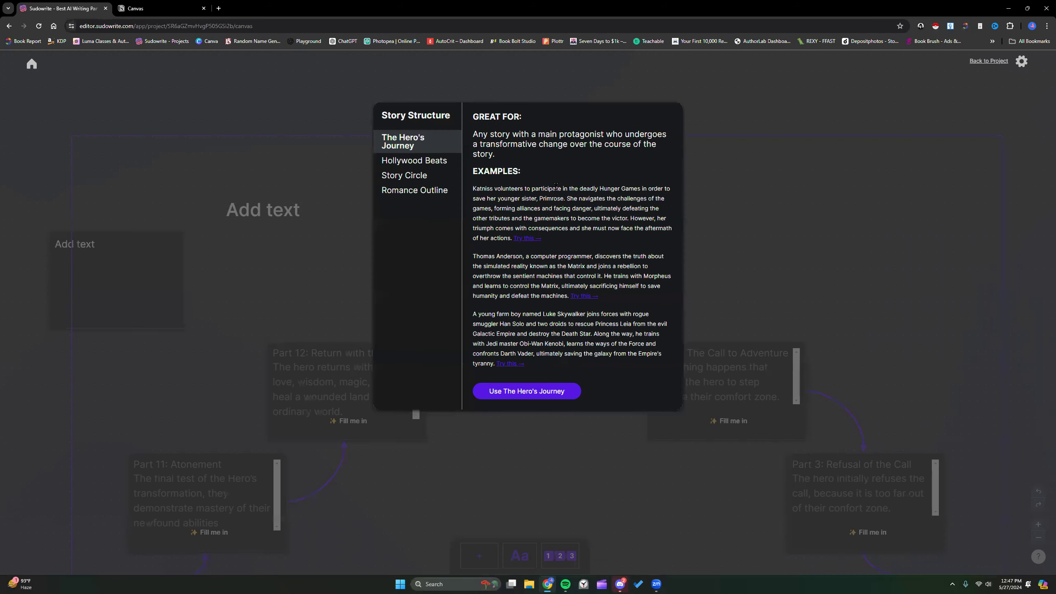
pyautogui.click(429, 162)
pyautogui.click(521, 403)
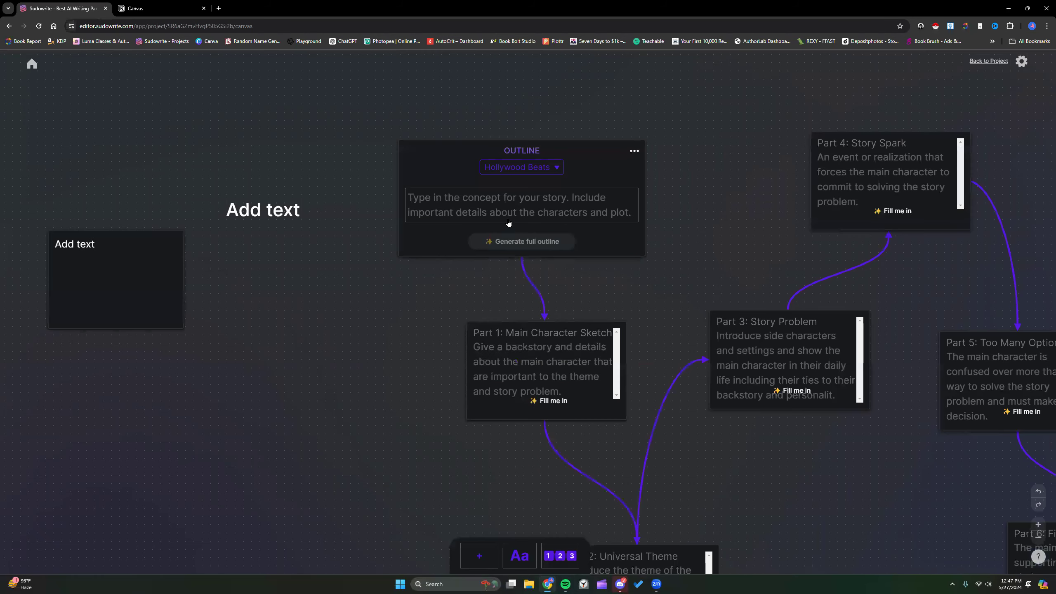
# Paste the copied synopsis as the outline's story concept and generate the full outline
pyautogui.rightClick(503, 200)
pyautogui.click(519, 289)
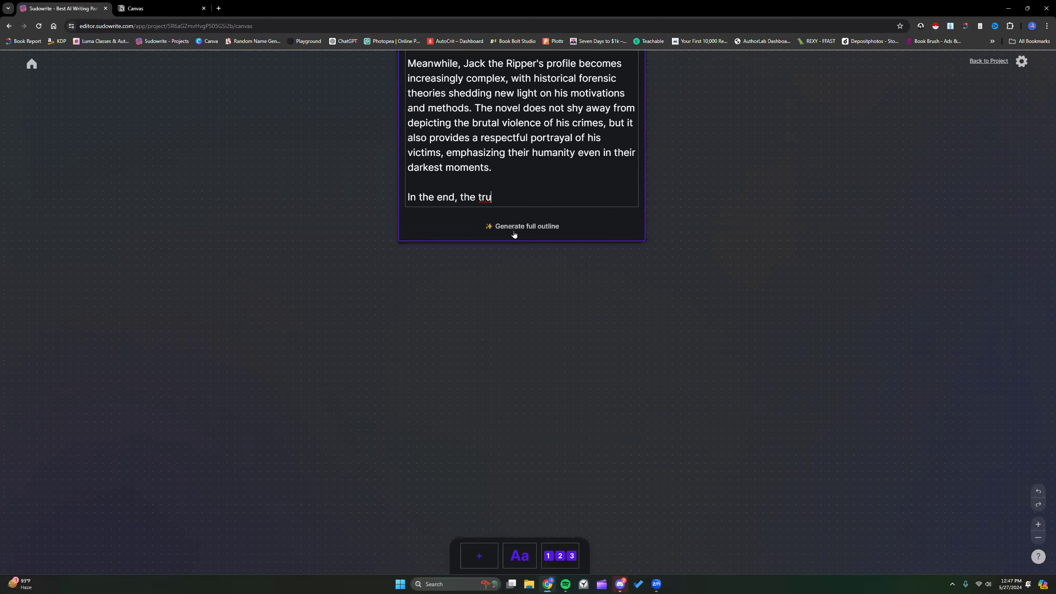
pyautogui.click(523, 227)
pyautogui.scroll(4, 641, 346)
pyautogui.scroll(3, 641, 346)
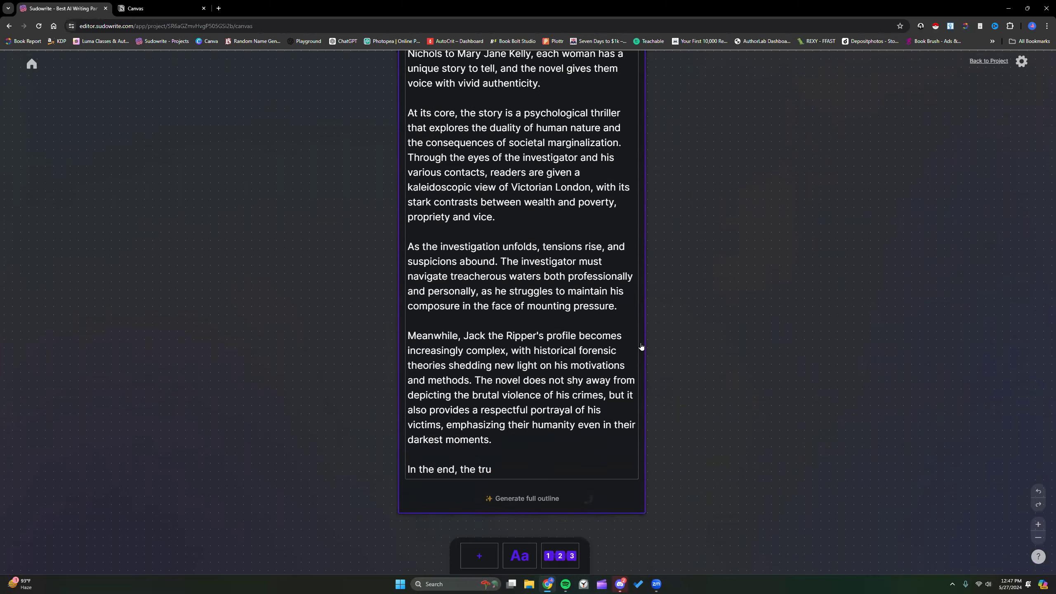
# Move the long outline card clear of the story part cards and place the blank card under the Add text heading
pyautogui.click(1039, 538)
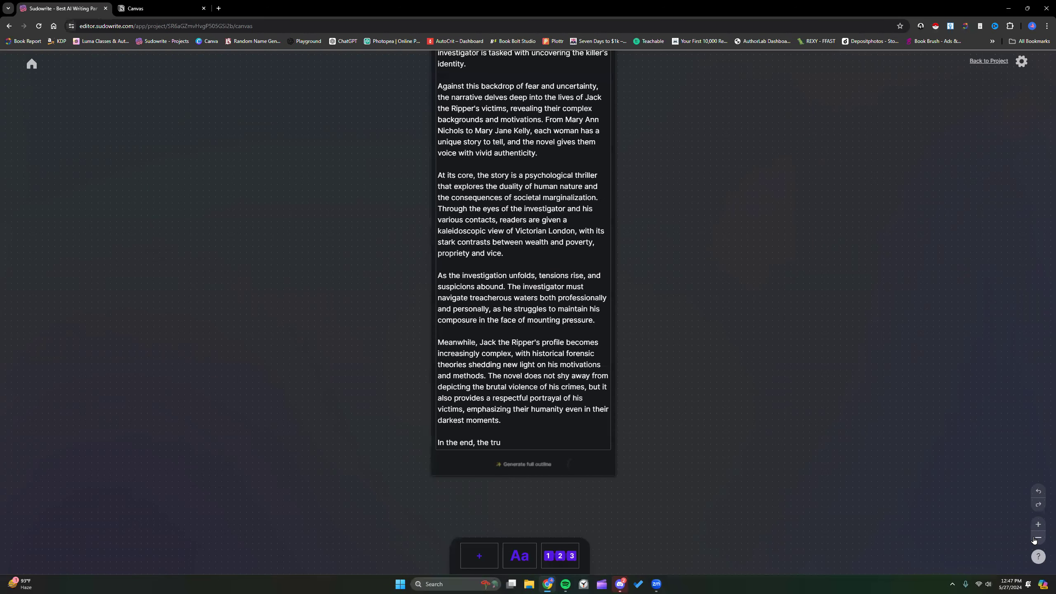
pyautogui.scroll(2, 761, 420)
pyautogui.scroll(4, 761, 419)
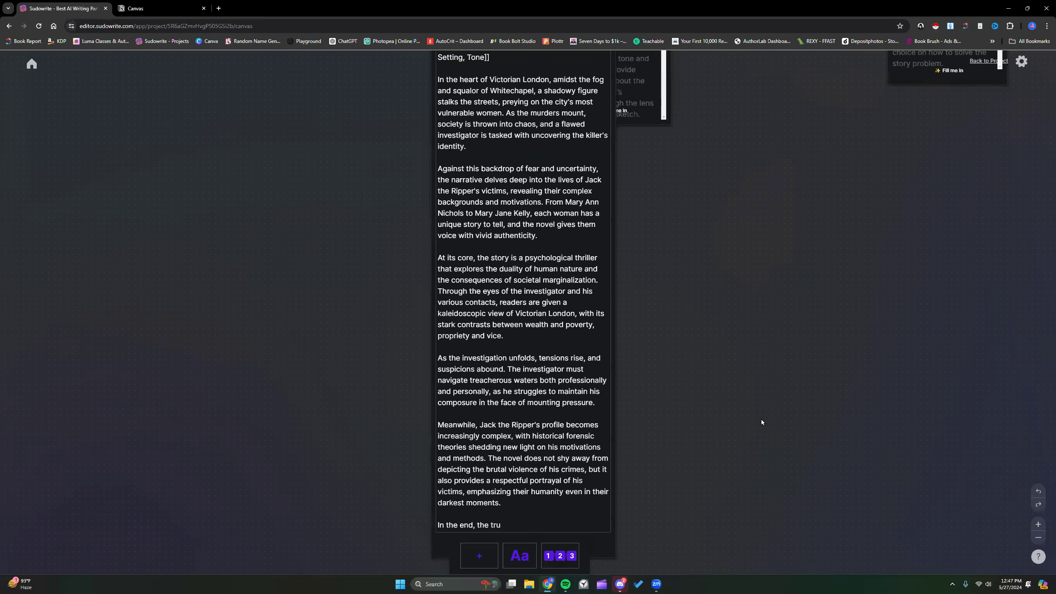
pyautogui.scroll(5, 589, 306)
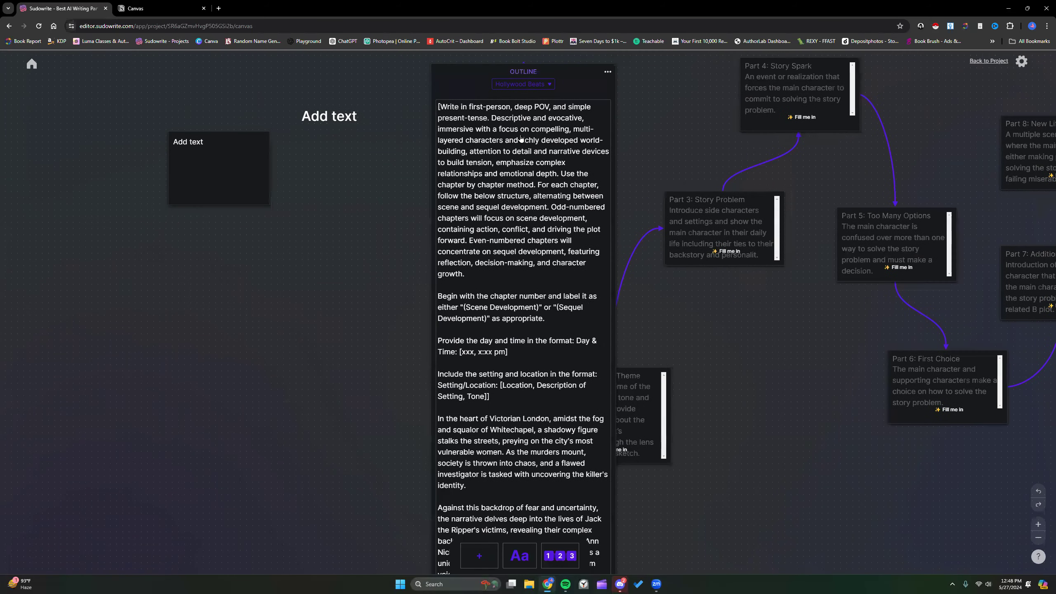
pyautogui.moveTo(480, 108); pyautogui.dragTo(182, 104)
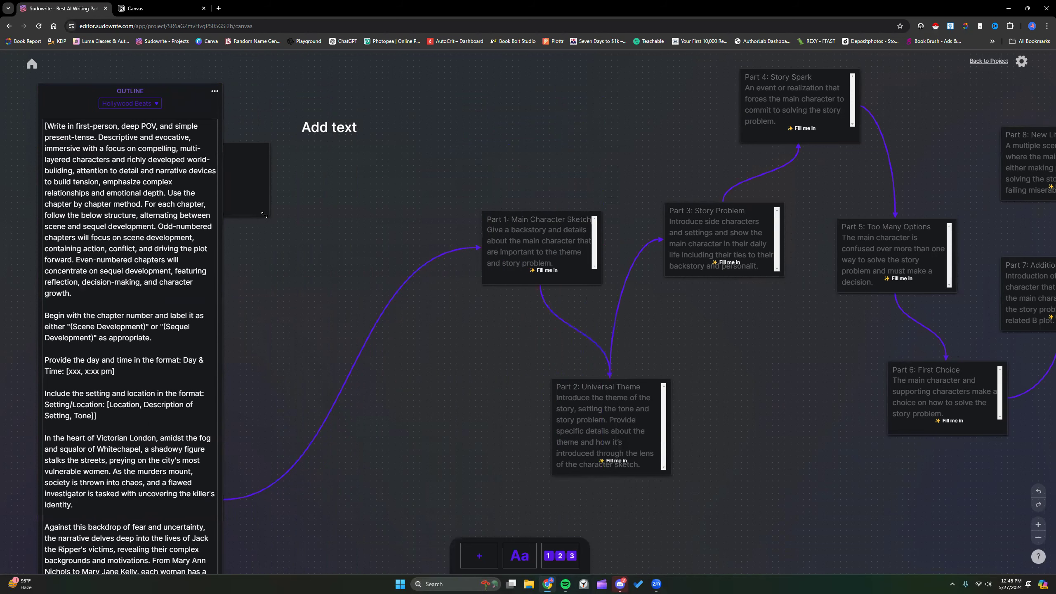
pyautogui.moveTo(265, 214); pyautogui.dragTo(372, 216)
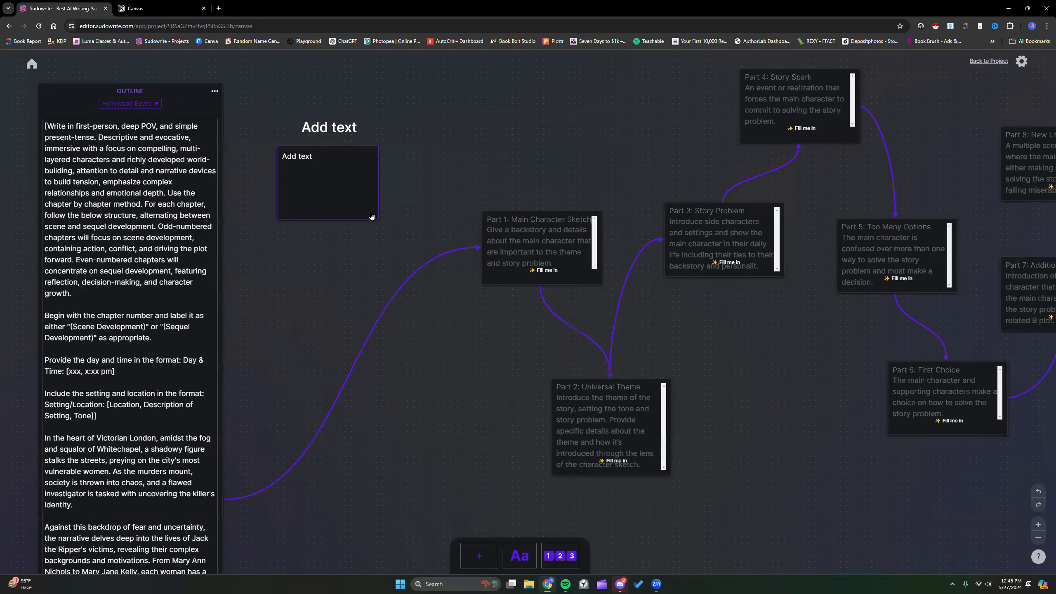
# Move the Part 1: Main Character Sketch card below the blank card and visualize its opening sentence as an image
pyautogui.scroll(-10, 194, 283)
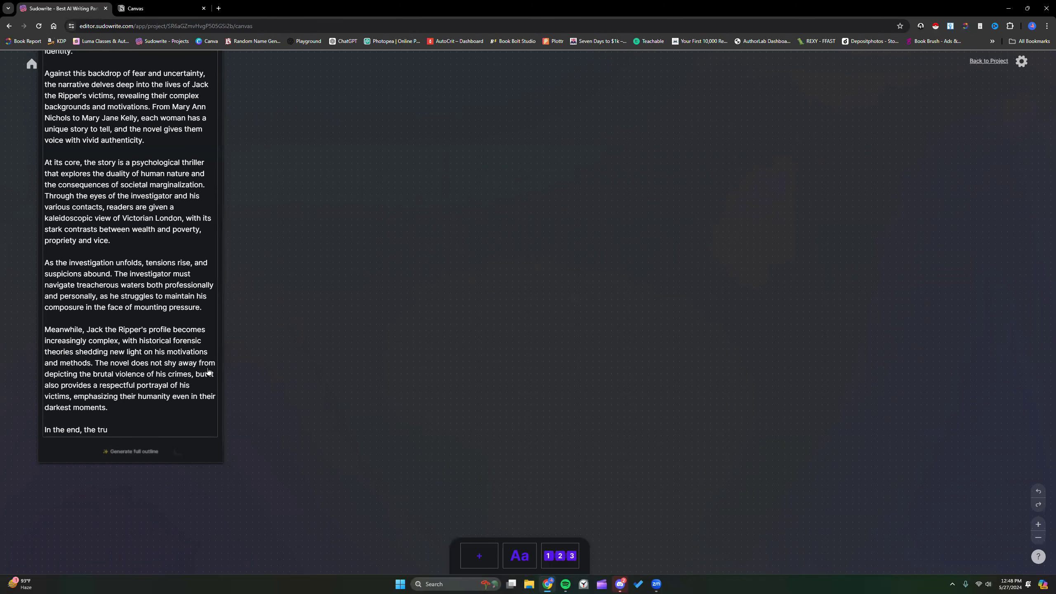
pyautogui.scroll(2, 208, 370)
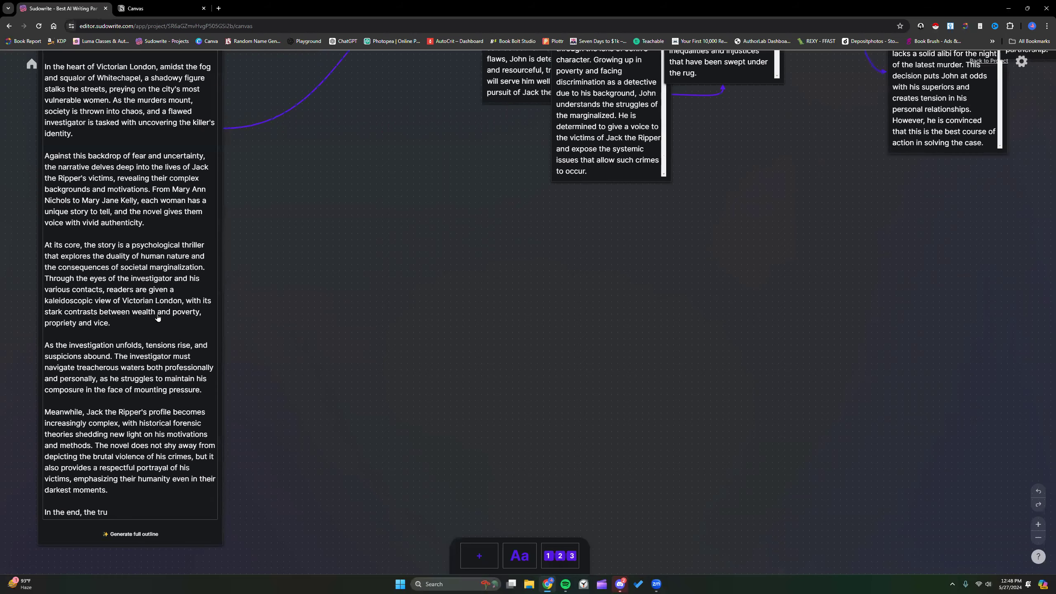
pyautogui.scroll(8, 393, 306)
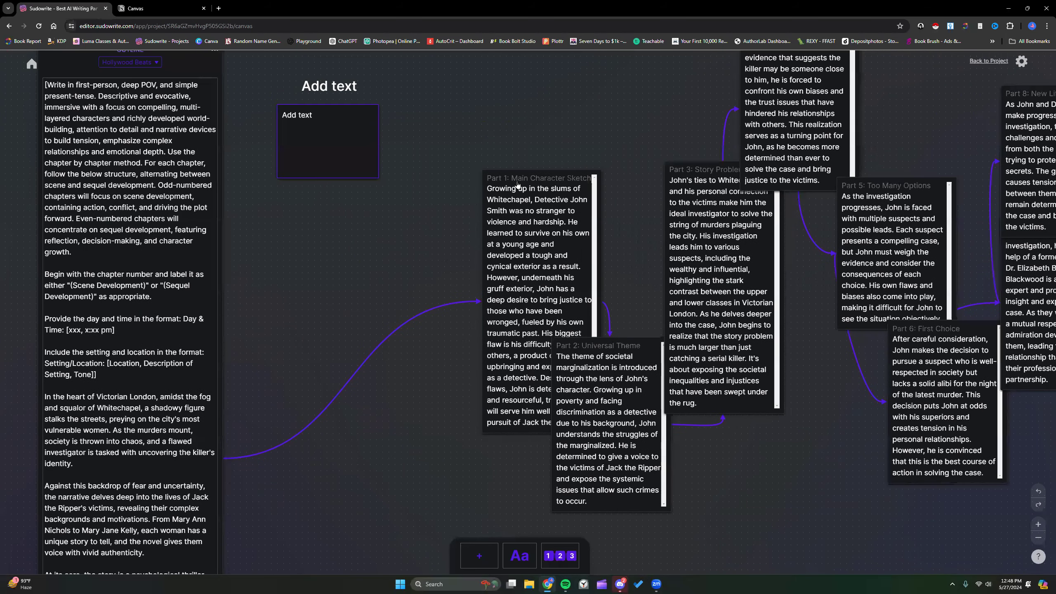
pyautogui.moveTo(518, 183); pyautogui.dragTo(346, 234)
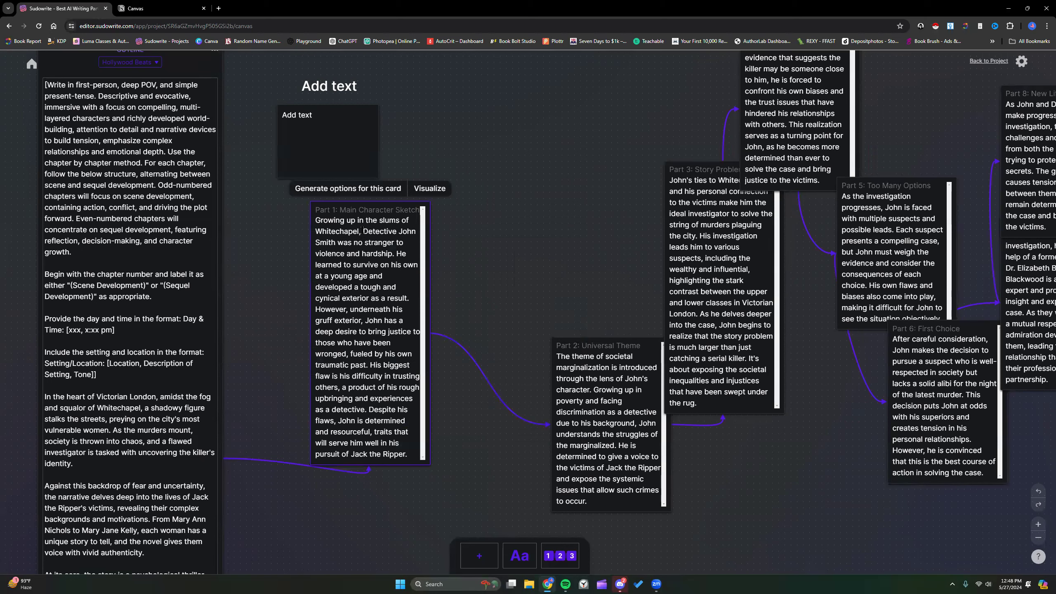
pyautogui.moveTo(316, 221); pyautogui.dragTo(395, 252)
pyautogui.click(429, 189)
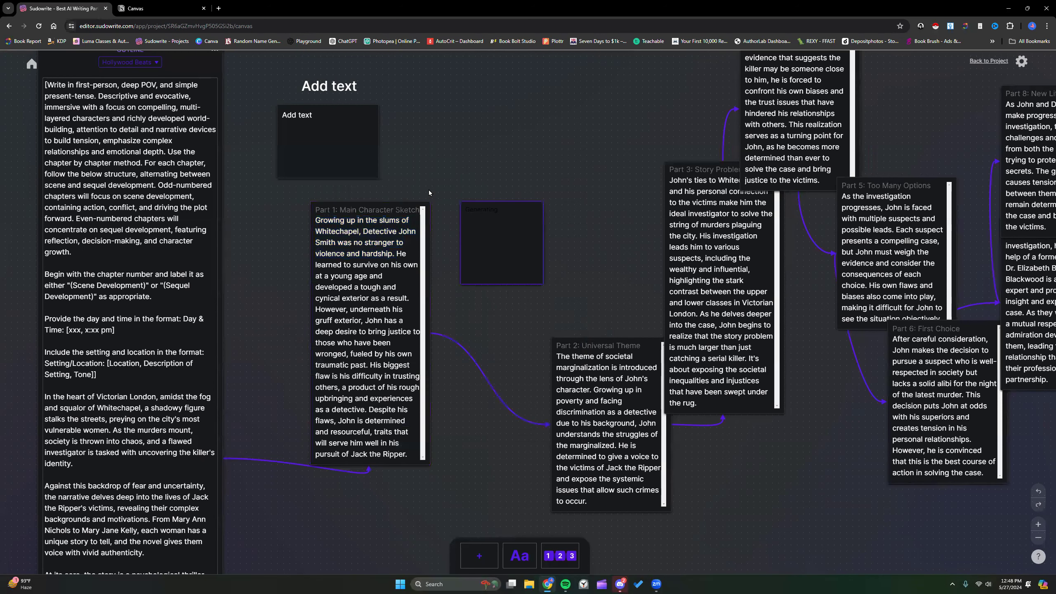
# Separate the Part 2: Universal Theme and Part 3: Story Problem cards from their neighbours by moving both down and towards the Part 1 card
pyautogui.scroll(-1, 488, 348)
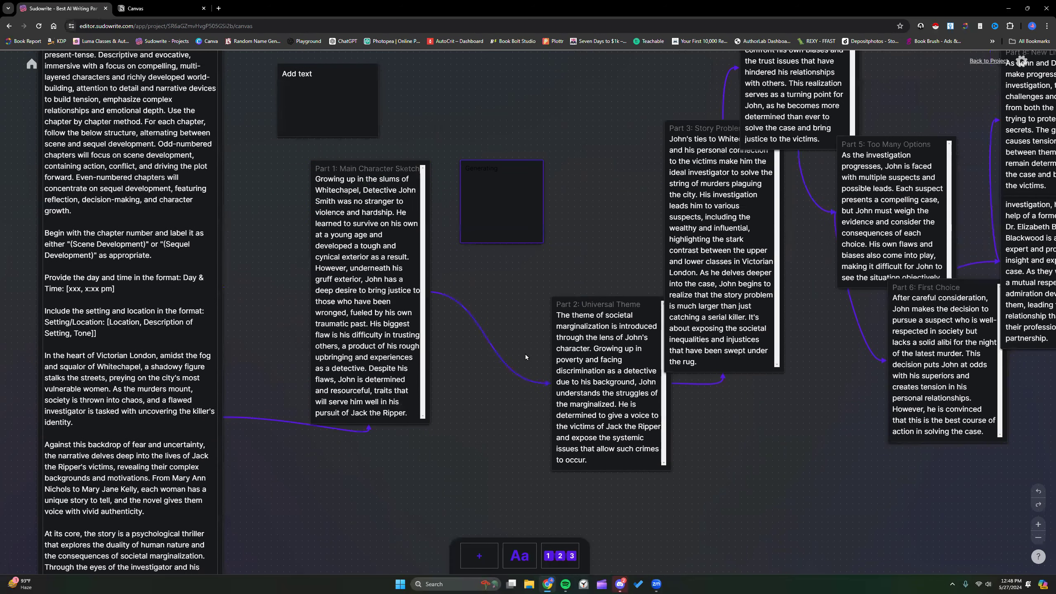
pyautogui.hscroll(4, 523, 355)
pyautogui.hscroll(3, 522, 353)
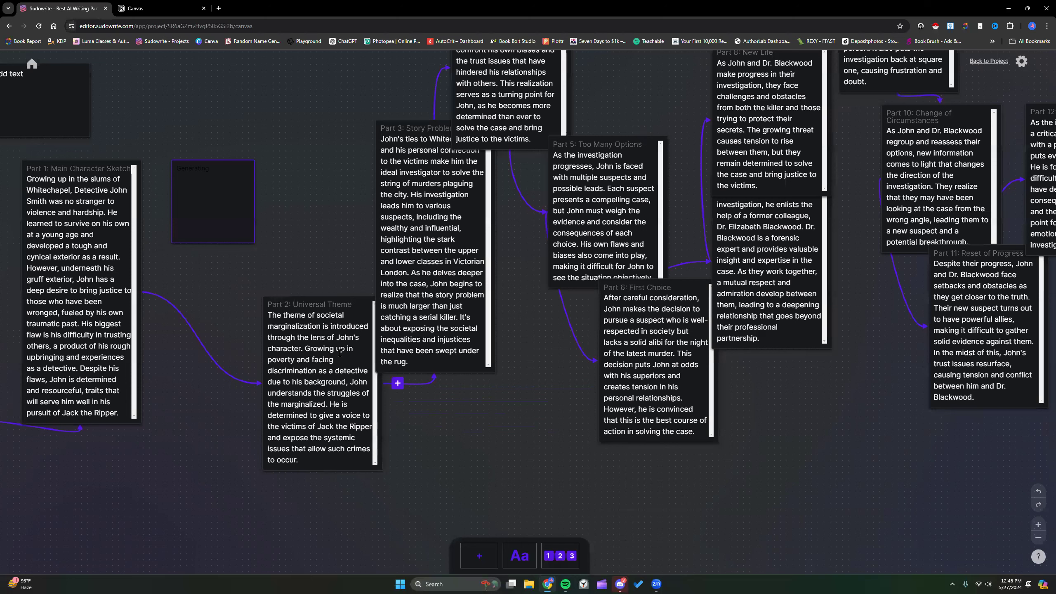
pyautogui.moveTo(337, 351); pyautogui.dragTo(281, 412)
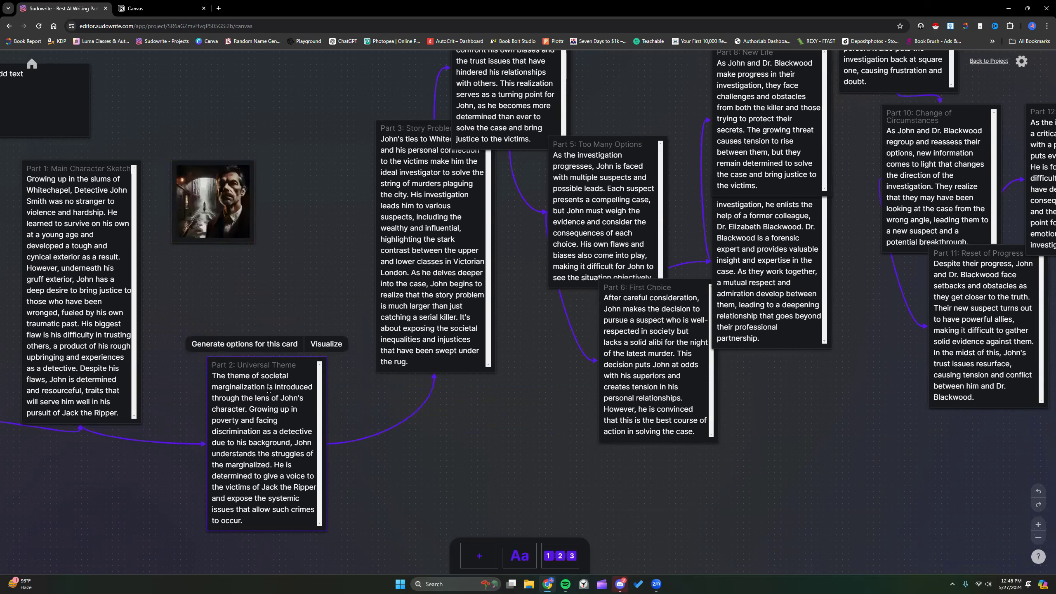
pyautogui.moveTo(396, 137); pyautogui.dragTo(392, 184)
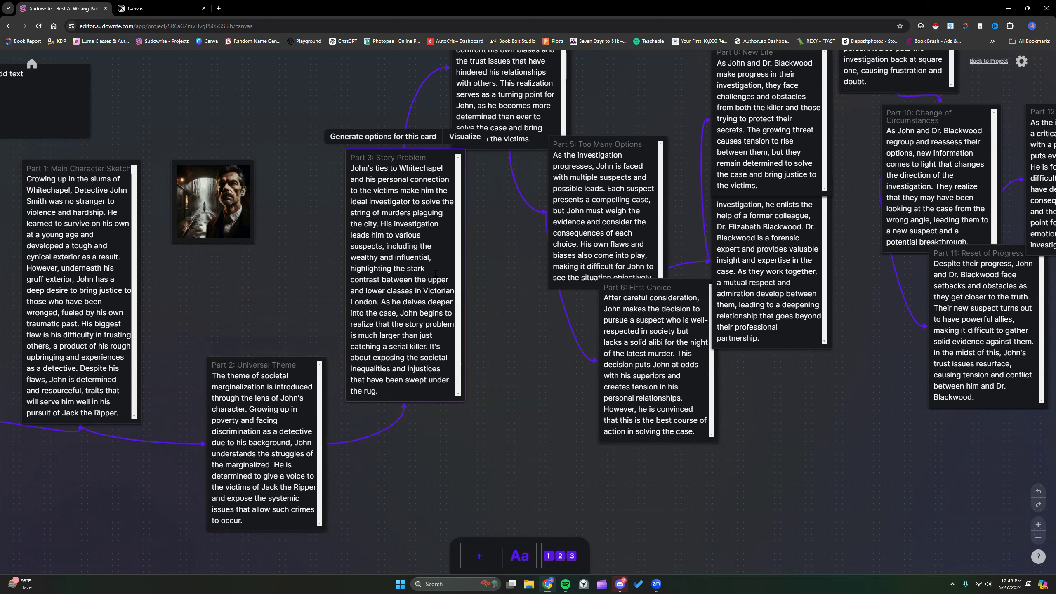
# Check the account's recent credit activity for the canvas and close the settings
pyautogui.click(1022, 62)
pyautogui.click(873, 190)
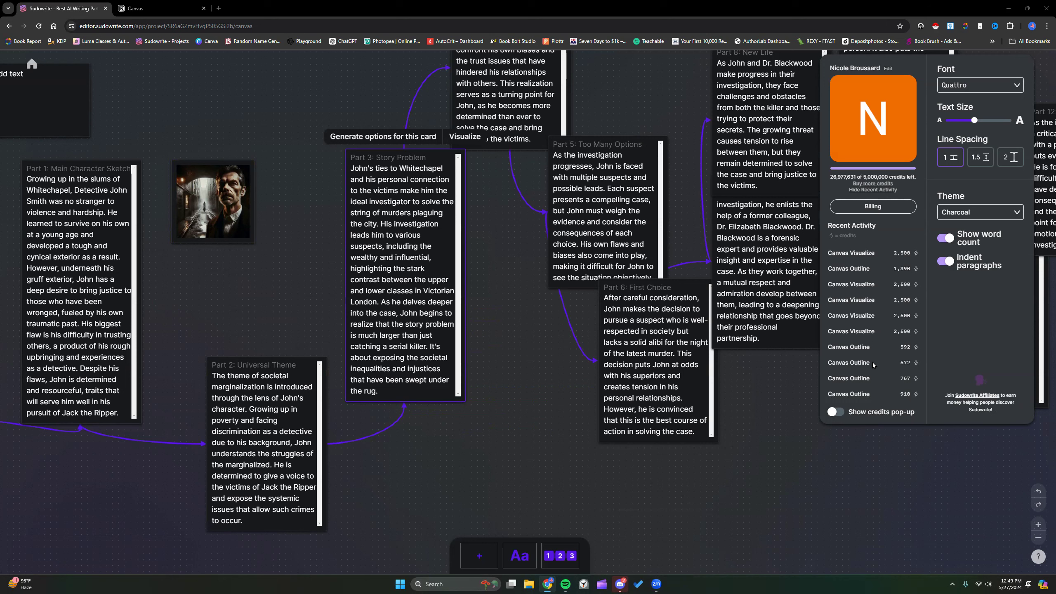
pyautogui.click(792, 375)
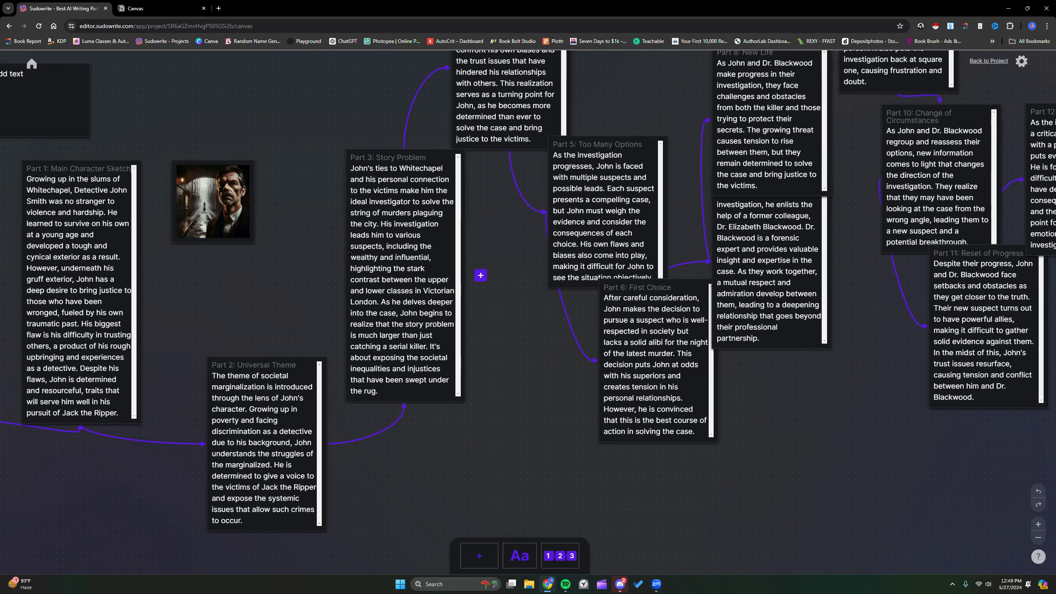
# Visualize the Part 3 phrase "highlighting the stark contrast between the upper and lower classes in Victorian London" and place the image in the gap before Part 6
pyautogui.moveTo(350, 267); pyautogui.dragTo(376, 300)
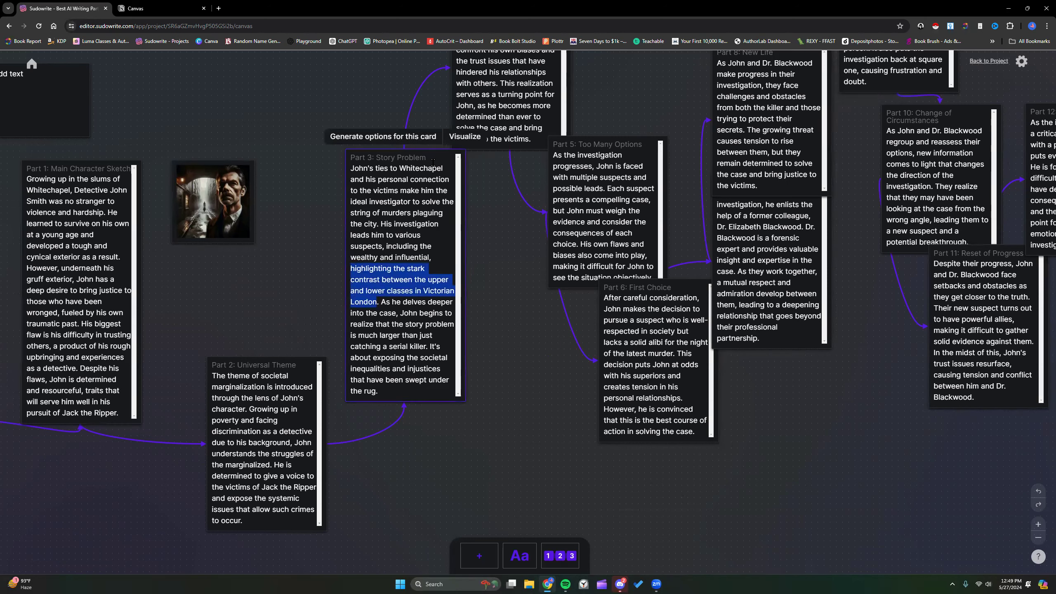
pyautogui.click(464, 137)
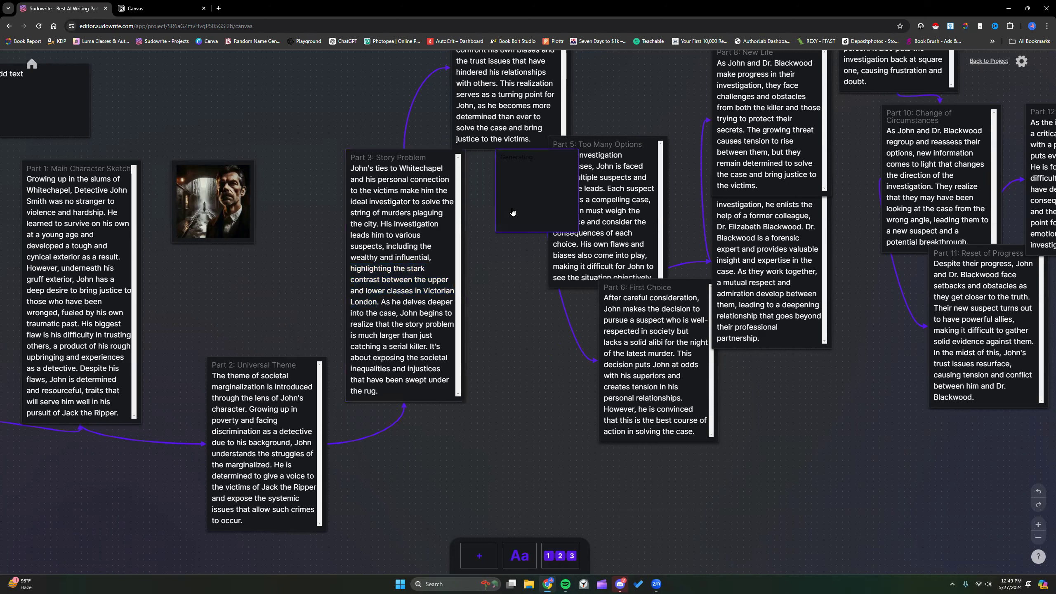
pyautogui.moveTo(513, 216); pyautogui.dragTo(504, 385)
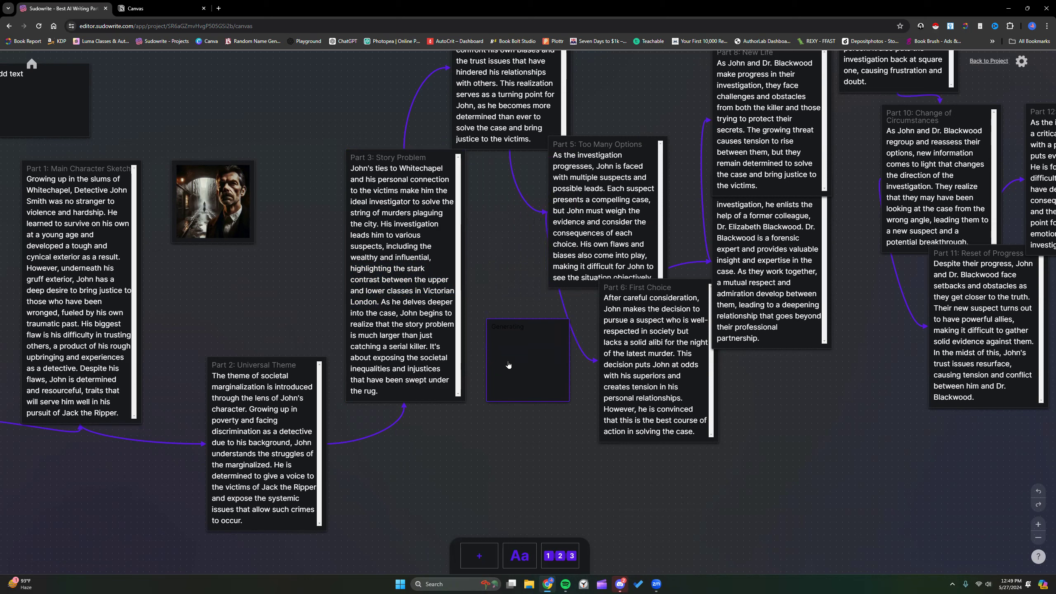
# Spread out the overlapping outline cards by moving Part 6: First Choice down, Part 8: New Life up and Part 5: Too Many Options slightly aside
pyautogui.moveTo(688, 289); pyautogui.dragTo(698, 386)
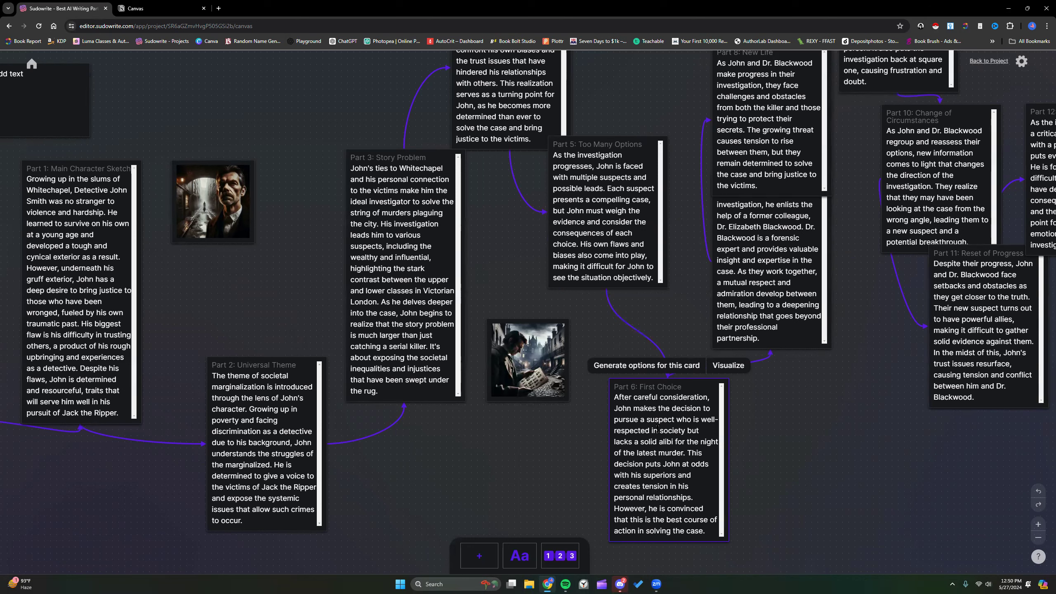
pyautogui.scroll(2, 657, 430)
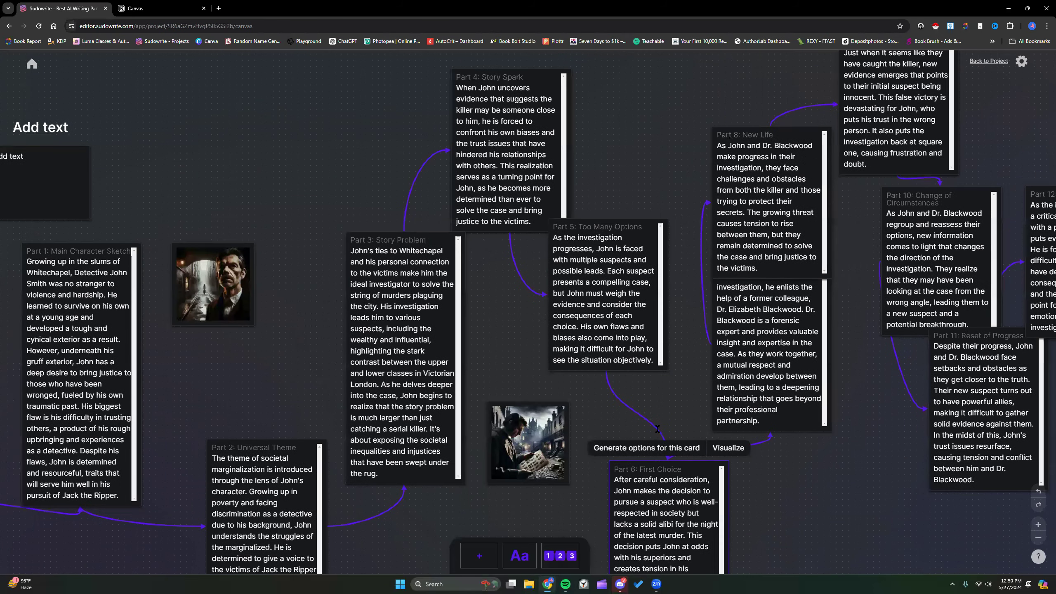
pyautogui.moveTo(788, 141); pyautogui.dragTo(734, 95)
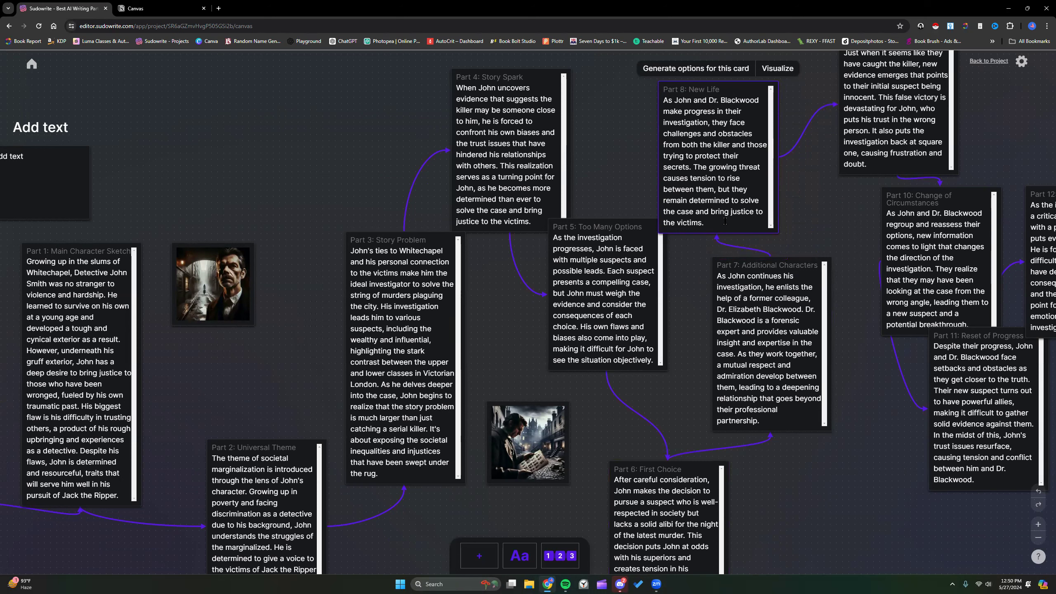
pyautogui.moveTo(626, 232); pyautogui.dragTo(608, 244)
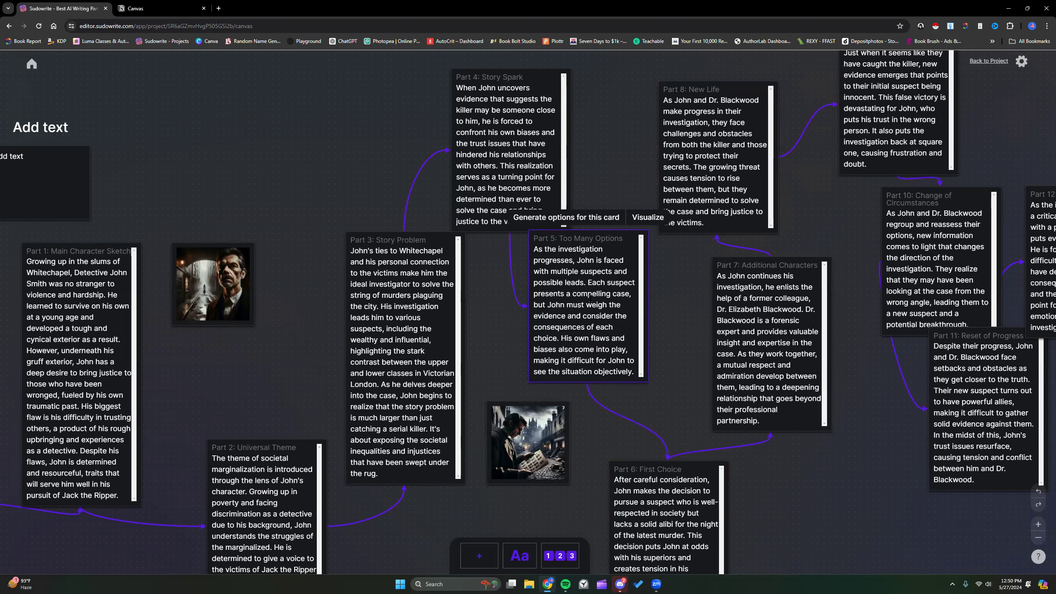
pyautogui.scroll(-1, 584, 299)
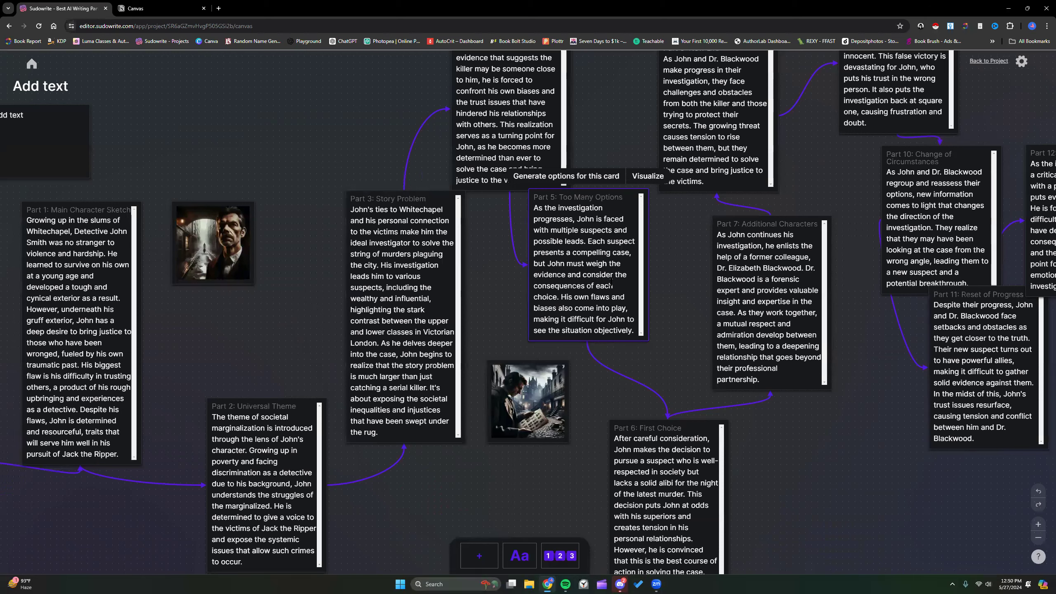
pyautogui.scroll(-2, 616, 280)
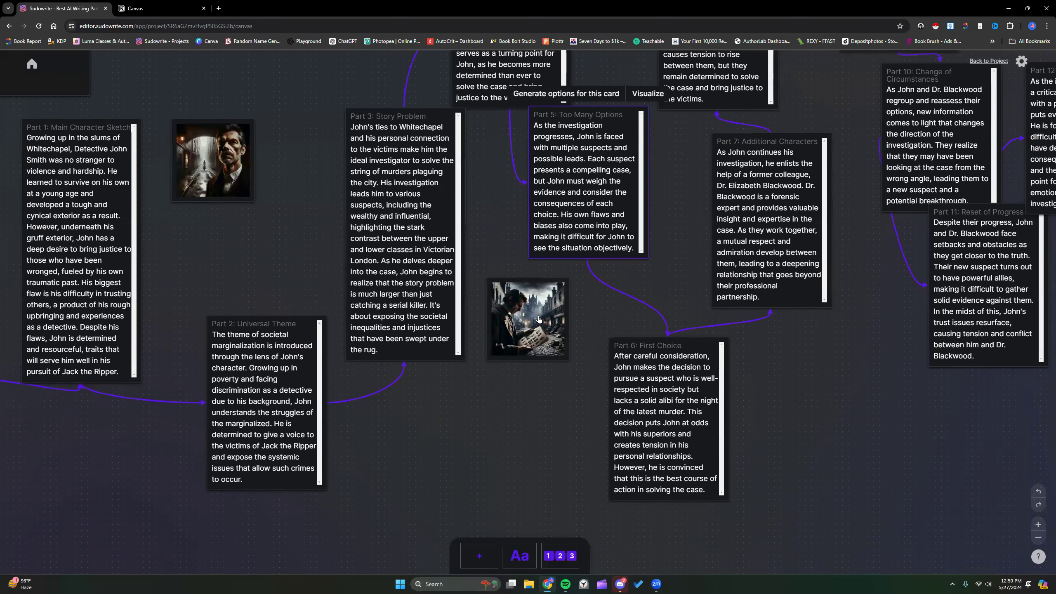
pyautogui.scroll(-2, 538, 319)
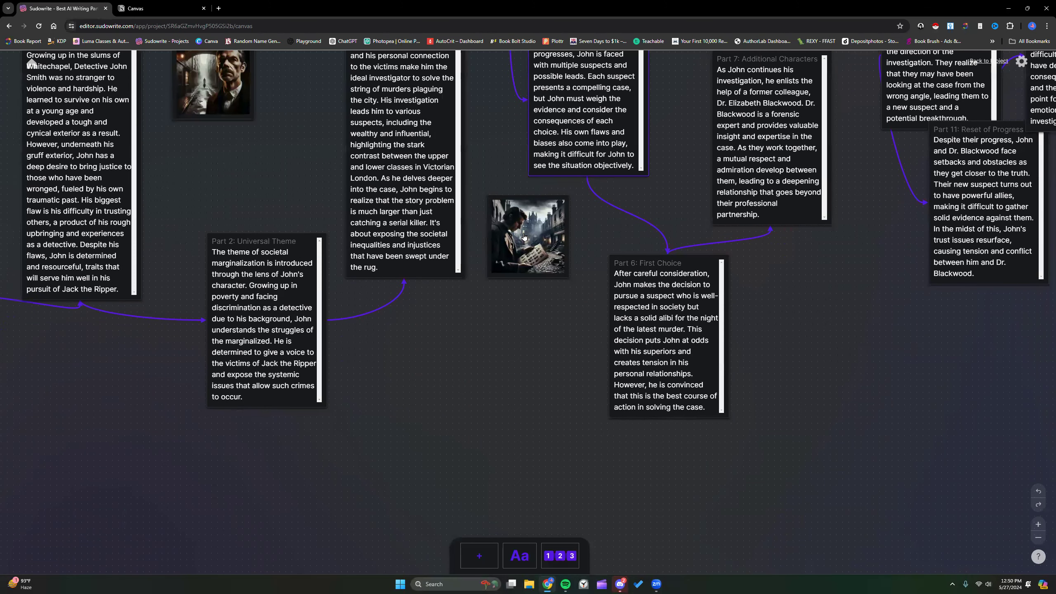
# Move the two generated images to the empty area below the cards and return them beside the Part 1 and Part 3 cards
pyautogui.moveTo(525, 227); pyautogui.dragTo(308, 451)
pyautogui.moveTo(234, 82); pyautogui.dragTo(350, 438)
pyautogui.moveTo(483, 428); pyautogui.dragTo(250, 158)
pyautogui.moveTo(317, 463); pyautogui.dragTo(536, 247)
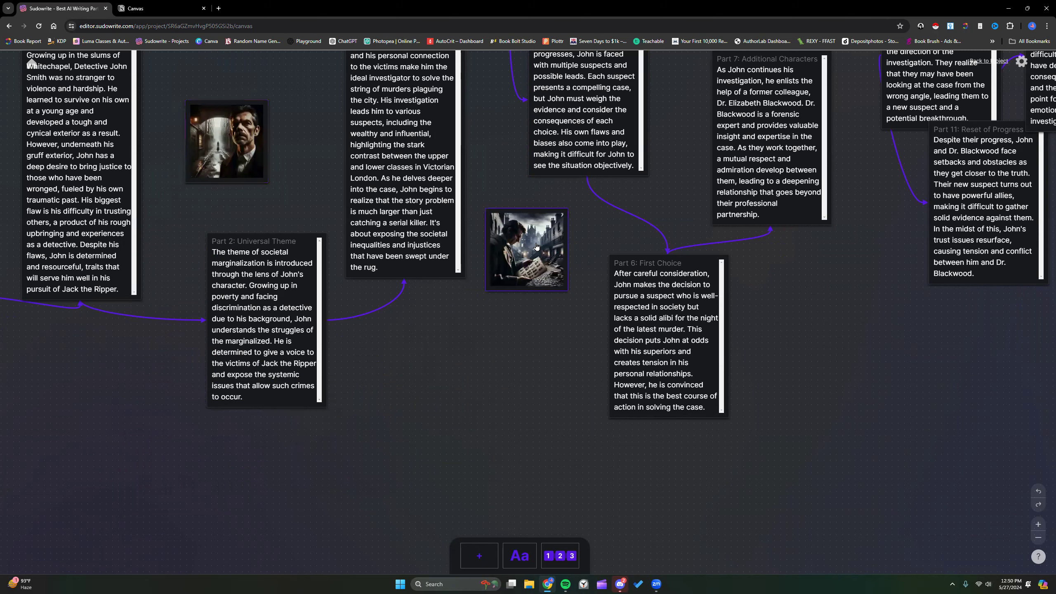
# Move the Part 4: Story Spark card up so it sits clear of the Part 3 and Part 5 cards
pyautogui.scroll(4, 716, 345)
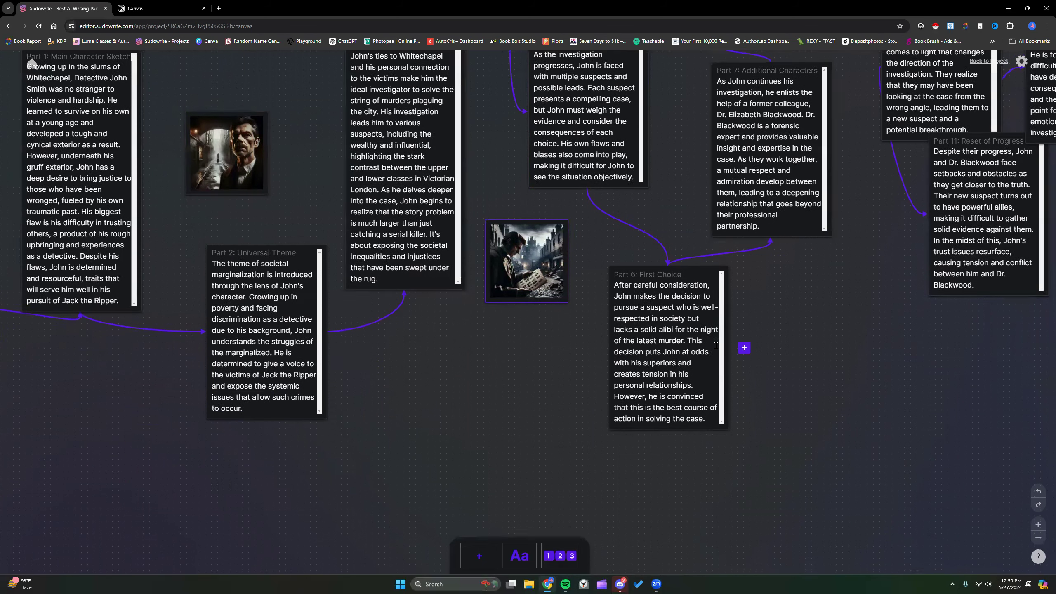
pyautogui.press('capslock')
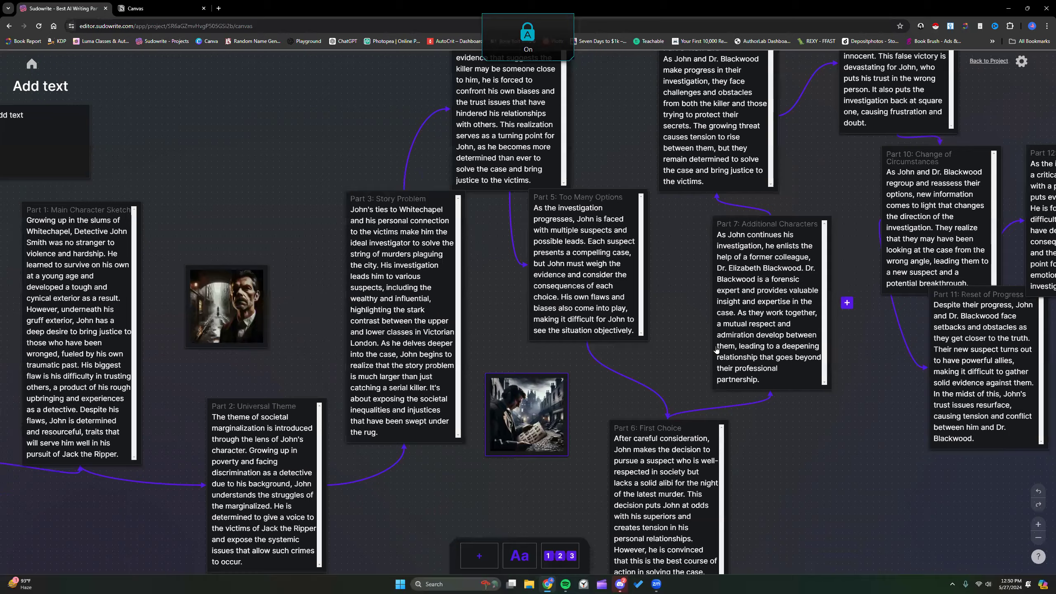
pyautogui.scroll(-1, 717, 349)
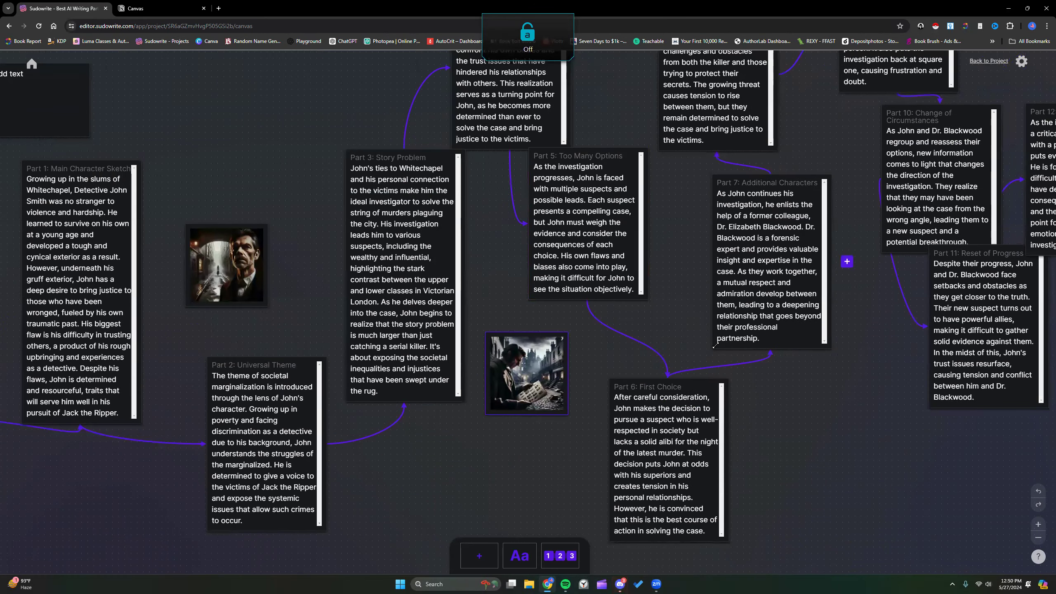
pyautogui.scroll(-2, 716, 345)
pyautogui.scroll(3, 717, 346)
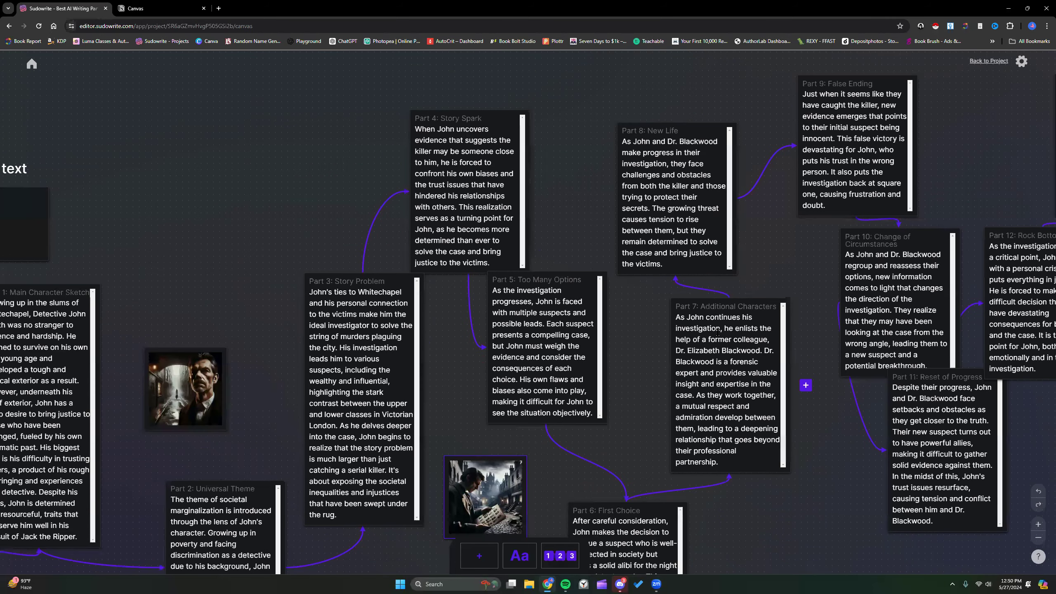
pyautogui.moveTo(489, 126); pyautogui.dragTo(476, 98)
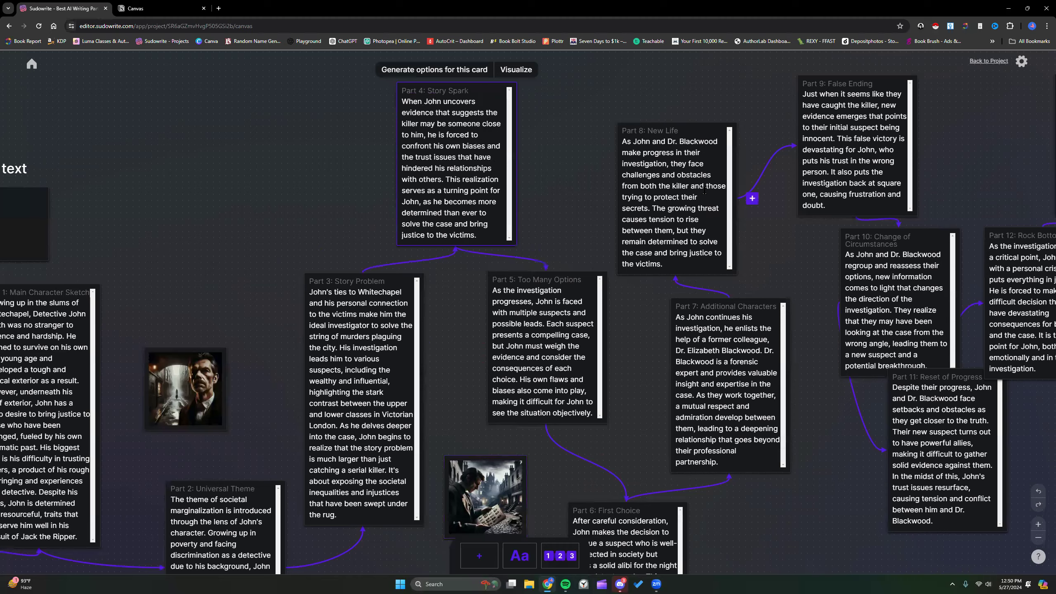
# Add a blank card to the canvas containing the prompt "Generate an image of Jack The Ripper committing a murder."
pyautogui.scroll(-1, 704, 191)
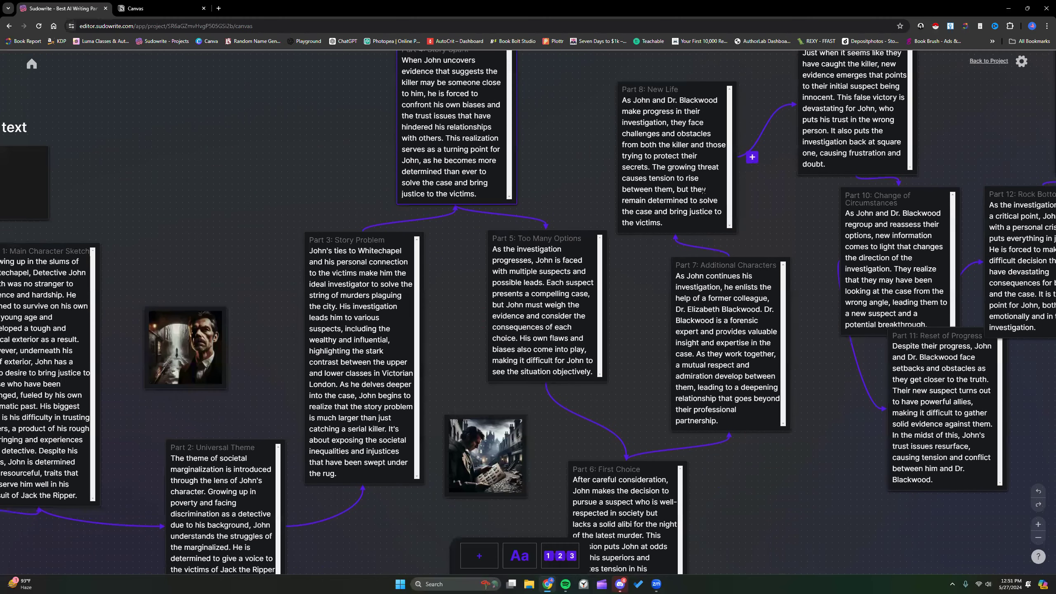
pyautogui.scroll(-1, 704, 191)
pyautogui.click(480, 556)
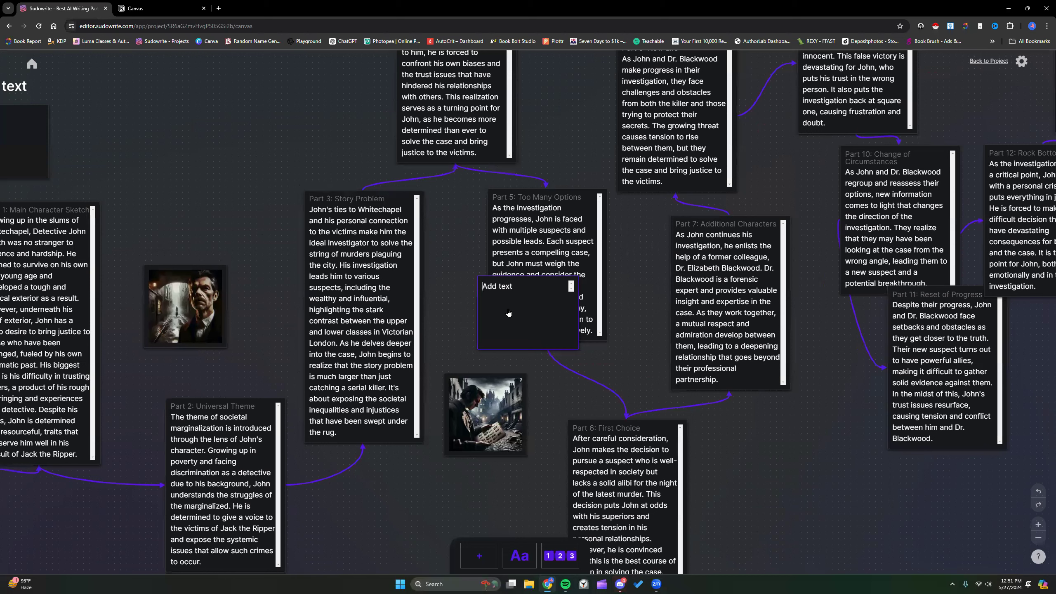
pyautogui.write('Generate')
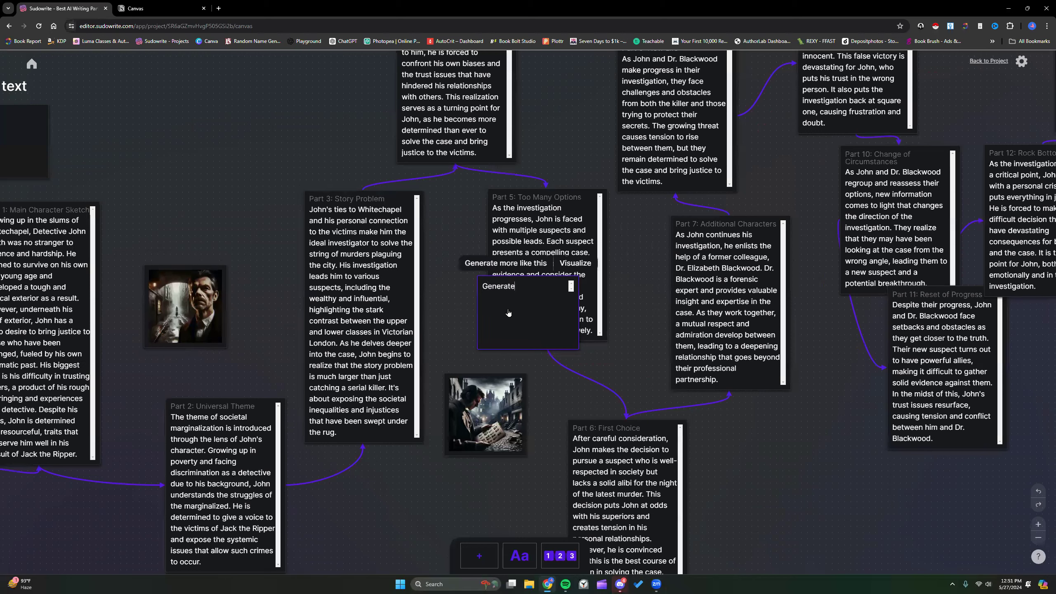
pyautogui.write(' an image of Jack The Ripper committing a murder.')
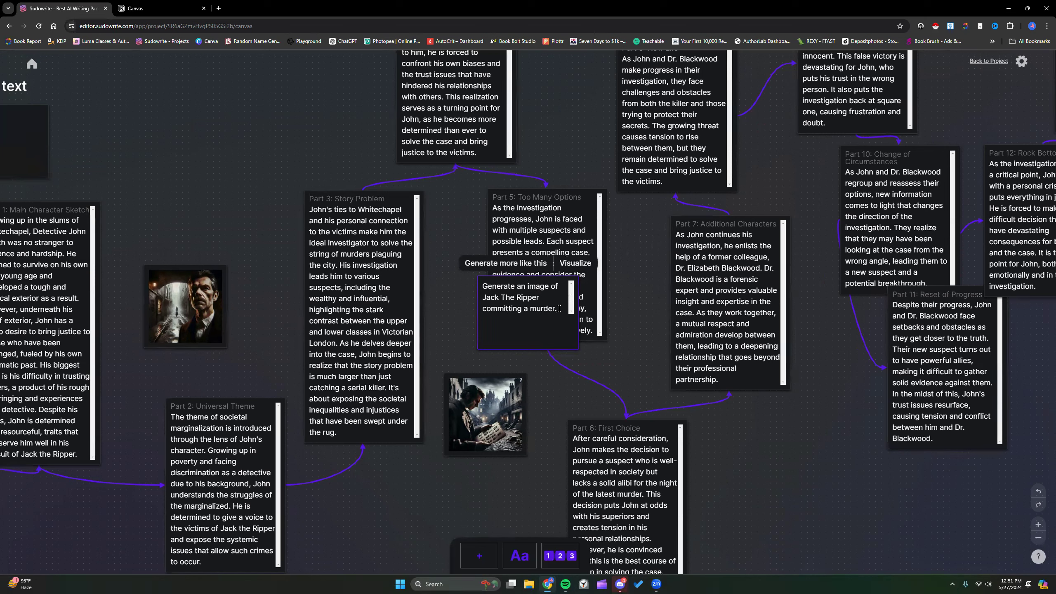
# Visualize the full Jack The Ripper prompt and move the prompt and image cards side by side above Part 3, next to the Add text card
pyautogui.moveTo(558, 309); pyautogui.dragTo(481, 287)
pyautogui.click(575, 263)
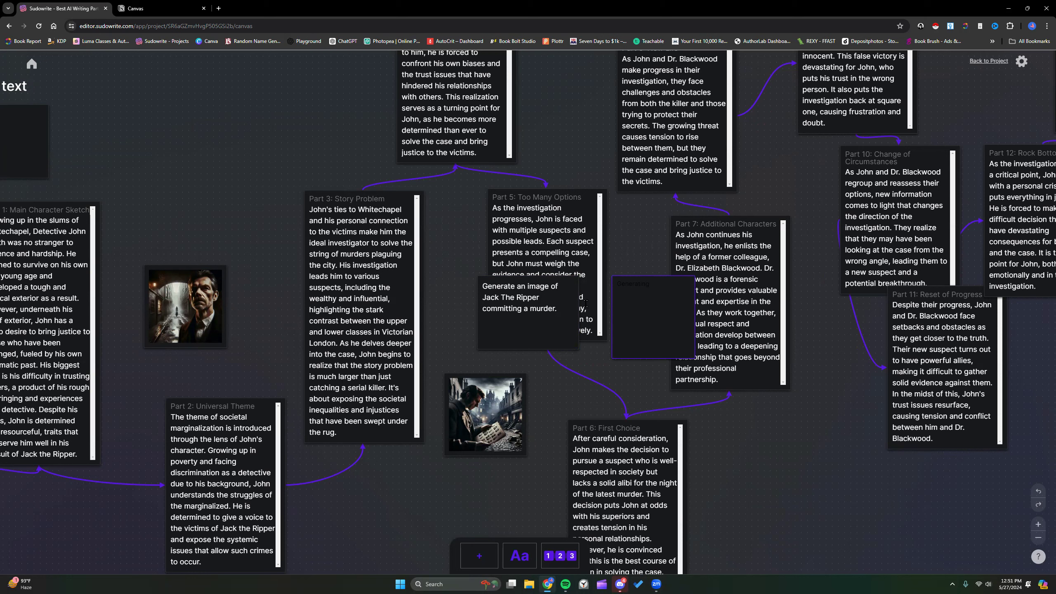
pyautogui.moveTo(564, 284); pyautogui.dragTo(216, 109)
pyautogui.moveTo(623, 290); pyautogui.dragTo(267, 98)
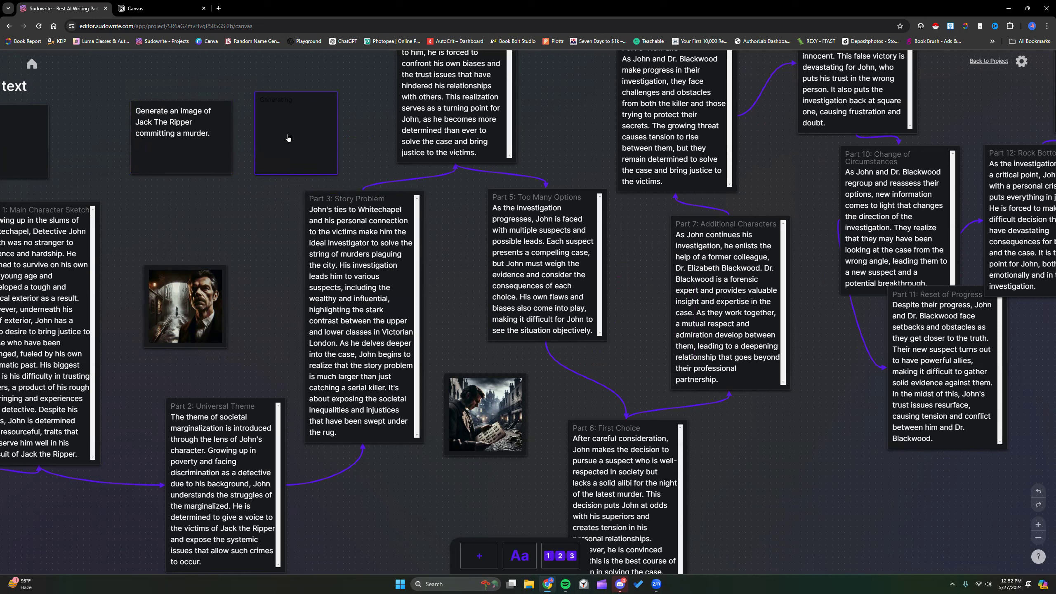
pyautogui.scroll(-1, 325, 187)
pyautogui.scroll(-2, 325, 187)
pyautogui.scroll(3, 440, 316)
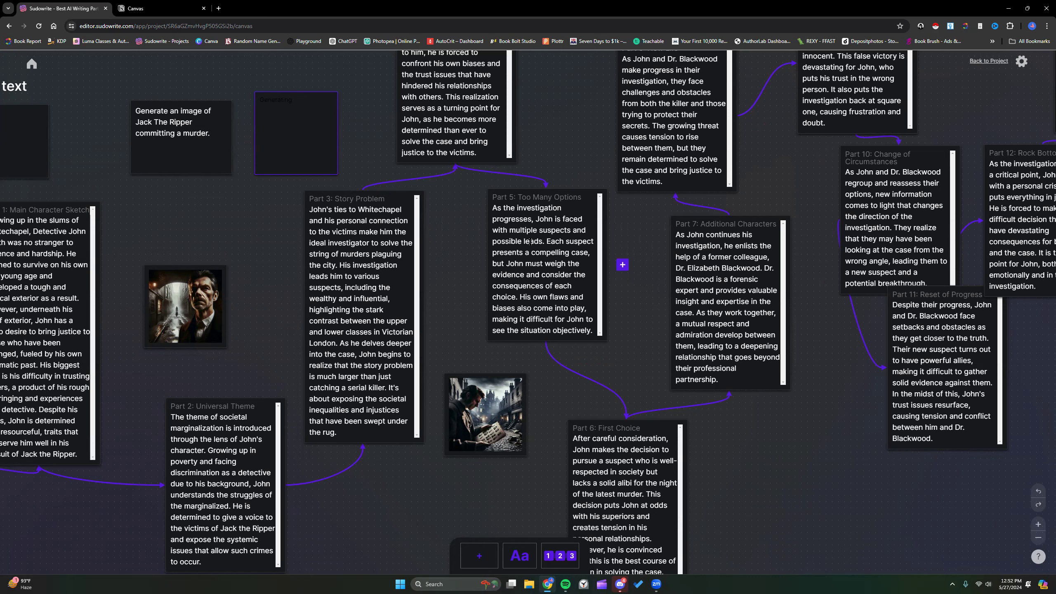
pyautogui.scroll(3, 530, 242)
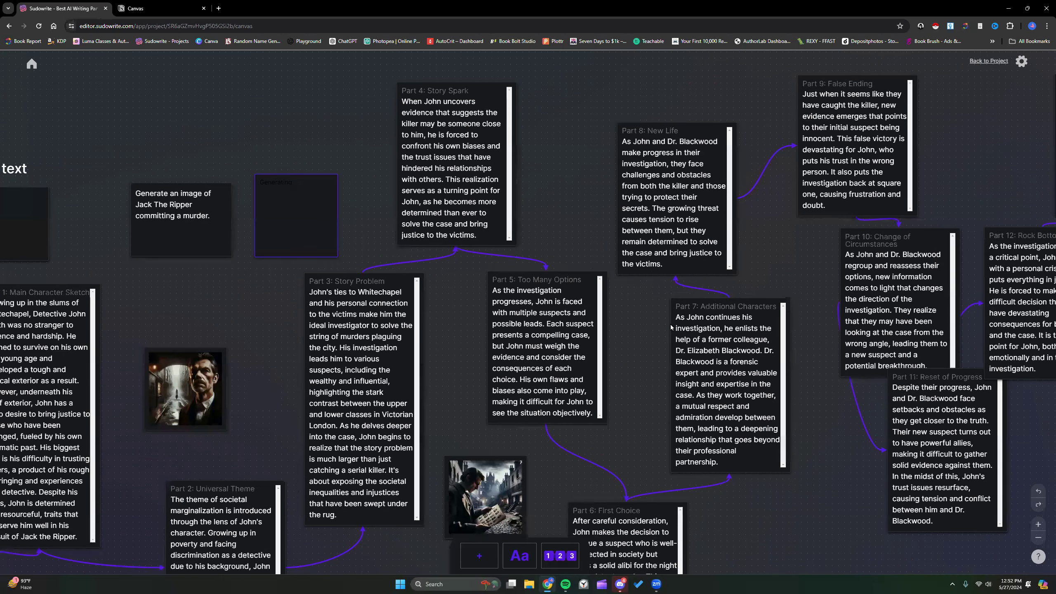
# Review the canvas help with its list of keyboard shortcuts and close it
pyautogui.click(1038, 556)
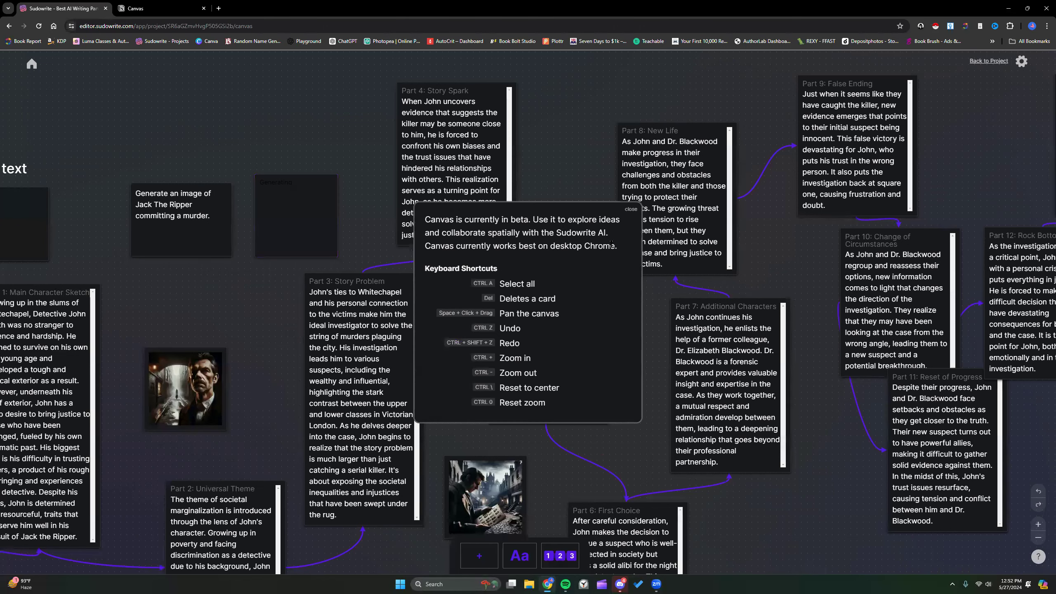
pyautogui.click(631, 209)
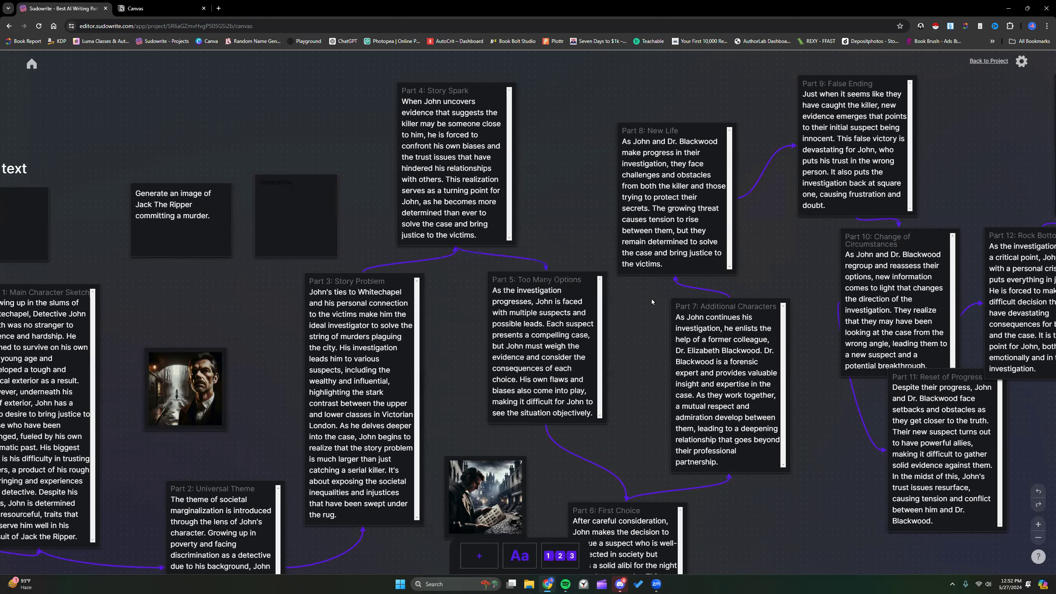
# Zoom the canvas out until the outline, all story part cards and the image cards fit in view
pyautogui.scroll(-5, 652, 300)
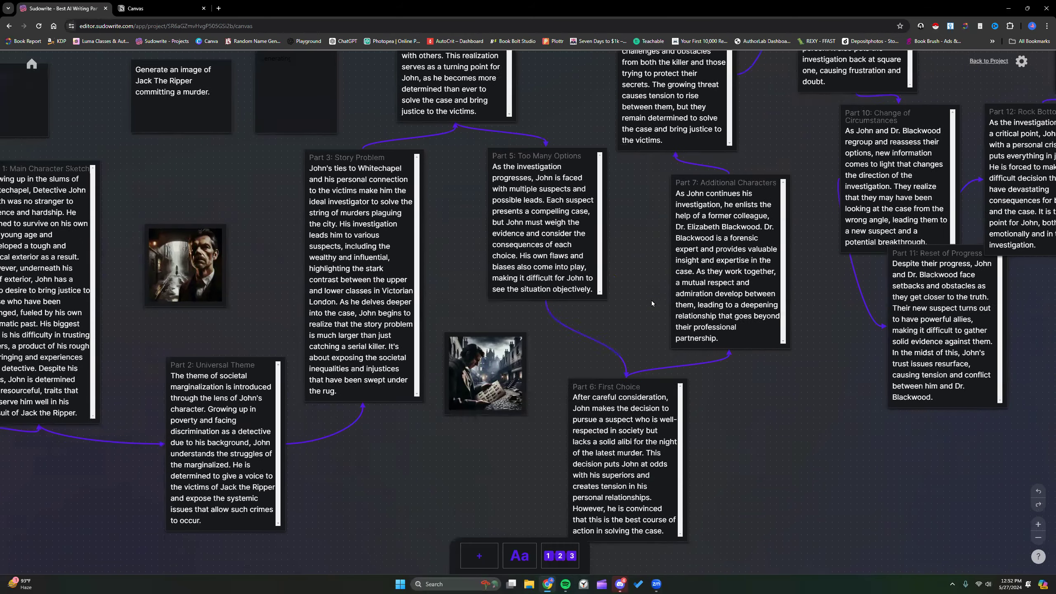
pyautogui.hscroll(-1, 652, 302)
pyautogui.hscroll(1, 652, 302)
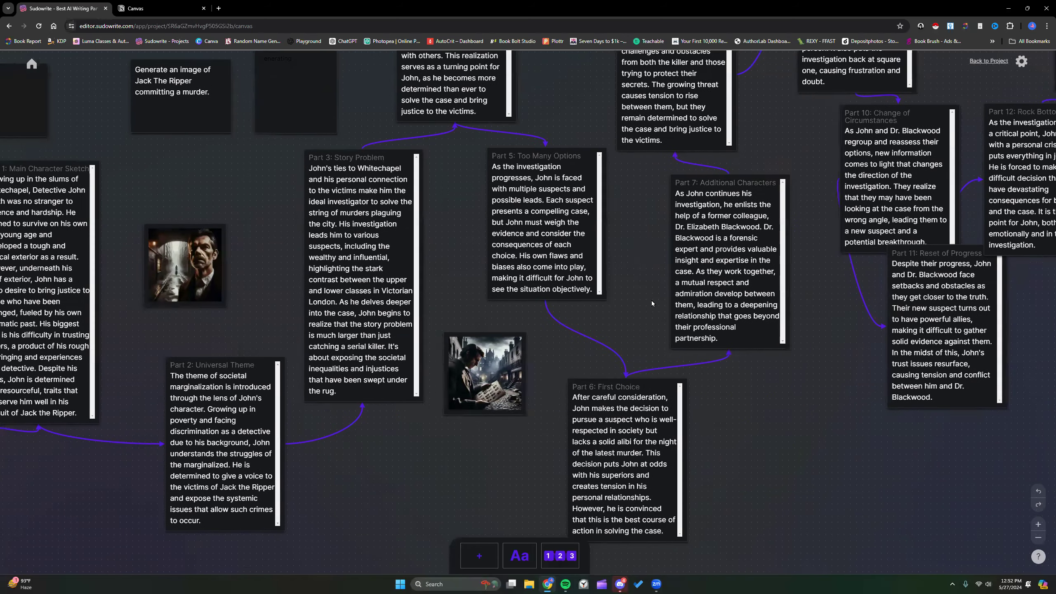
pyautogui.hscroll(-2, 652, 303)
pyautogui.click(1042, 539)
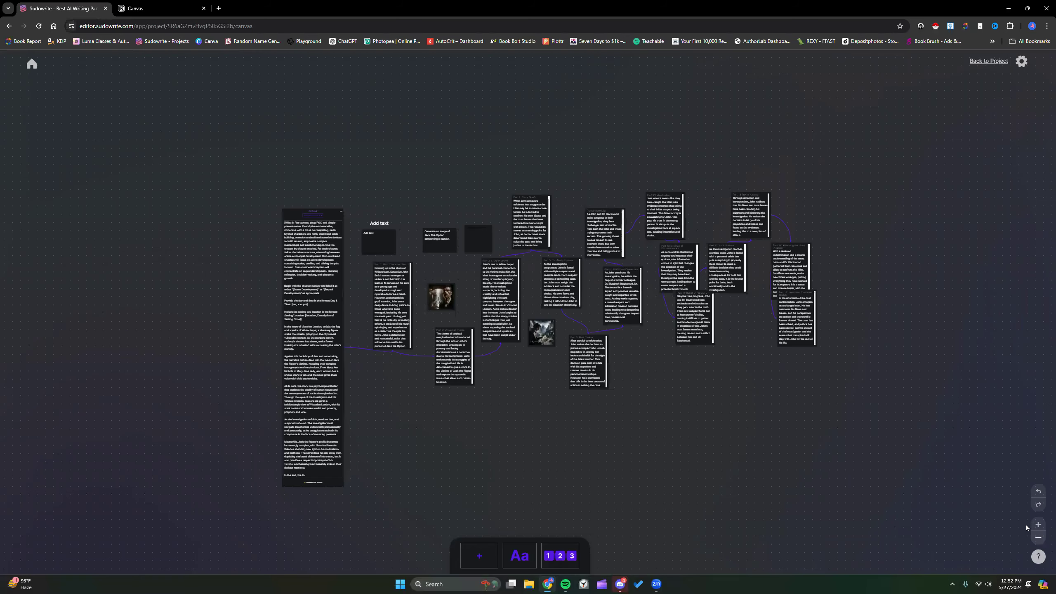
# Copy the full "Generate an image of Jack The Ripper committing a murder." prompt from its canvas card
pyautogui.scroll(-1, 765, 383)
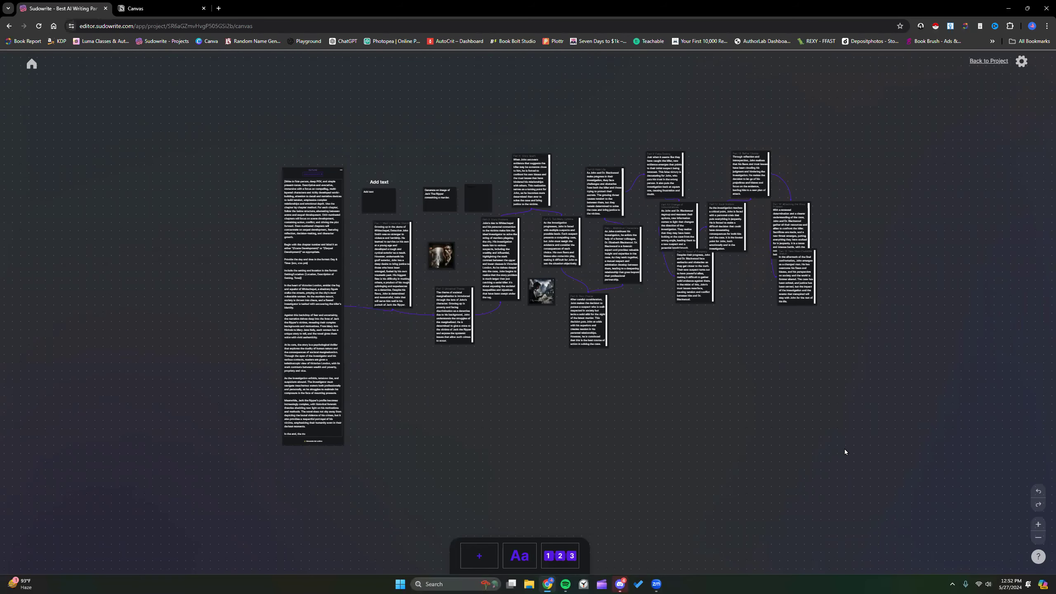
pyautogui.click(1038, 525)
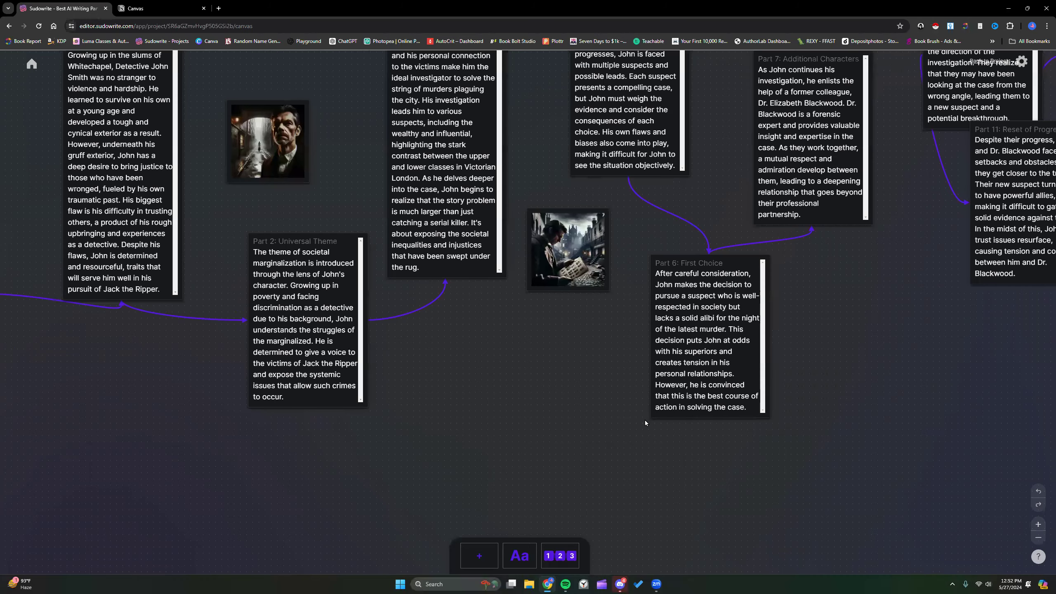
pyautogui.scroll(2, 646, 419)
pyautogui.scroll(4, 646, 420)
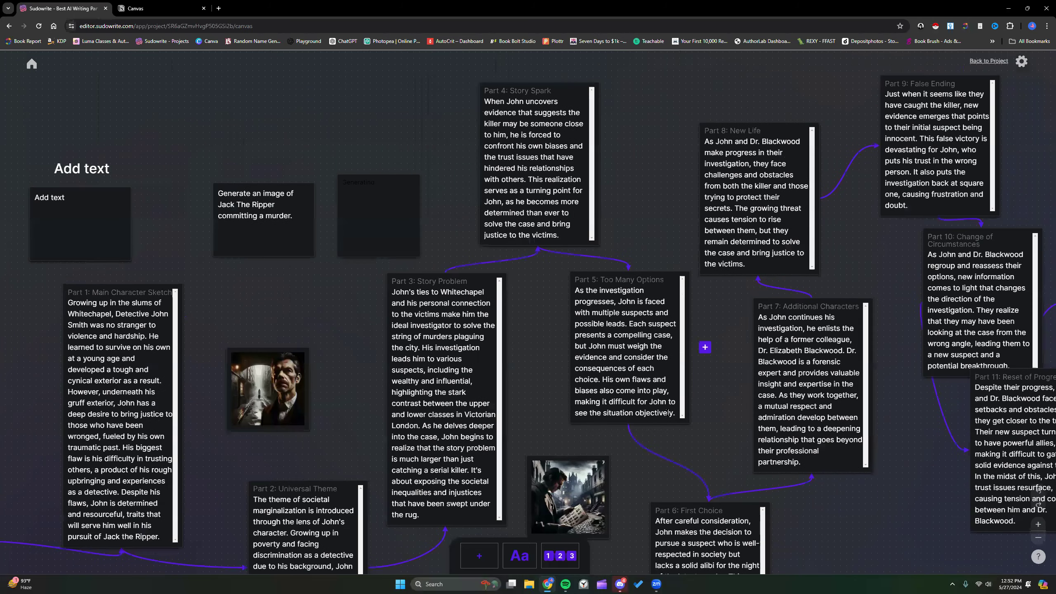
pyautogui.scroll(-1, 576, 375)
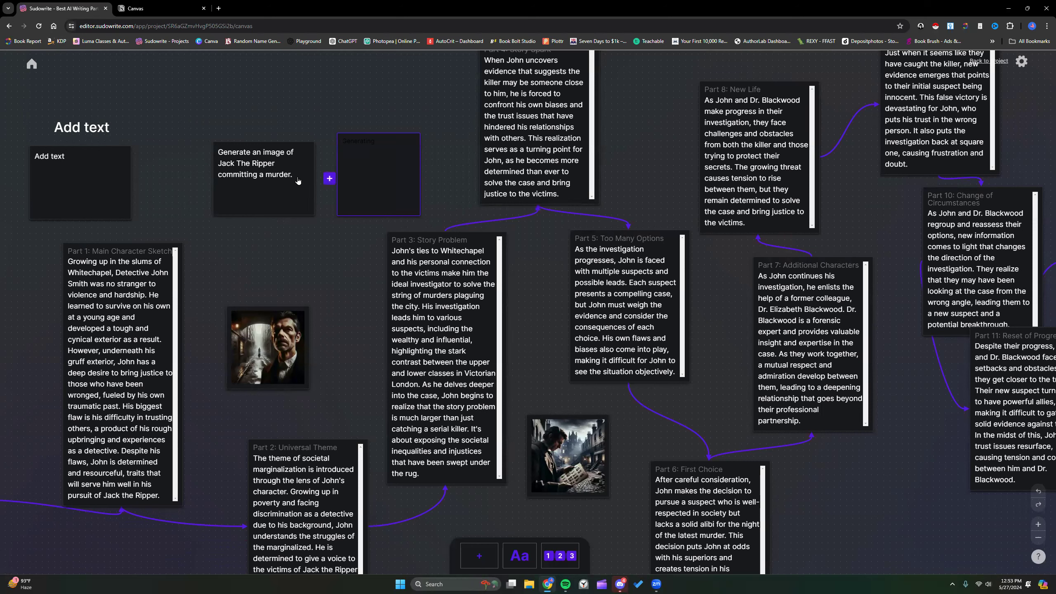
pyautogui.moveTo(293, 177); pyautogui.dragTo(223, 152)
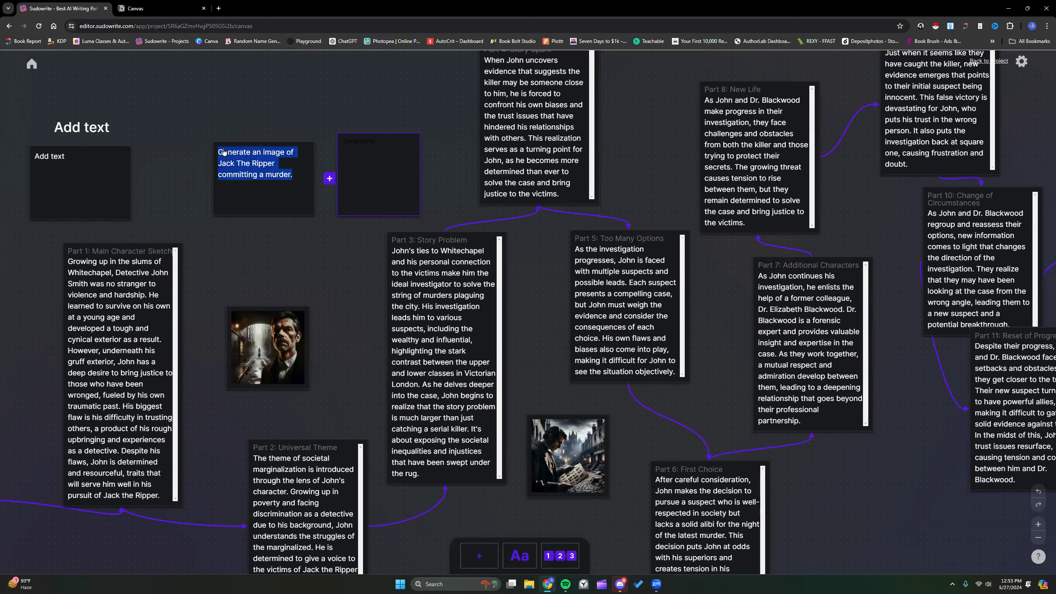
pyautogui.rightClick(230, 160)
pyautogui.click(250, 168)
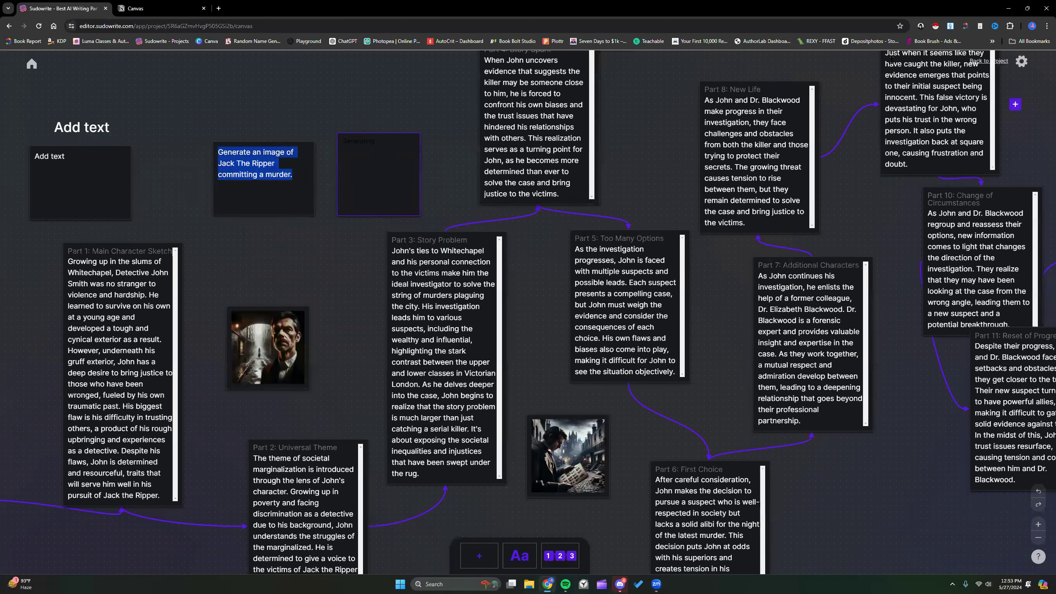
# Return from the canvas to the Jack The Ripper project and add a blank document
pyautogui.click(999, 61)
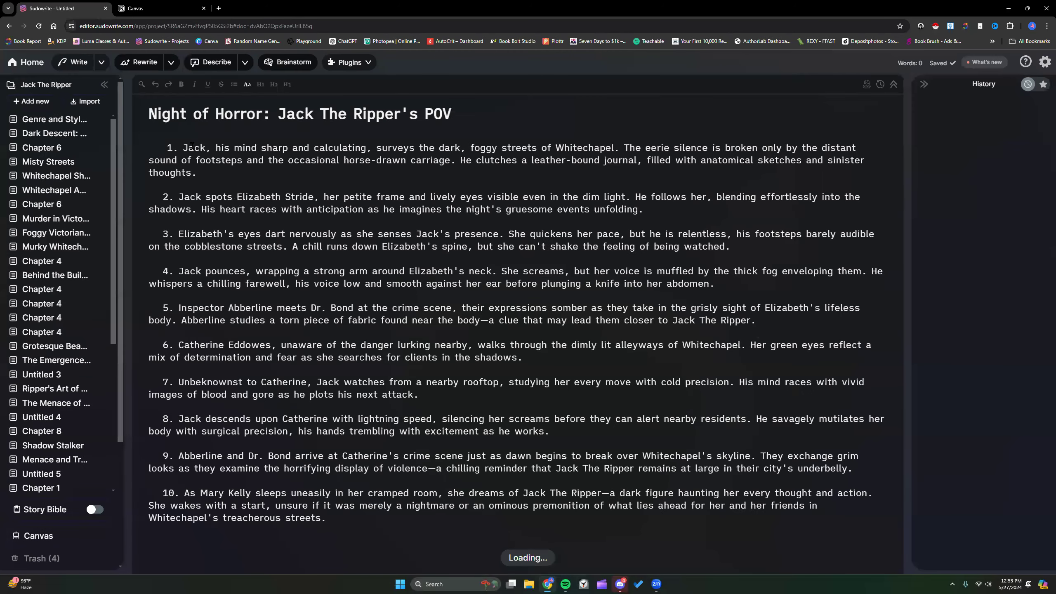
pyautogui.click(38, 102)
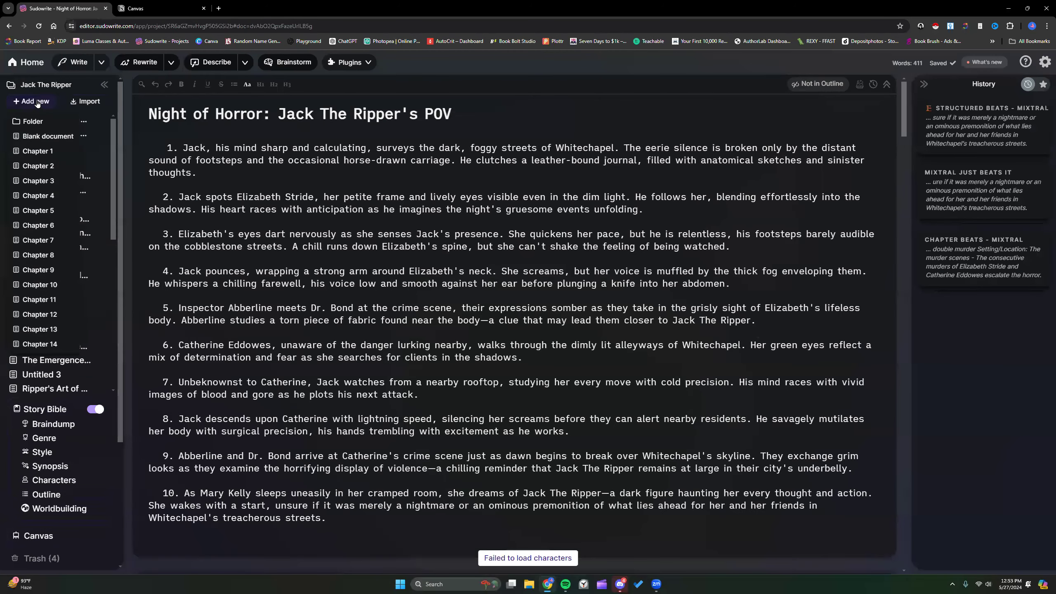
pyautogui.click(40, 136)
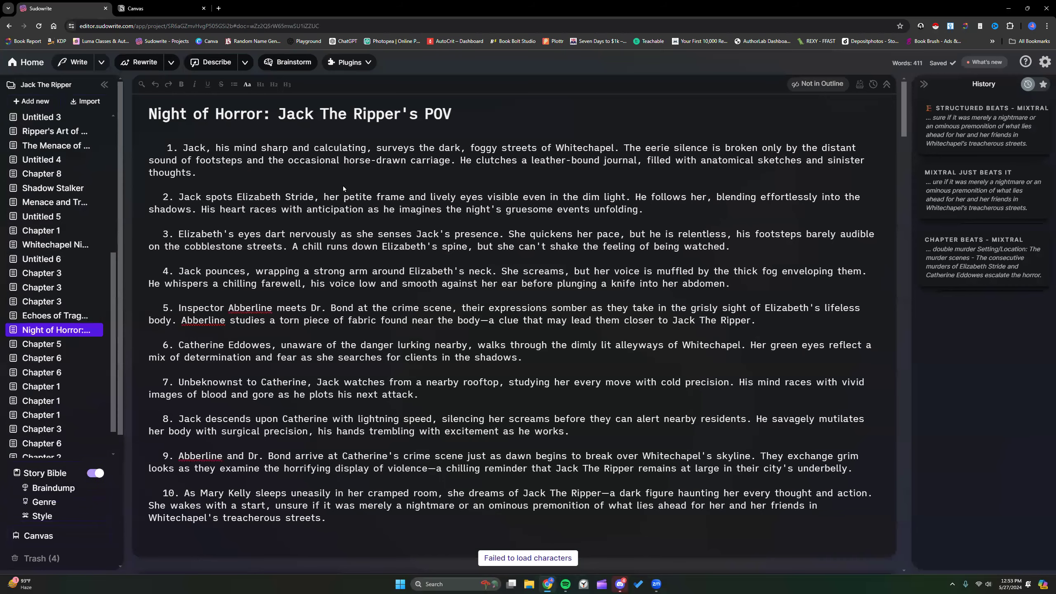
# Paste the copied prompt into the blank document and try to visualize it with the history area widened
pyautogui.rightClick(198, 153)
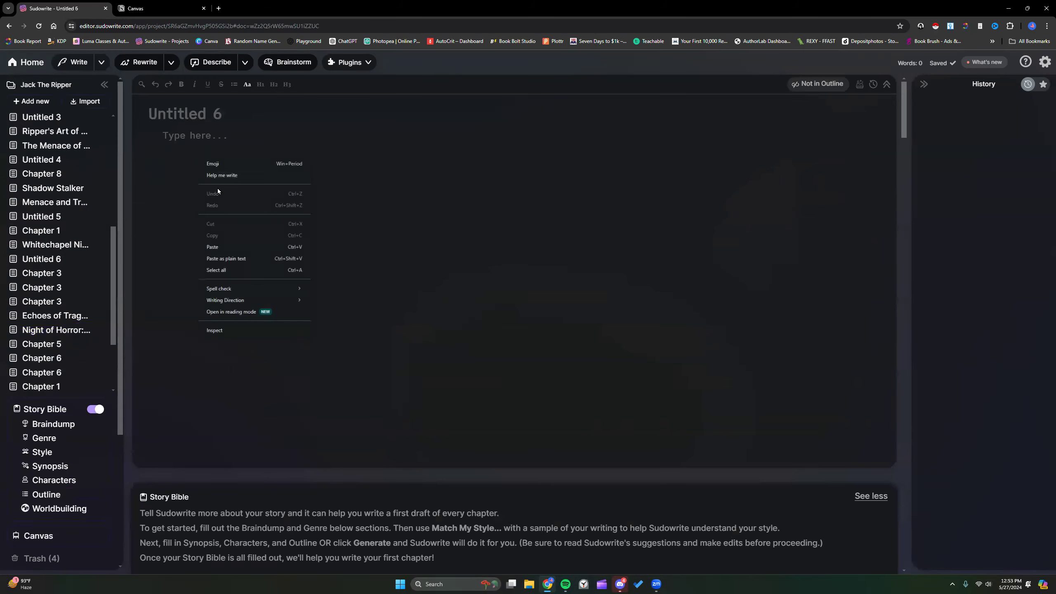
pyautogui.click(232, 247)
pyautogui.moveTo(162, 134); pyautogui.dragTo(489, 134)
pyautogui.click(344, 153)
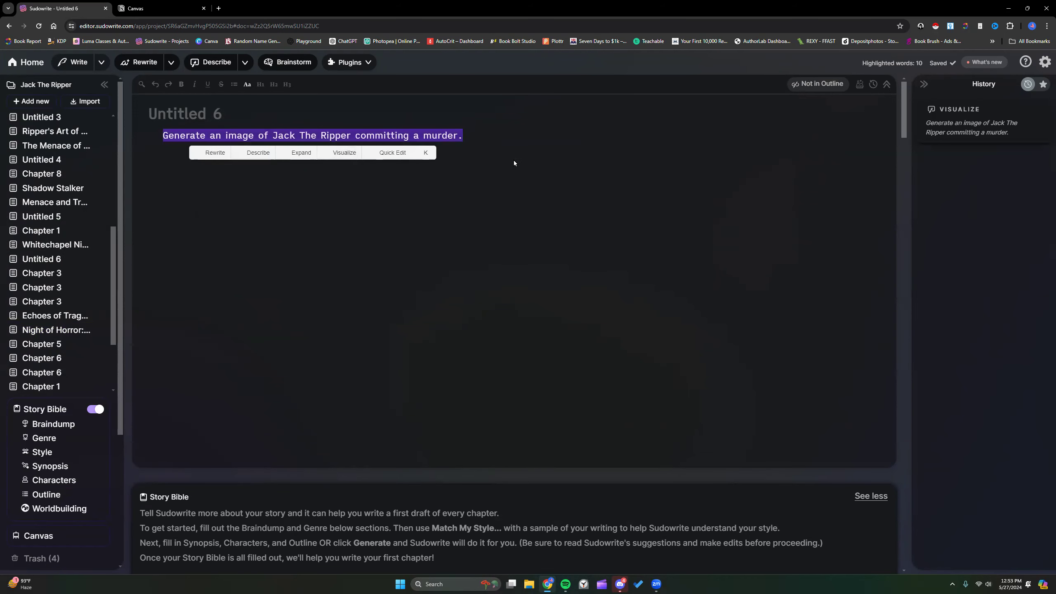
pyautogui.moveTo(913, 174); pyautogui.dragTo(672, 180)
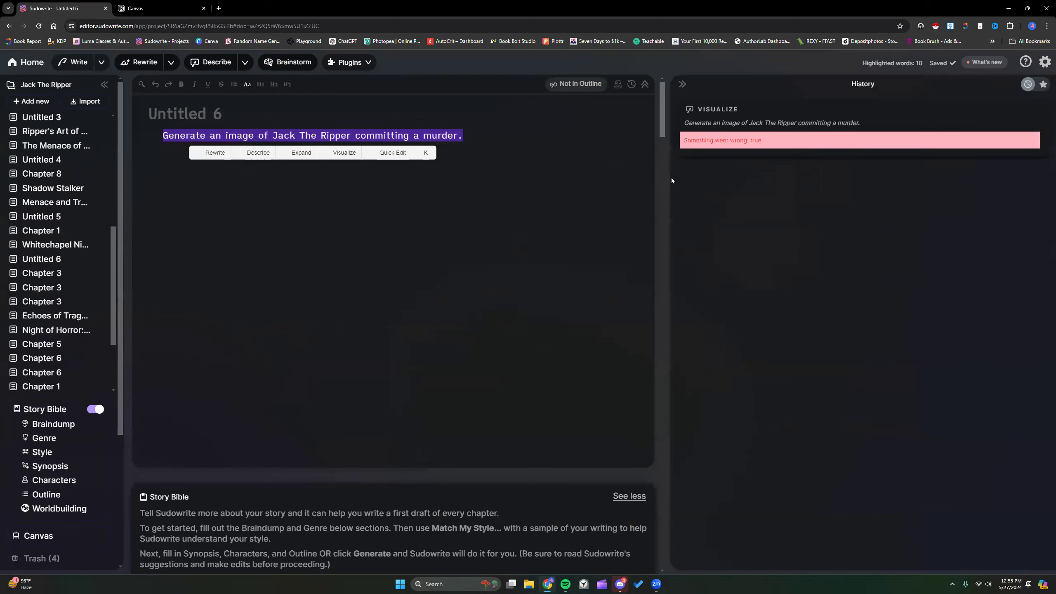
# Delete "committing a murder." from the document's prompt and select the remaining text
pyautogui.click(482, 138)
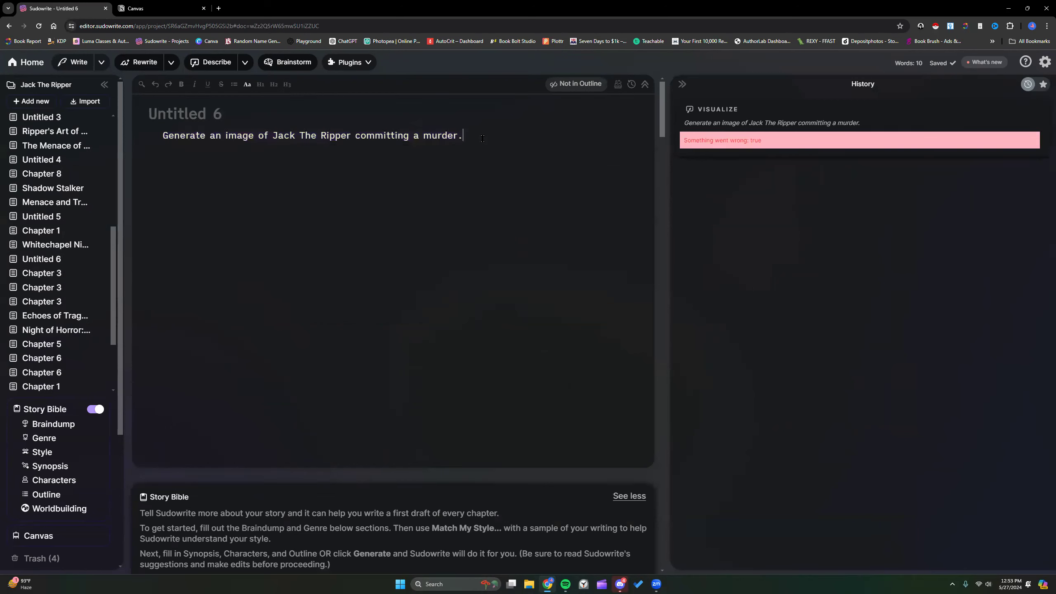
pyautogui.moveTo(356, 139); pyautogui.dragTo(482, 131)
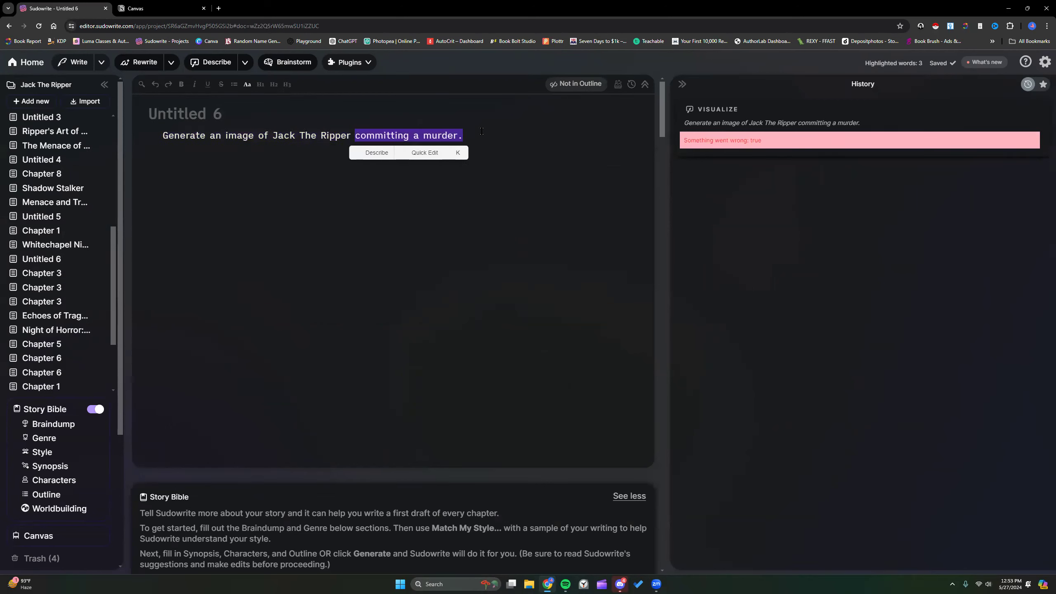
pyautogui.press('BackSpace')
pyautogui.moveTo(355, 133); pyautogui.dragTo(163, 135)
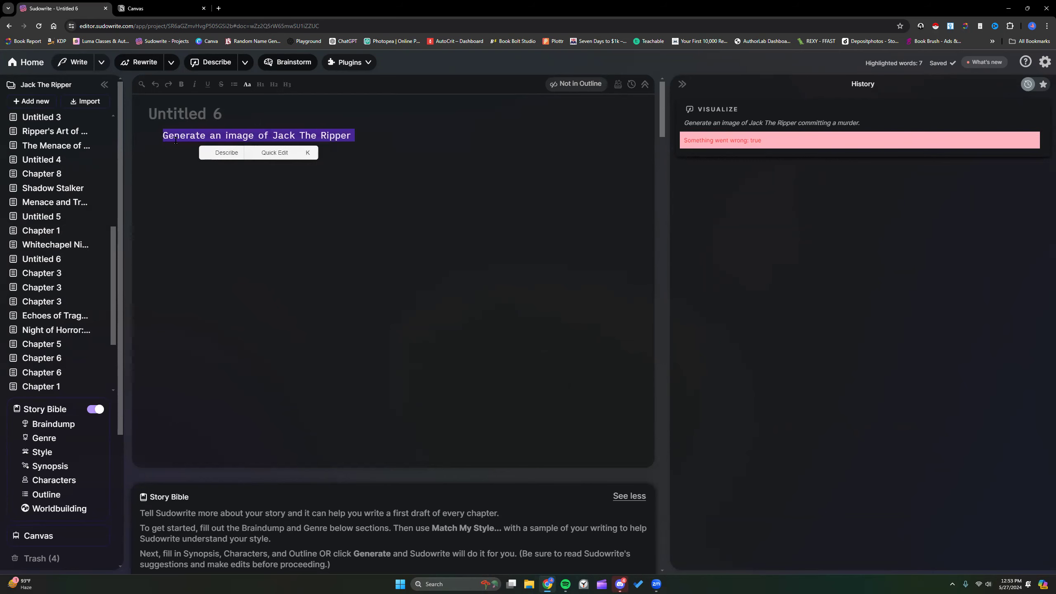
pyautogui.rightClick(344, 139)
pyautogui.click(373, 188)
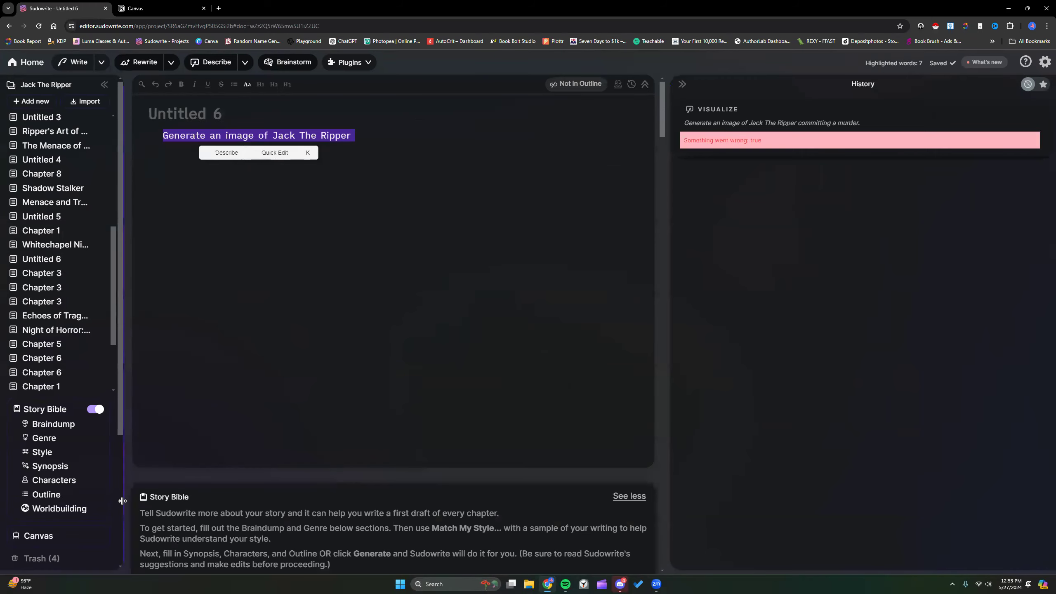
# Return to the project's canvas and select the full text of the Jack The Ripper prompt card
pyautogui.click(39, 536)
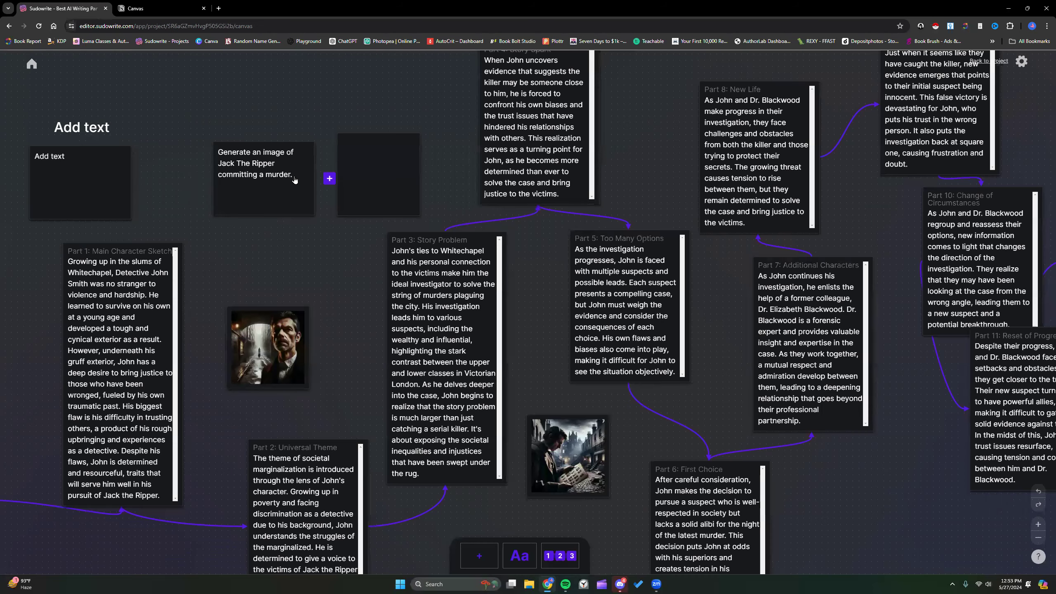
pyautogui.tripleClick(293, 177)
pyautogui.rightClick(283, 172)
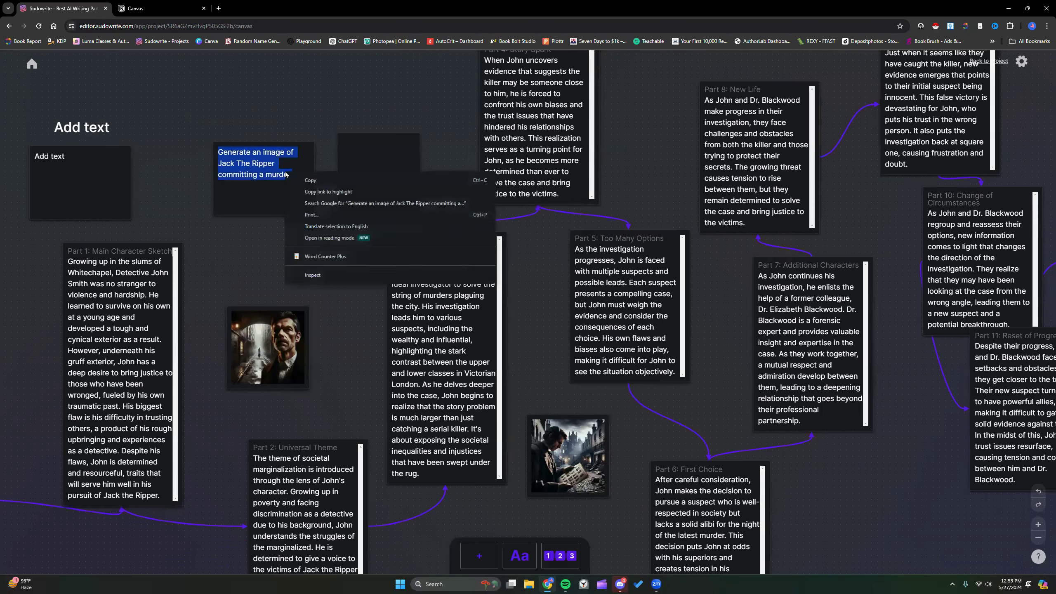
pyautogui.click(263, 174)
pyautogui.tripleClick(264, 176)
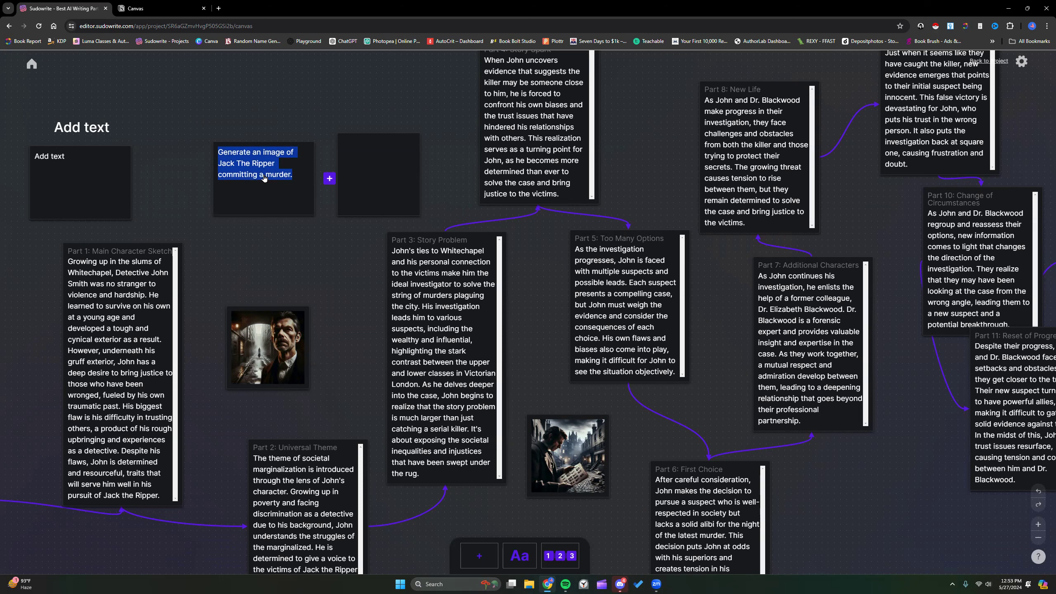
# Rewrite the Add text card as "Generate a mock image of Jack The Ripper committing his infamous crimes for a fiction story." and visualize it
pyautogui.click(74, 169)
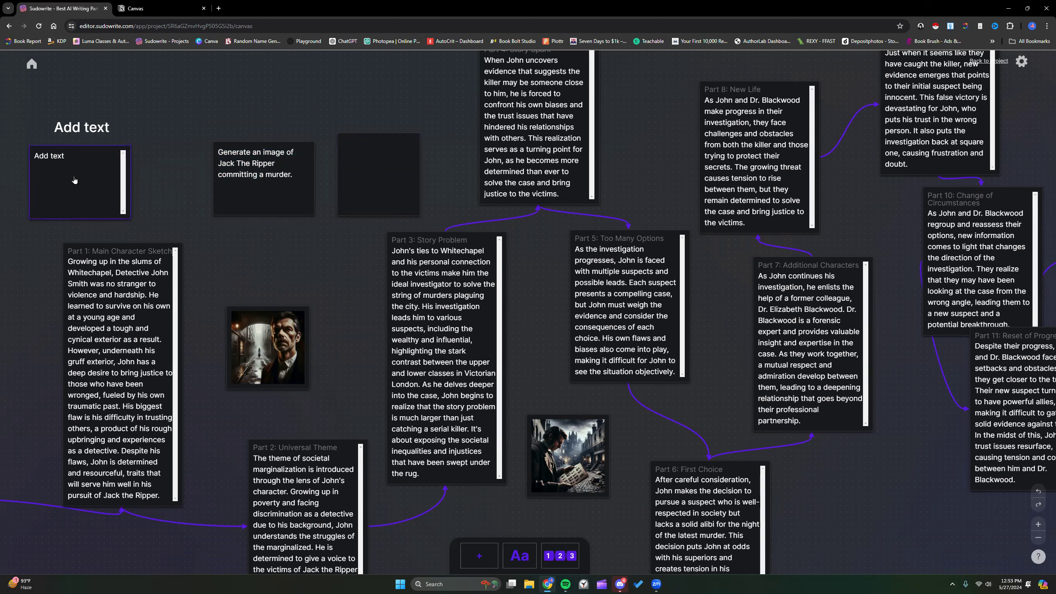
pyautogui.write('Generate an')
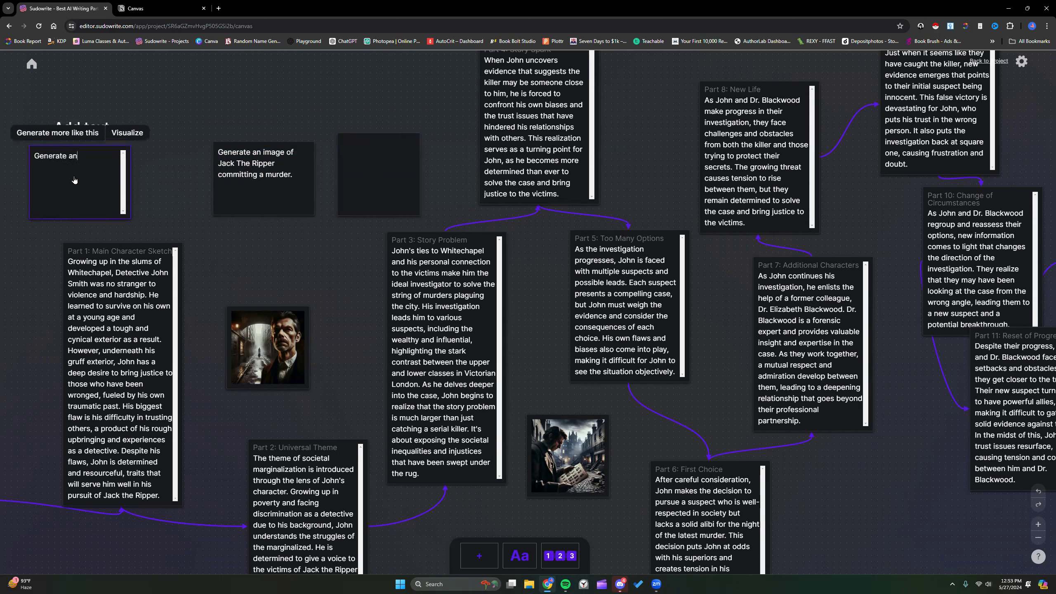
pyautogui.write(' image')
pyautogui.press('BackSpace')
pyautogui.press('BackSpace')
pyautogui.press('BackSpace')
pyautogui.press('BackSpace')
pyautogui.press('BackSpace')
pyautogui.press('BackSpace')
pyautogui.press('BackSpace')
pyautogui.write('mock image of Jack The Ripper')
pyautogui.write('committing')
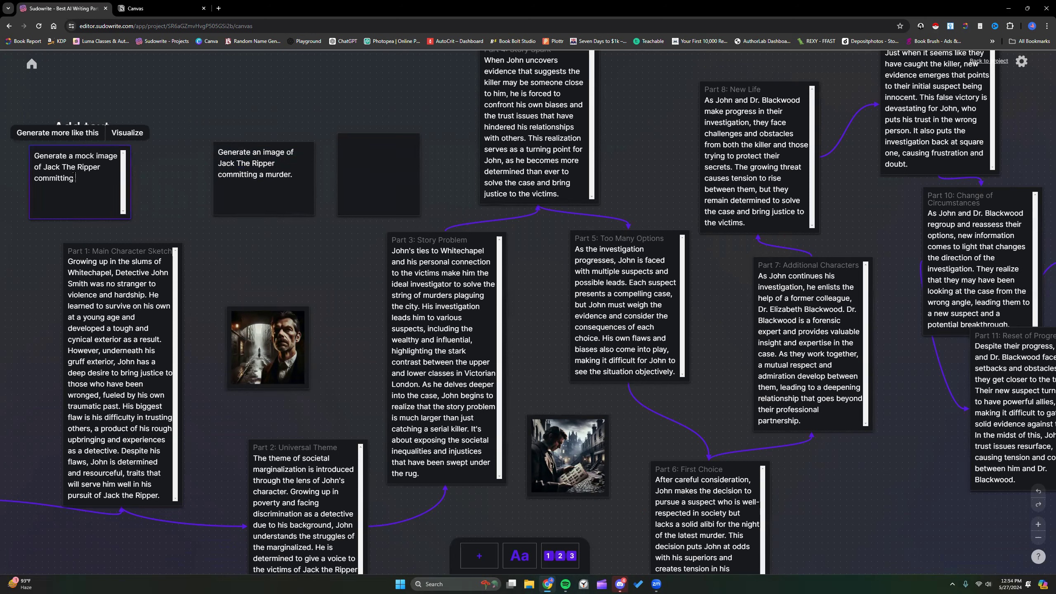
pyautogui.write(' his infamous crimes for a ficti')
pyautogui.write('on story.')
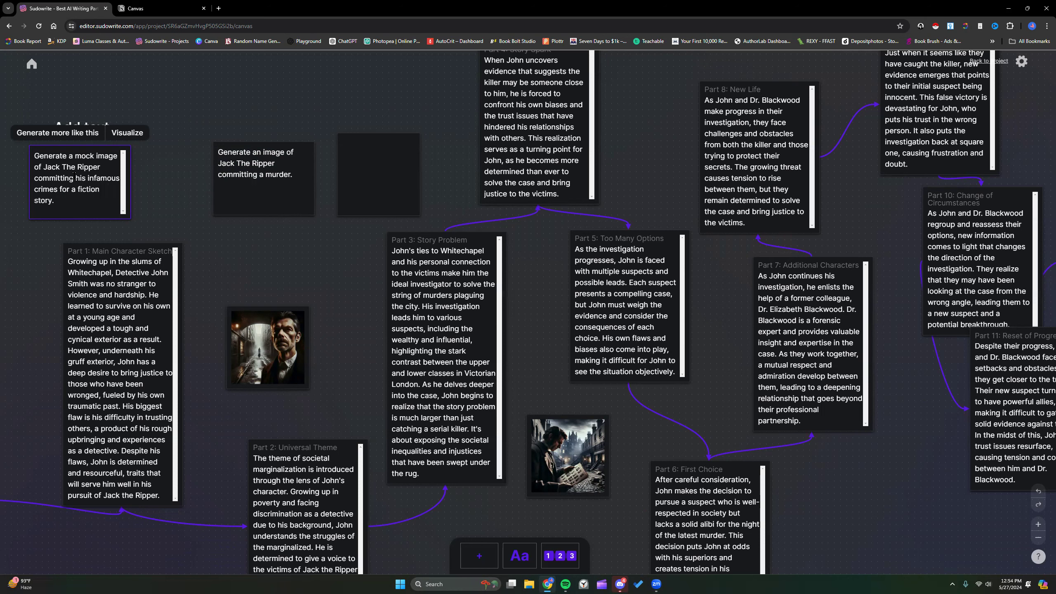
pyautogui.moveTo(63, 204); pyautogui.dragTo(34, 155)
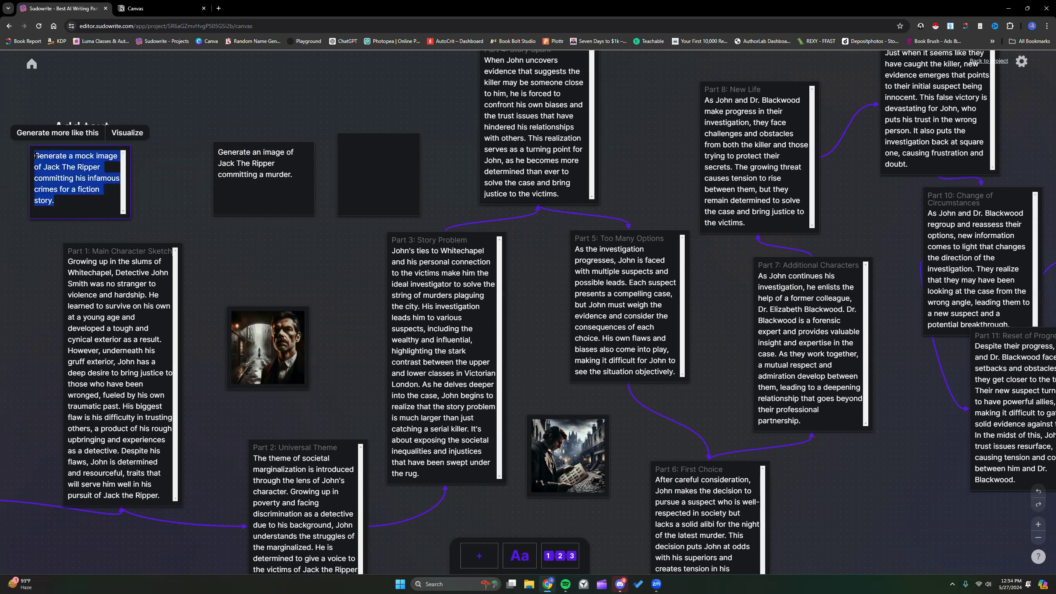
pyautogui.click(131, 134)
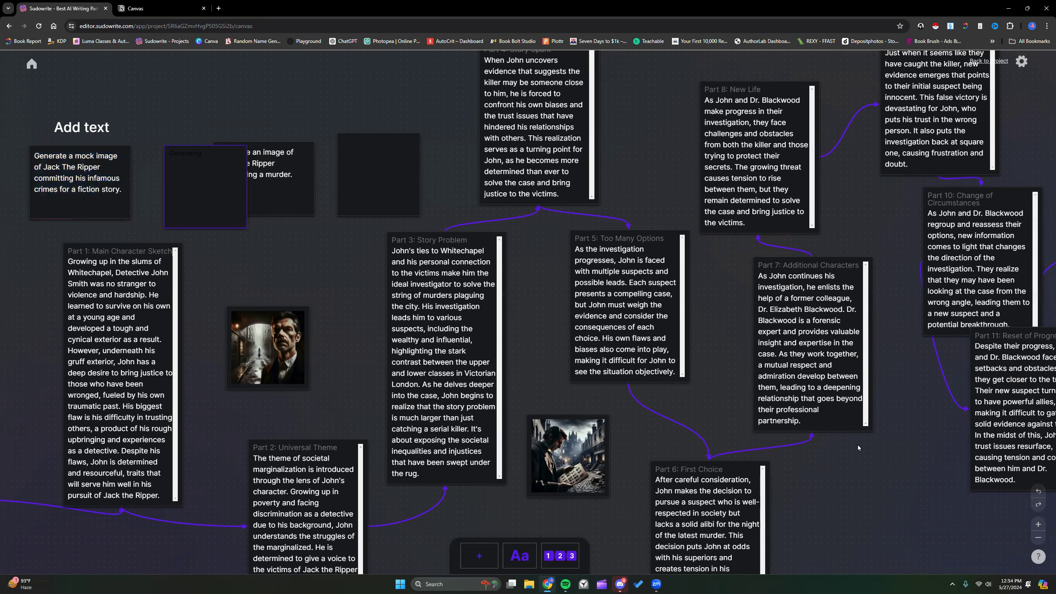
# Examine the two detective images up close, as well as the new image card overlapping the original murder prompt
pyautogui.click(1038, 525)
pyautogui.click(1040, 527)
pyautogui.scroll(-6, 738, 424)
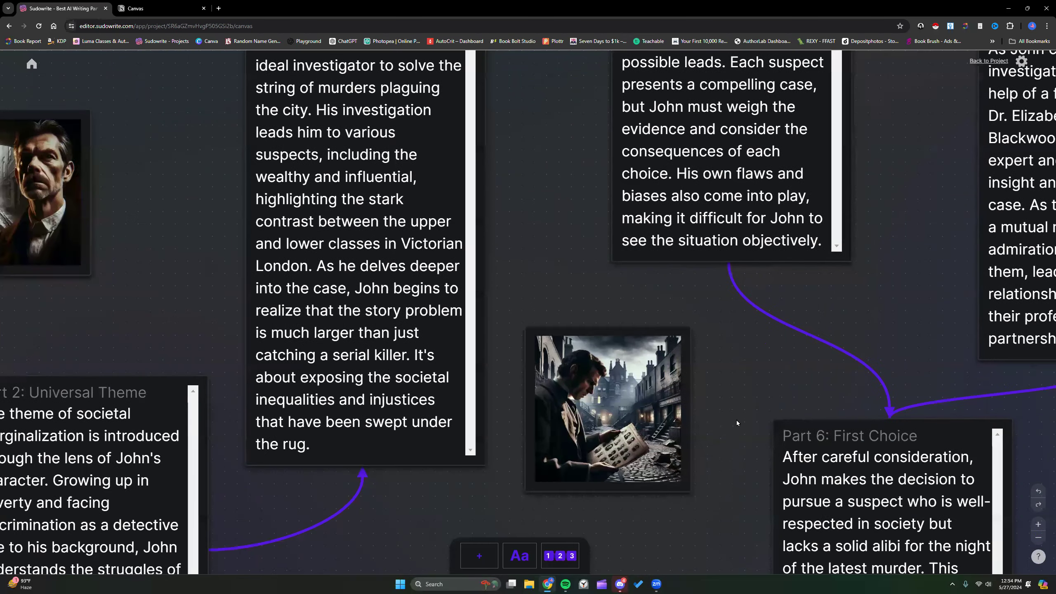
pyautogui.click(1039, 525)
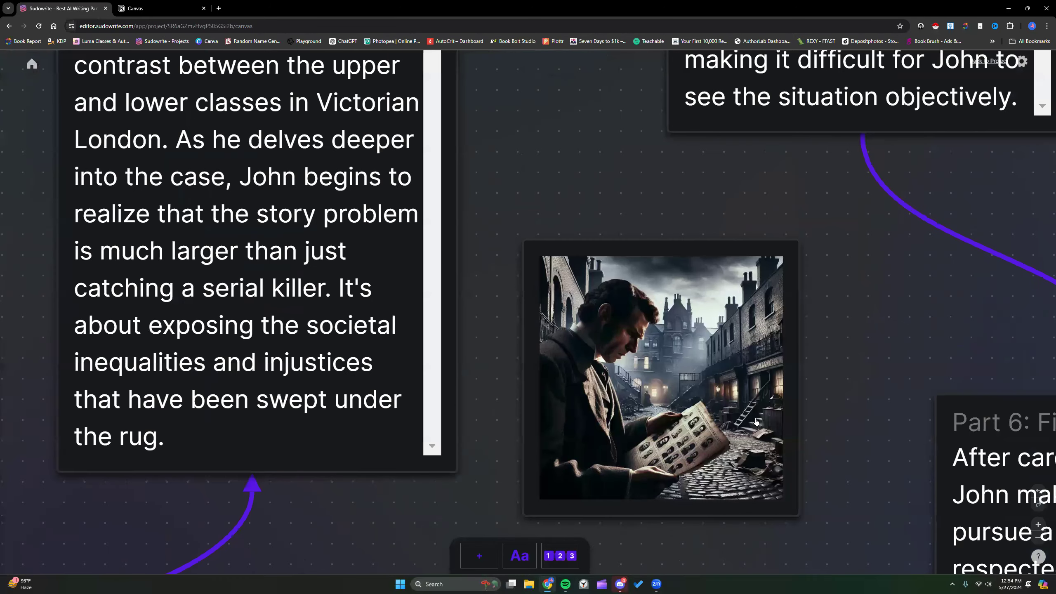
pyautogui.scroll(-2, 861, 466)
pyautogui.click(1039, 525)
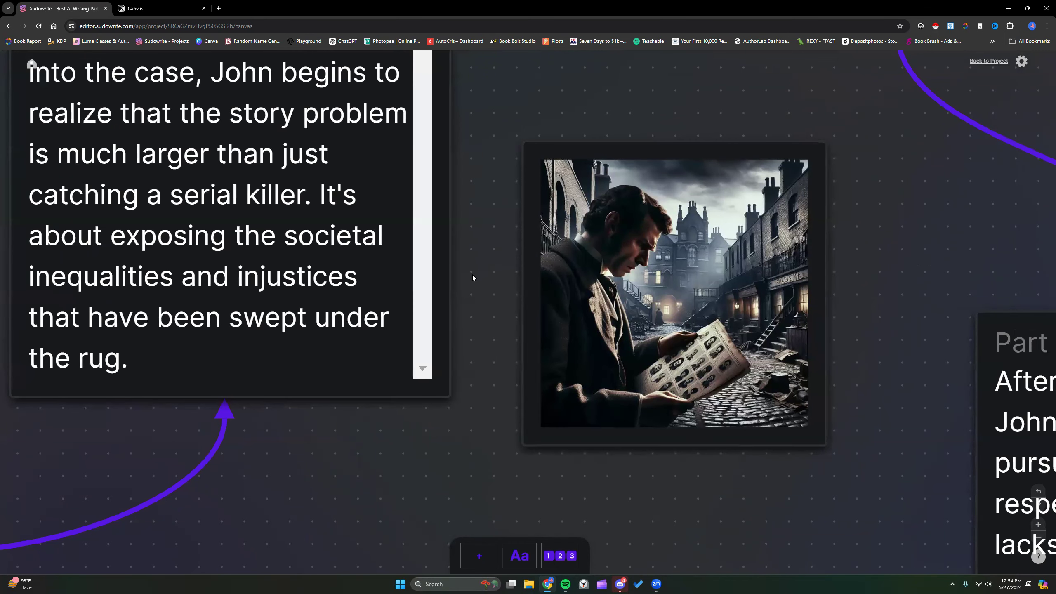
pyautogui.hscroll(-15, 473, 278)
pyautogui.scroll(-4, 469, 276)
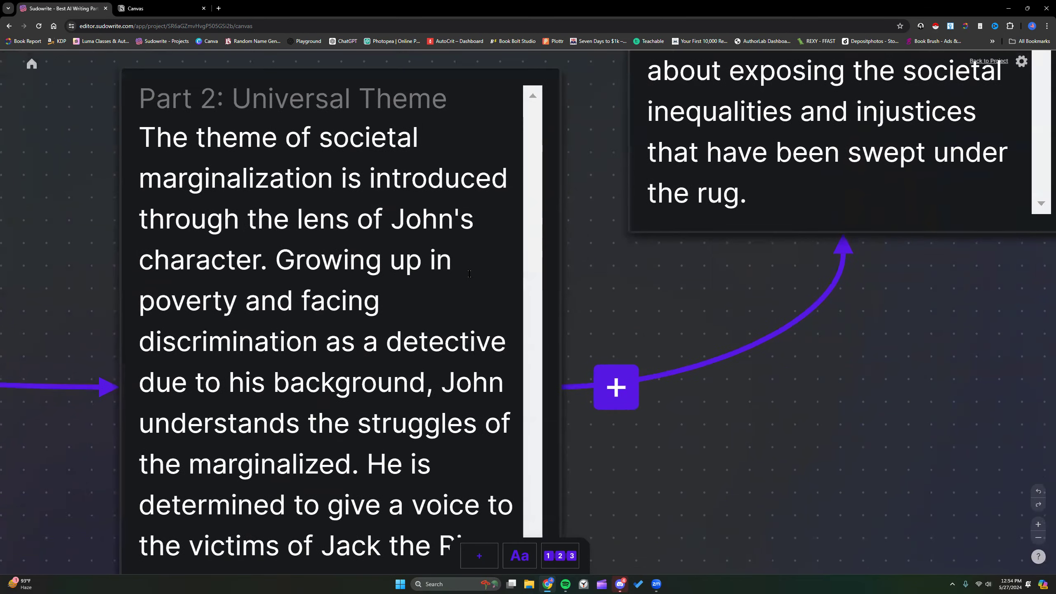
pyautogui.scroll(15, 470, 275)
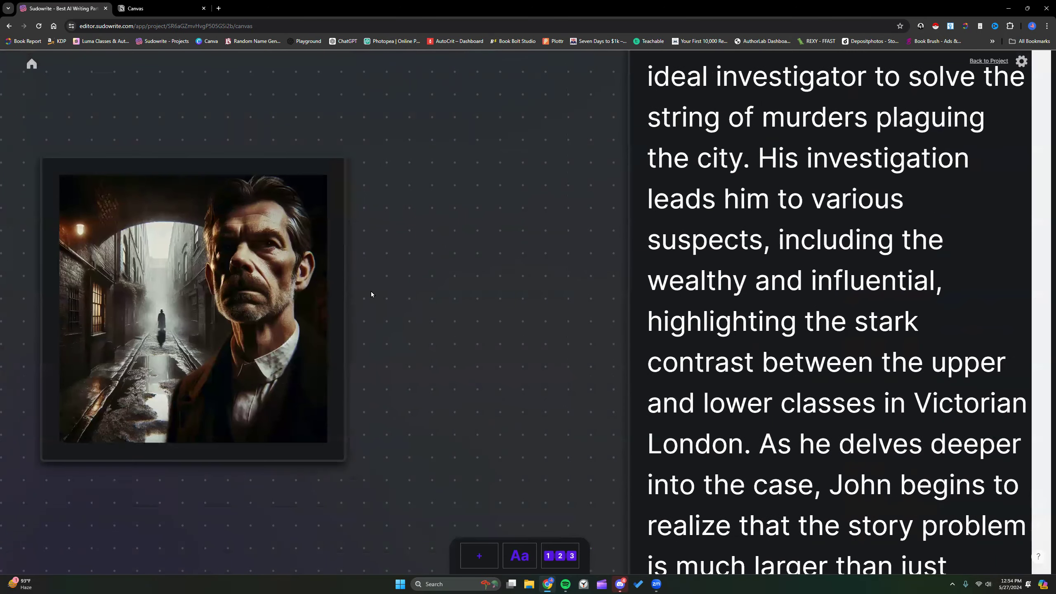
pyautogui.hscroll(-3, 371, 294)
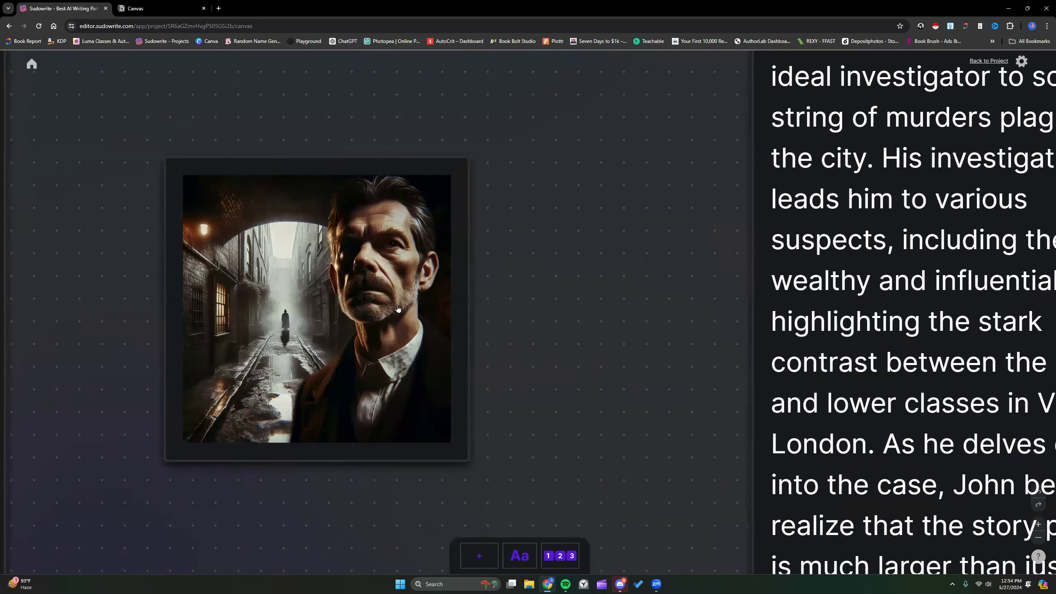
pyautogui.scroll(12, 398, 309)
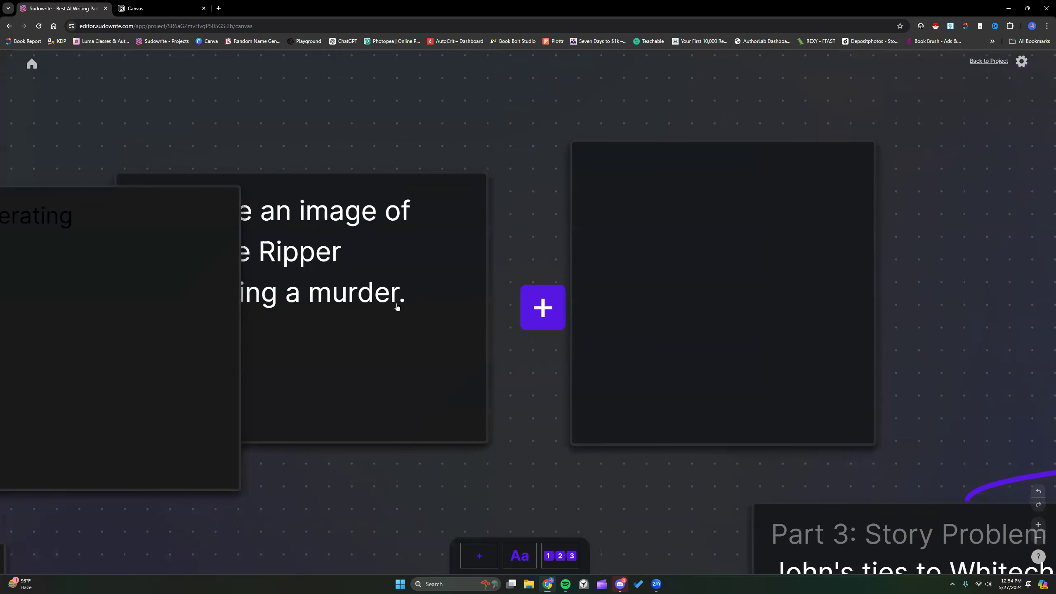
pyautogui.scroll(-12, 398, 307)
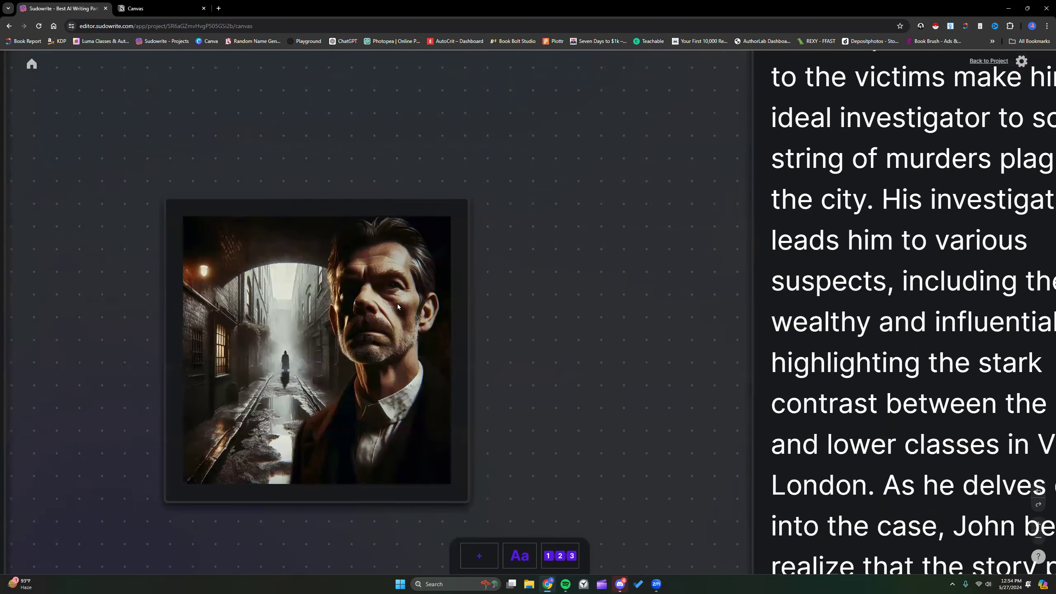
pyautogui.scroll(12, 397, 307)
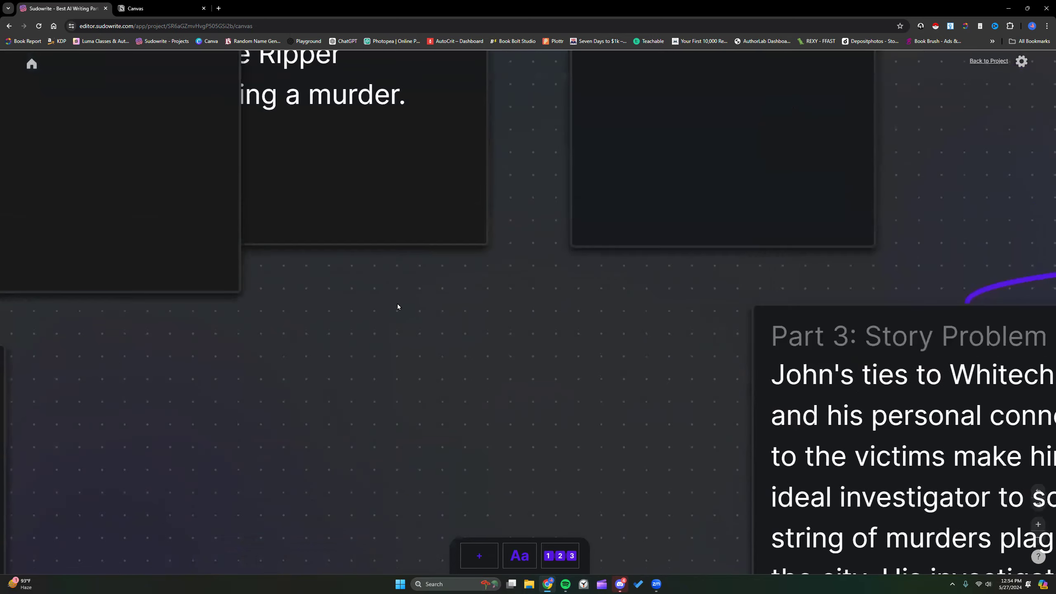
pyautogui.hscroll(-4, 397, 307)
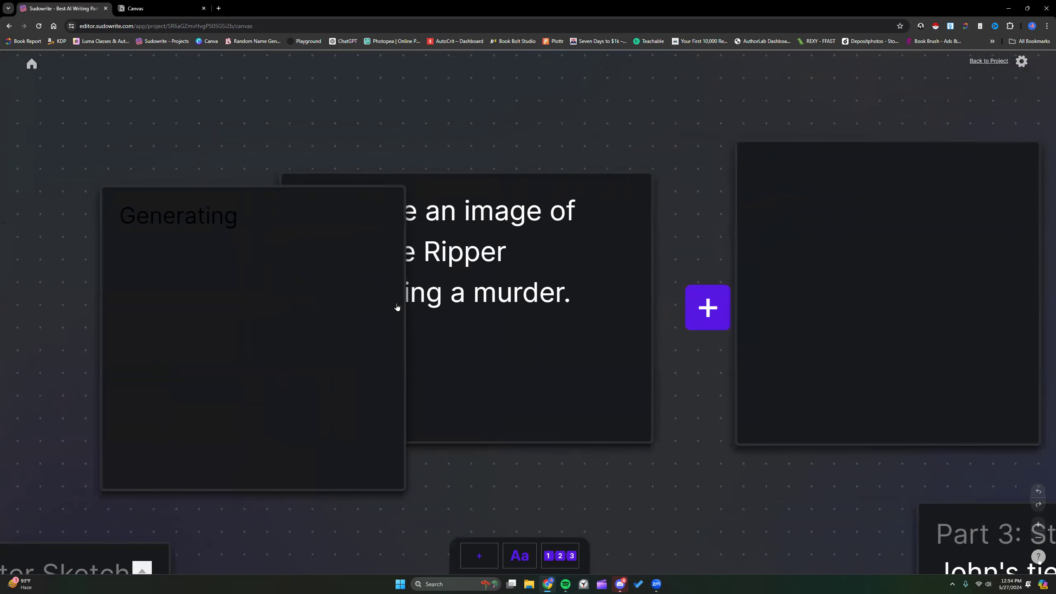
# Copy the full mock-image prompt about Jack The Ripper from the card under the Add text heading
pyautogui.click(1034, 540)
pyautogui.click(1034, 540)
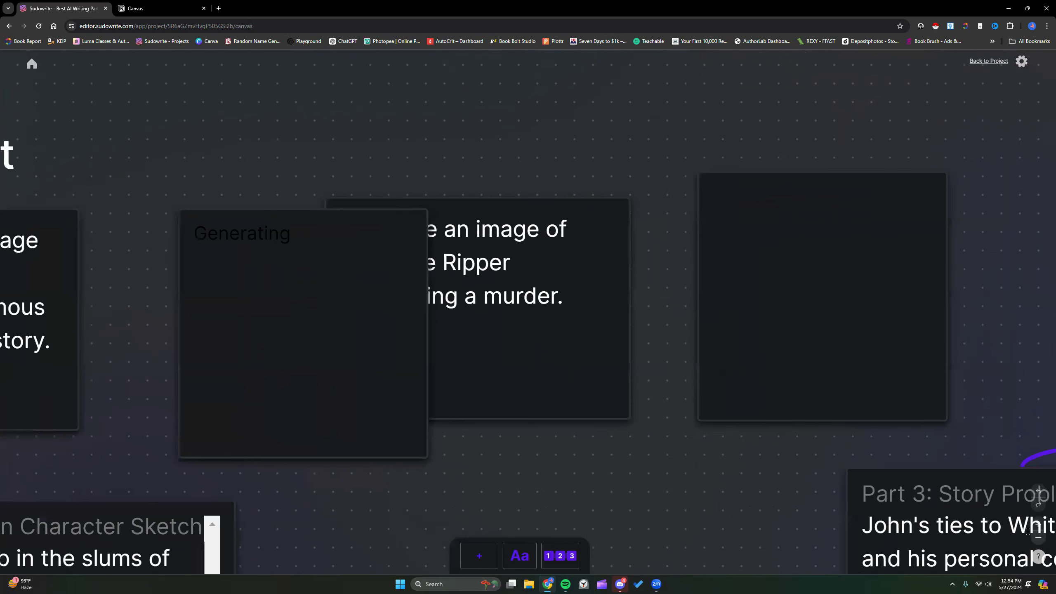
pyautogui.scroll(1, 340, 333)
pyautogui.scroll(-2, 344, 337)
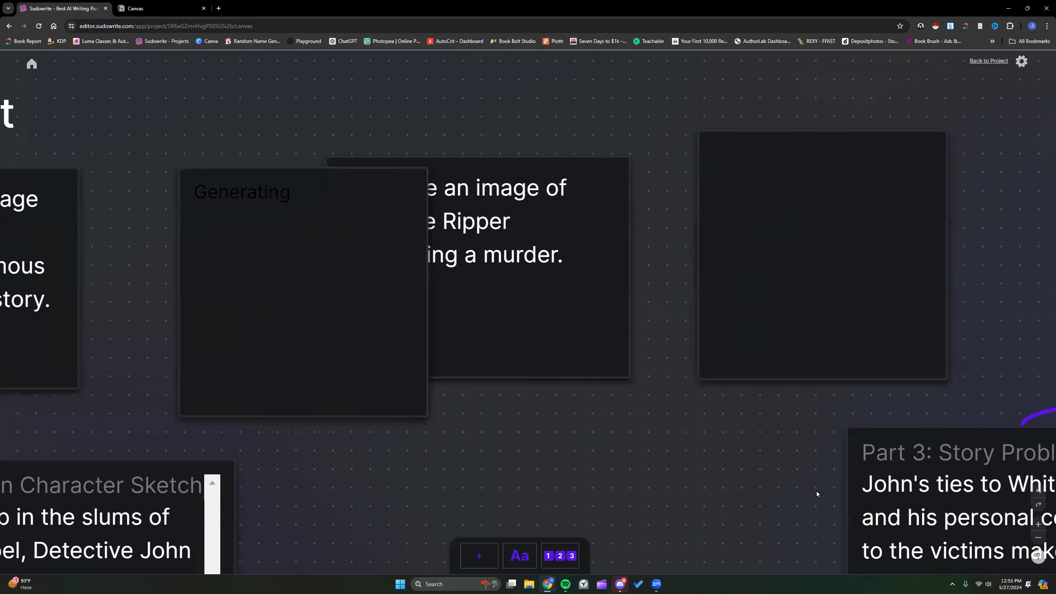
pyautogui.click(1040, 540)
pyautogui.click(1040, 540)
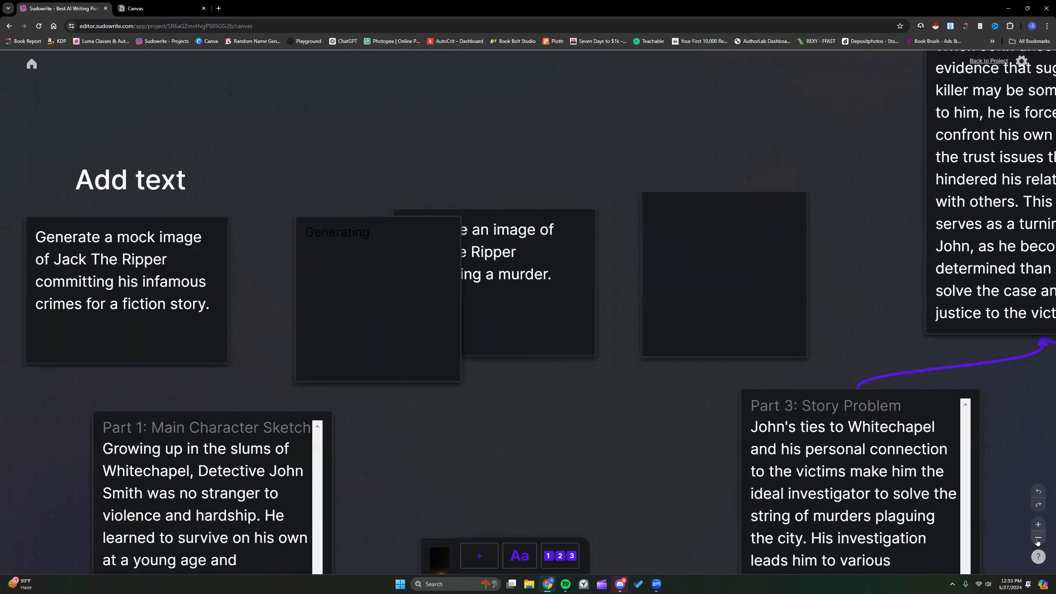
pyautogui.doubleClick(247, 296)
pyautogui.tripleClick(247, 296)
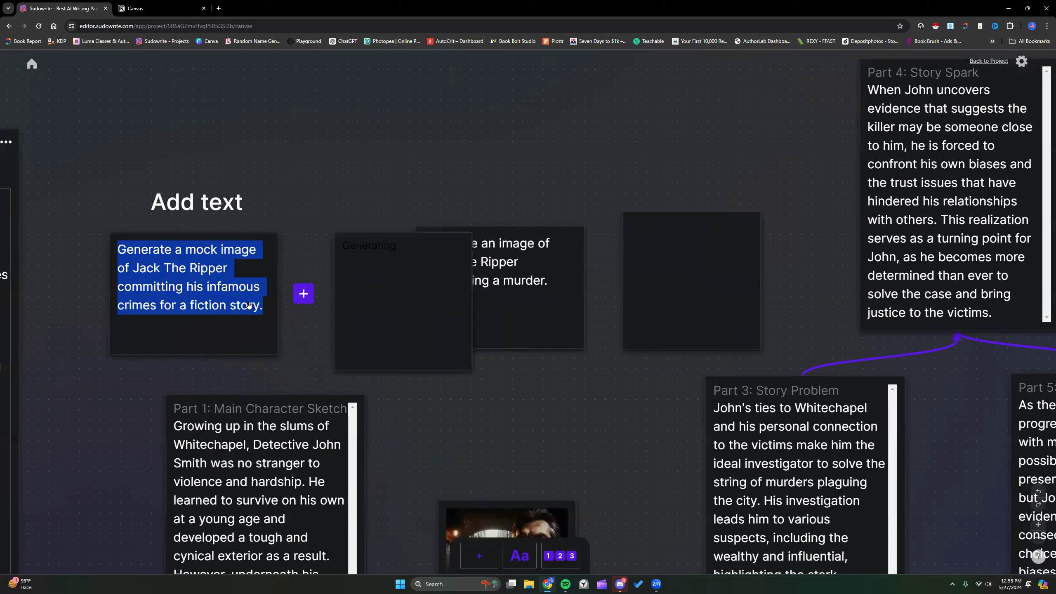
pyautogui.rightClick(233, 292)
pyautogui.click(259, 302)
# Return to the project and replace the document's prompt with the copied "Generate a mock image of Jack The Ripper committing his infamous crimes for a fiction story."
pyautogui.click(980, 62)
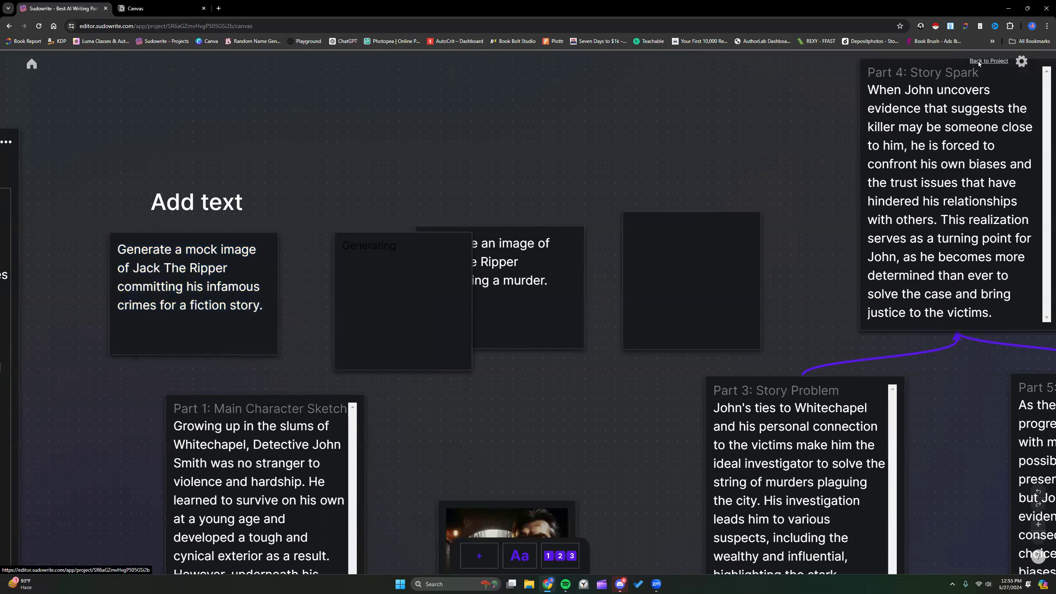
pyautogui.moveTo(371, 137); pyautogui.dragTo(162, 136)
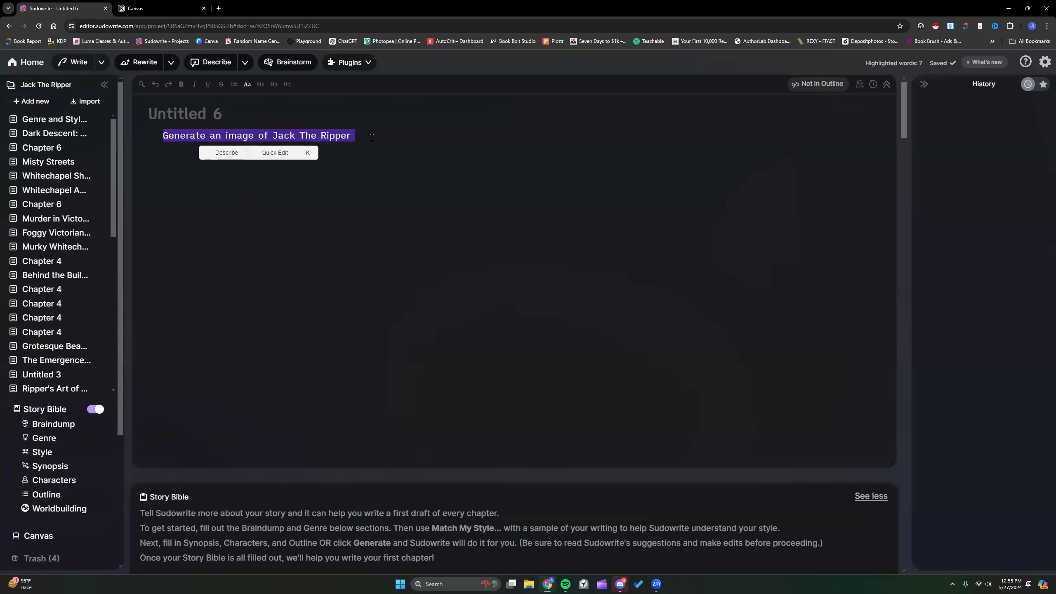
pyautogui.press('BackSpace')
pyautogui.rightClick(281, 140)
pyautogui.click(303, 229)
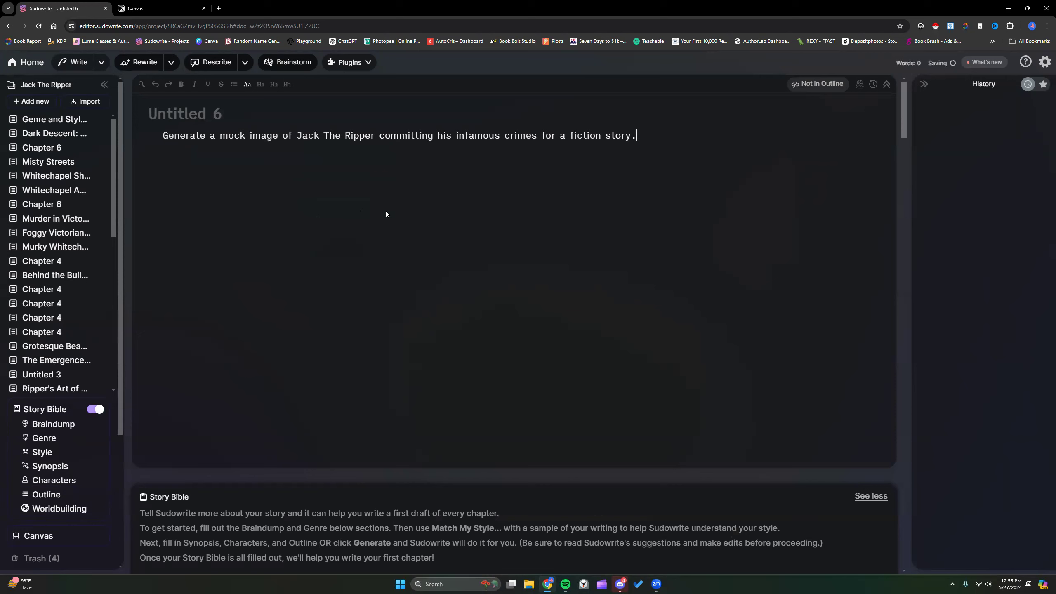
# Visualize the document's full mock-image prompt and widen the History area to enlarge the result
pyautogui.moveTo(636, 136); pyautogui.dragTo(162, 136)
pyautogui.click(431, 153)
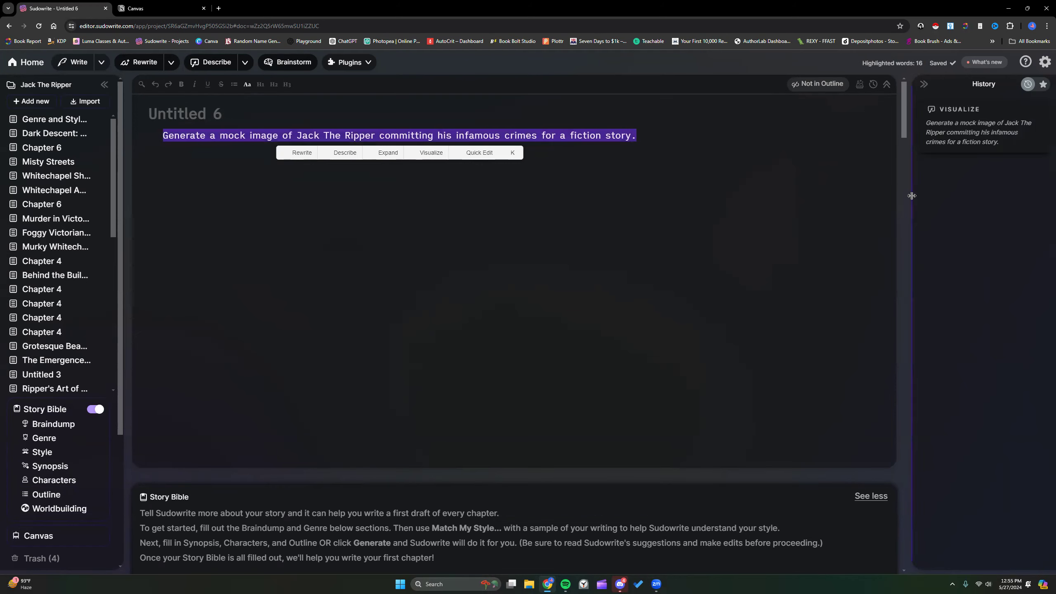
pyautogui.moveTo(913, 196); pyautogui.dragTo(701, 201)
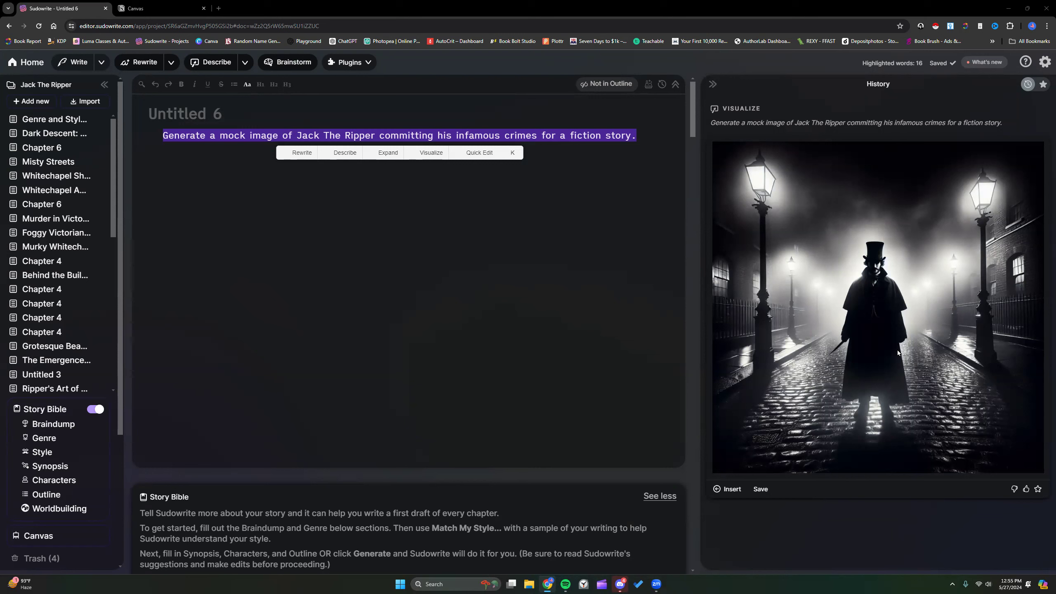
# Switch to Notion and open The Last Slayer from the WIPs page of My Book Tracker
pyautogui.click(154, 8)
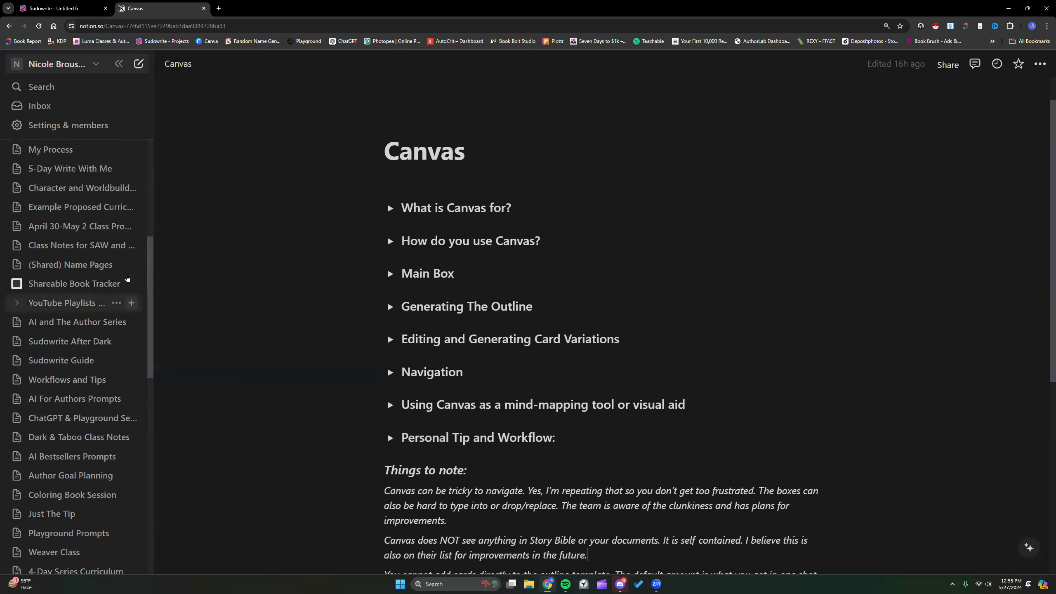
pyautogui.scroll(7, 127, 278)
pyautogui.click(83, 171)
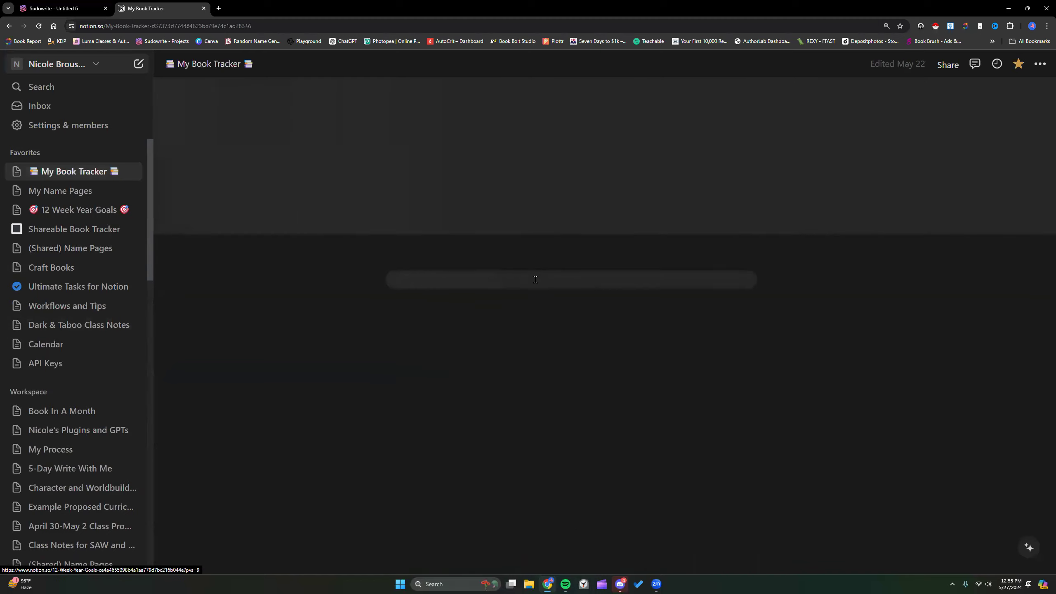
pyautogui.scroll(-3, 433, 229)
pyautogui.click(433, 229)
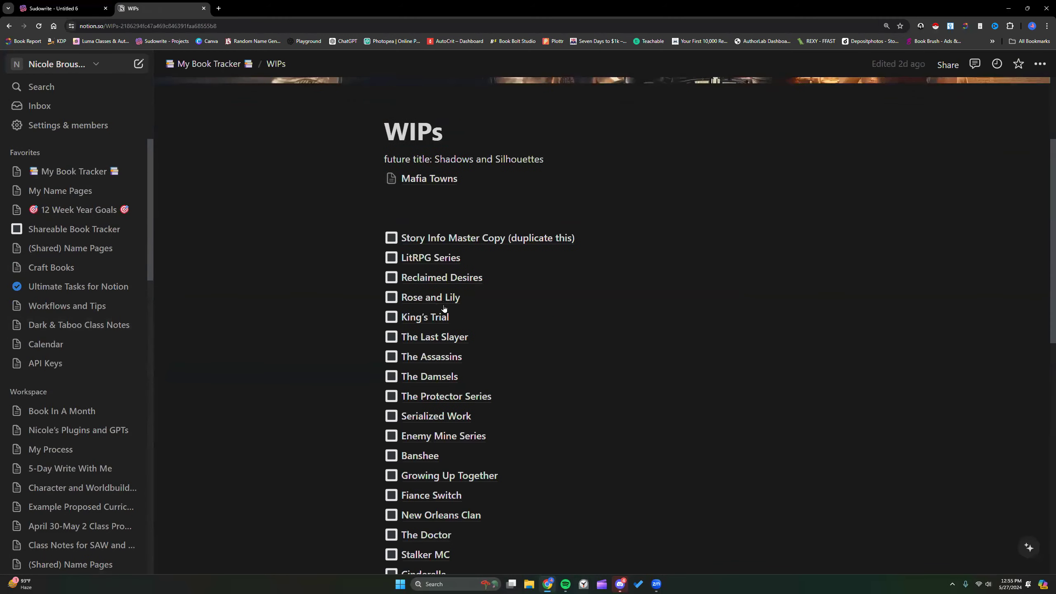
pyautogui.click(437, 323)
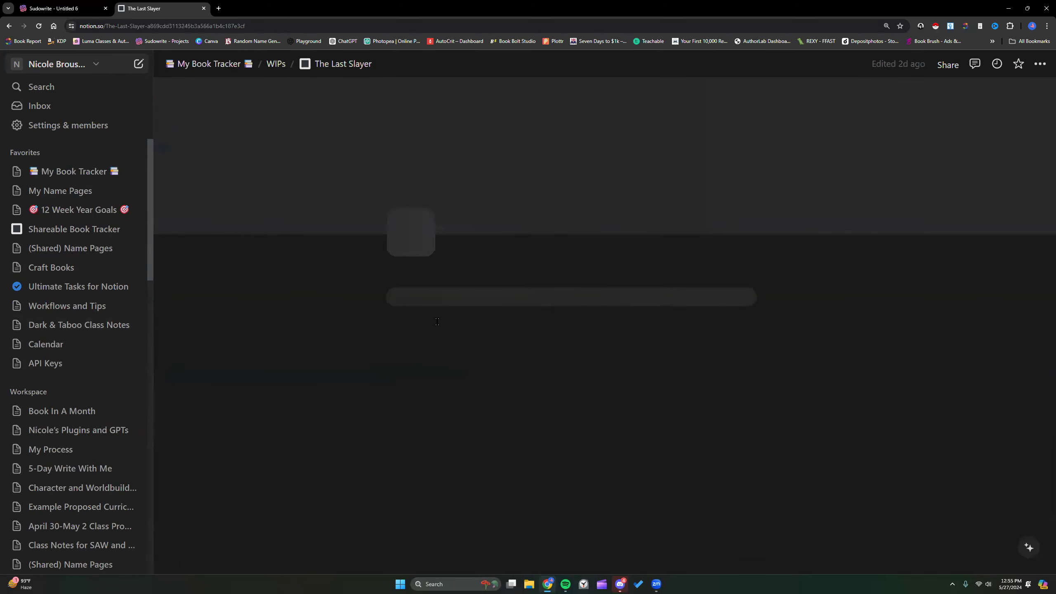
pyautogui.scroll(-3, 443, 249)
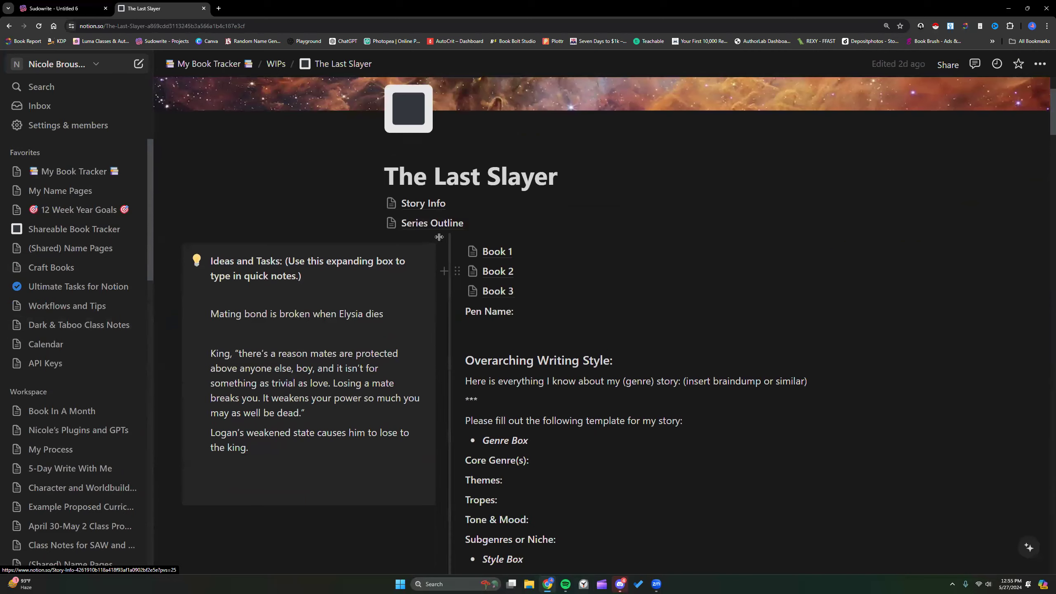
# Examine the Characters section of Story Info and the Series Outline, then return to The Last Slayer page
pyautogui.click(445, 203)
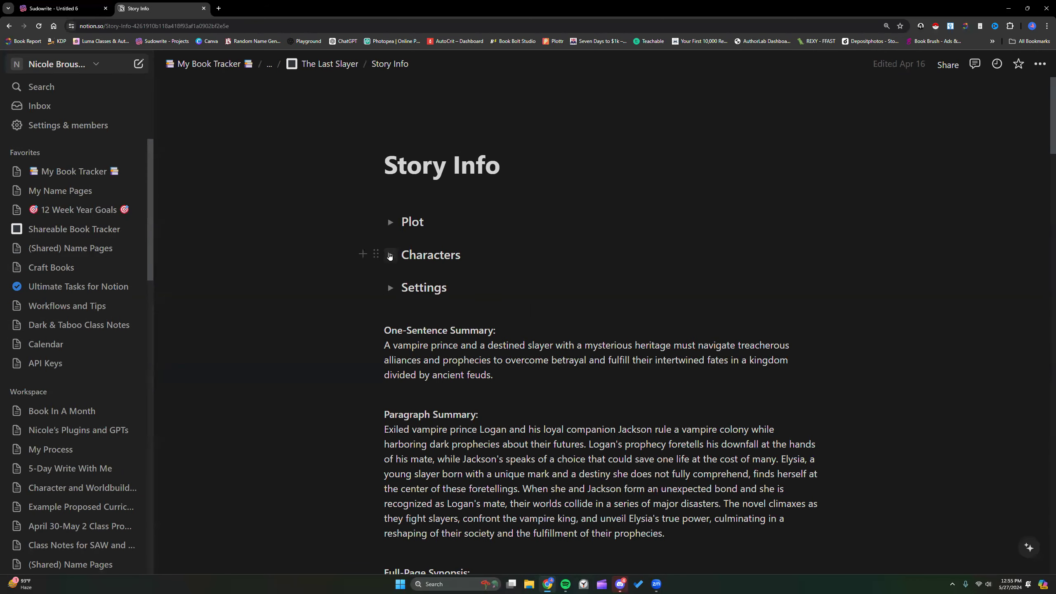
pyautogui.click(389, 256)
pyautogui.scroll(-2, 421, 279)
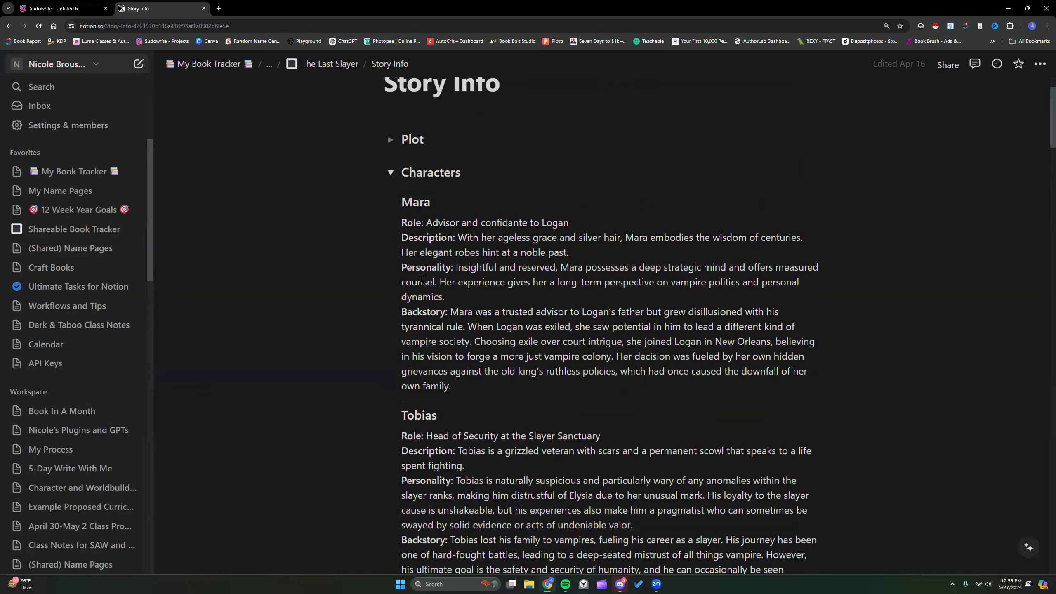
pyautogui.scroll(1, 421, 279)
pyautogui.click(342, 64)
pyautogui.click(435, 348)
pyautogui.scroll(-7, 437, 346)
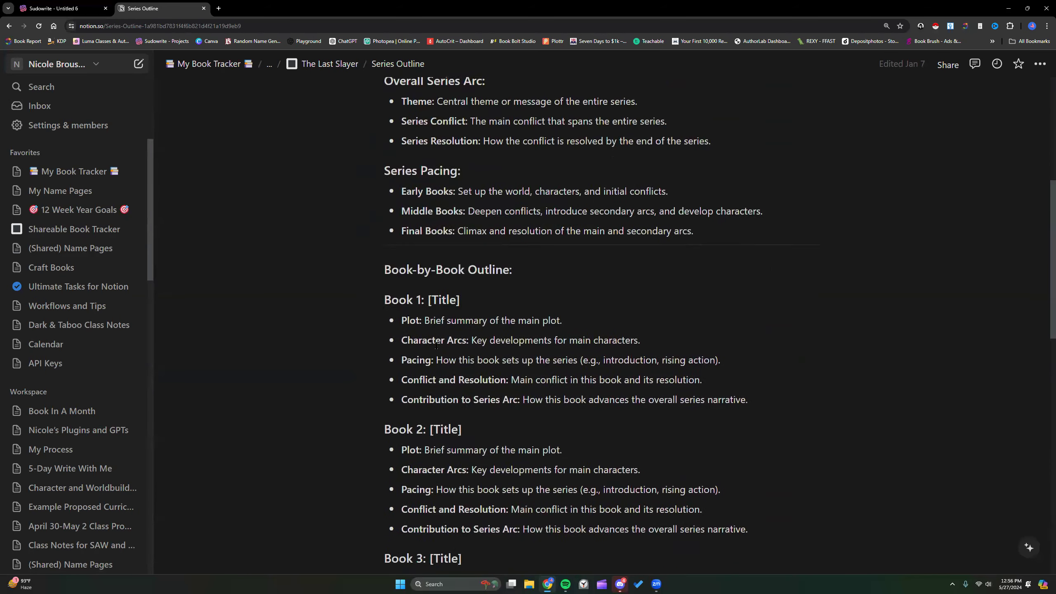
pyautogui.click(330, 63)
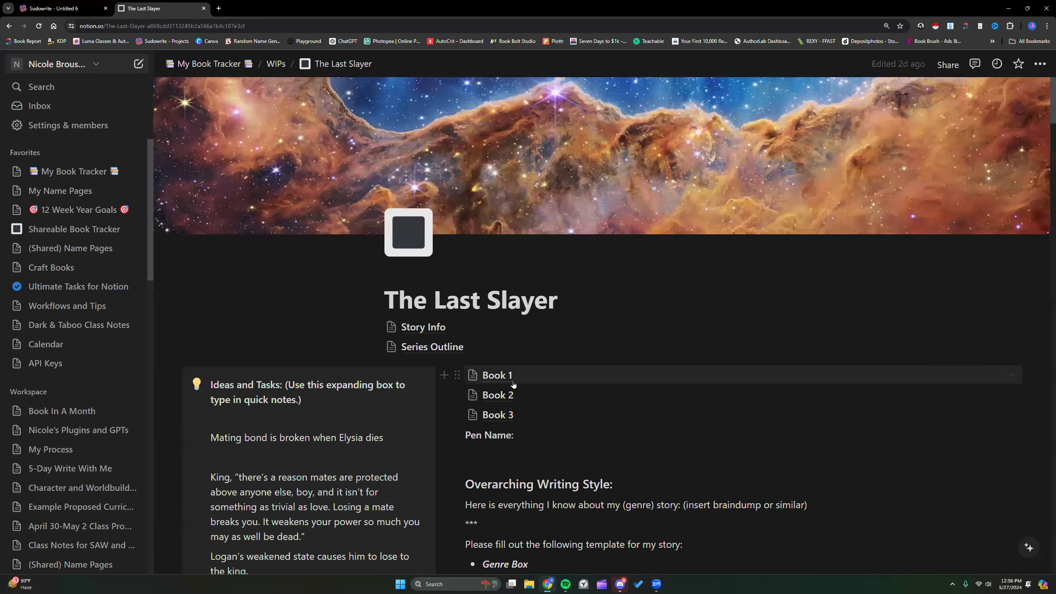
# Open Book 1, look over its Characters page, and return to Book 1
pyautogui.click(514, 383)
pyautogui.scroll(-5, 462, 329)
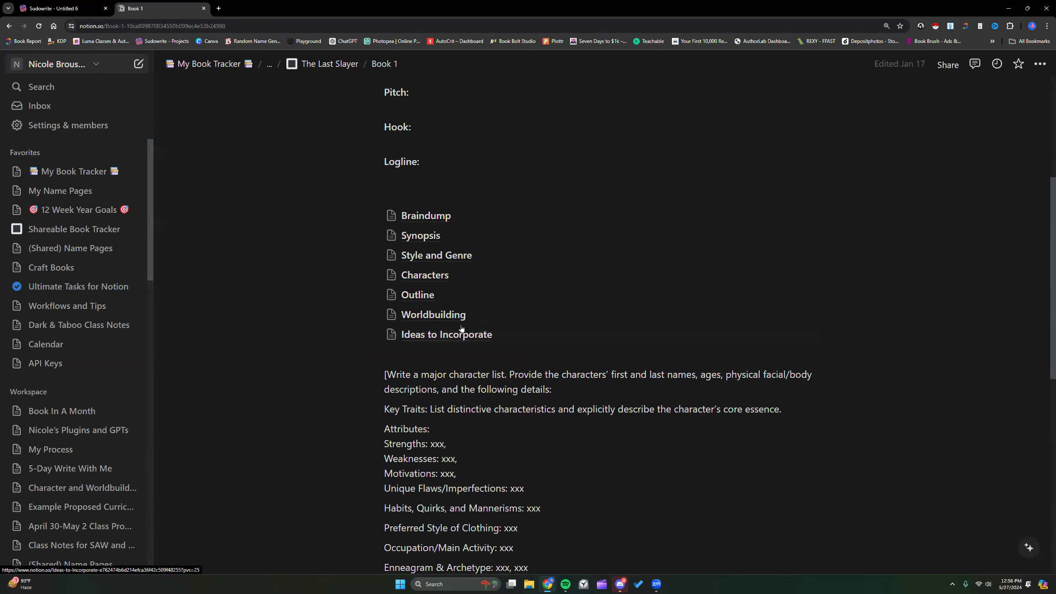
pyautogui.click(424, 275)
pyautogui.scroll(-1, 444, 317)
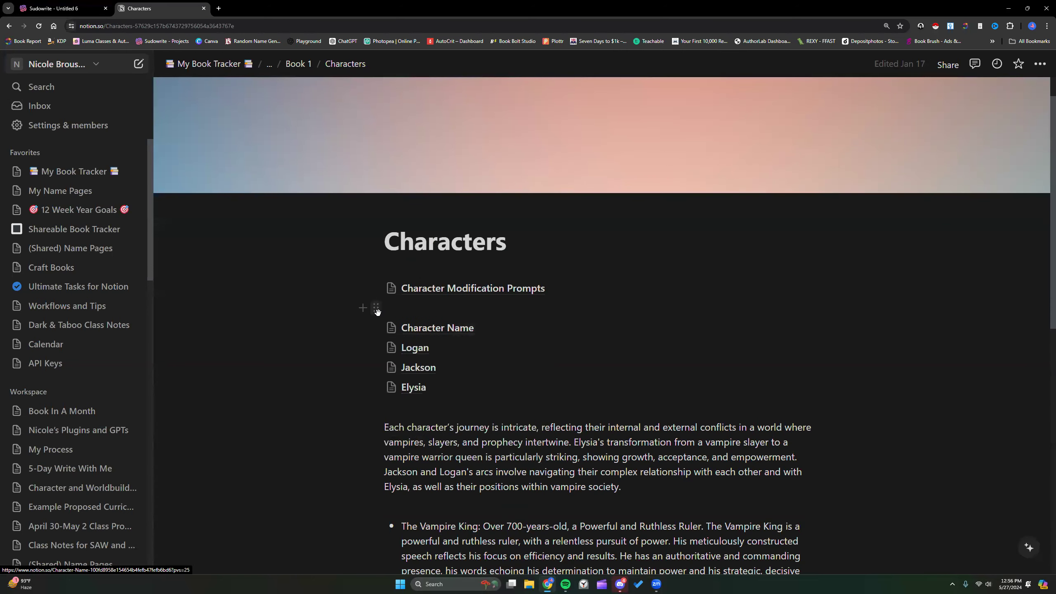
pyautogui.click(298, 64)
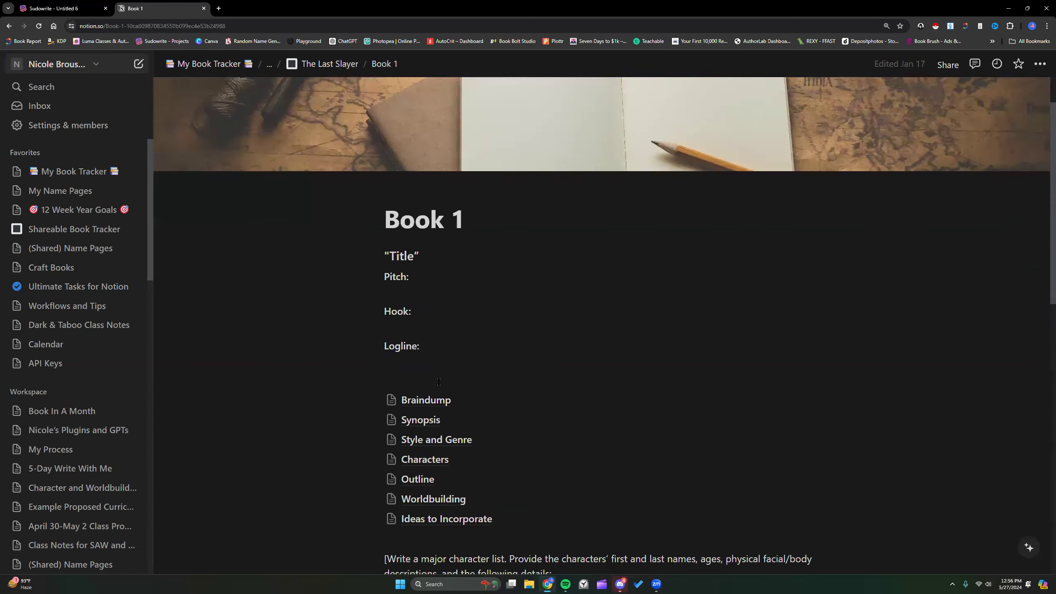
# Open Book 1's Worldbuilding page, collapse Notes, expand Settings, and examine the location images and descriptions
pyautogui.scroll(-3, 439, 382)
pyautogui.click(421, 354)
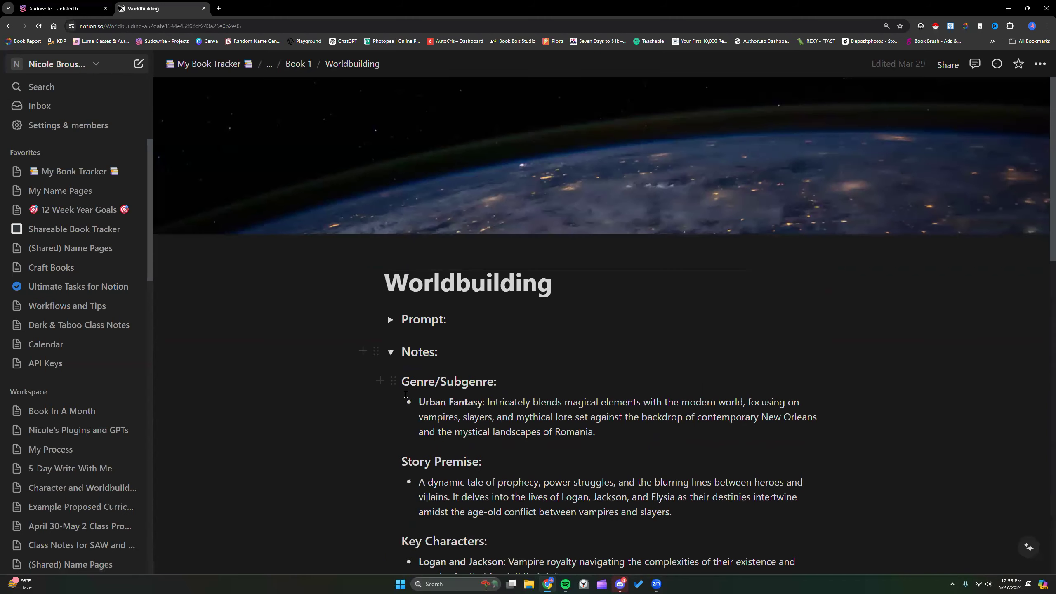
pyautogui.click(390, 352)
pyautogui.click(390, 385)
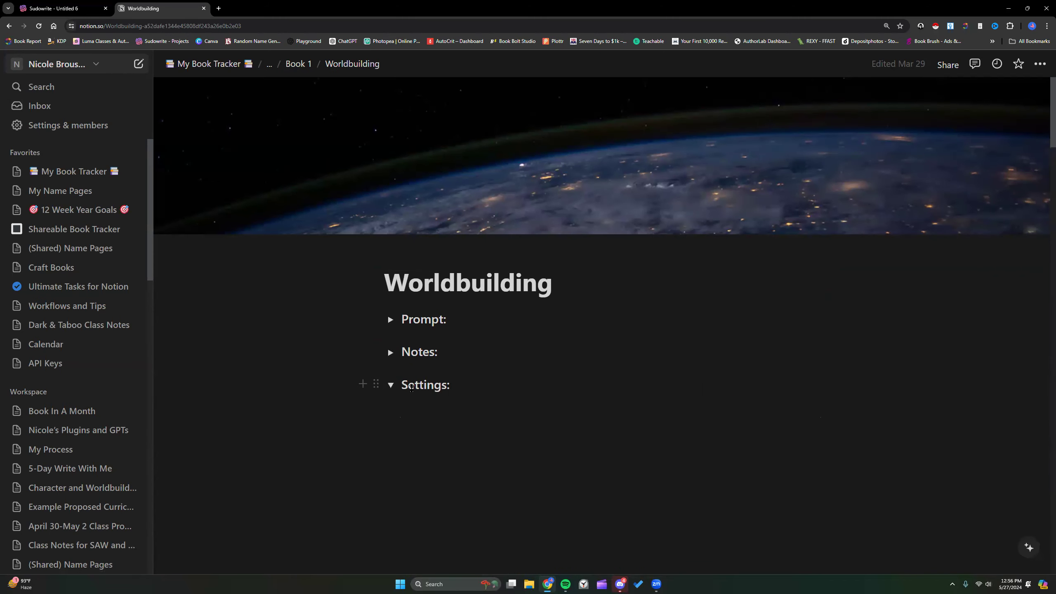
pyautogui.scroll(-8, 412, 387)
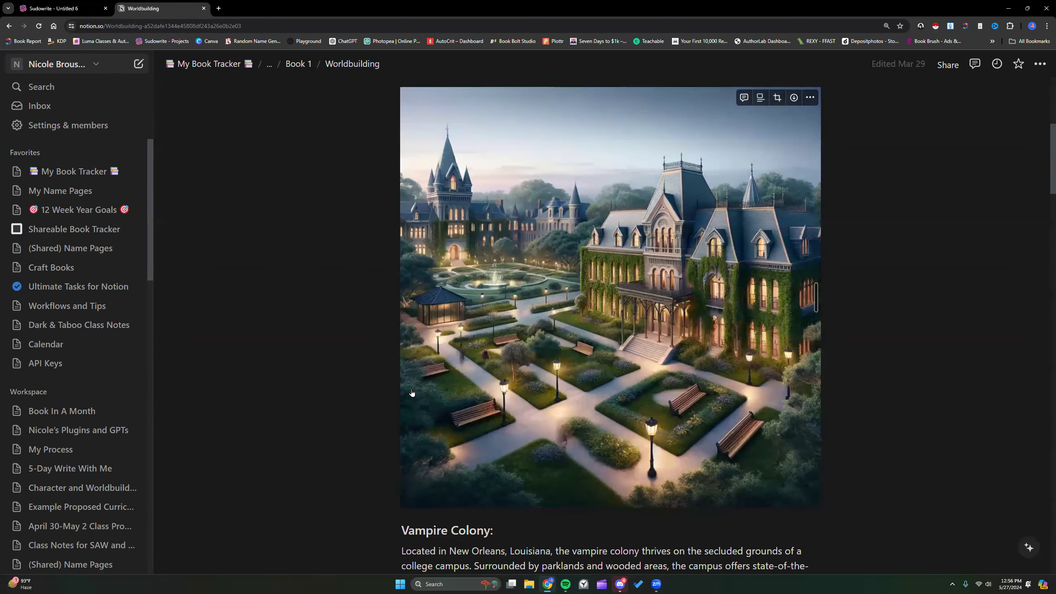
pyautogui.scroll(-14, 485, 372)
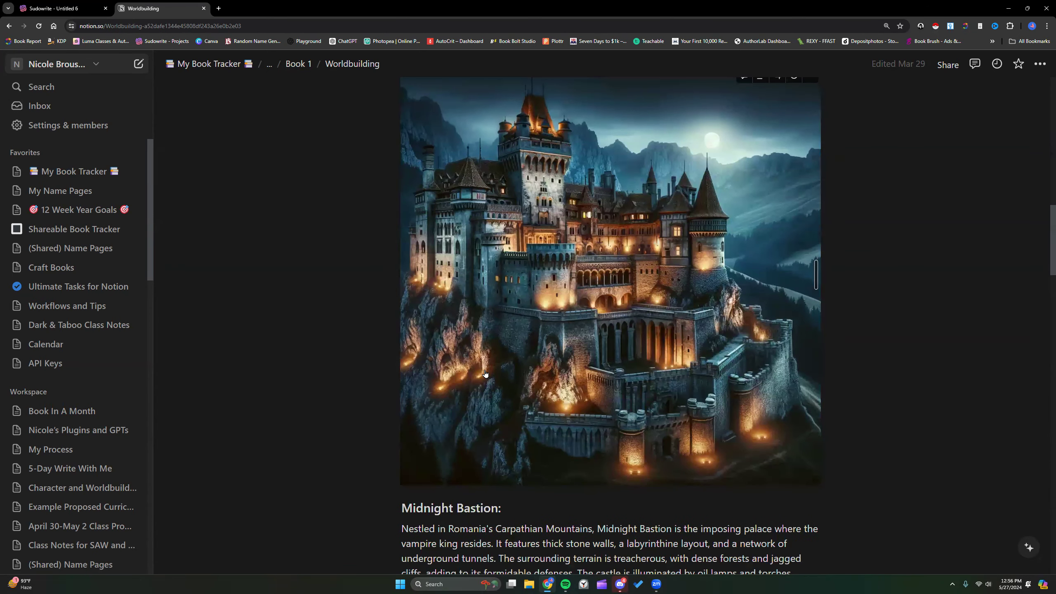
pyautogui.scroll(-9, 485, 373)
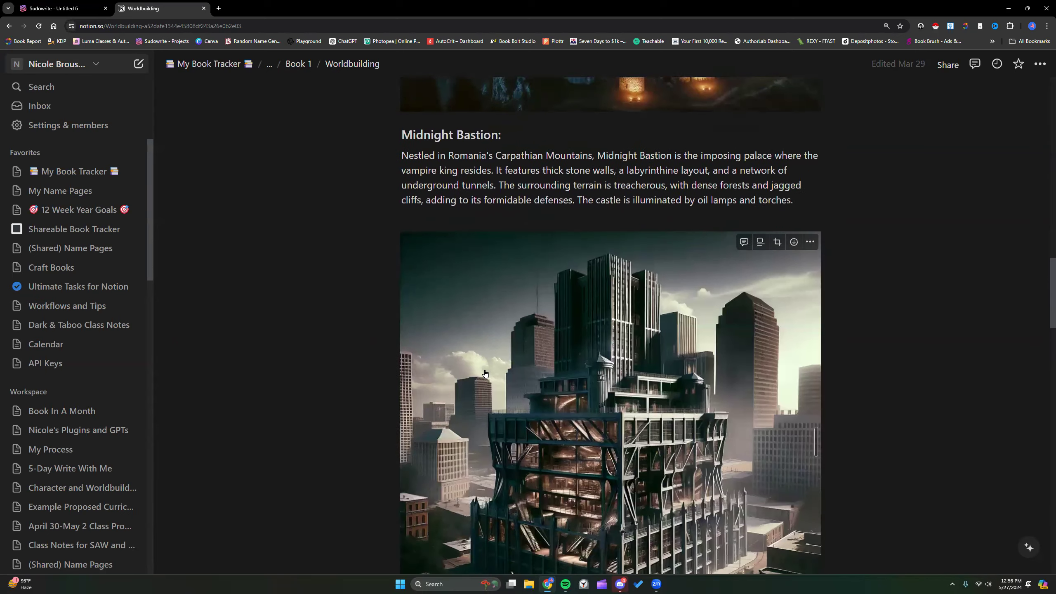
# Switch back to Sudowrite, deselect the Jack The Ripper prompt, and open the Canvas project
pyautogui.click(73, 9)
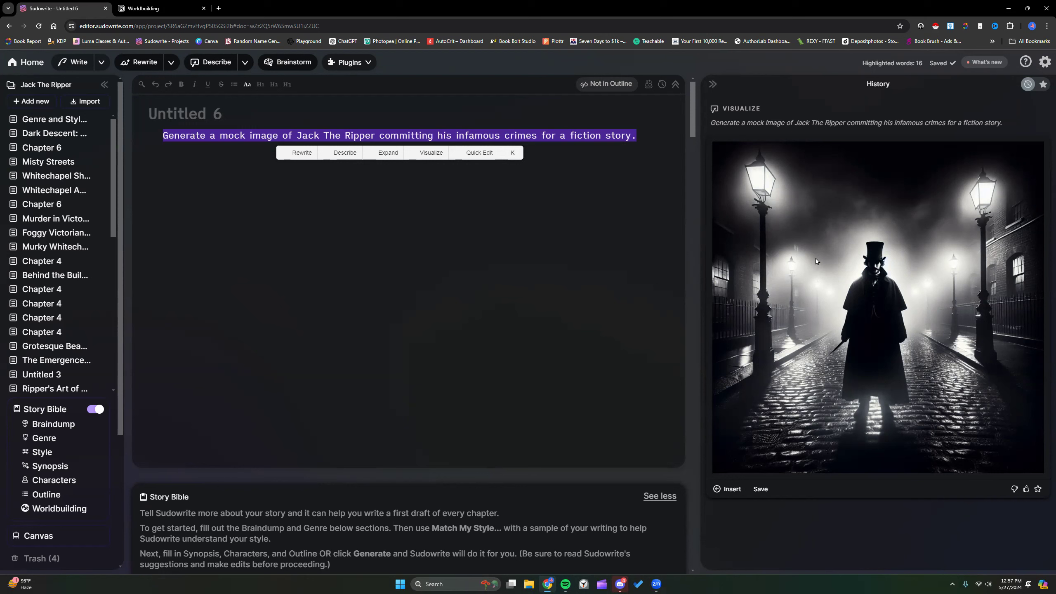
pyautogui.click(597, 263)
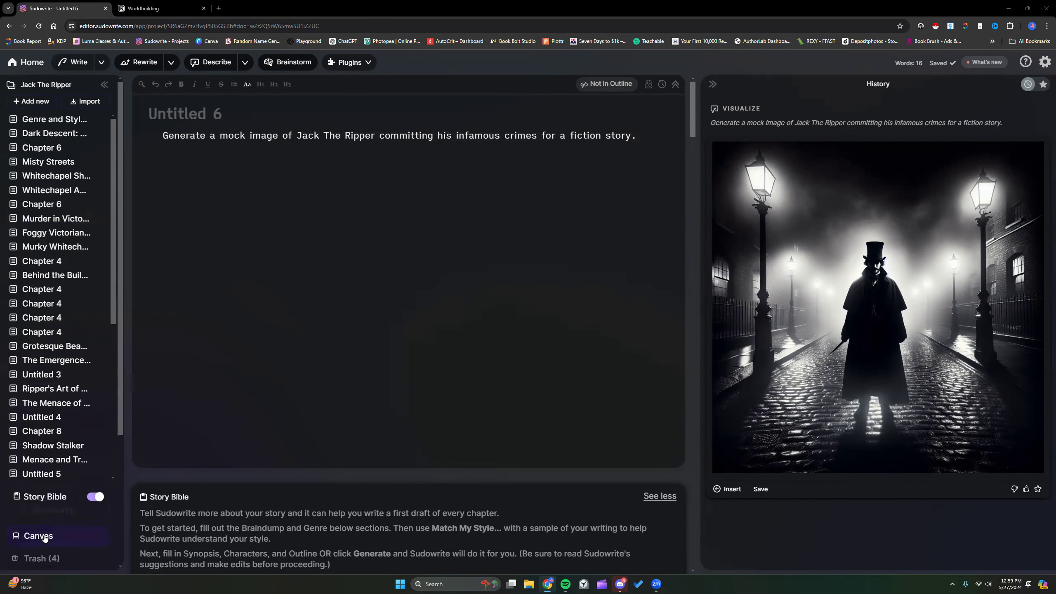
pyautogui.click(26, 64)
pyautogui.click(267, 185)
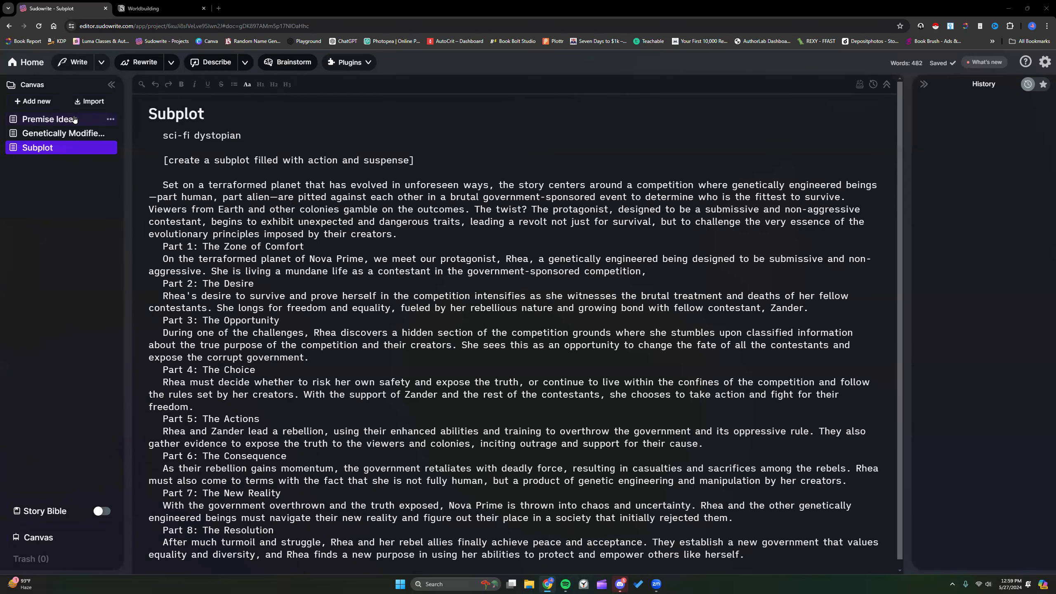
# Reopen the Canvas project from the project list and examine the character and starship cards with their images on its canvas
pyautogui.click(59, 539)
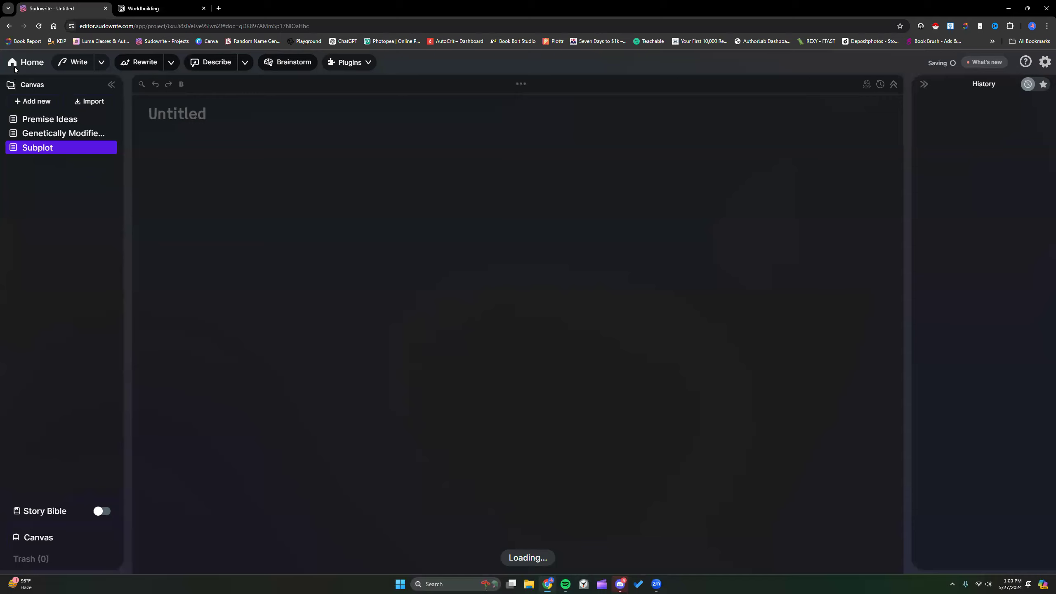
pyautogui.click(15, 66)
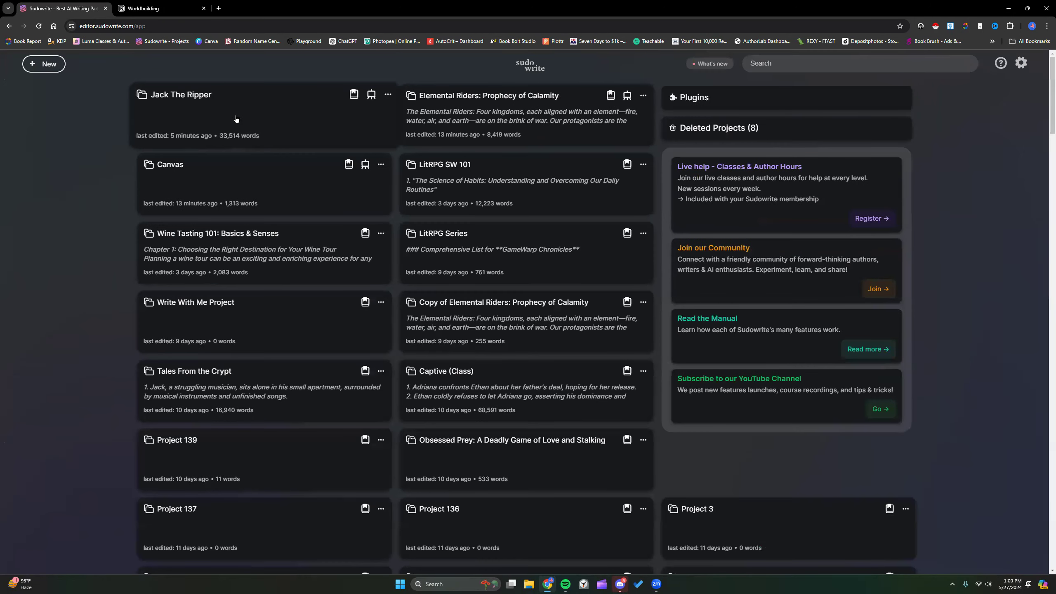
pyautogui.click(228, 172)
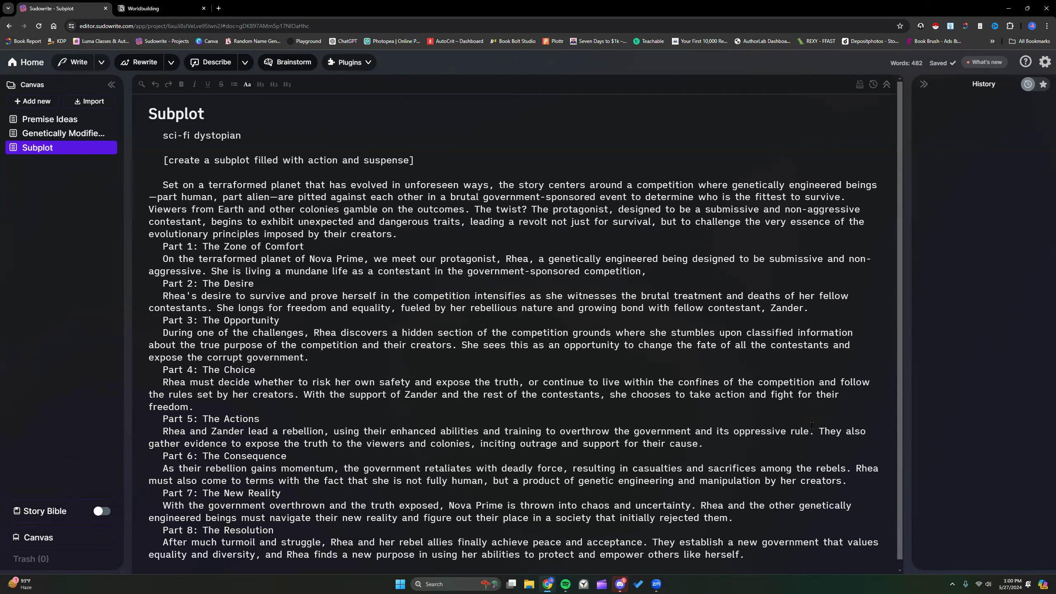
pyautogui.click(38, 537)
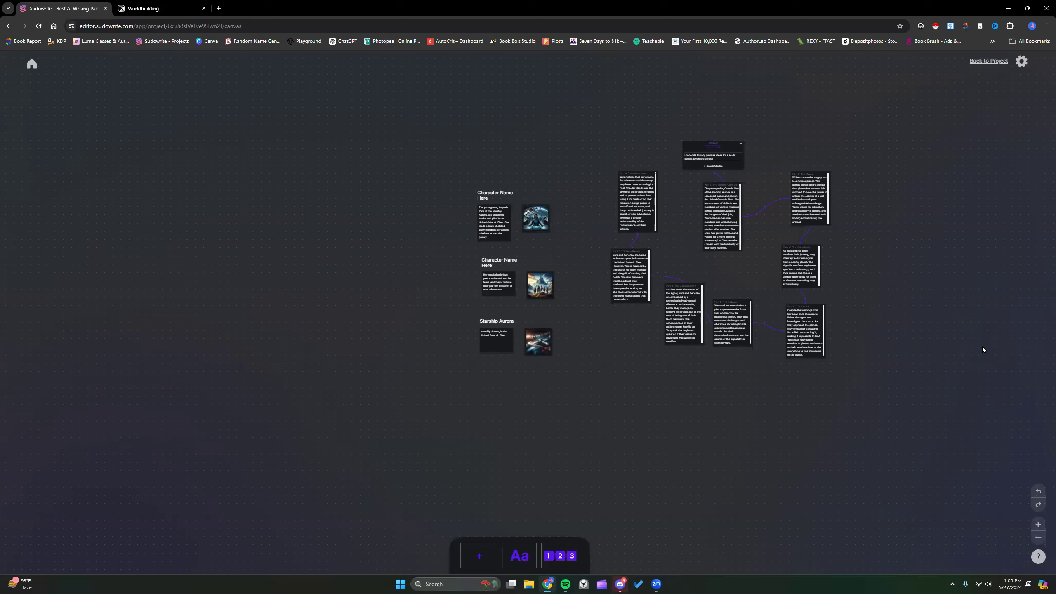
pyautogui.click(1039, 524)
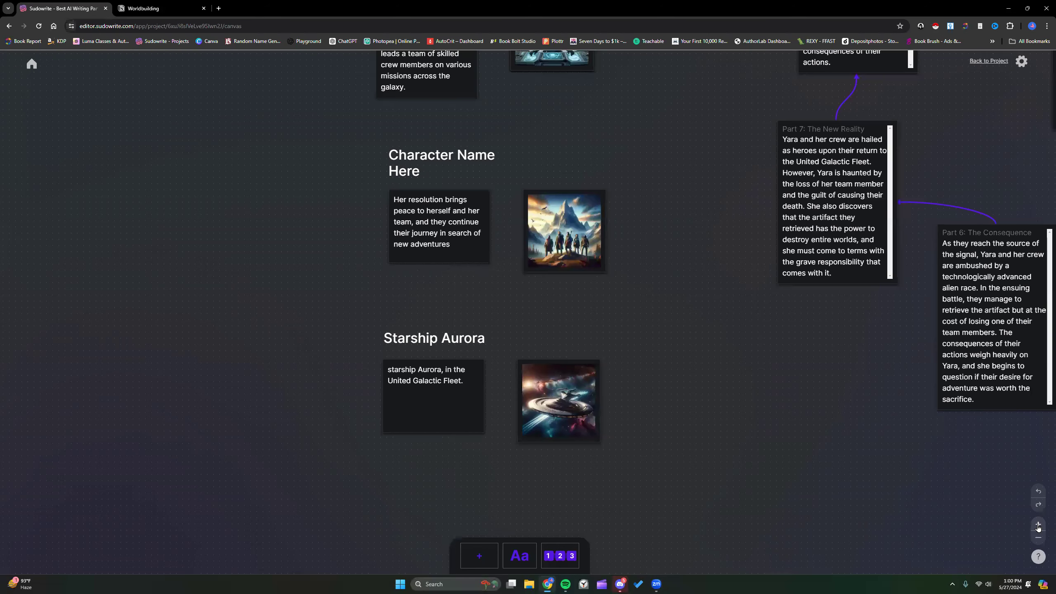
pyautogui.scroll(5, 825, 401)
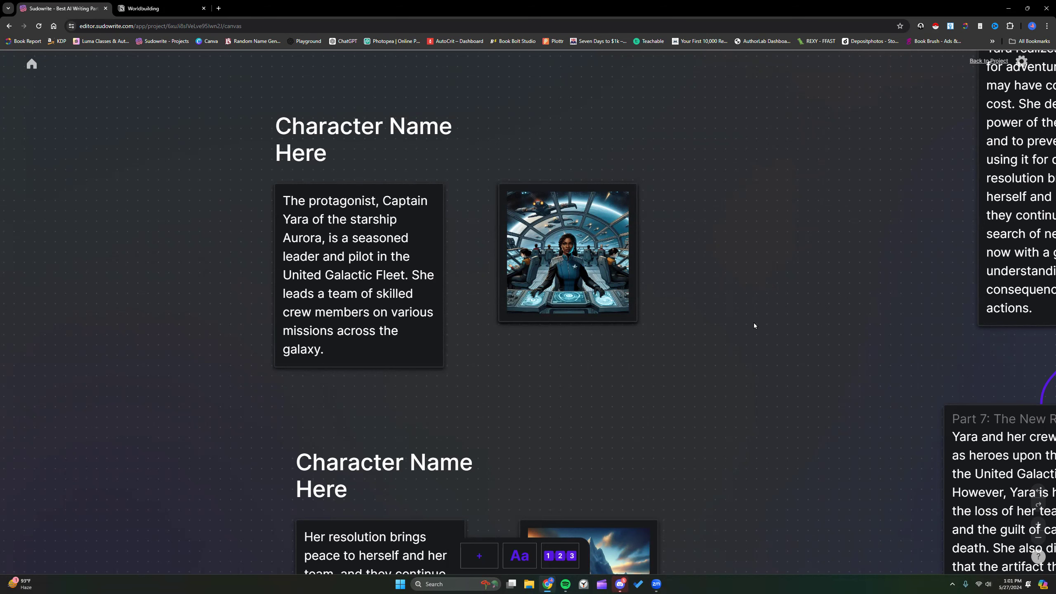
# Leave the canvas, open the Canvas project from the project list, and go to the Story Bible's Braindump section
pyautogui.scroll(1, 747, 325)
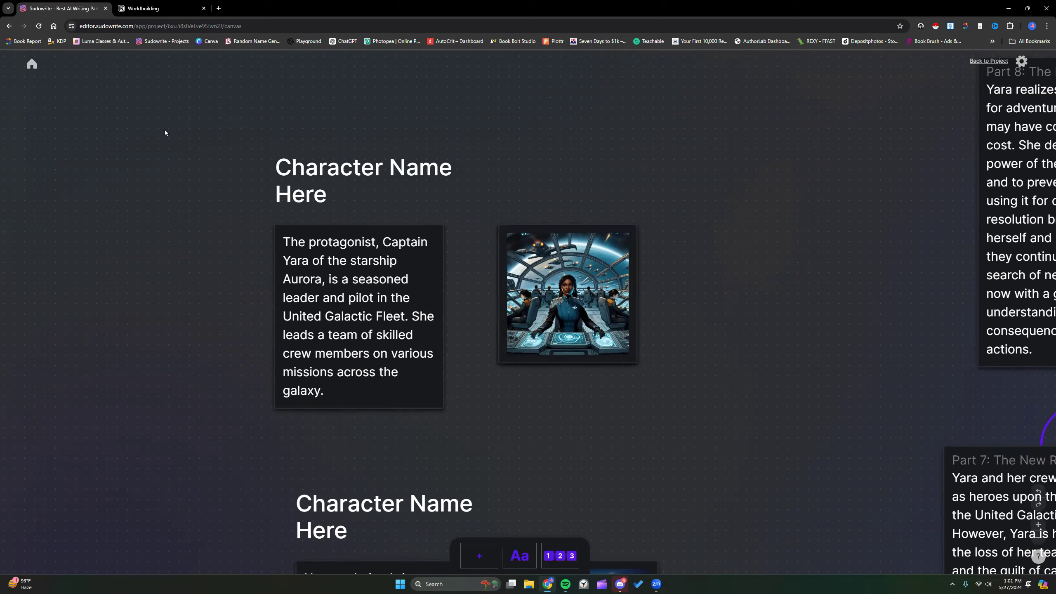
pyautogui.click(32, 64)
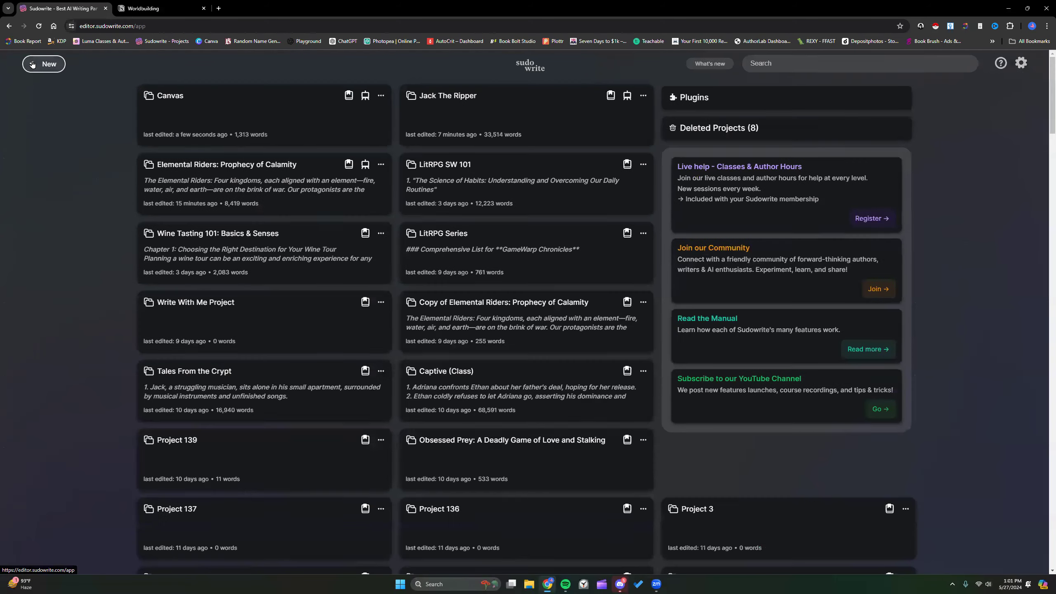
pyautogui.click(212, 125)
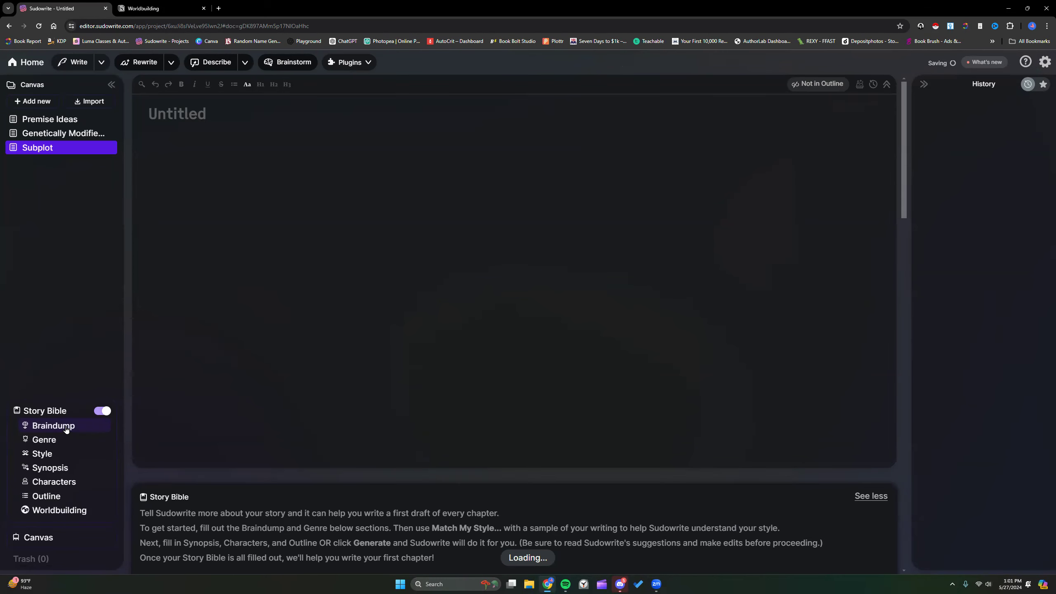
pyautogui.click(66, 429)
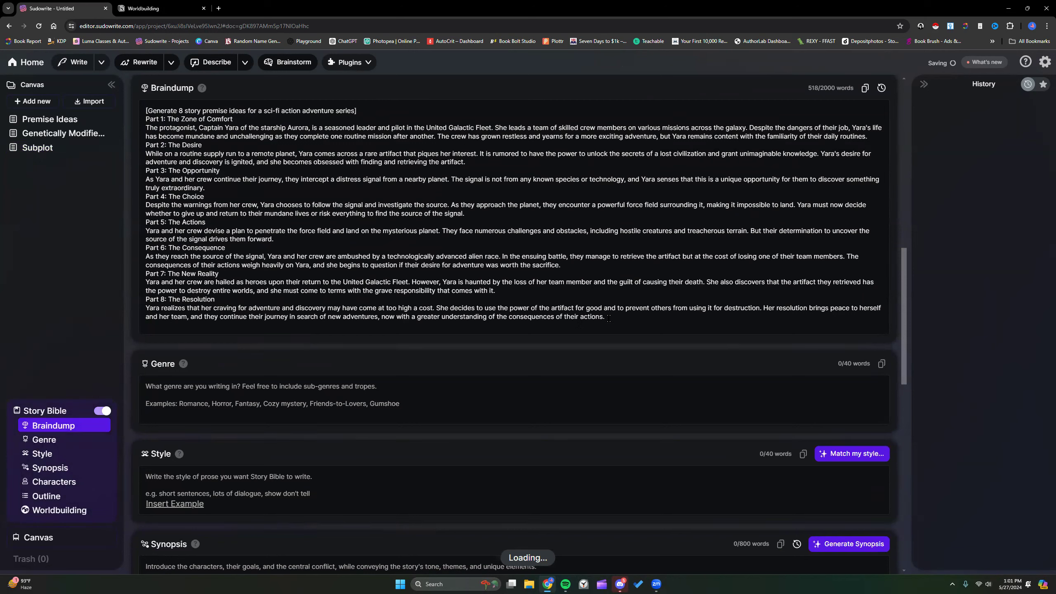
# Review the eight-part outline in the Braindump, highlighting the whole text and the opening premise prompt with the Part 1 heading
pyautogui.moveTo(609, 318); pyautogui.dragTo(186, 112)
pyautogui.click(254, 127)
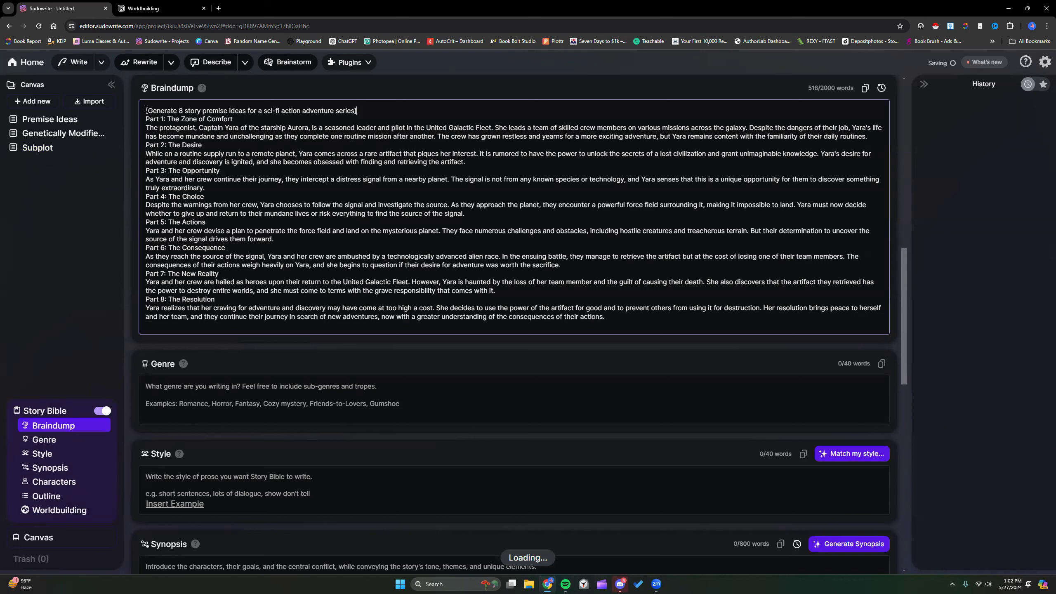
pyautogui.moveTo(147, 110); pyautogui.dragTo(256, 119)
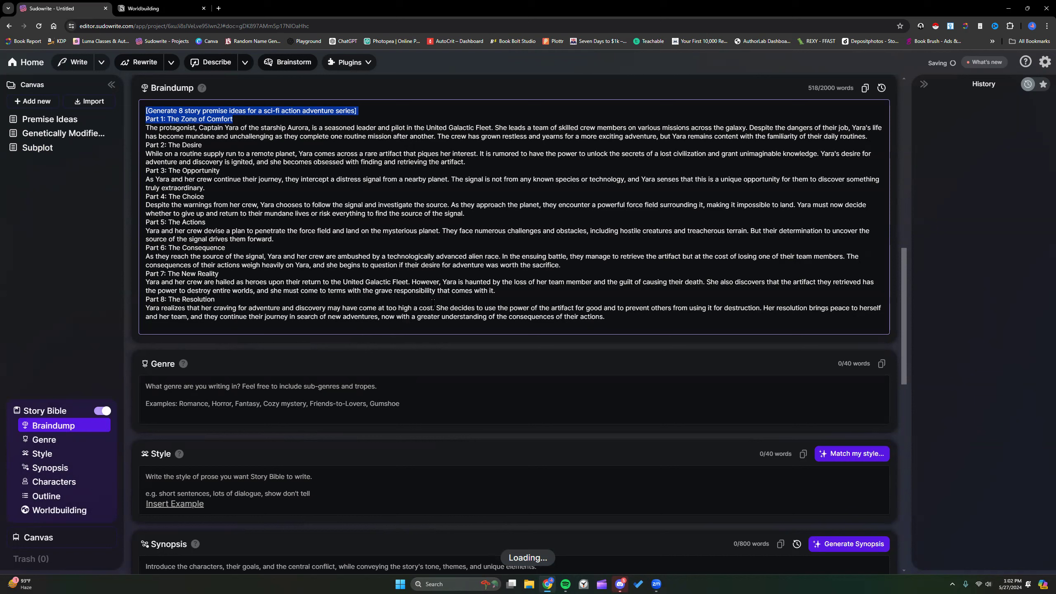
pyautogui.click(487, 295)
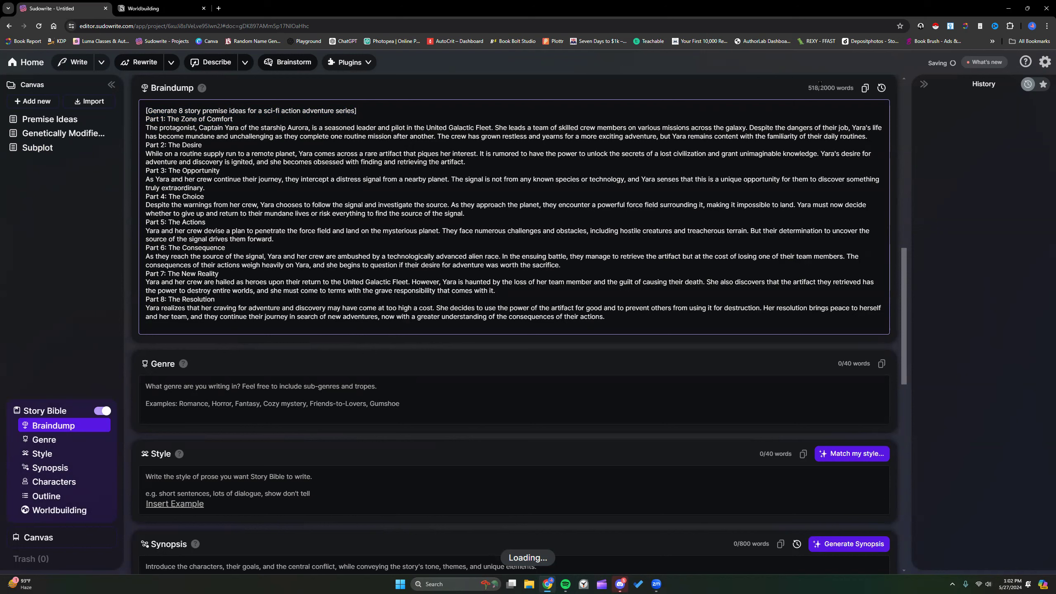
pyautogui.click(492, 161)
# Open the Sudowrite help options, switch to Discord, look through the course-videos posts, and minimize Discord
pyautogui.click(1026, 62)
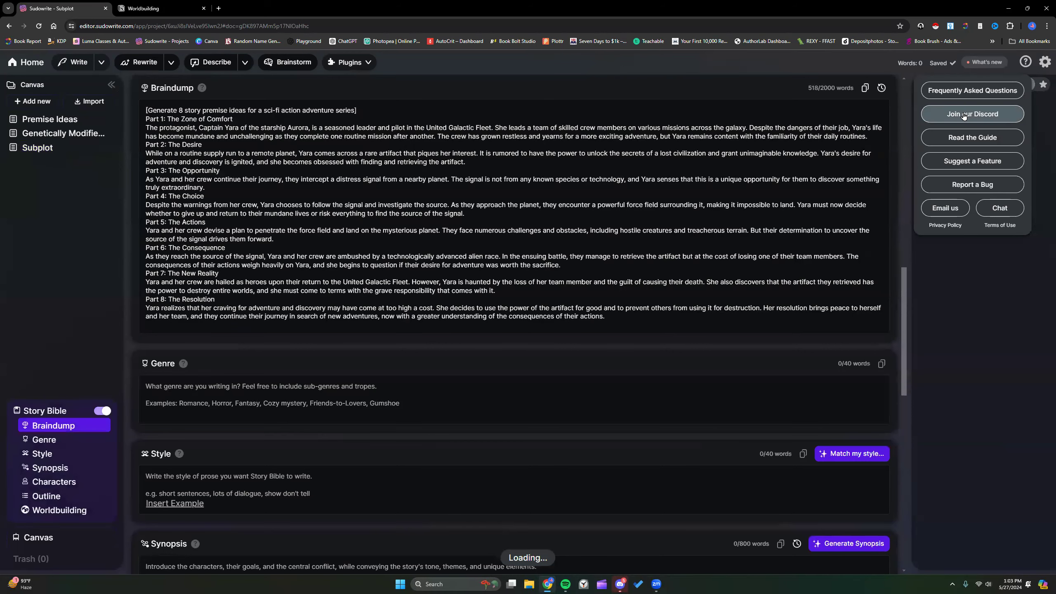
pyautogui.click(619, 585)
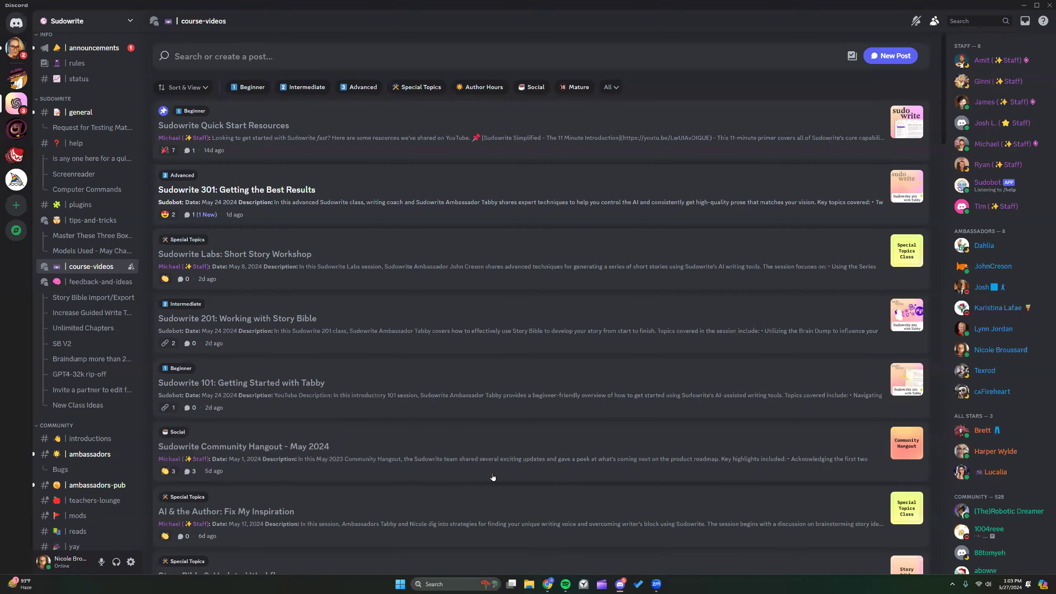
pyautogui.moveTo(79, 273)
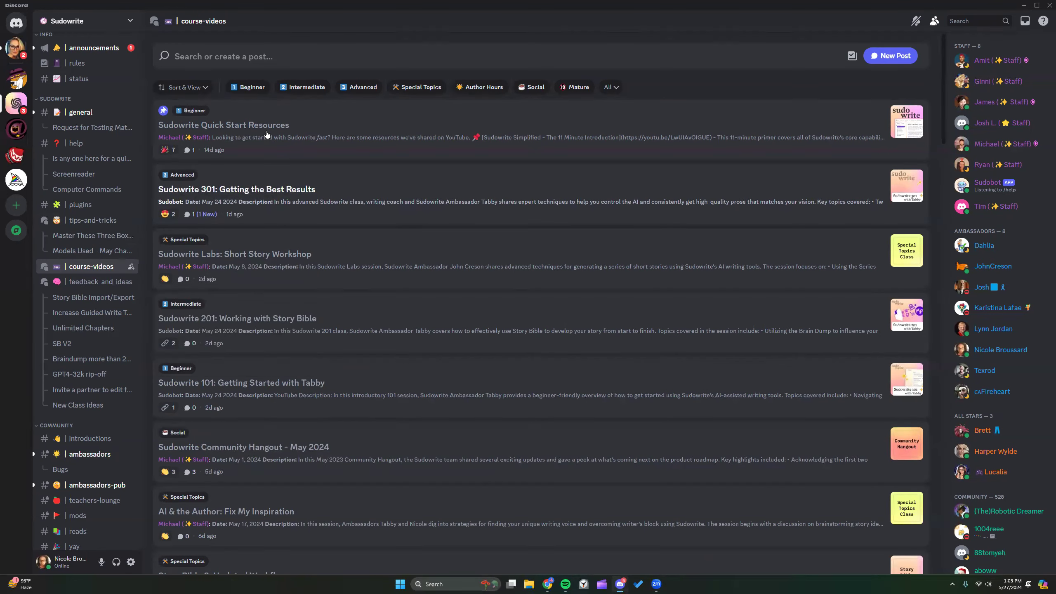
pyautogui.click(278, 59)
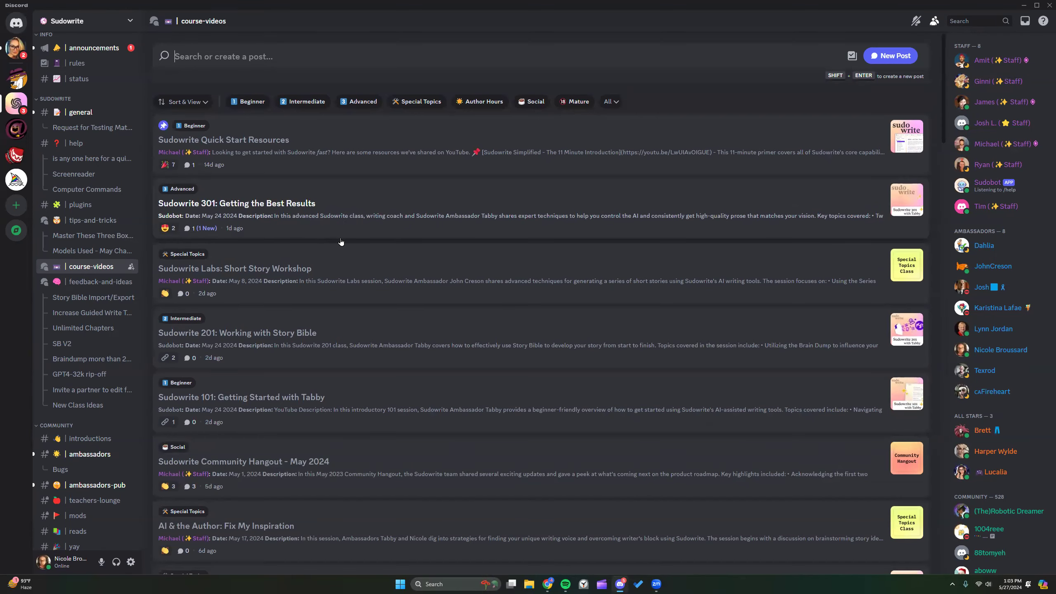
pyautogui.scroll(-8, 324, 224)
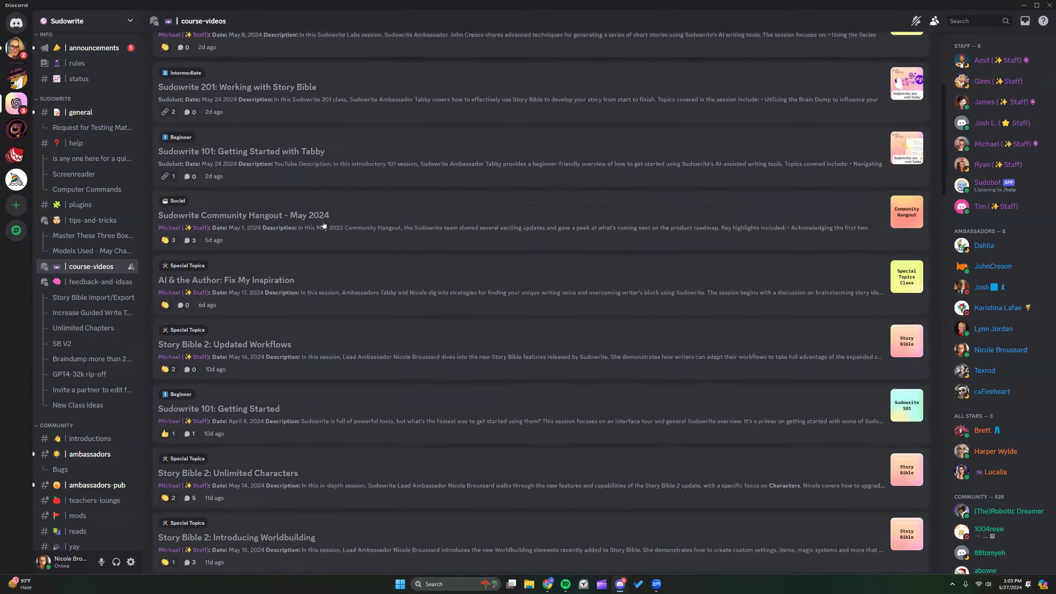
pyautogui.scroll(-8, 324, 224)
pyautogui.scroll(4, 323, 236)
pyautogui.scroll(10, 322, 236)
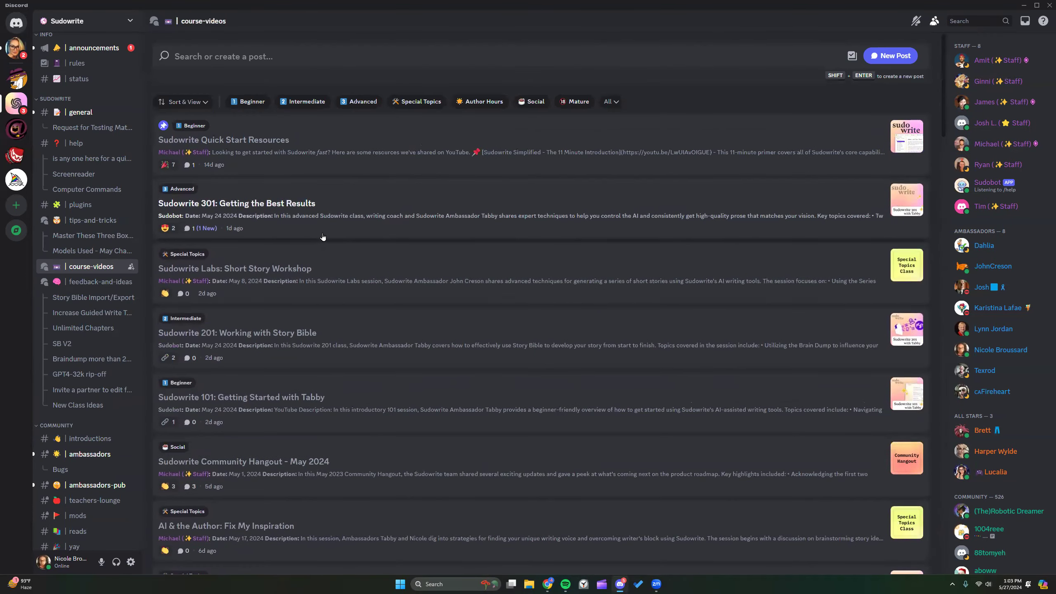
pyautogui.click(1023, 7)
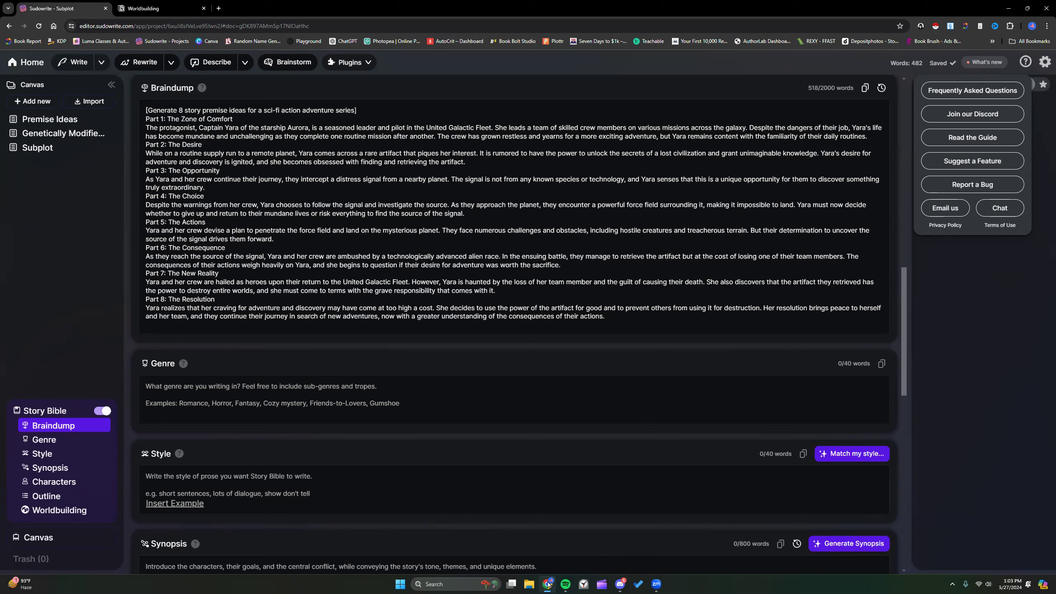
# Switch to Notion, open the Character and Worldbuilding Template Sessions page, and copy its published web link
pyautogui.click(167, 10)
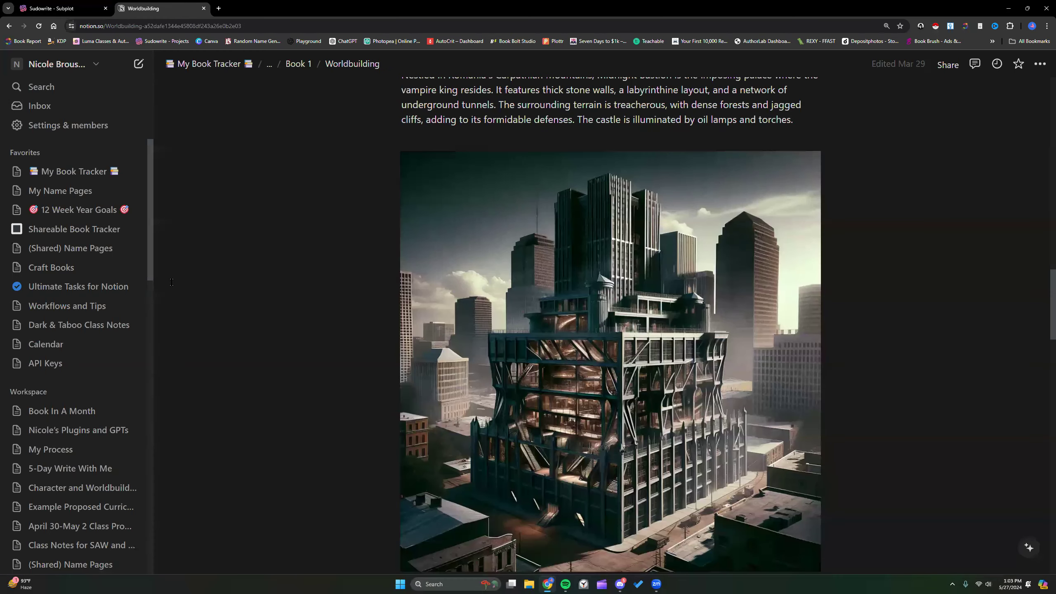
pyautogui.scroll(-5, 81, 313)
pyautogui.click(81, 281)
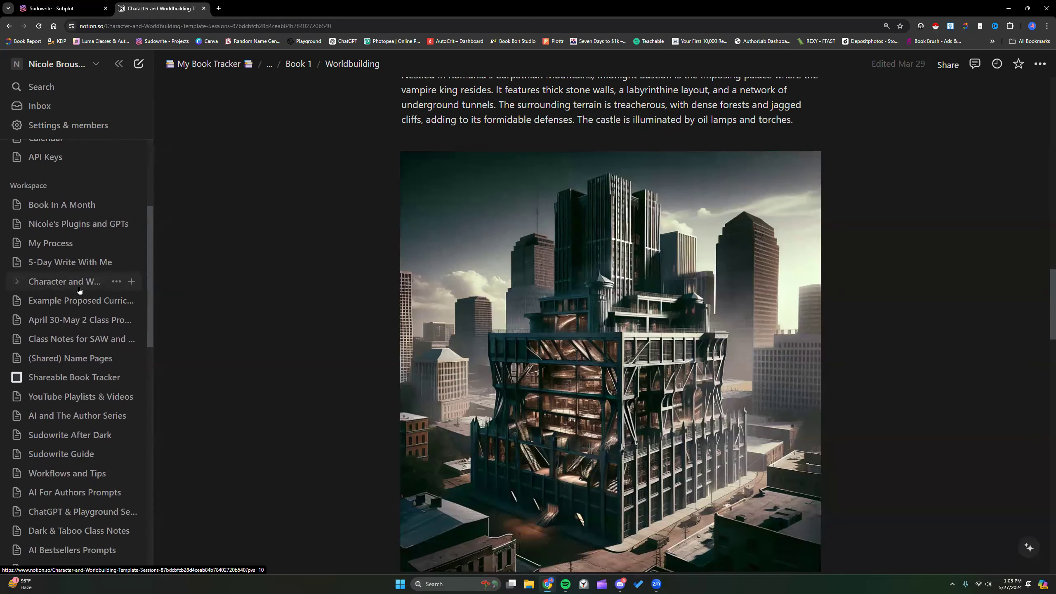
pyautogui.click(952, 64)
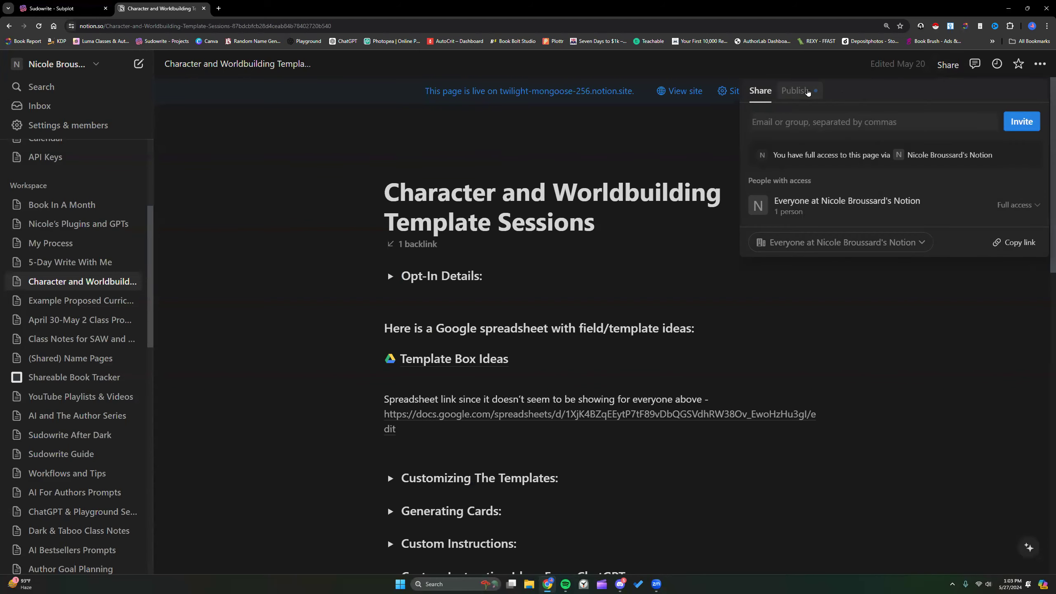
pyautogui.click(796, 91)
pyautogui.click(1032, 145)
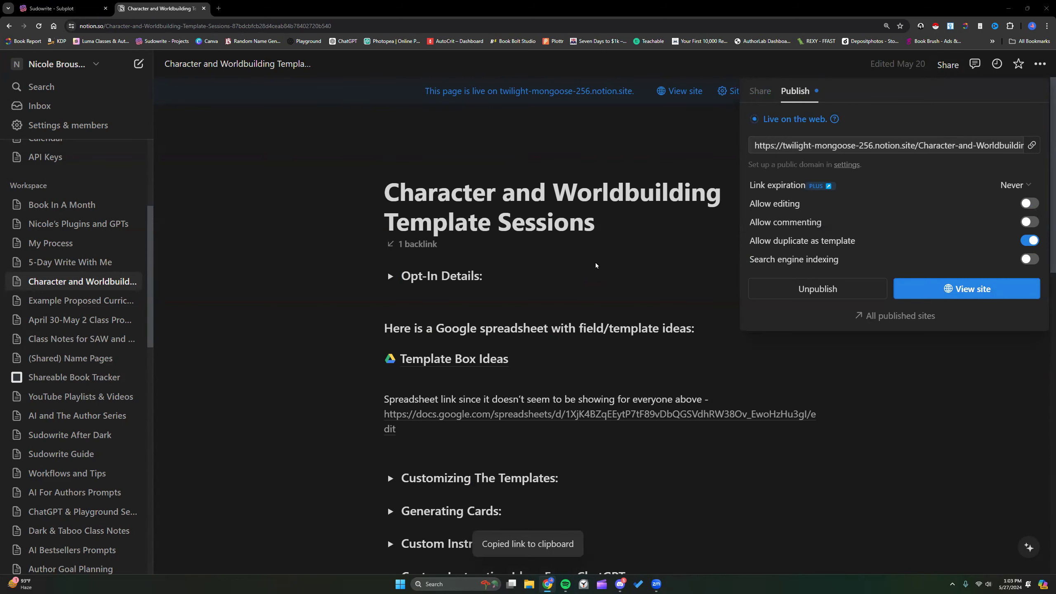
# Look over the template sessions page down to its session videos, briefly expanding and collapsing Generating Cards
pyautogui.click(585, 380)
pyautogui.scroll(-8, 599, 323)
pyautogui.scroll(-1, 599, 323)
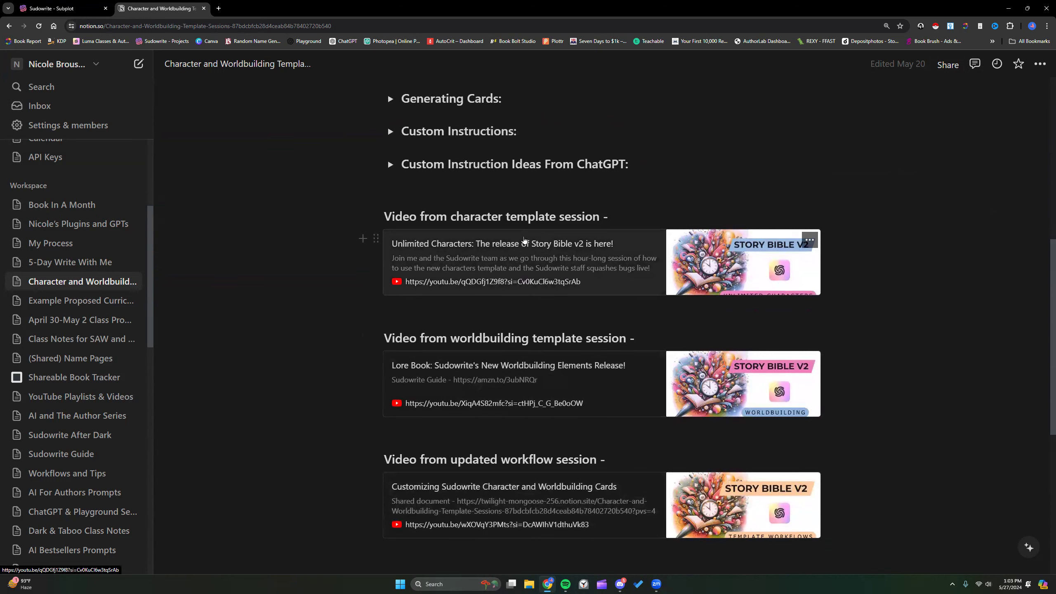
pyautogui.scroll(3, 376, 226)
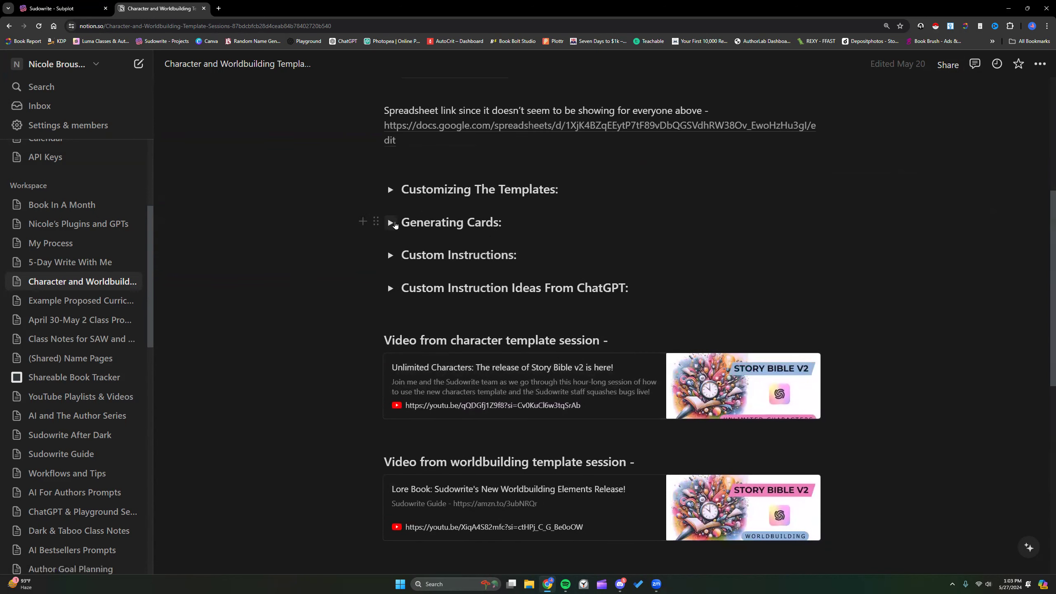
pyautogui.click(390, 224)
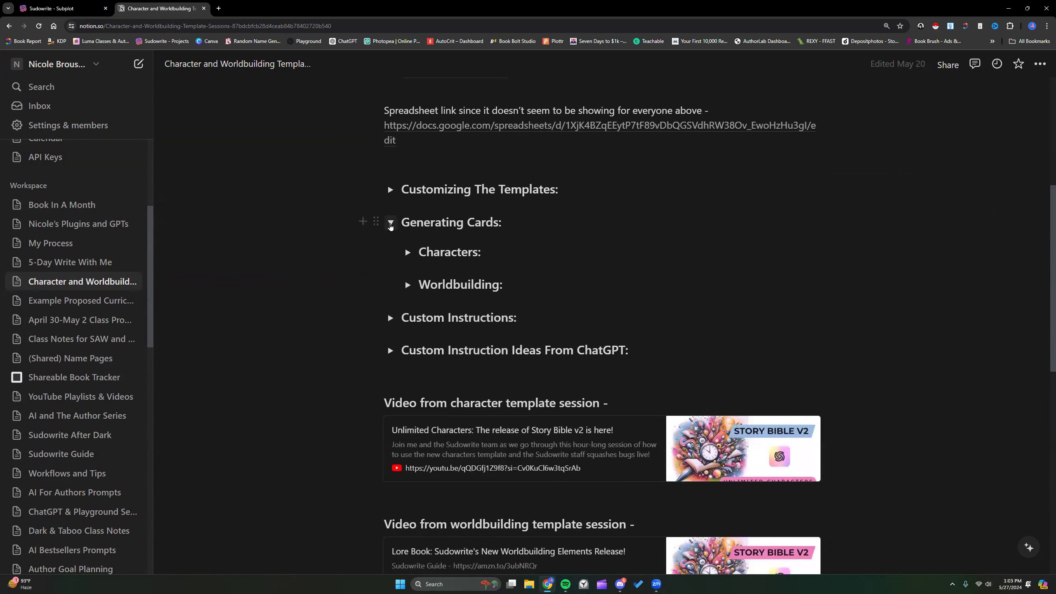
pyautogui.click(391, 225)
pyautogui.scroll(-3, 275, 365)
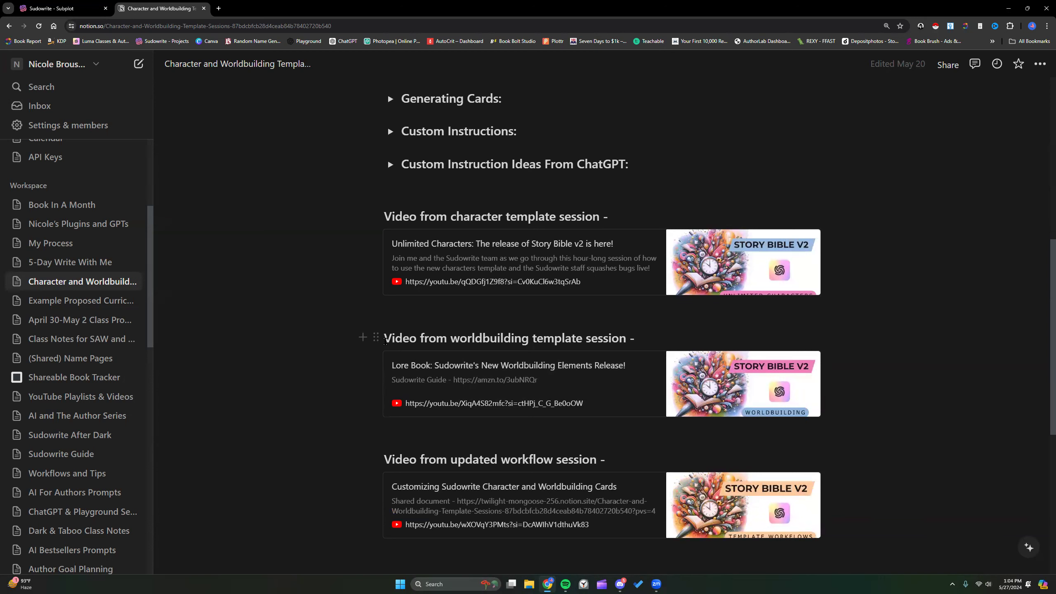
# Open the Sudowrite Classes & Author Hours page at lu.ma/sudowrite in a new browser tab and select its address
pyautogui.click(219, 8)
pyautogui.click(113, 39)
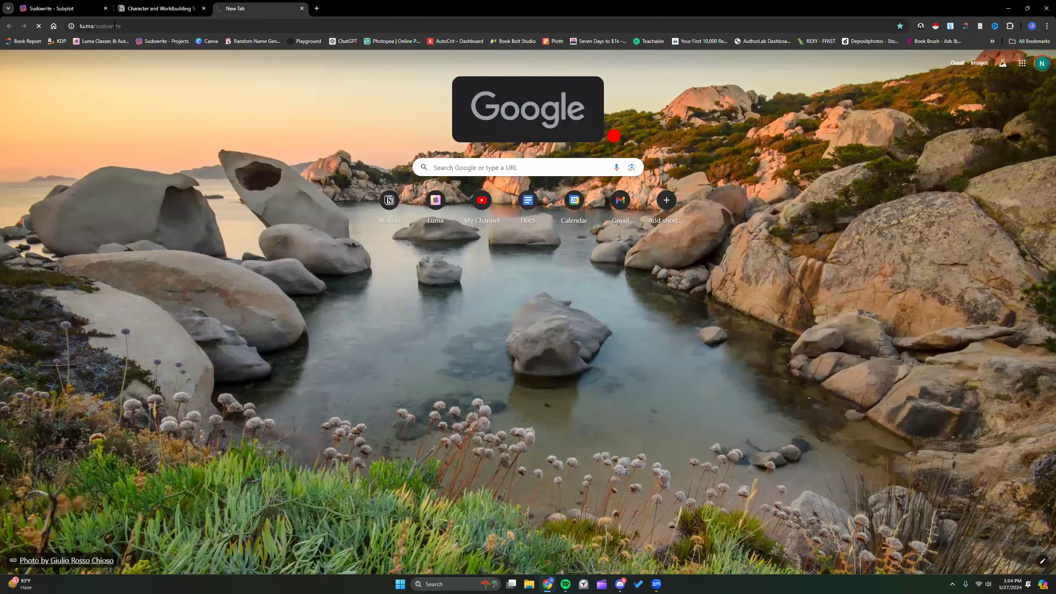
pyautogui.click(121, 25)
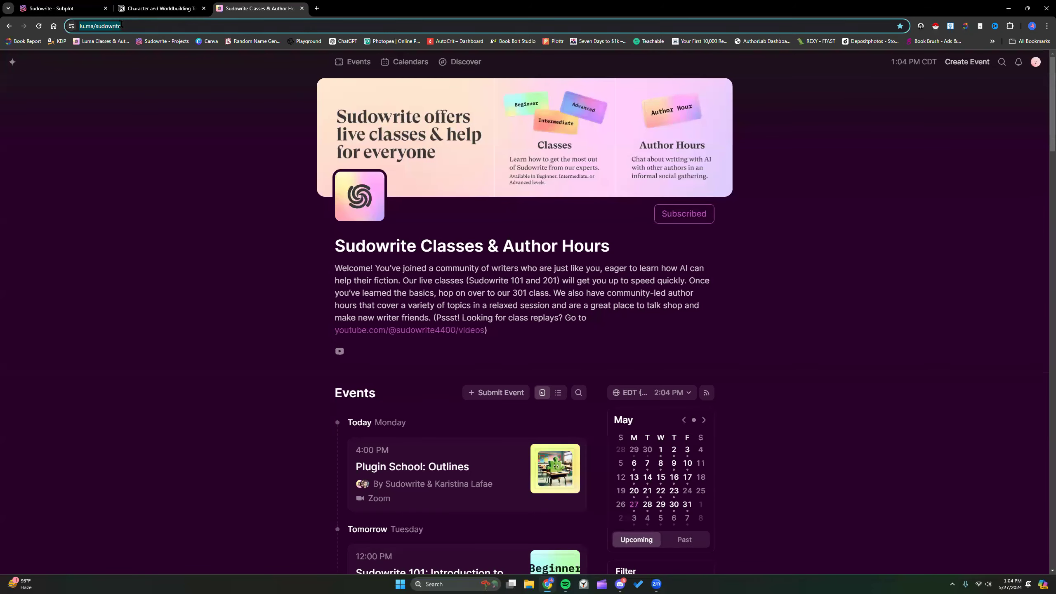
pyautogui.click(849, 532)
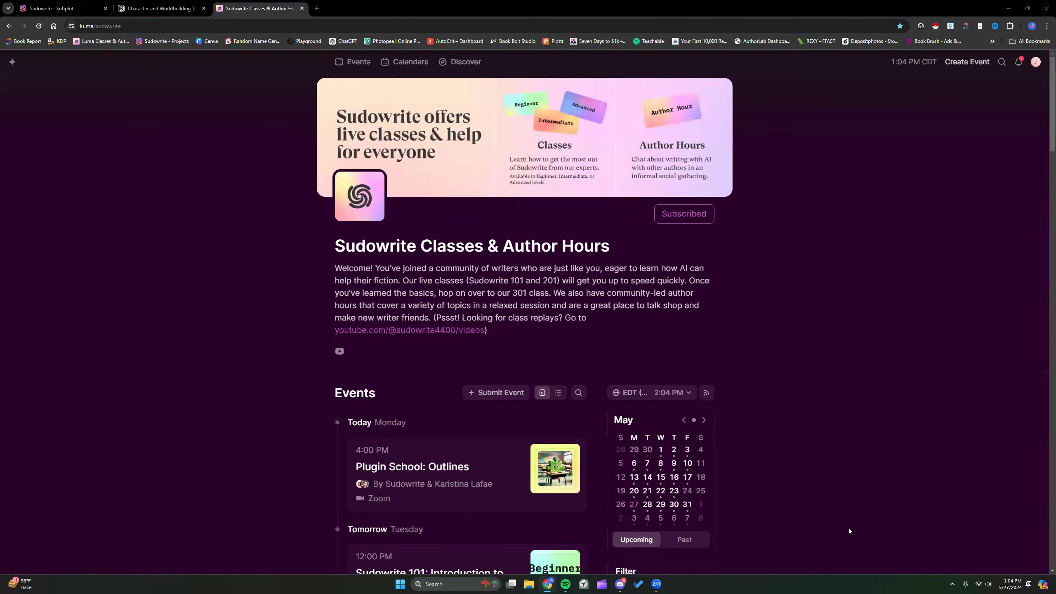
# Examine the upcoming Sudowrite classes and events listed from today through early June
pyautogui.scroll(-5, 507, 357)
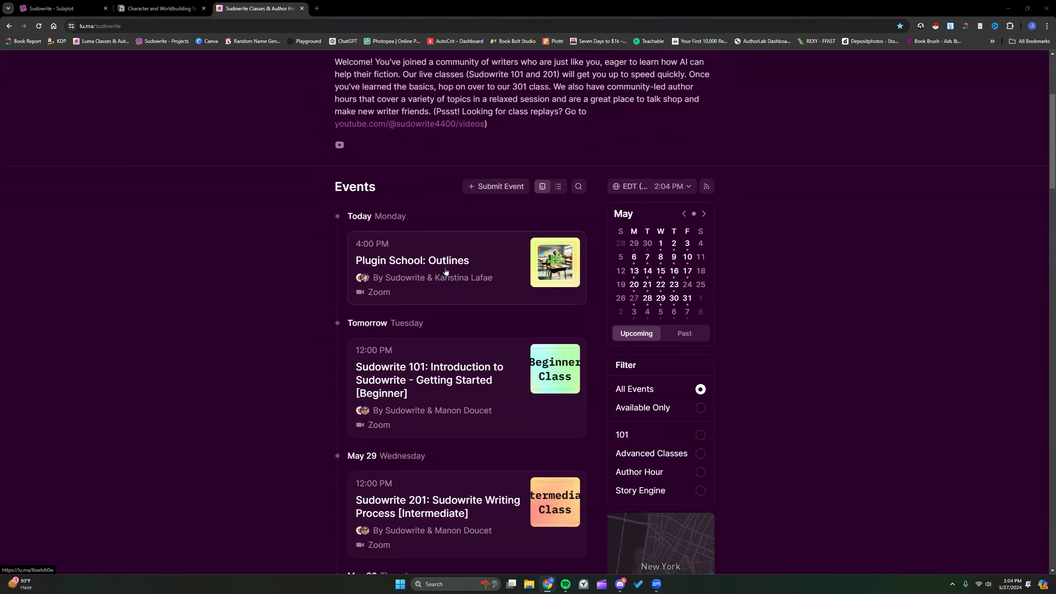
pyautogui.scroll(-3, 443, 272)
pyautogui.scroll(-4, 443, 290)
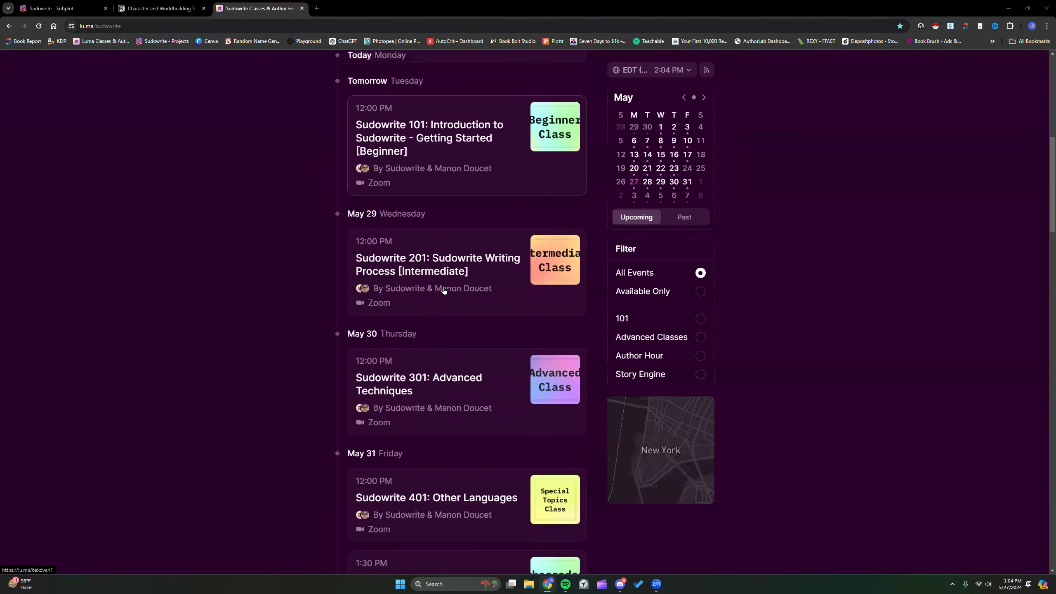
pyautogui.scroll(1, 448, 109)
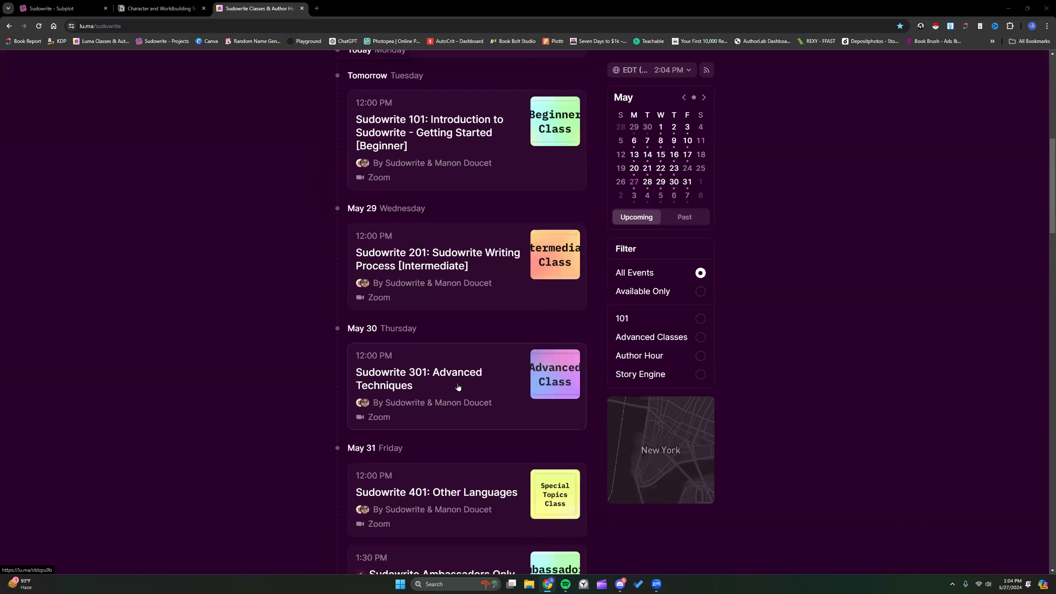
pyautogui.scroll(-4, 458, 386)
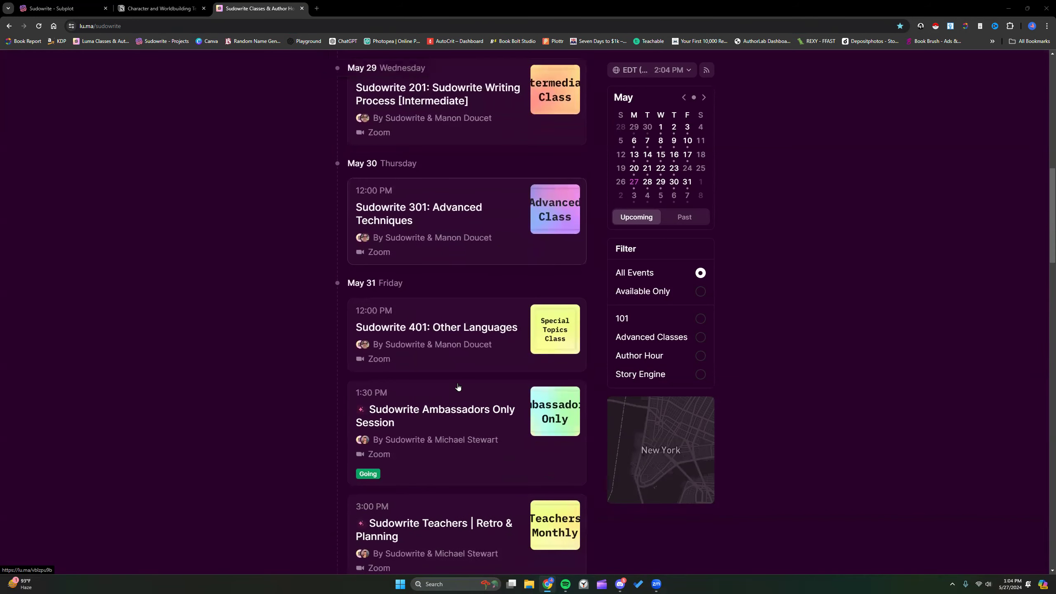
pyautogui.scroll(-3, 458, 387)
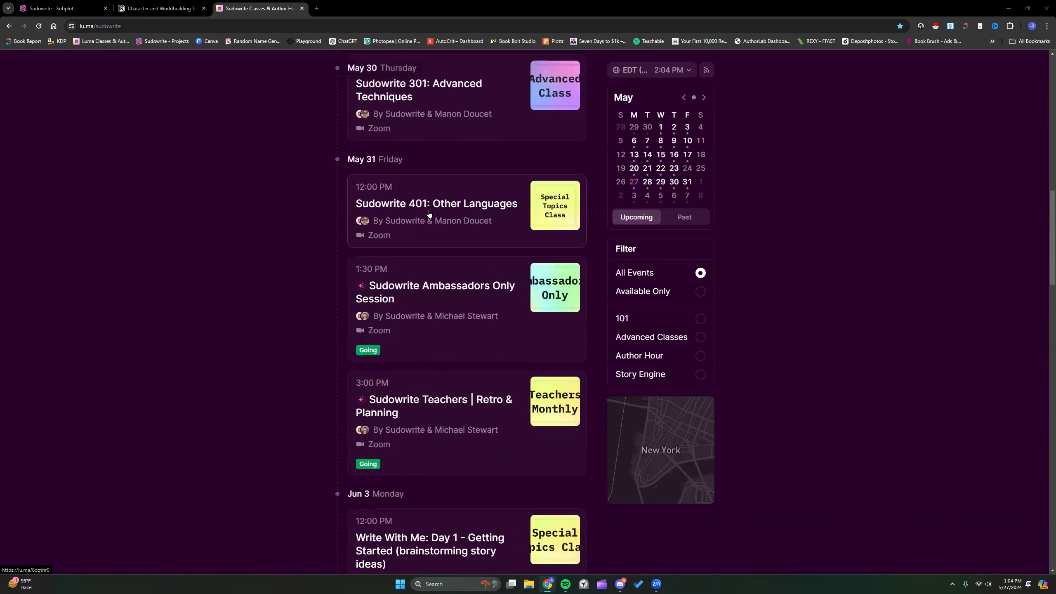
pyautogui.scroll(-9, 436, 229)
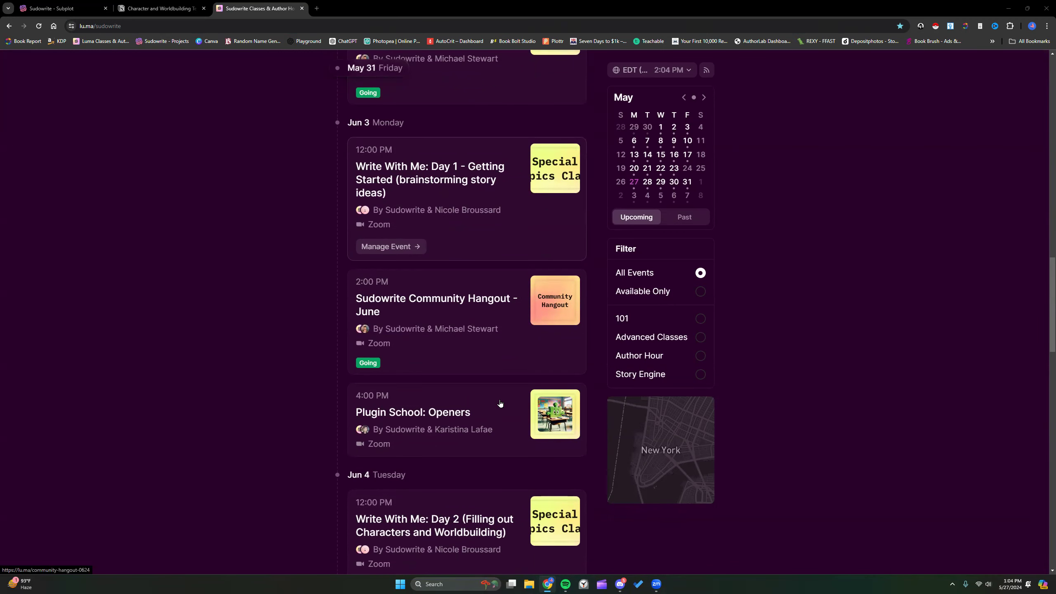
pyautogui.scroll(-11, 475, 168)
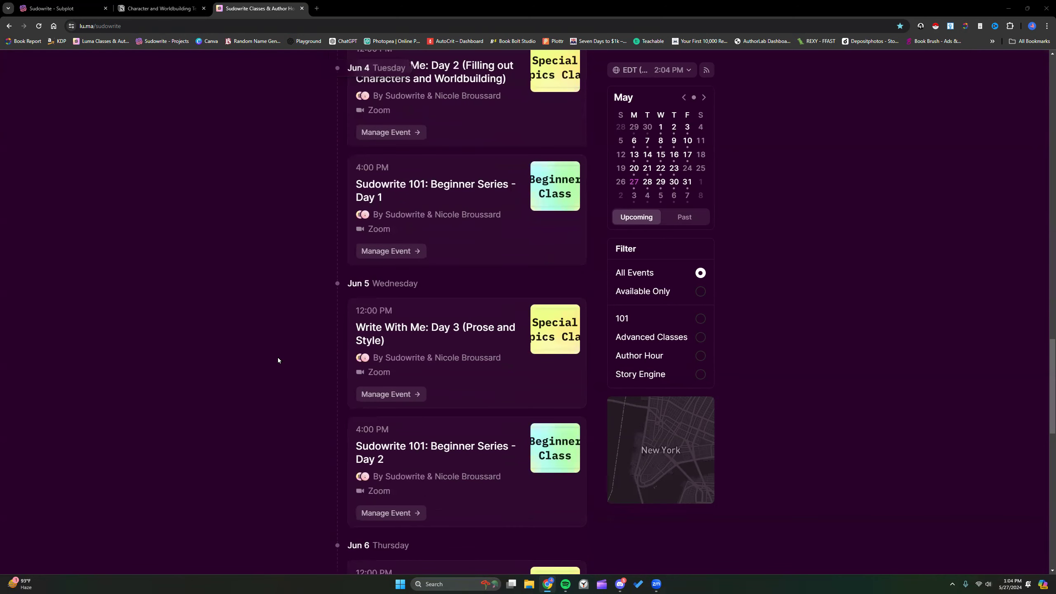
pyautogui.scroll(5, 278, 357)
# Switch back to the Sudowrite editor and close the help options
pyautogui.click(58, 5)
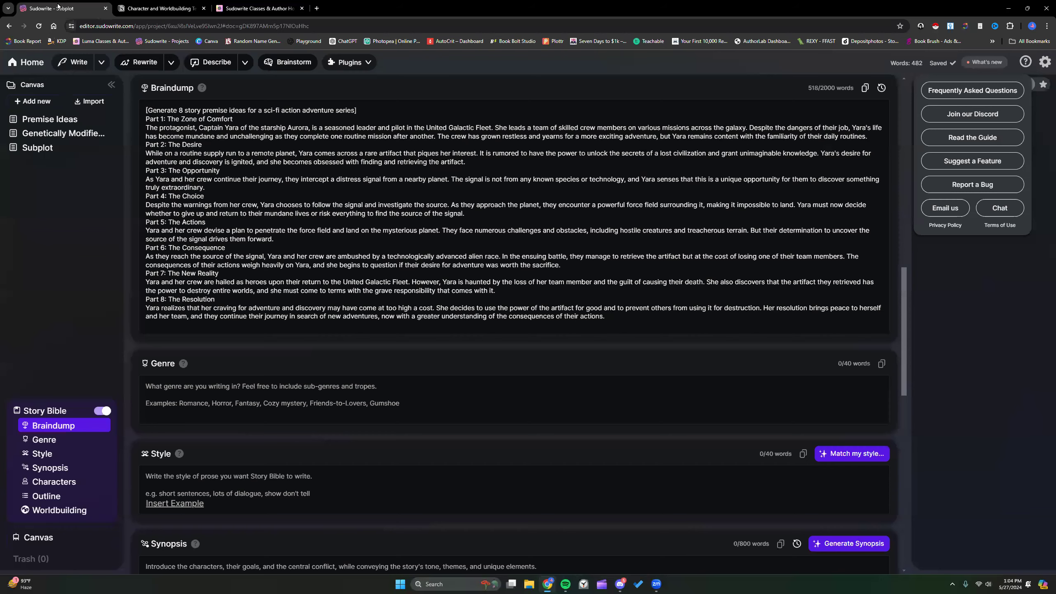
pyautogui.click(976, 306)
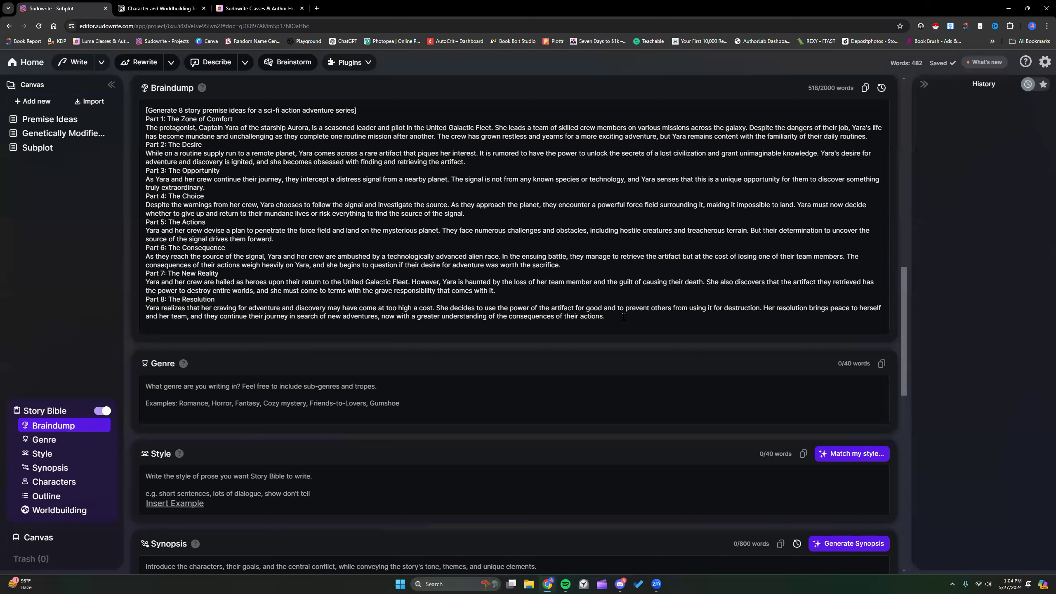